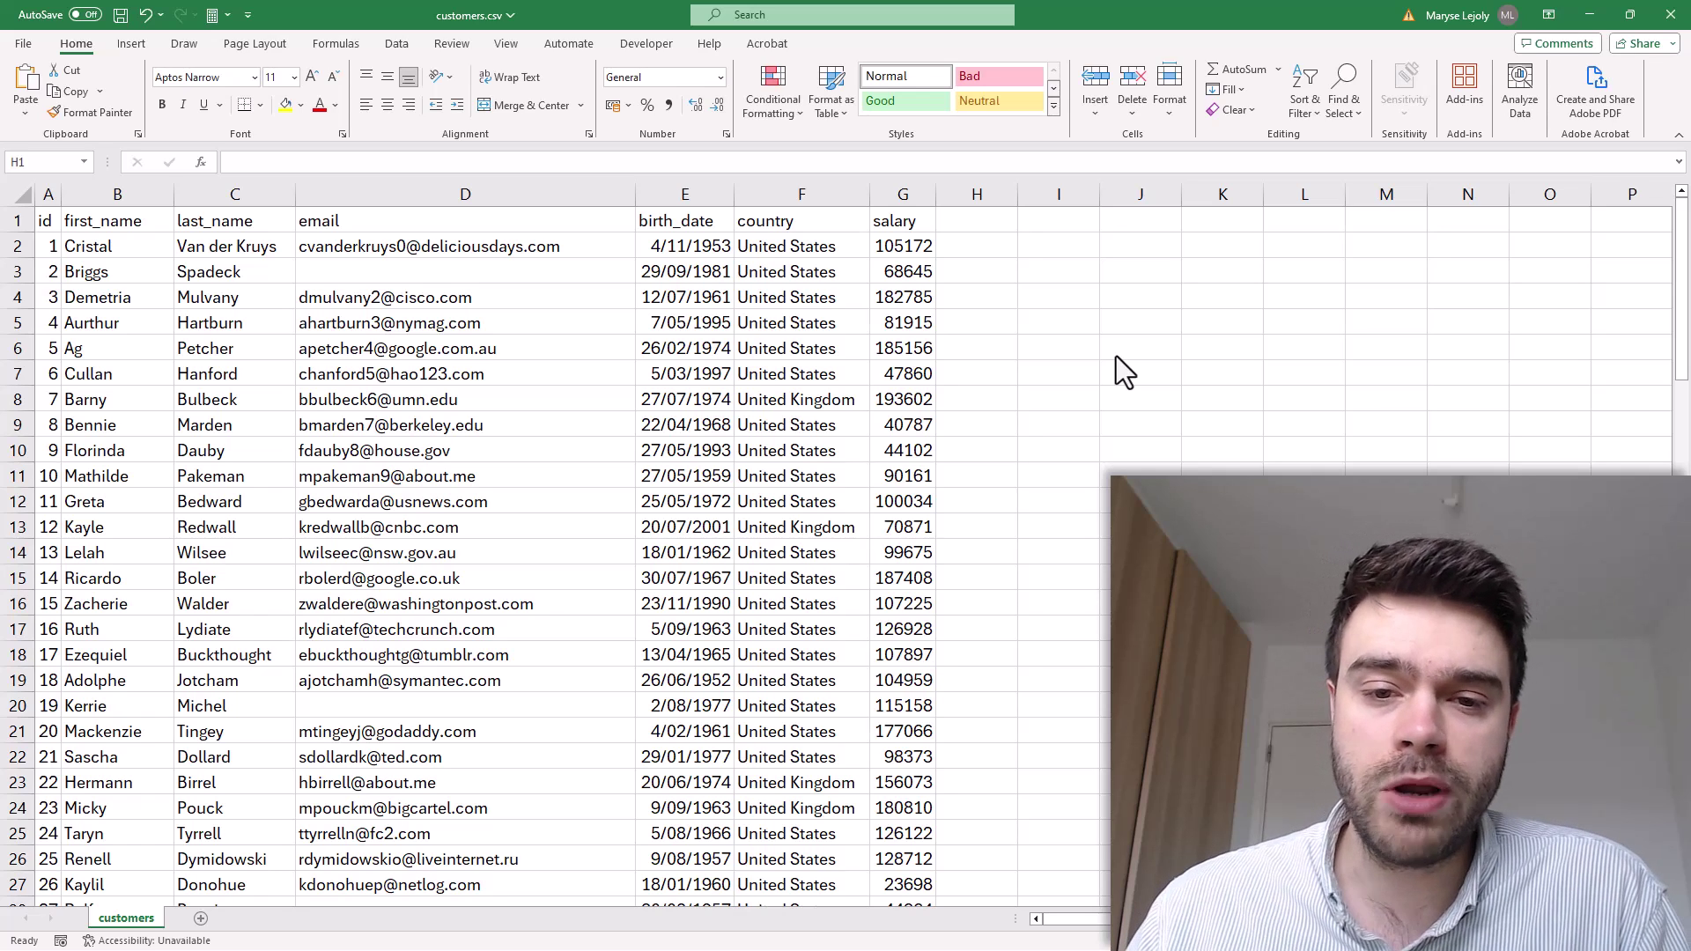
# Try filling the third customer's record, A4:G4, with yellow, and undo the fill
pyautogui.click(759, 293)
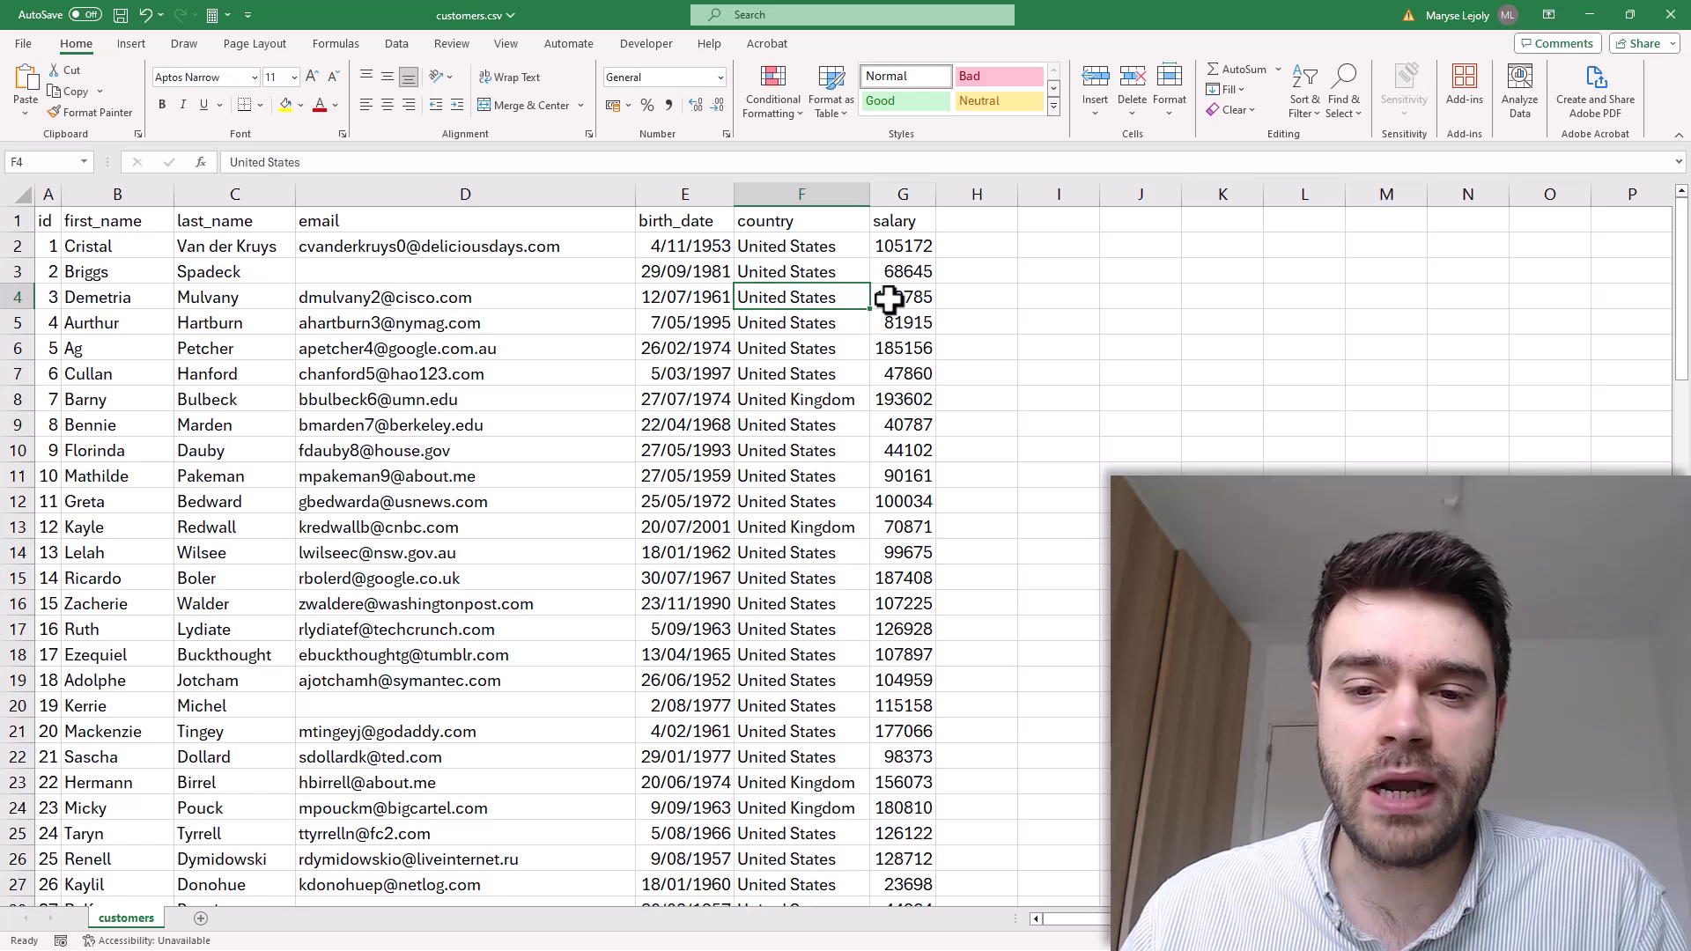
pyautogui.moveTo(885, 297); pyautogui.dragTo(53, 297)
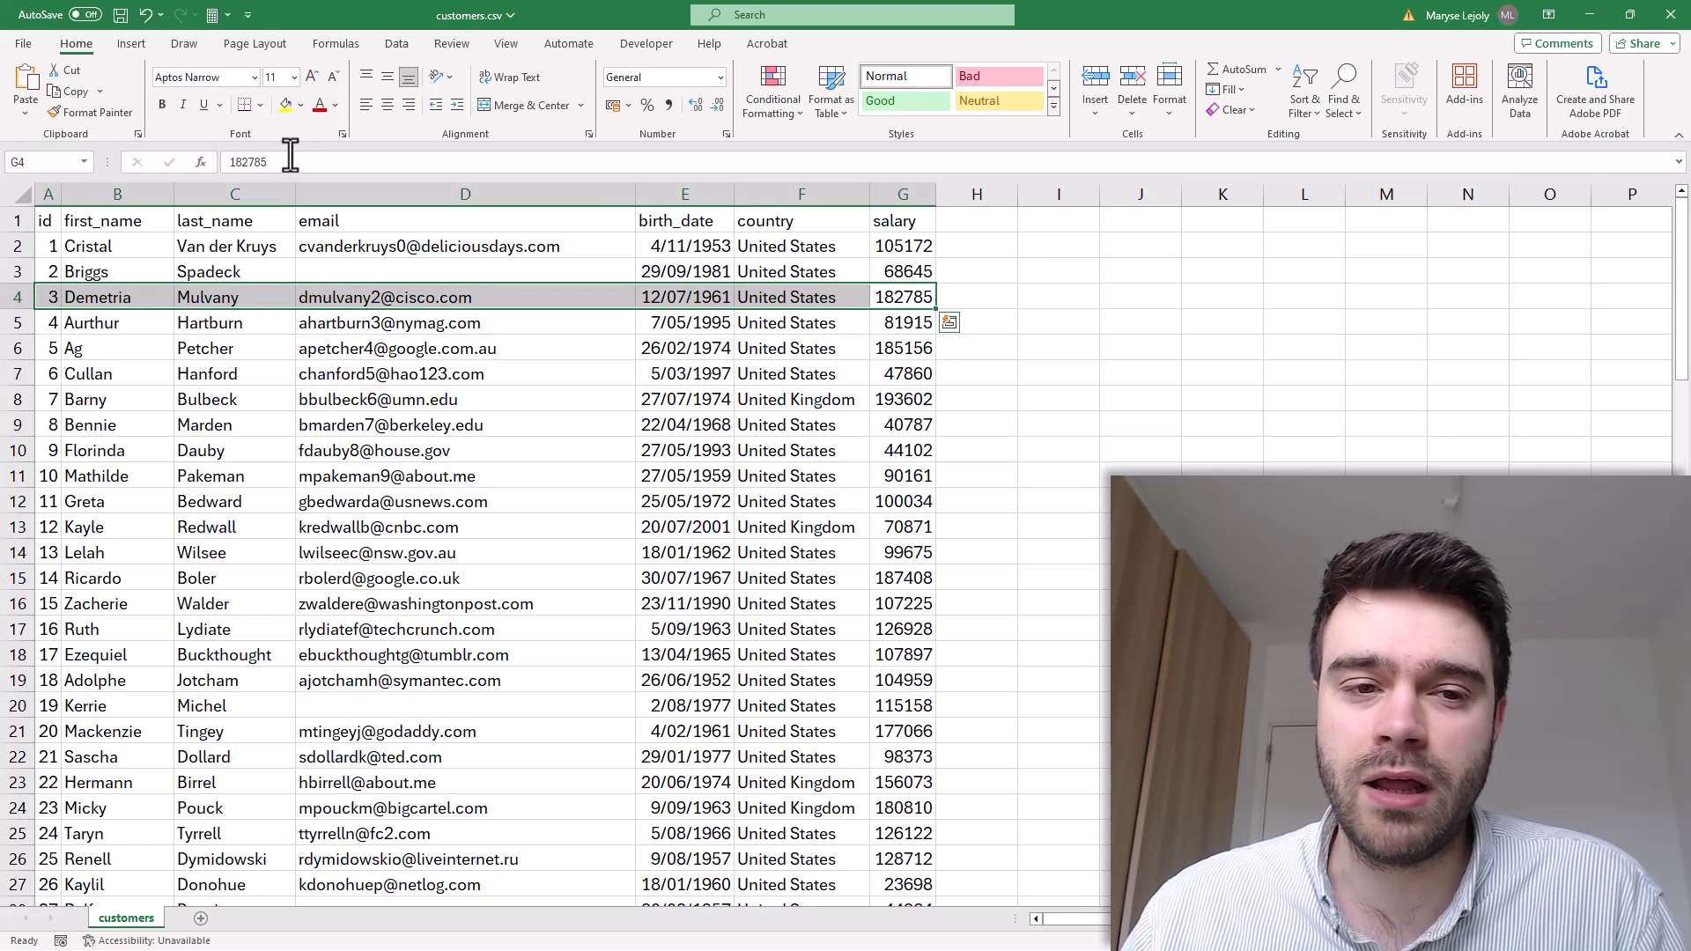
pyautogui.click(285, 105)
pyautogui.click(513, 476)
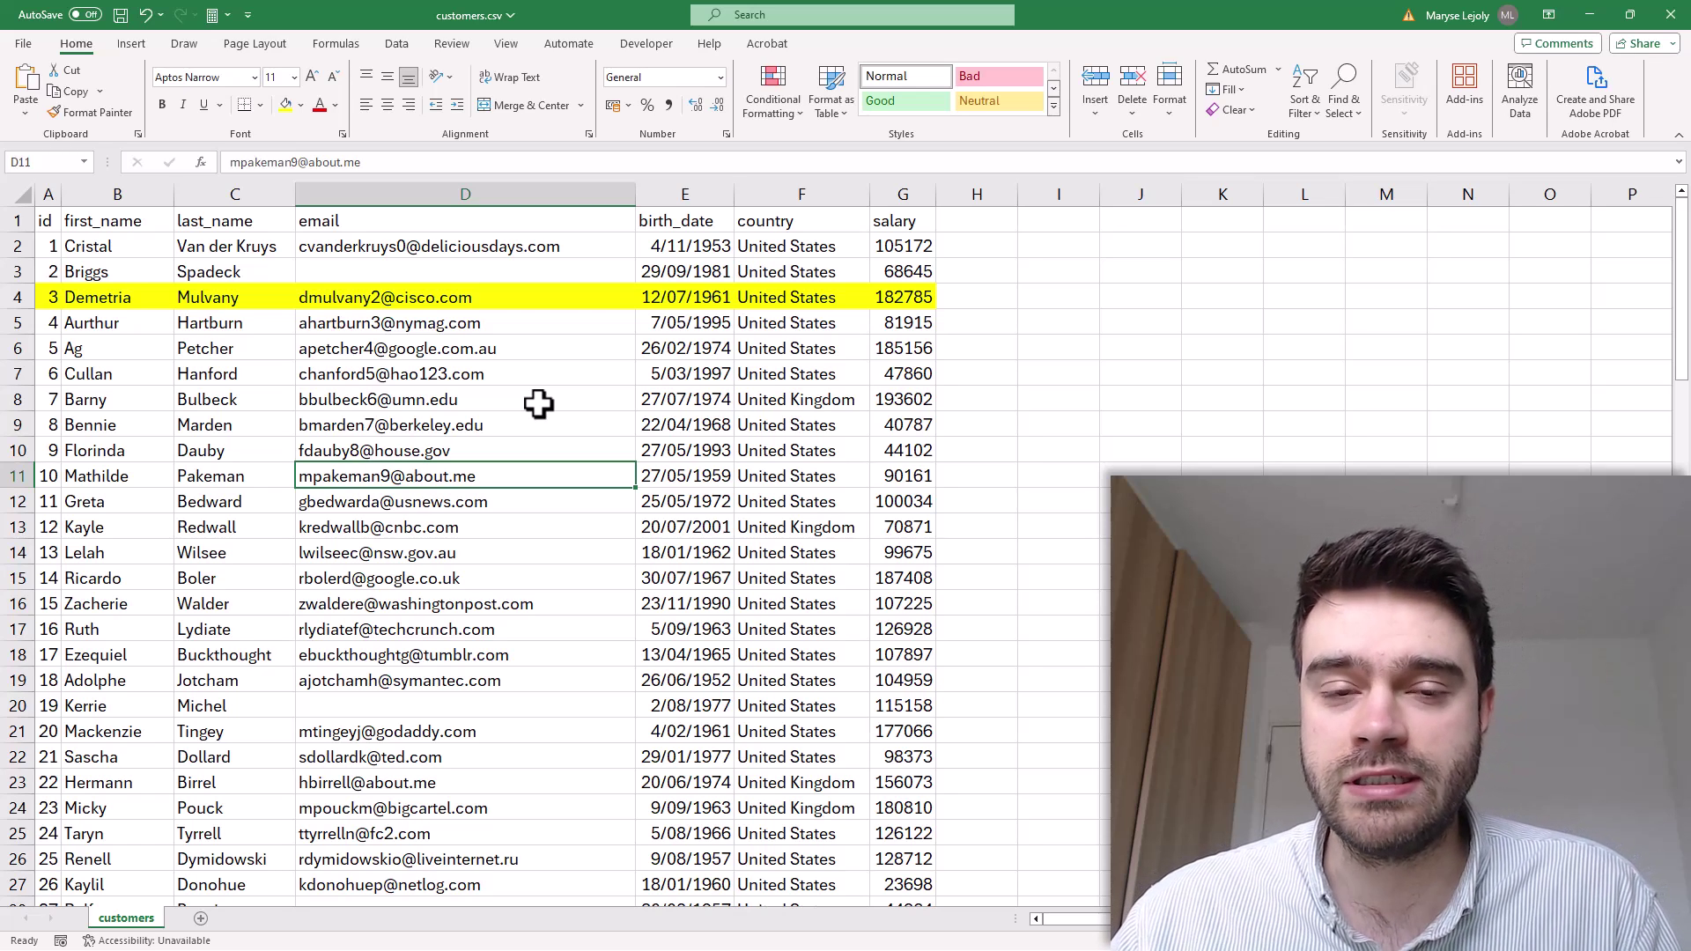
pyautogui.hotkey('ctrl', 'z')
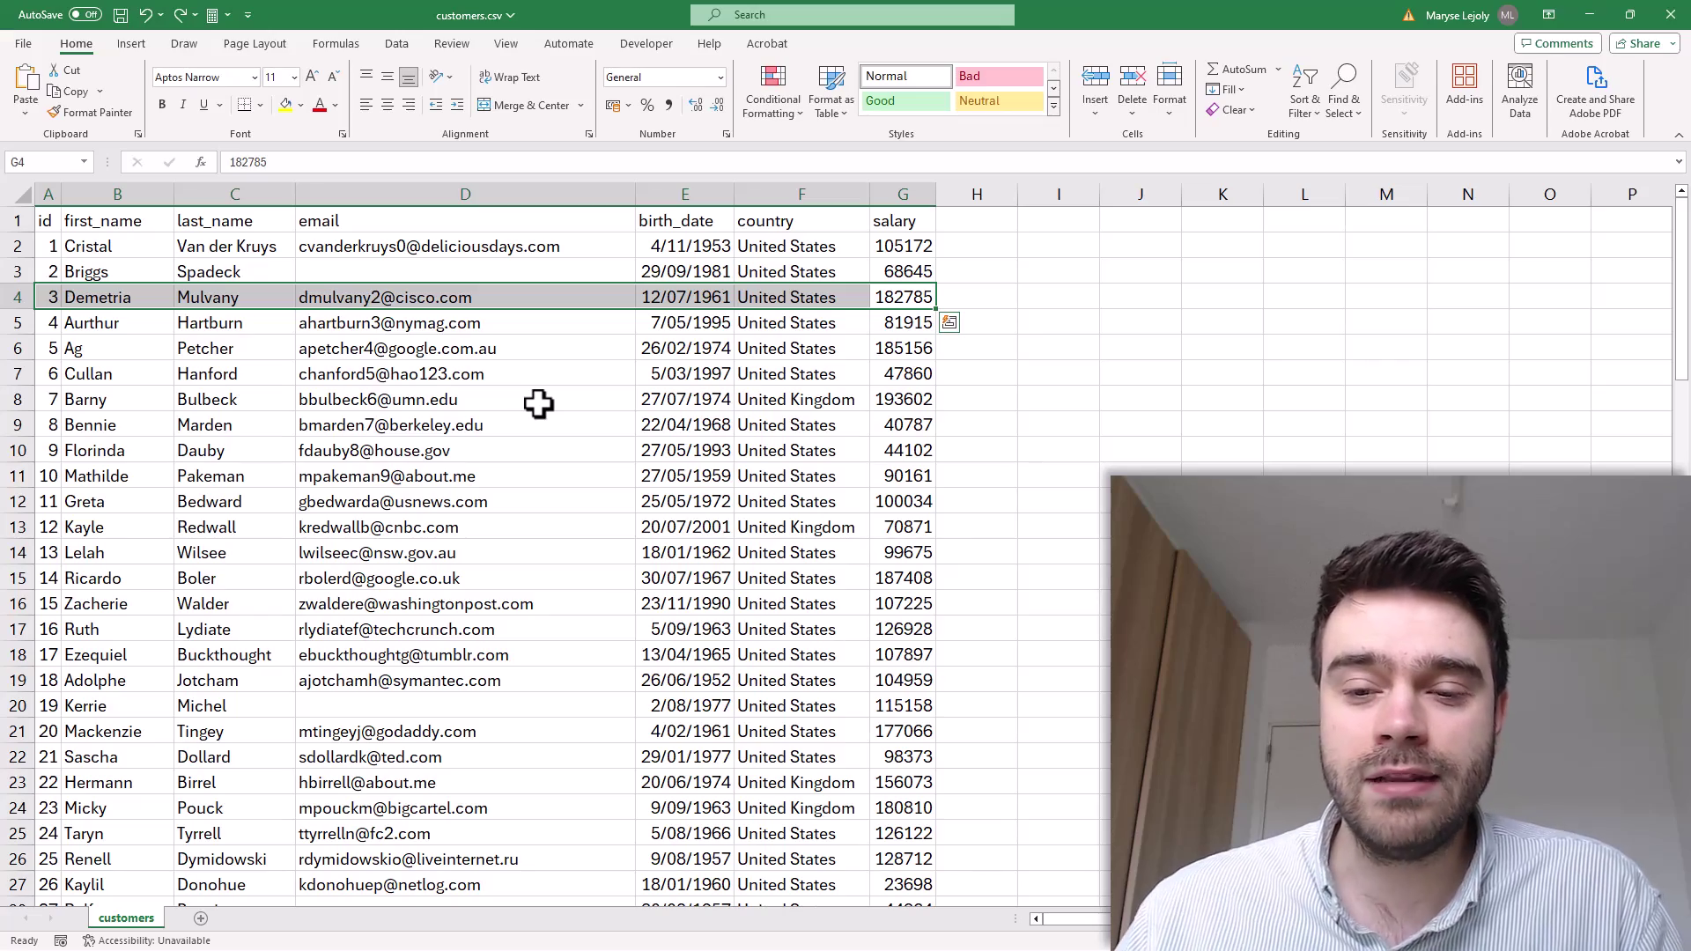
# Enter the formula =CELL("row") in cell I3
pyautogui.click(1025, 270)
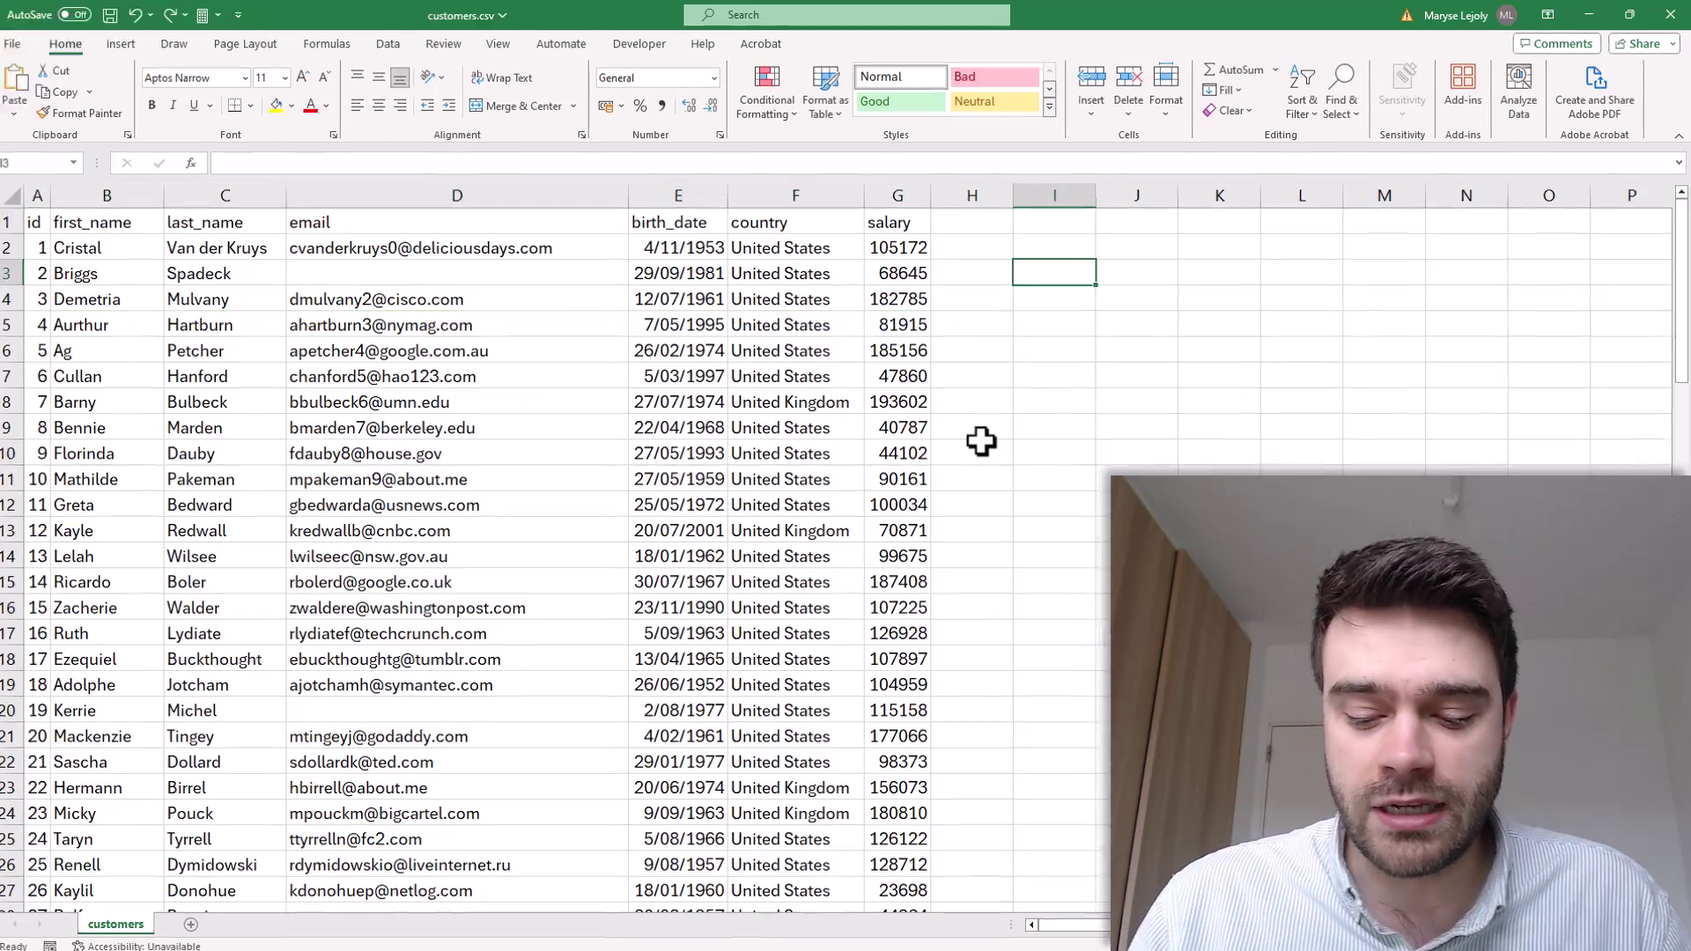
pyautogui.write('=CELL')
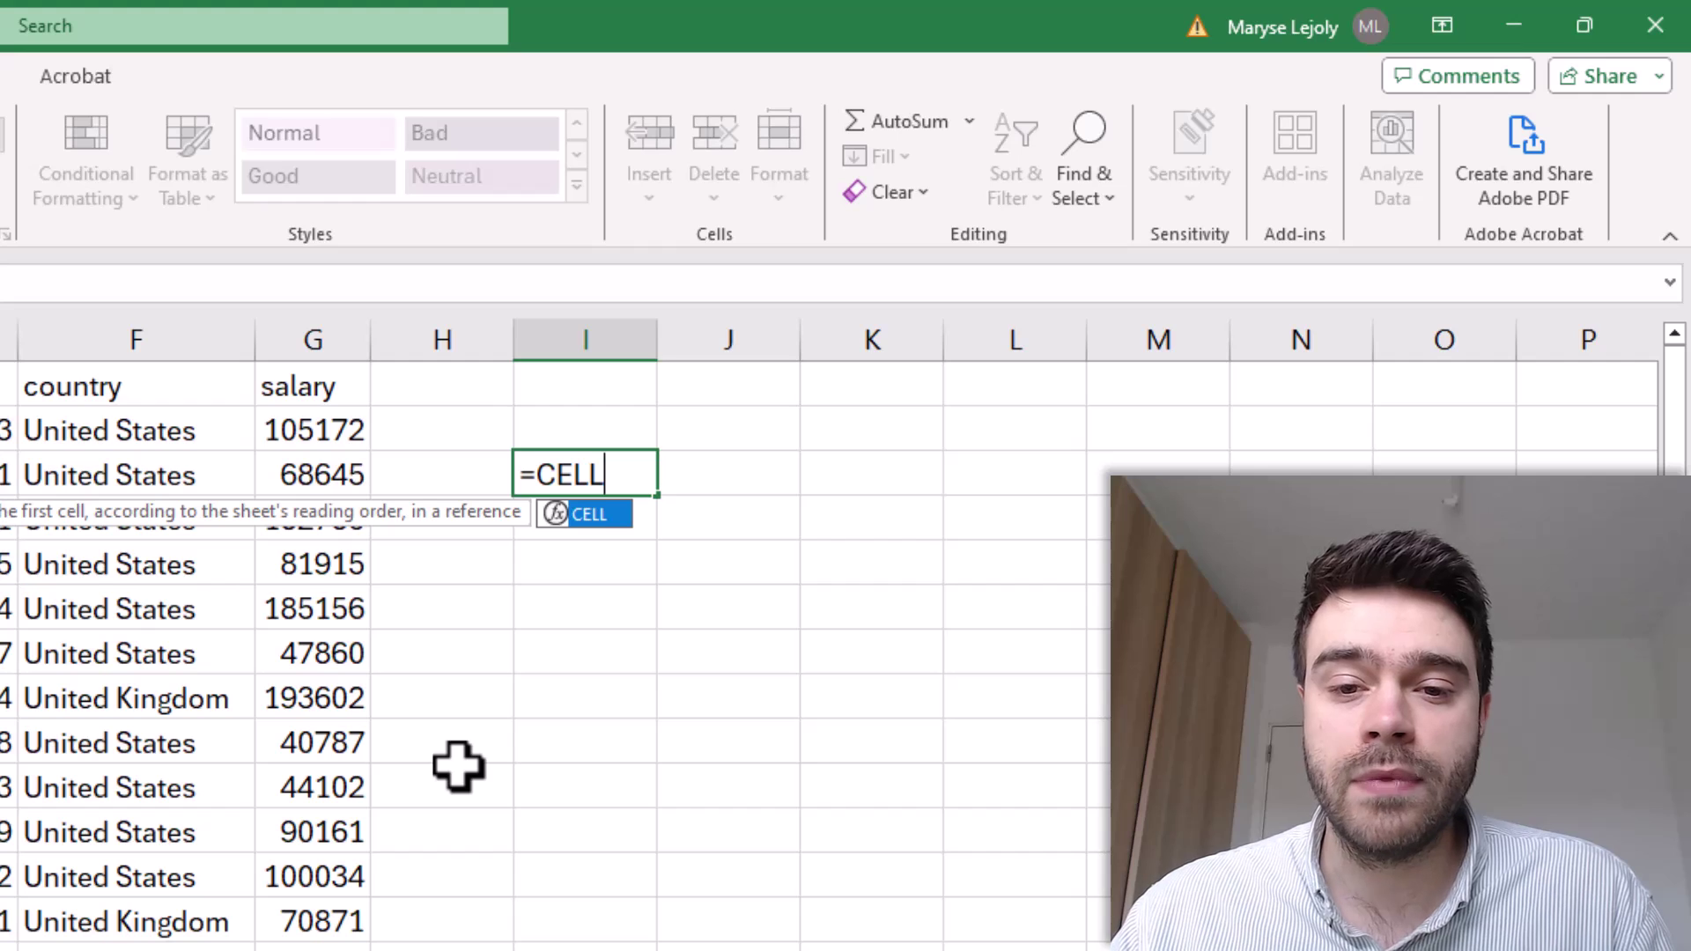
pyautogui.write('(')
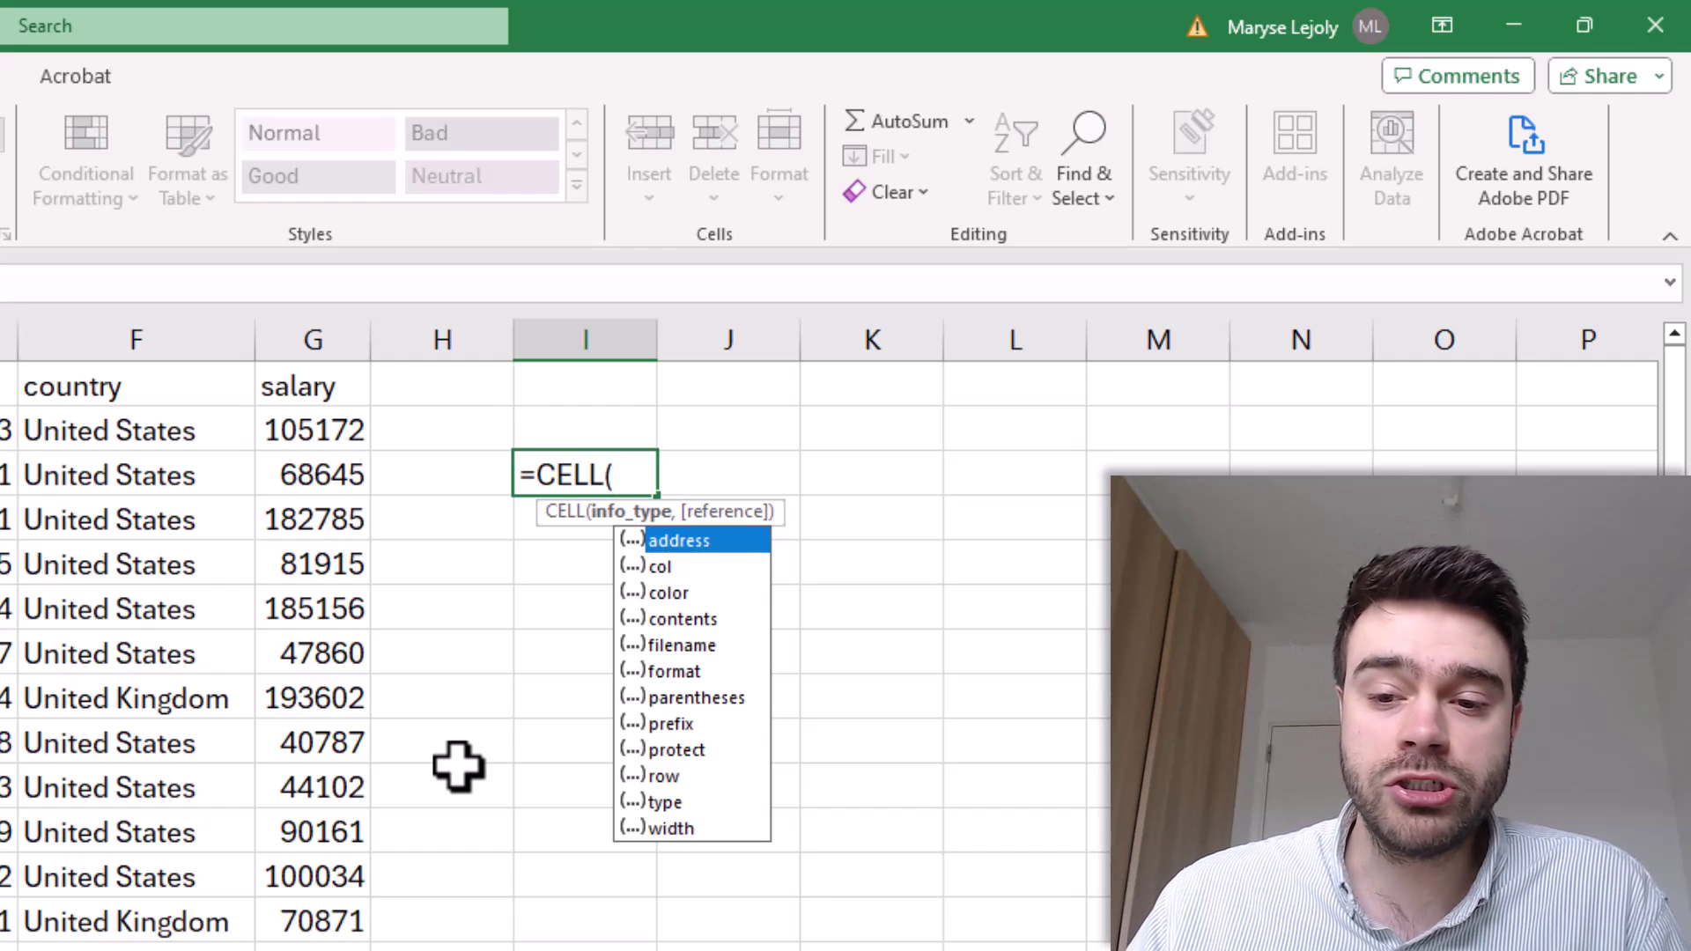
pyautogui.doubleClick(687, 776)
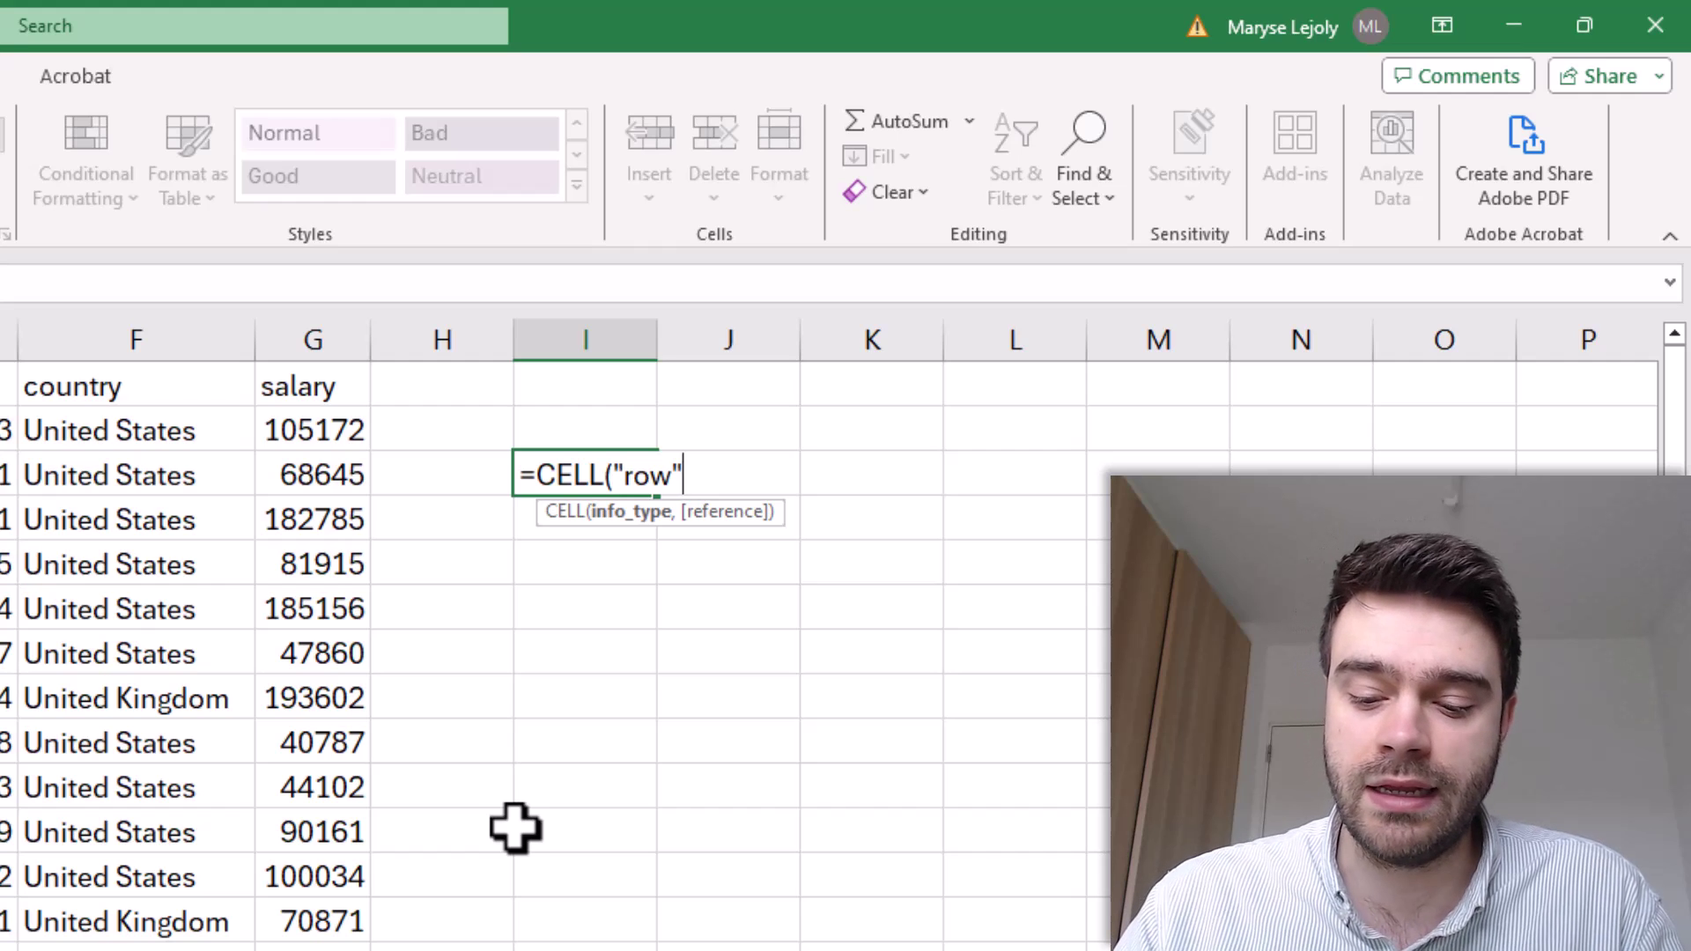
pyautogui.write(')')
pyautogui.press('Return')
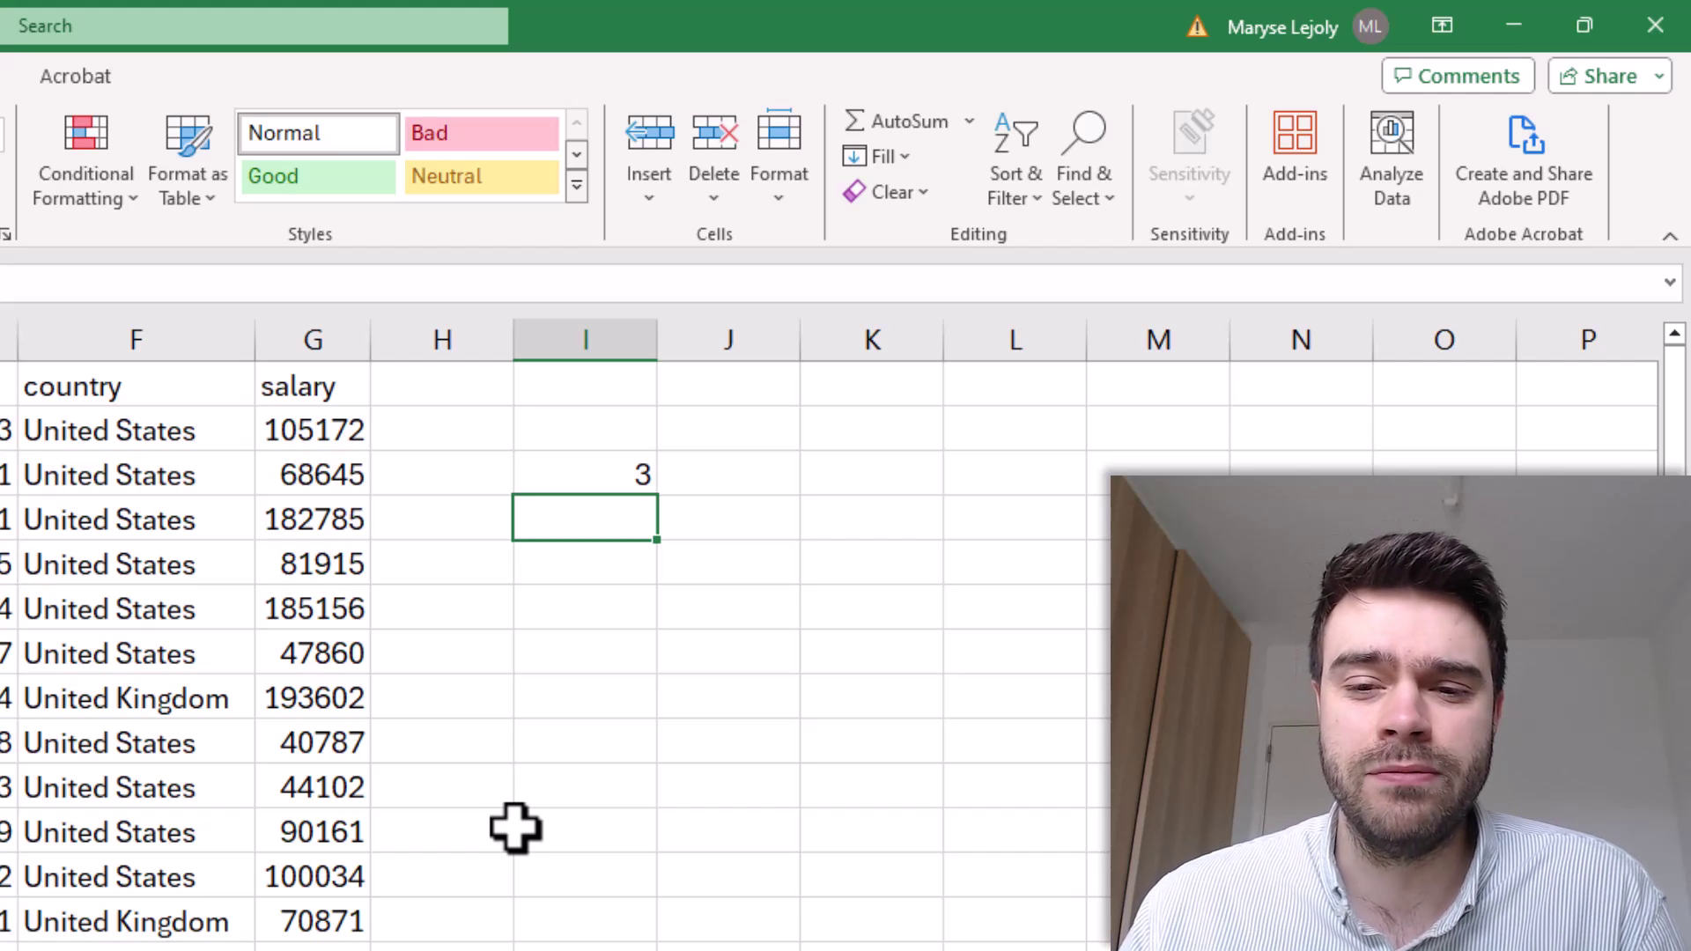
# Select several cells around the row formula in I3 and enter Hi in I6 to test when the formula updates
pyautogui.click(541, 651)
pyautogui.click(517, 421)
pyautogui.click(669, 393)
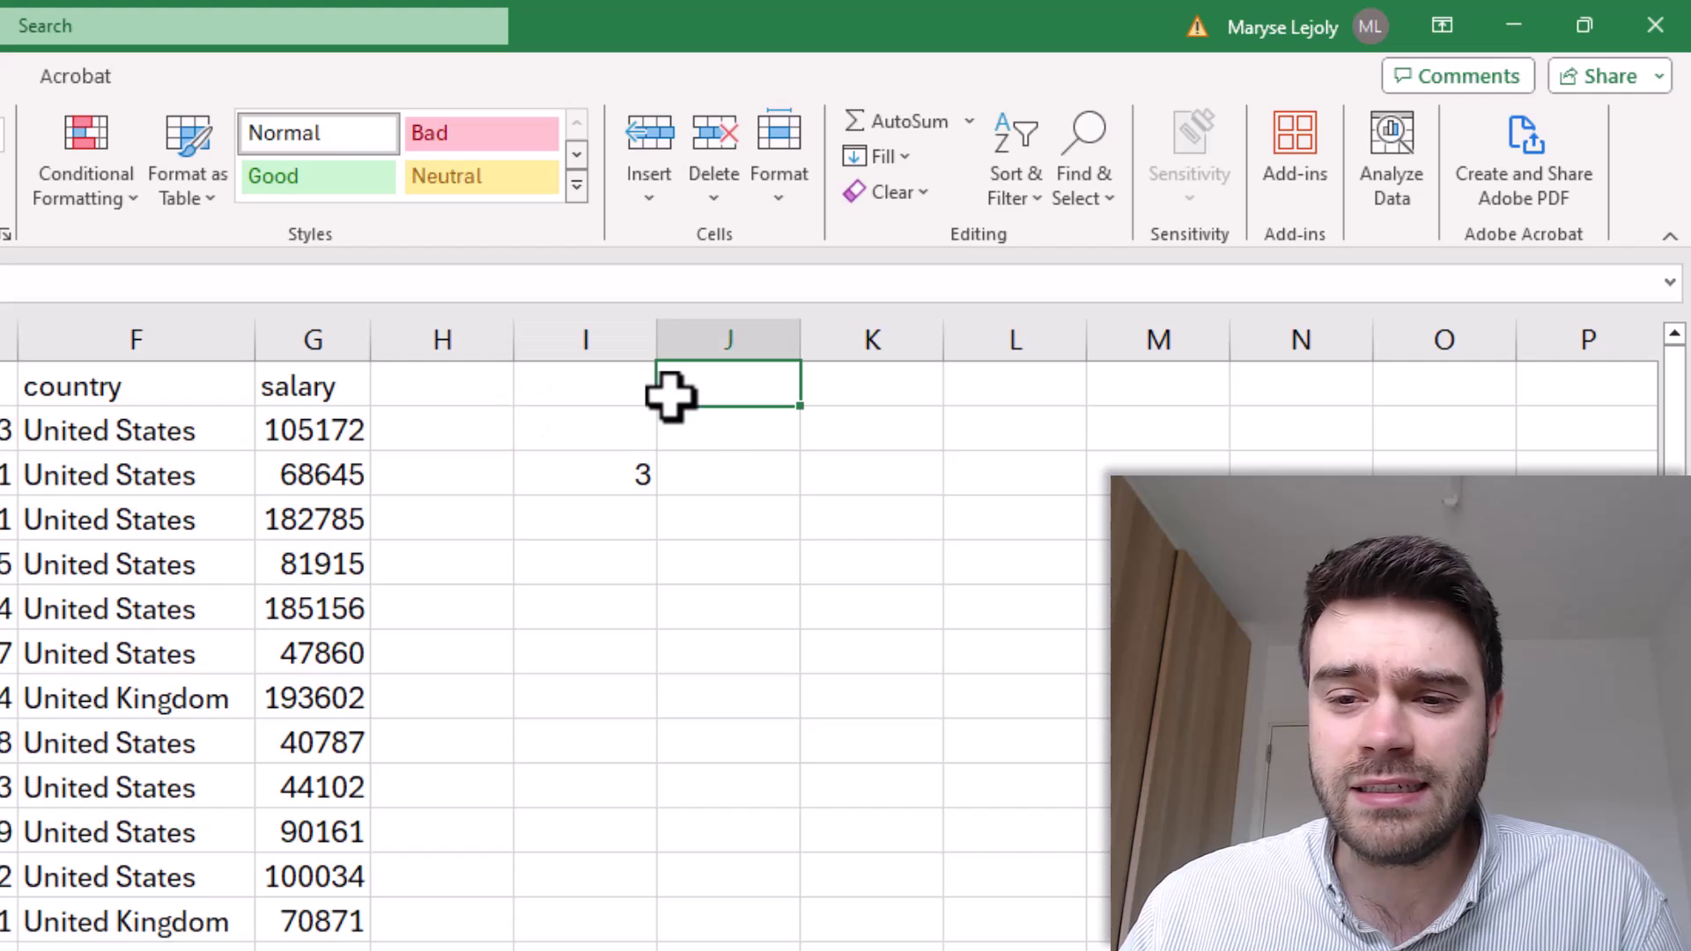
pyautogui.click(705, 476)
pyautogui.click(704, 563)
pyautogui.click(628, 607)
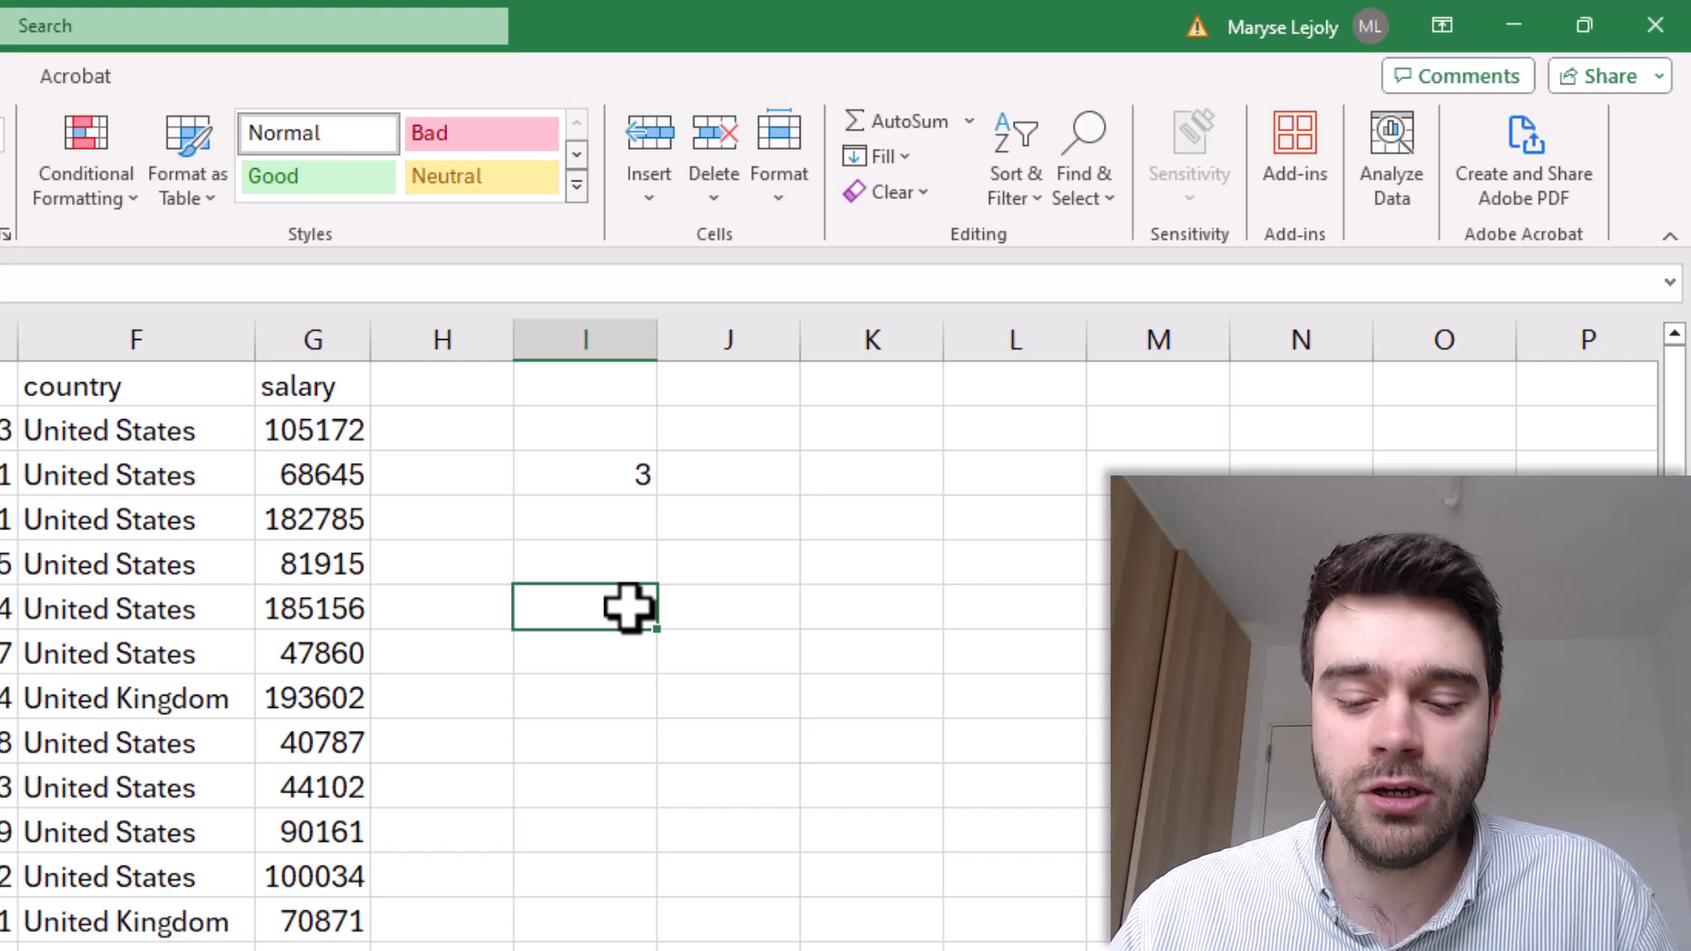
pyautogui.write('Hi')
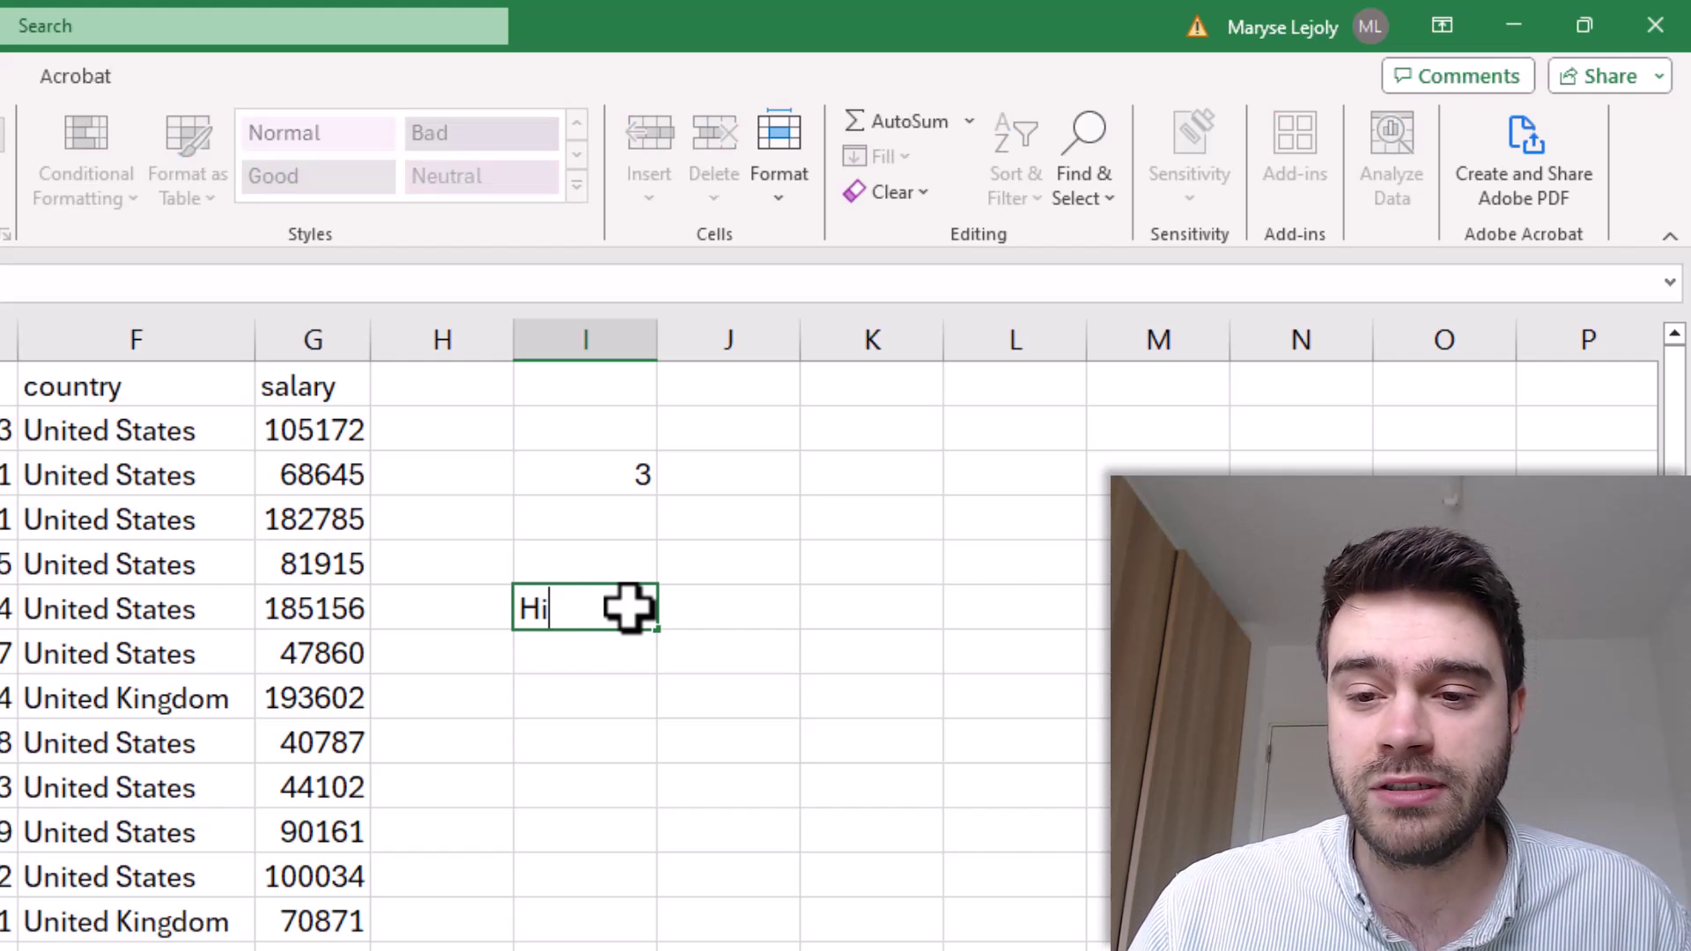
pyautogui.press('Return')
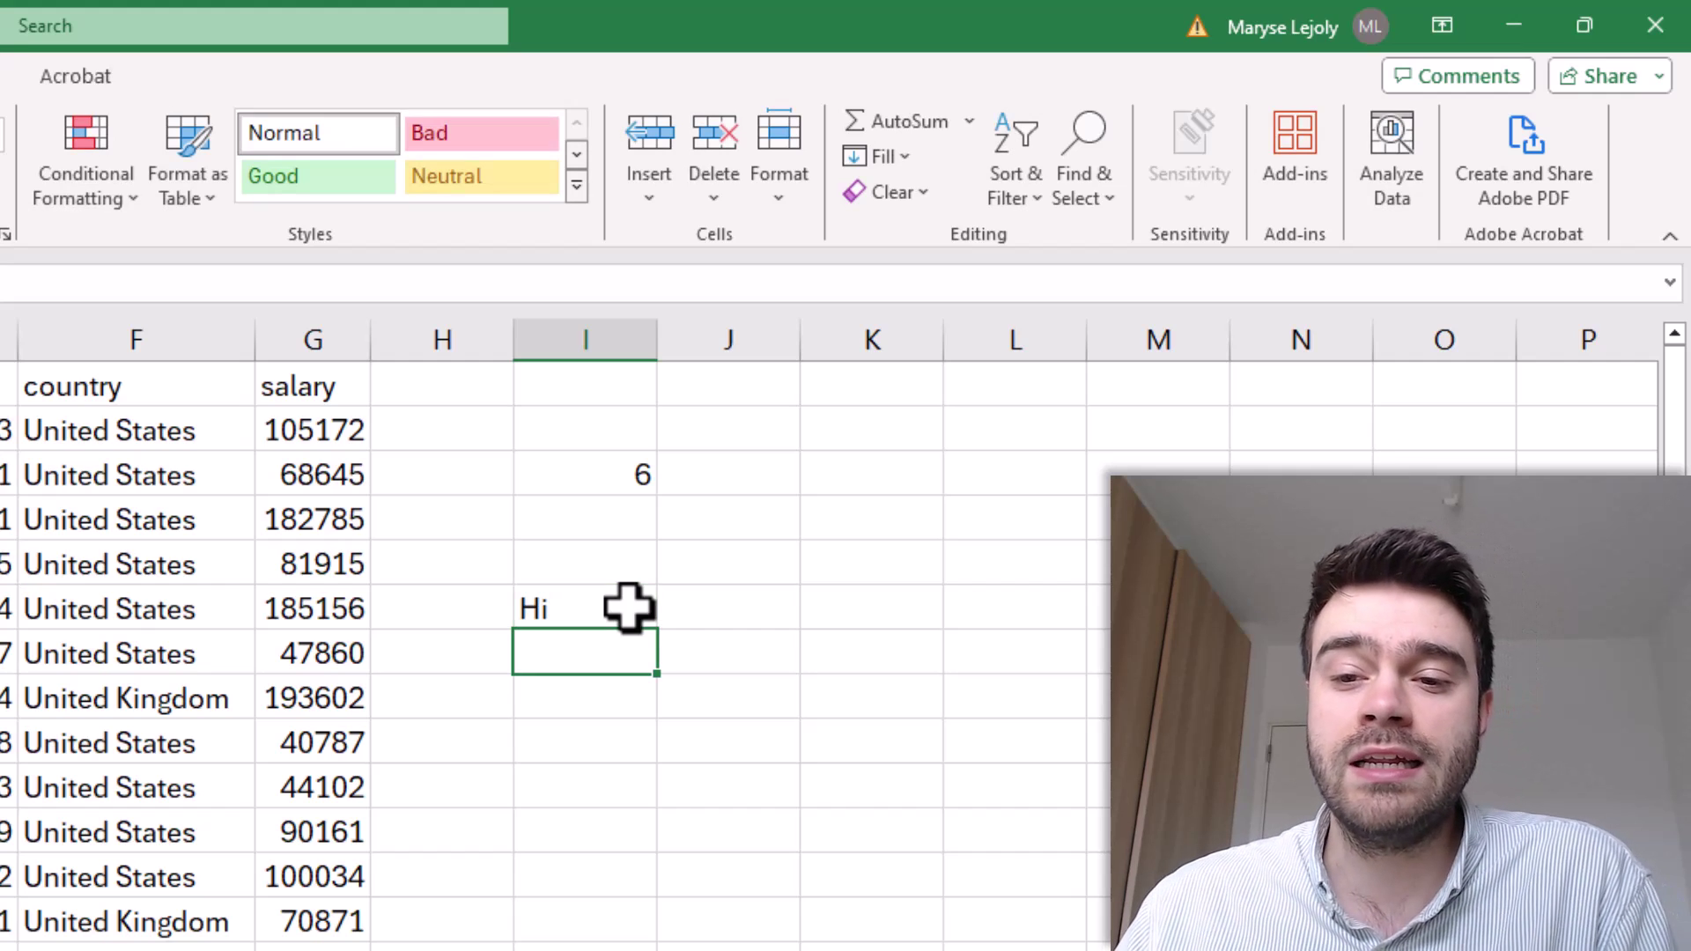
pyautogui.click(626, 477)
pyautogui.click(599, 606)
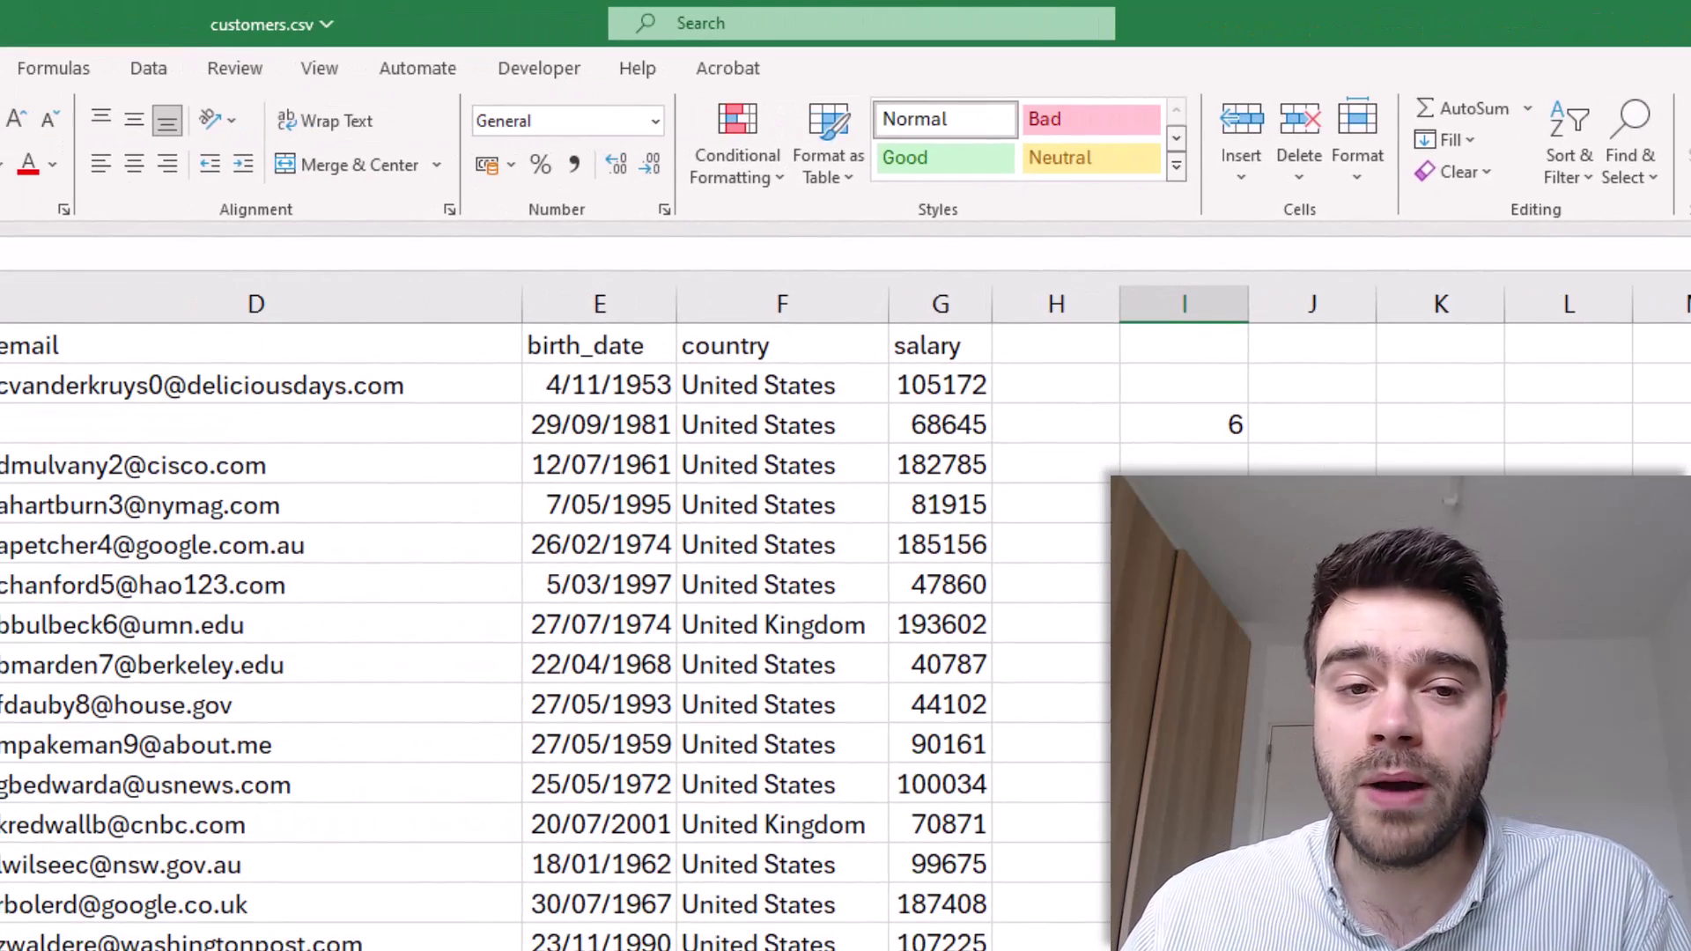
# Recalculate the workbook manually with different cells selected, finishing with H2, to refresh the row formula in I3
pyautogui.click(74, 70)
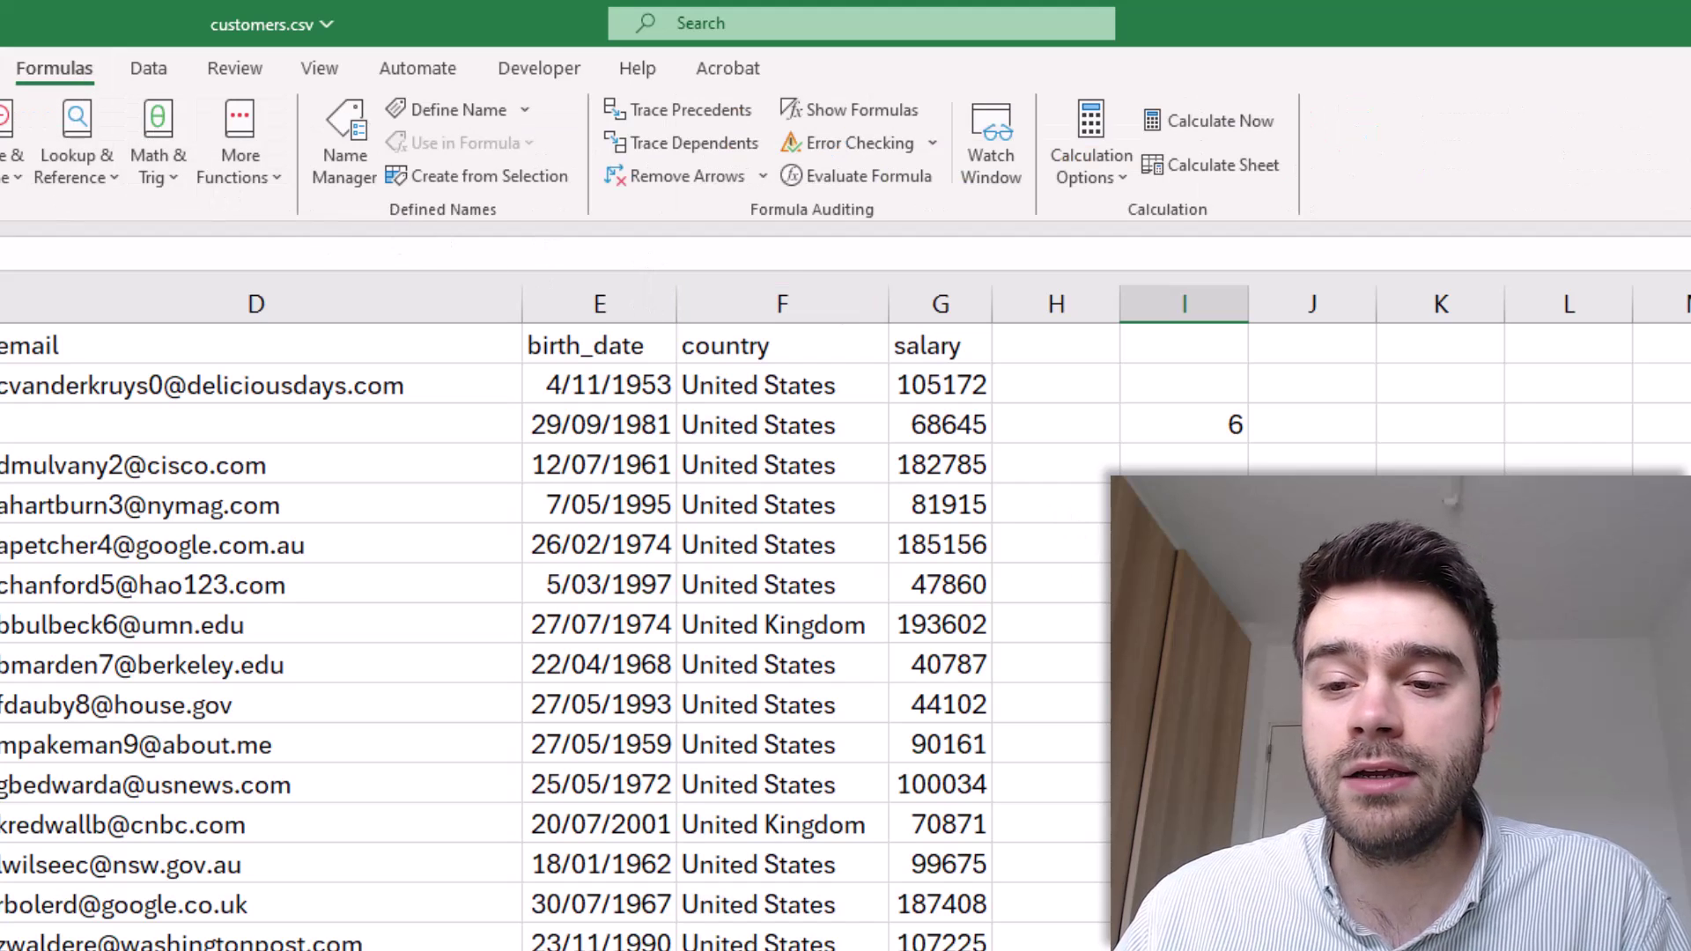
pyautogui.click(1435, 502)
pyautogui.click(1208, 123)
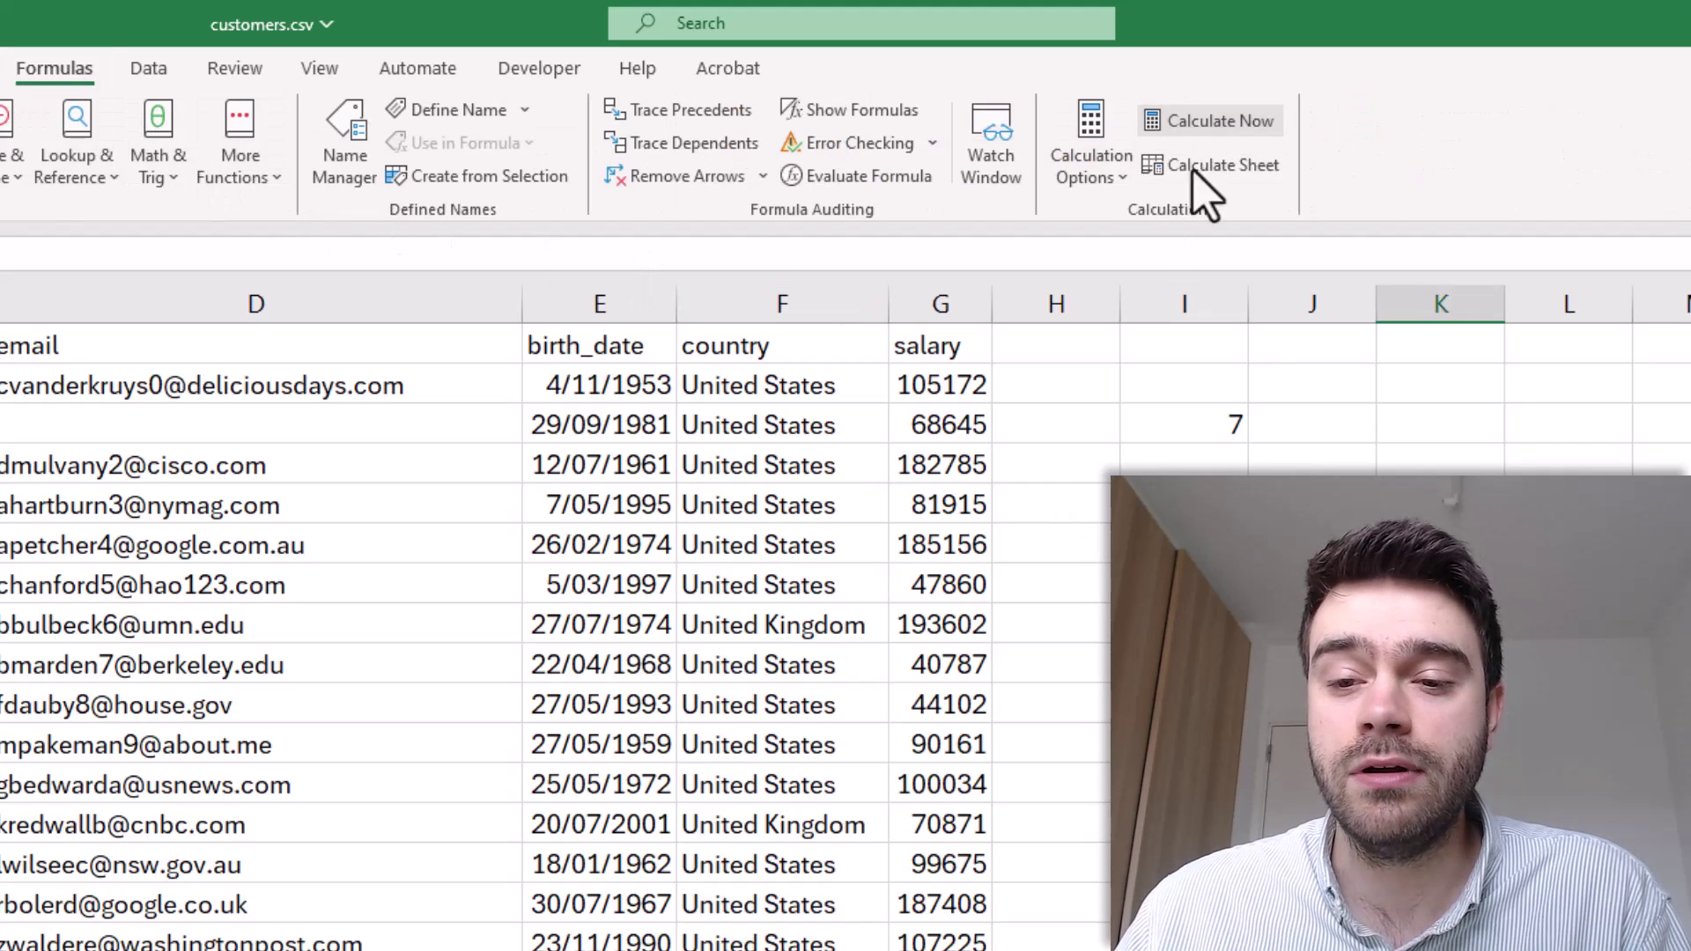
pyautogui.click(1056, 384)
pyautogui.click(1215, 124)
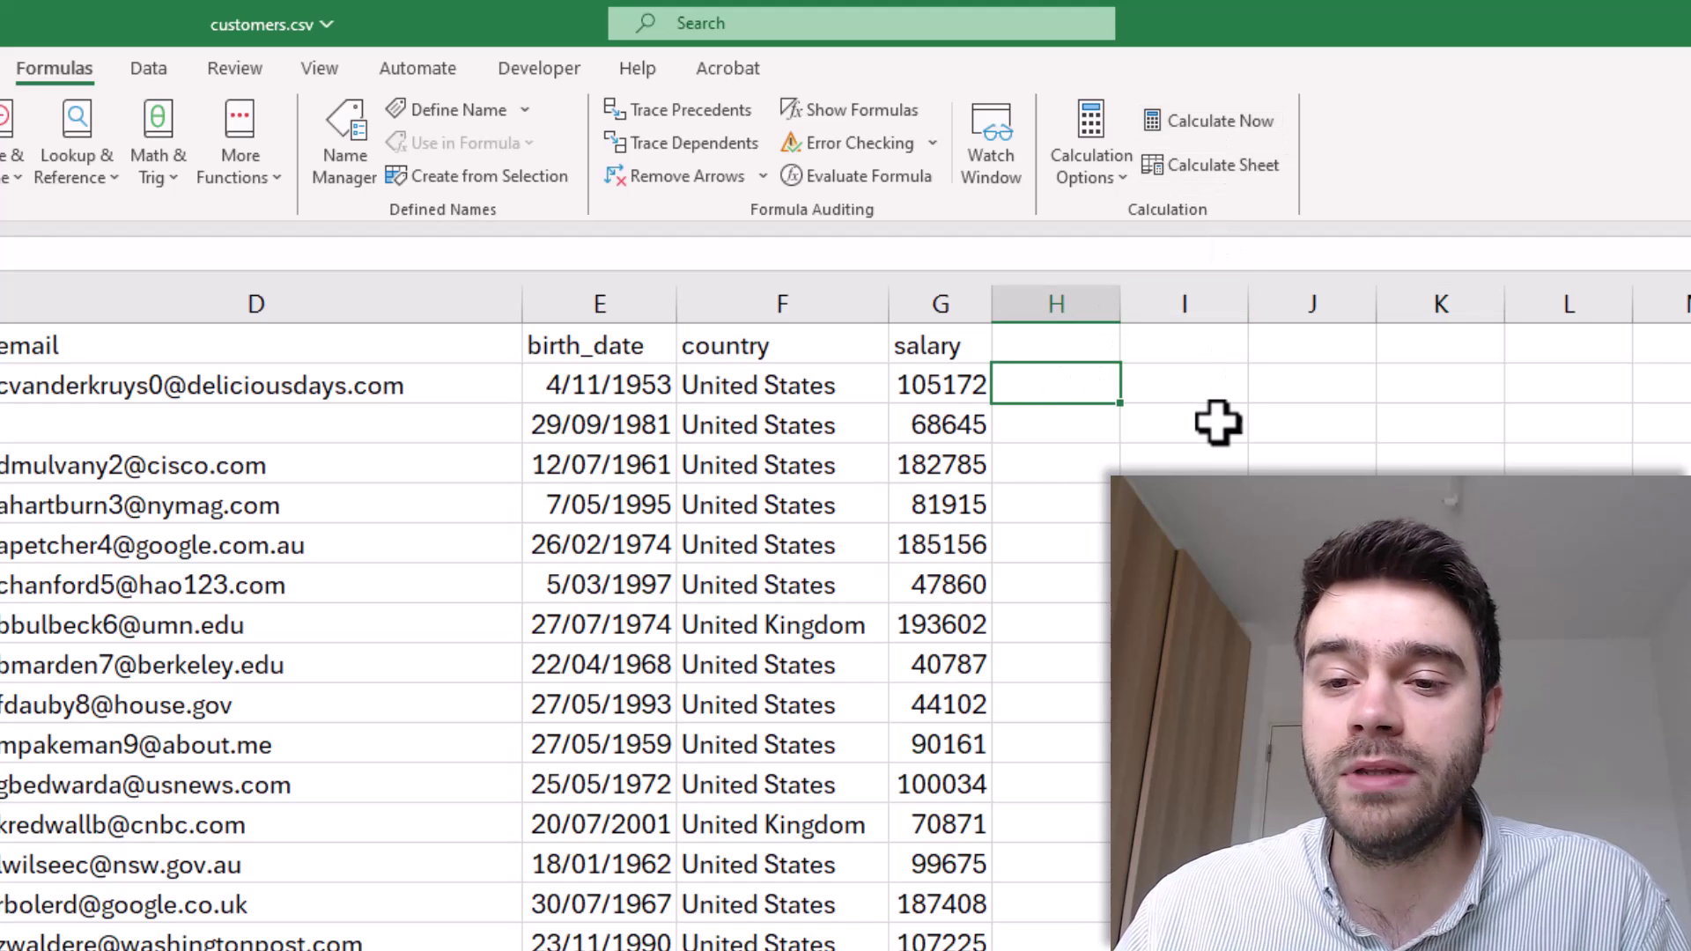
pyautogui.press('F9')
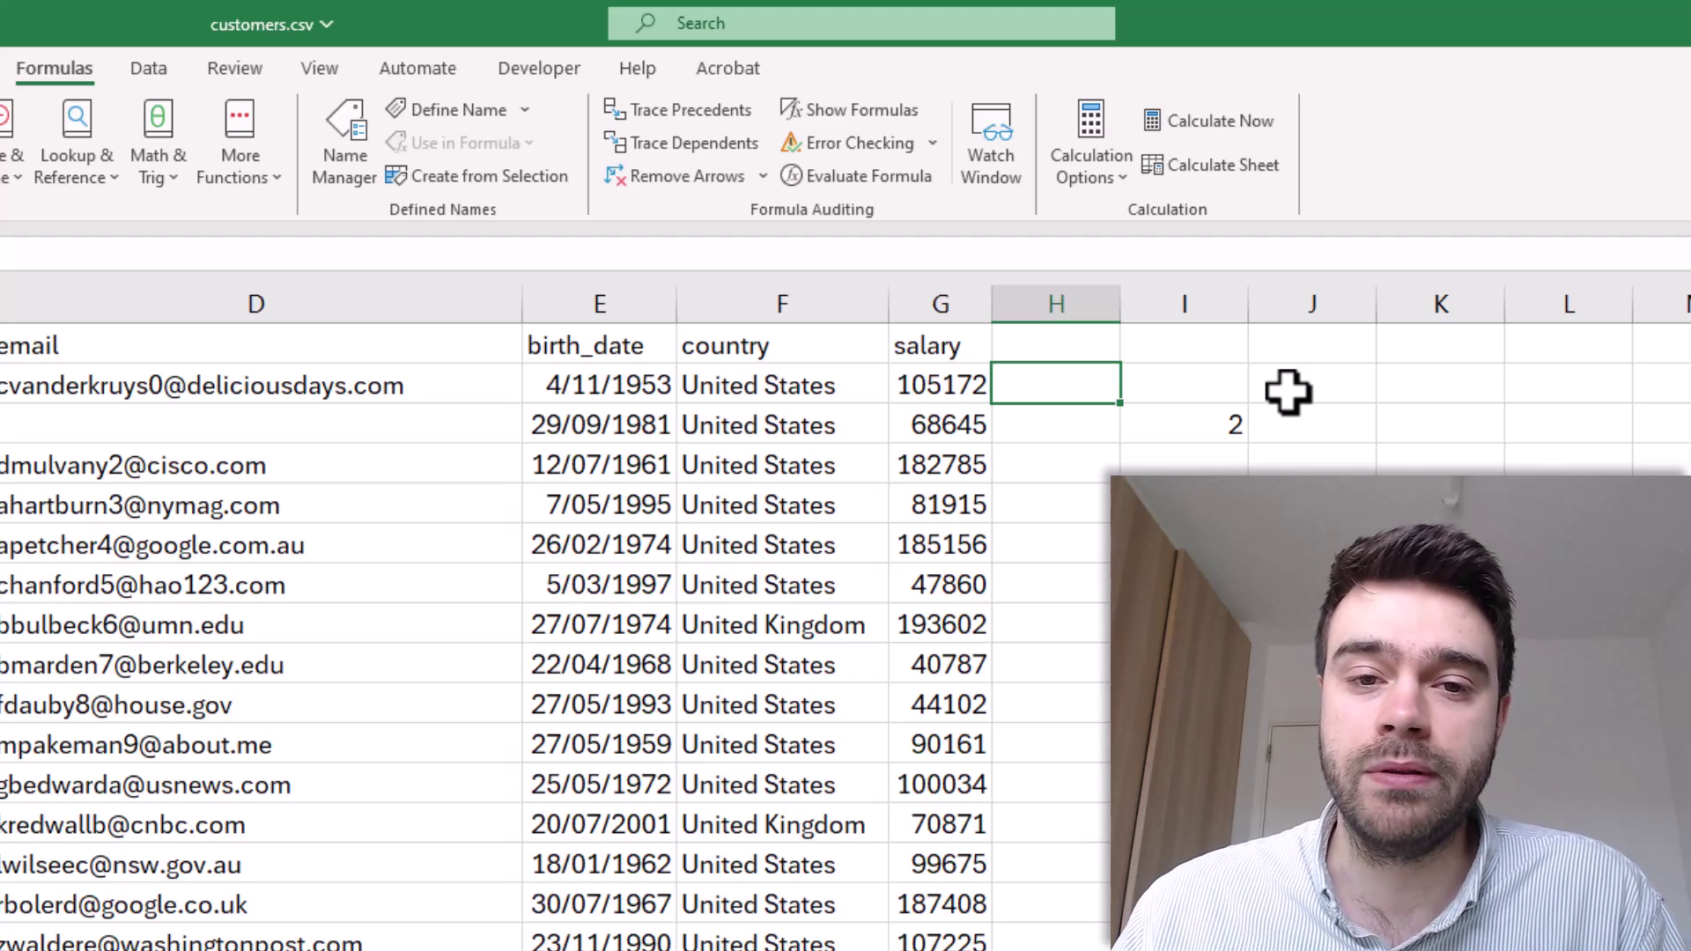
# Open the ribbon customization options, check that the Developer tab is enabled, and expand its Code group
pyautogui.click(568, 66)
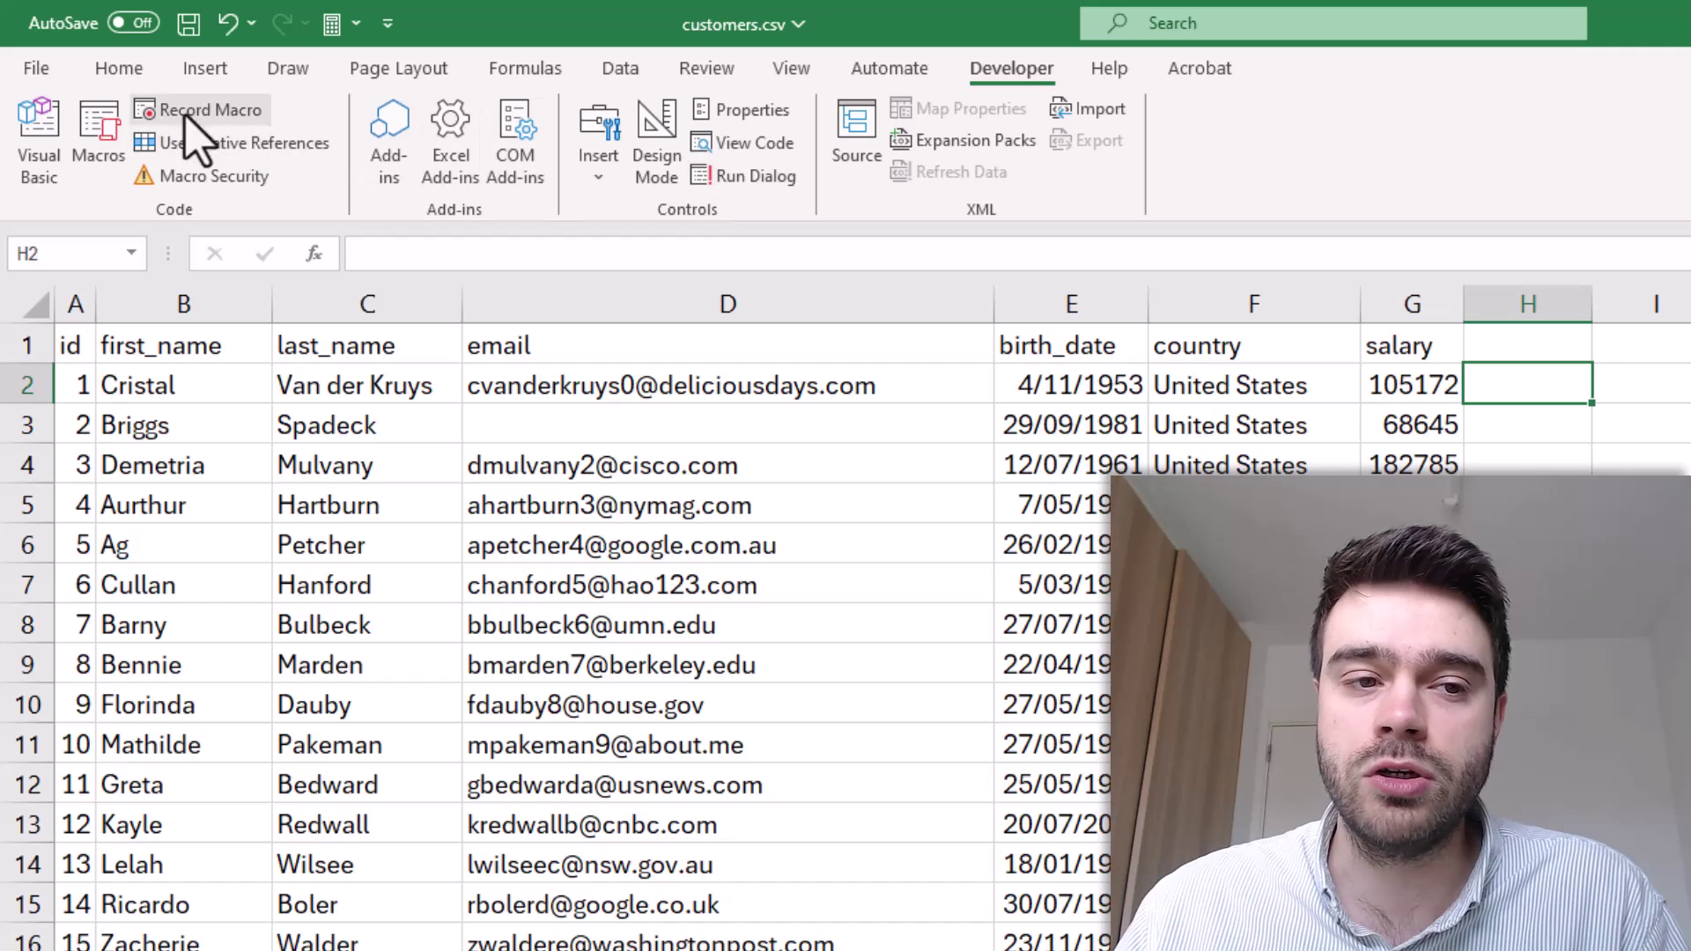
pyautogui.click(120, 69)
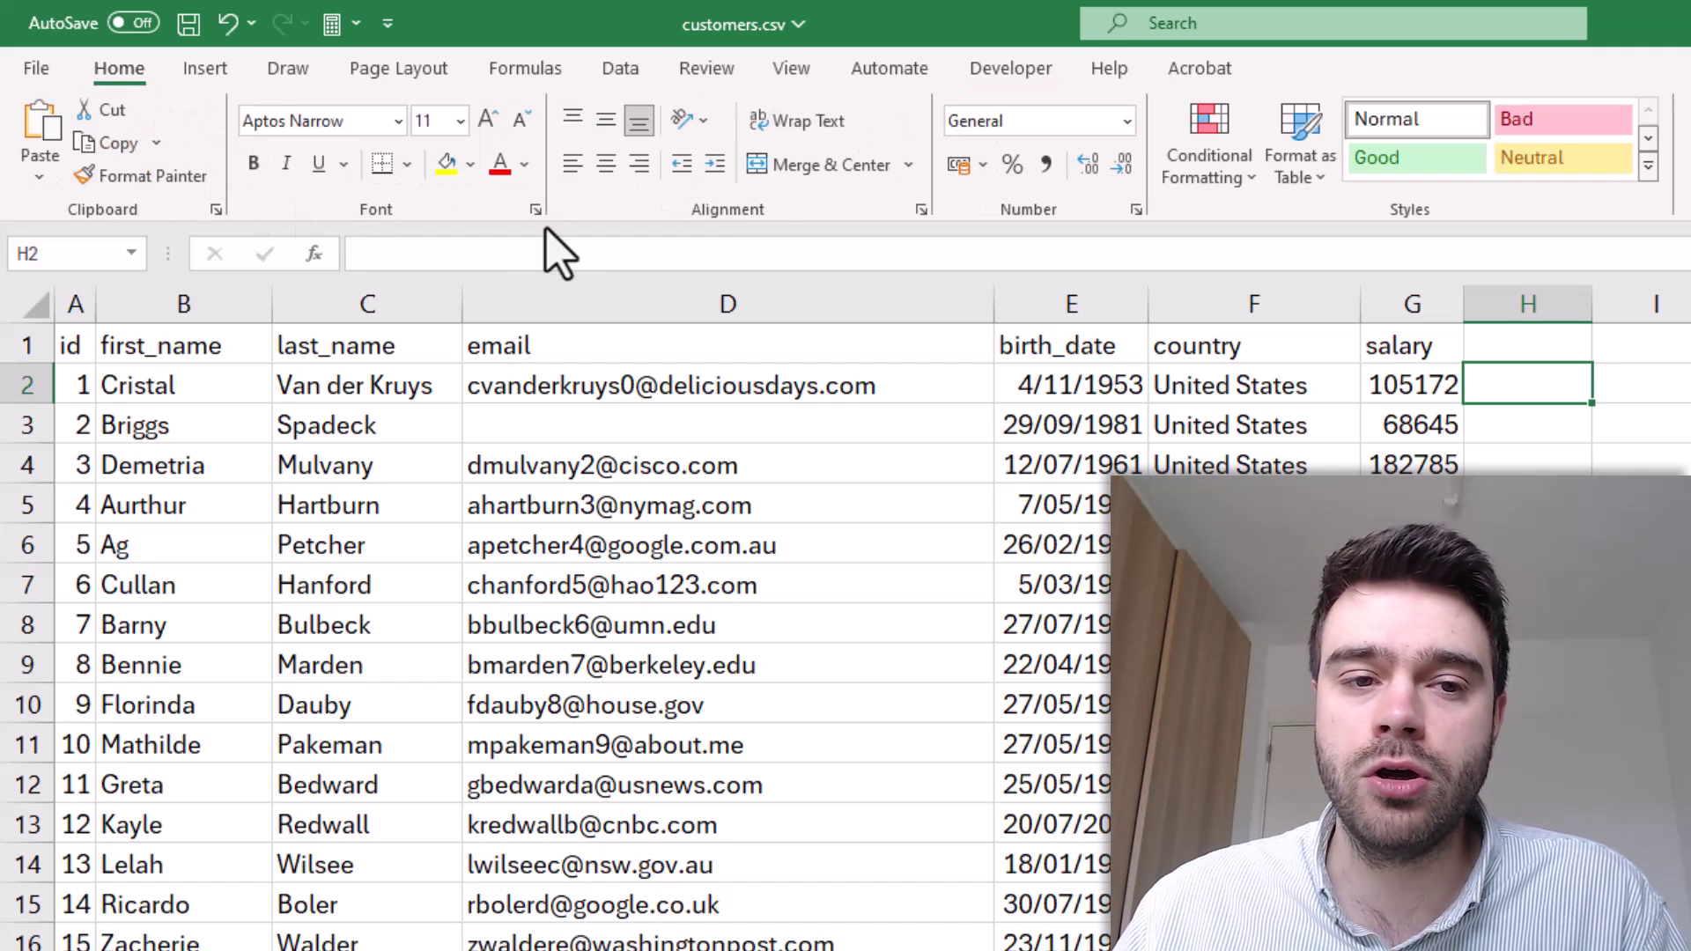
pyautogui.rightClick(599, 212)
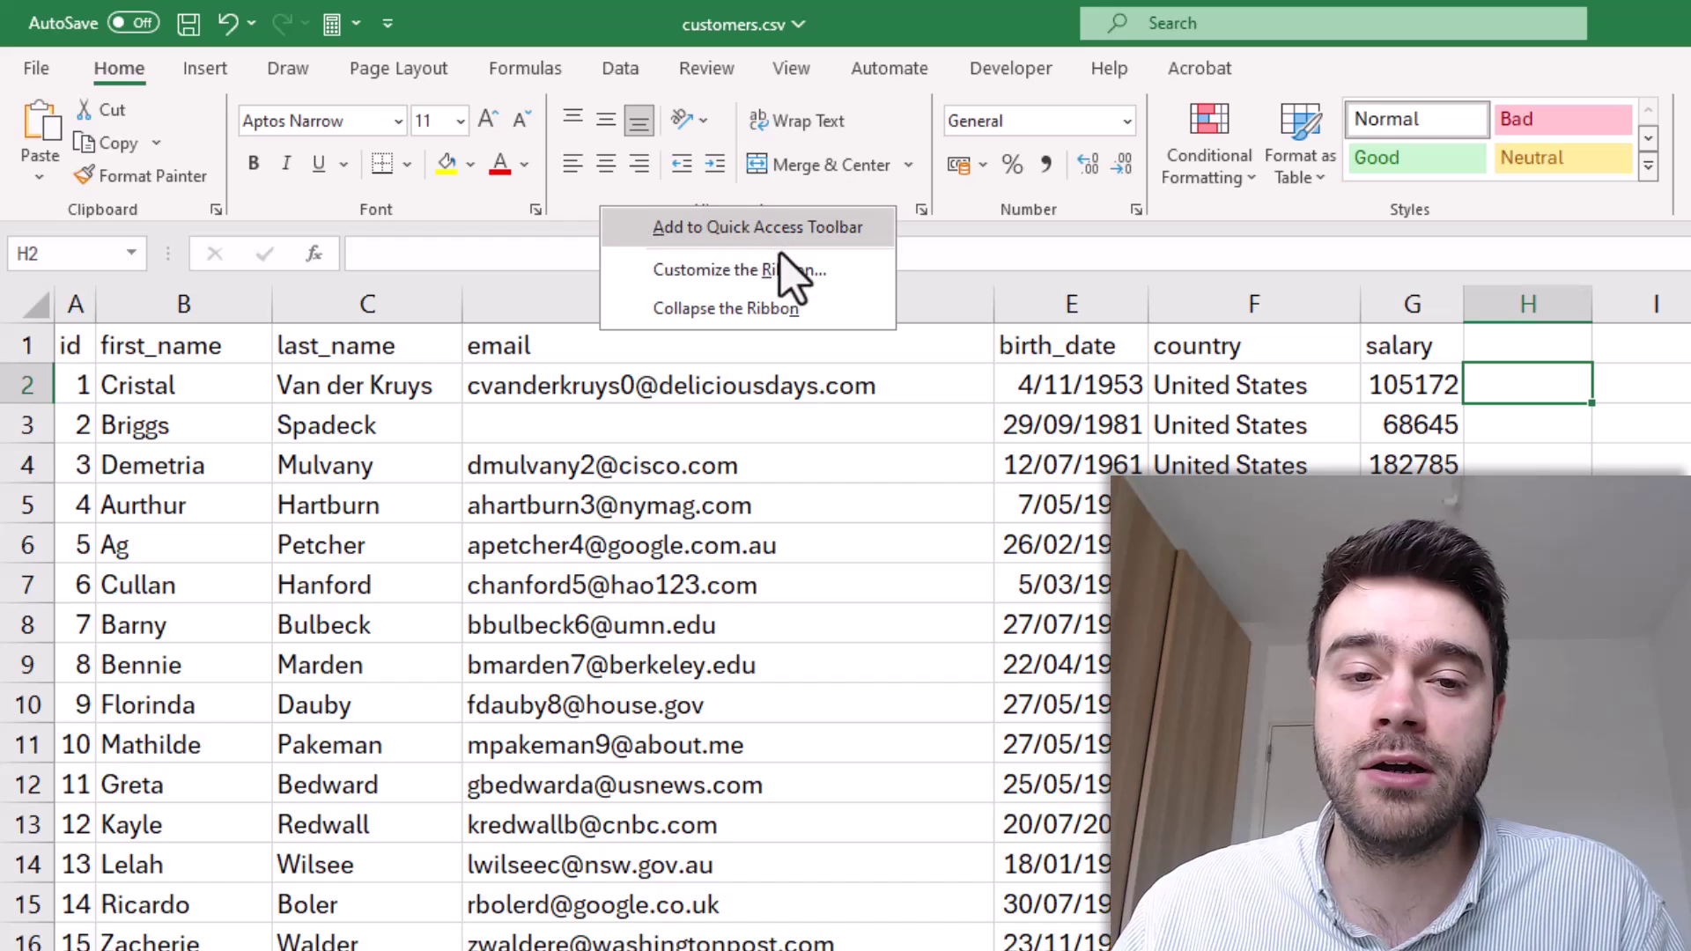
pyautogui.click(844, 271)
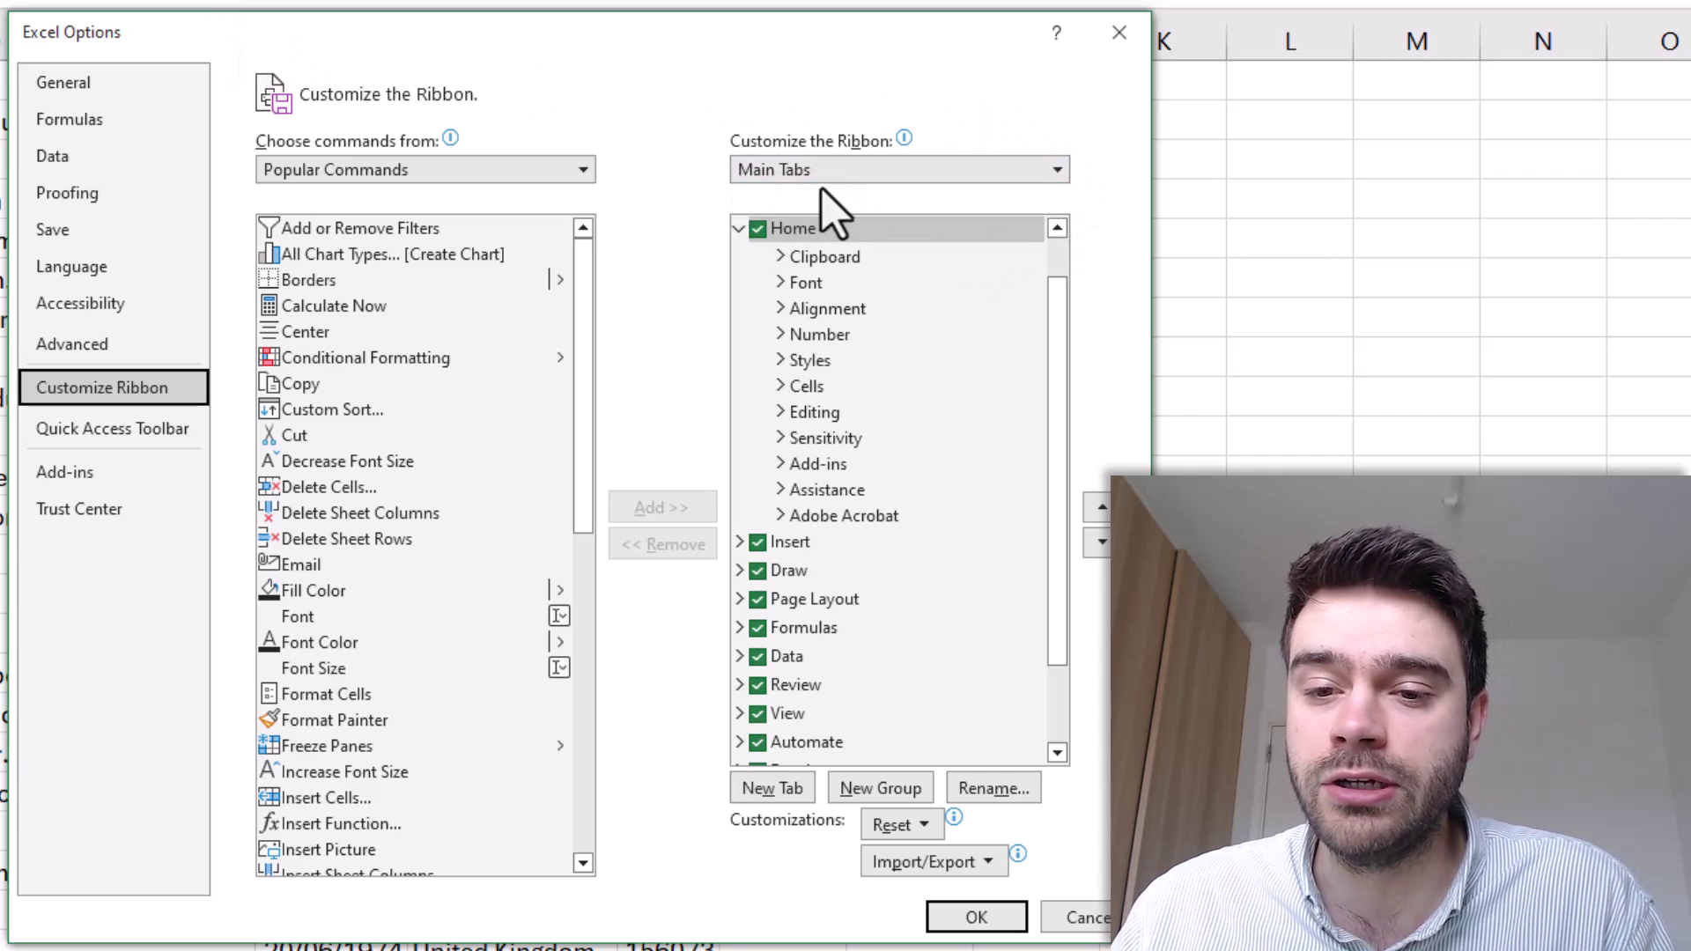
pyautogui.moveTo(1059, 319); pyautogui.dragTo(1013, 671)
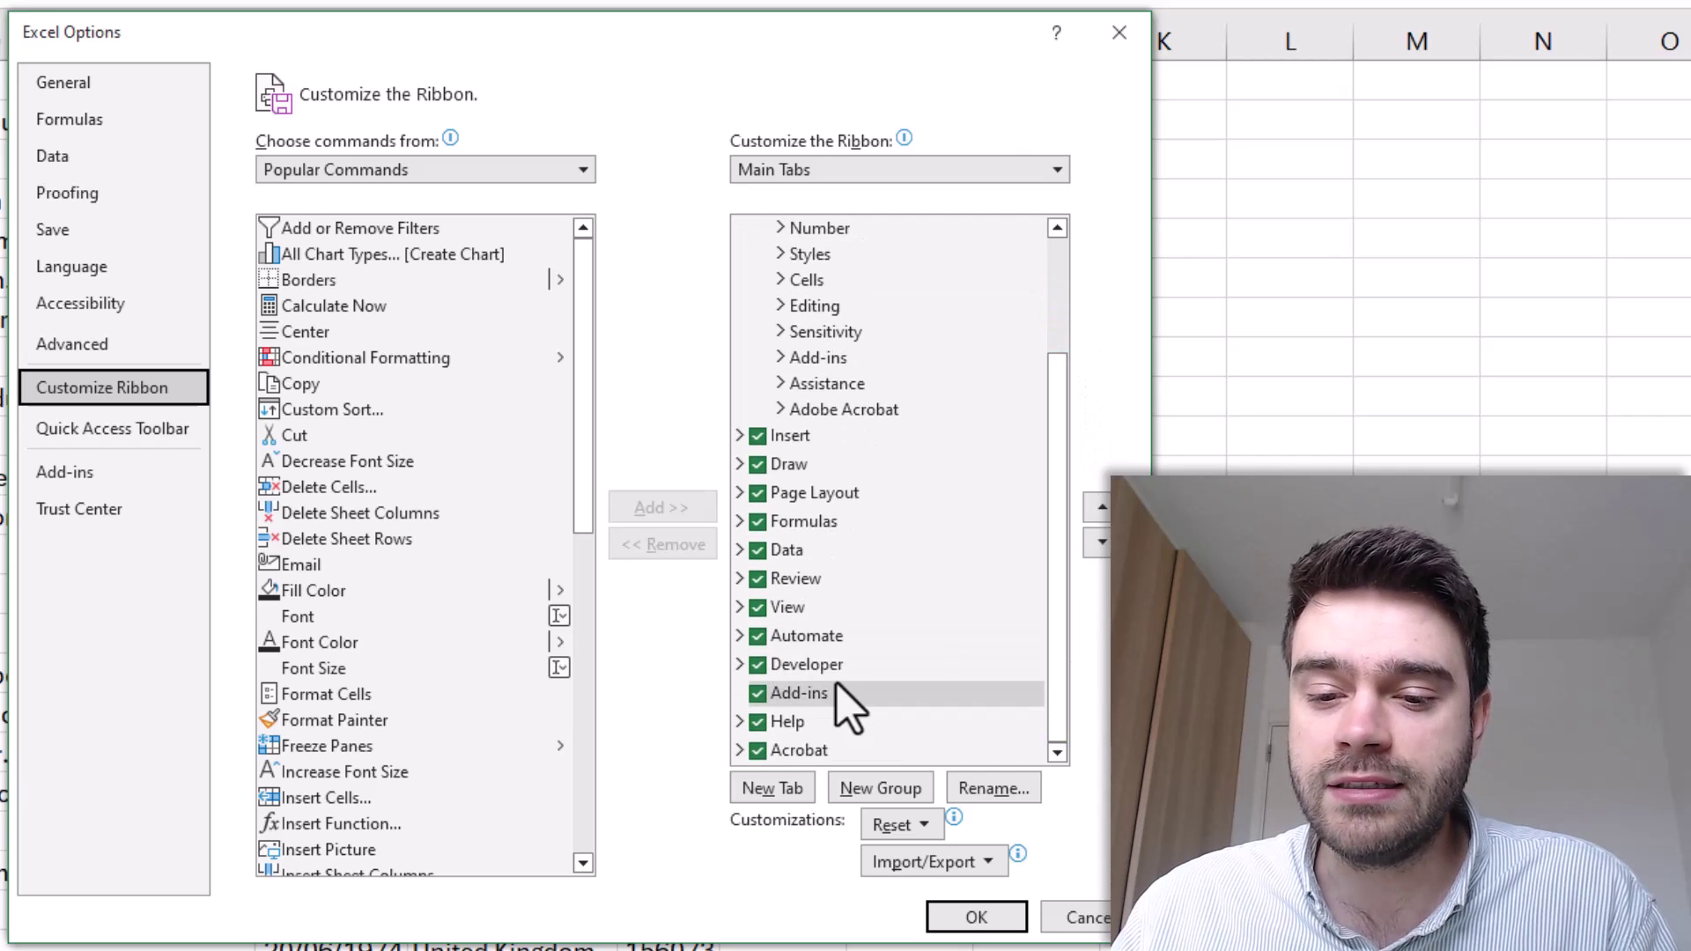
pyautogui.click(764, 670)
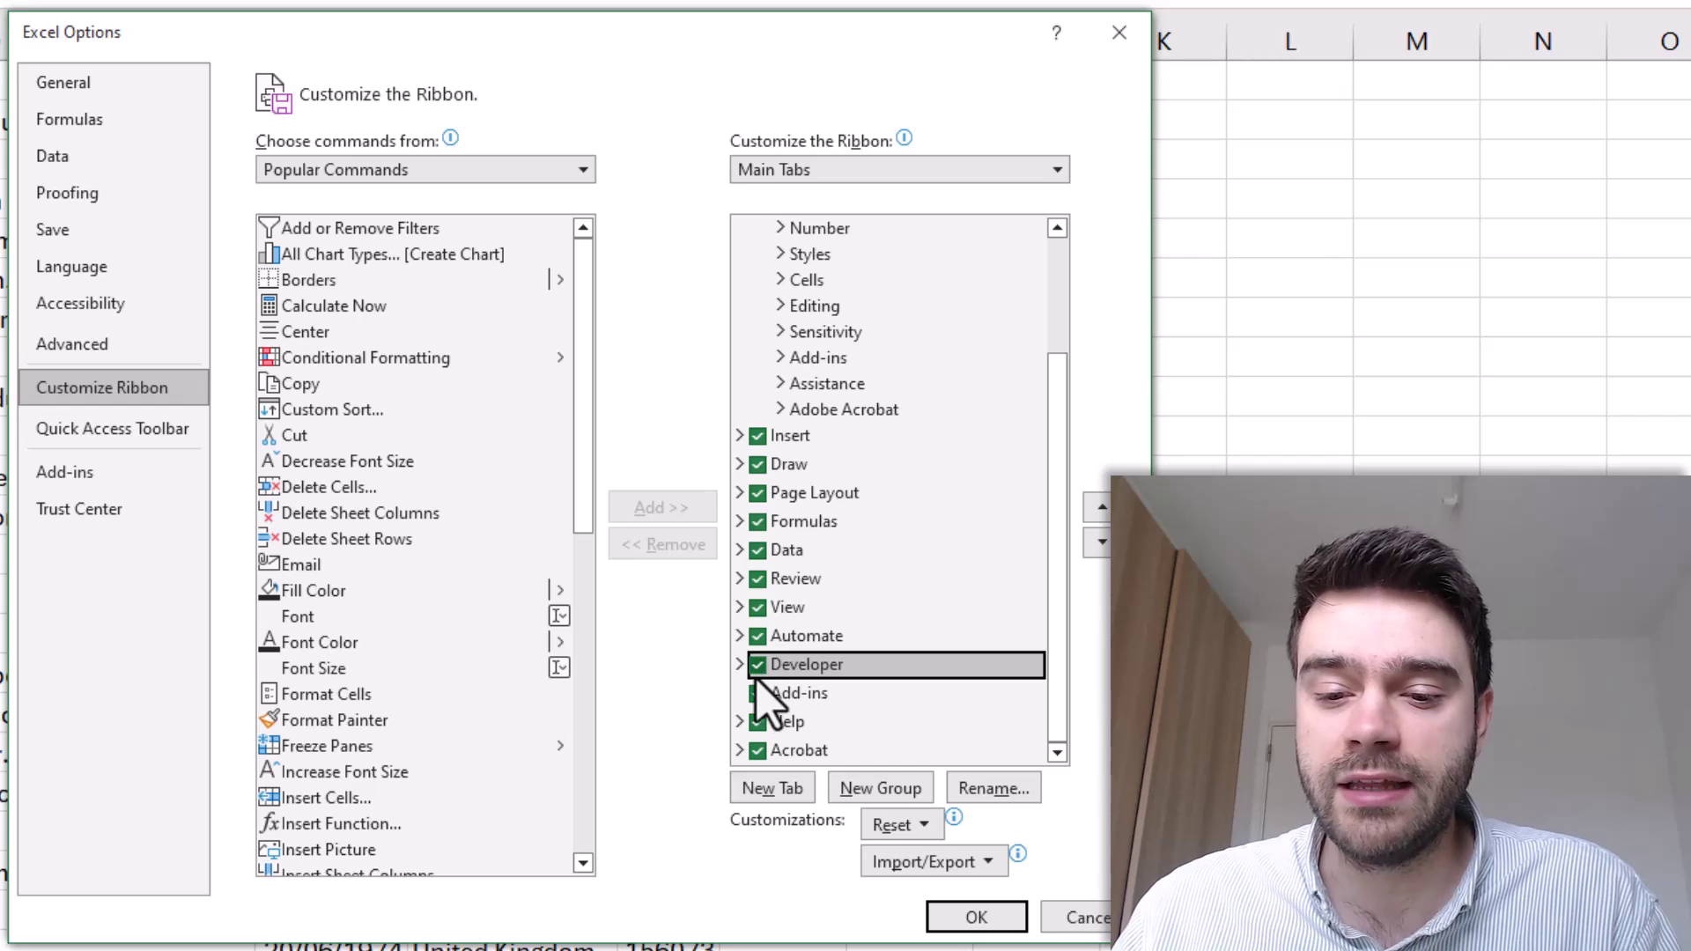
pyautogui.click(739, 664)
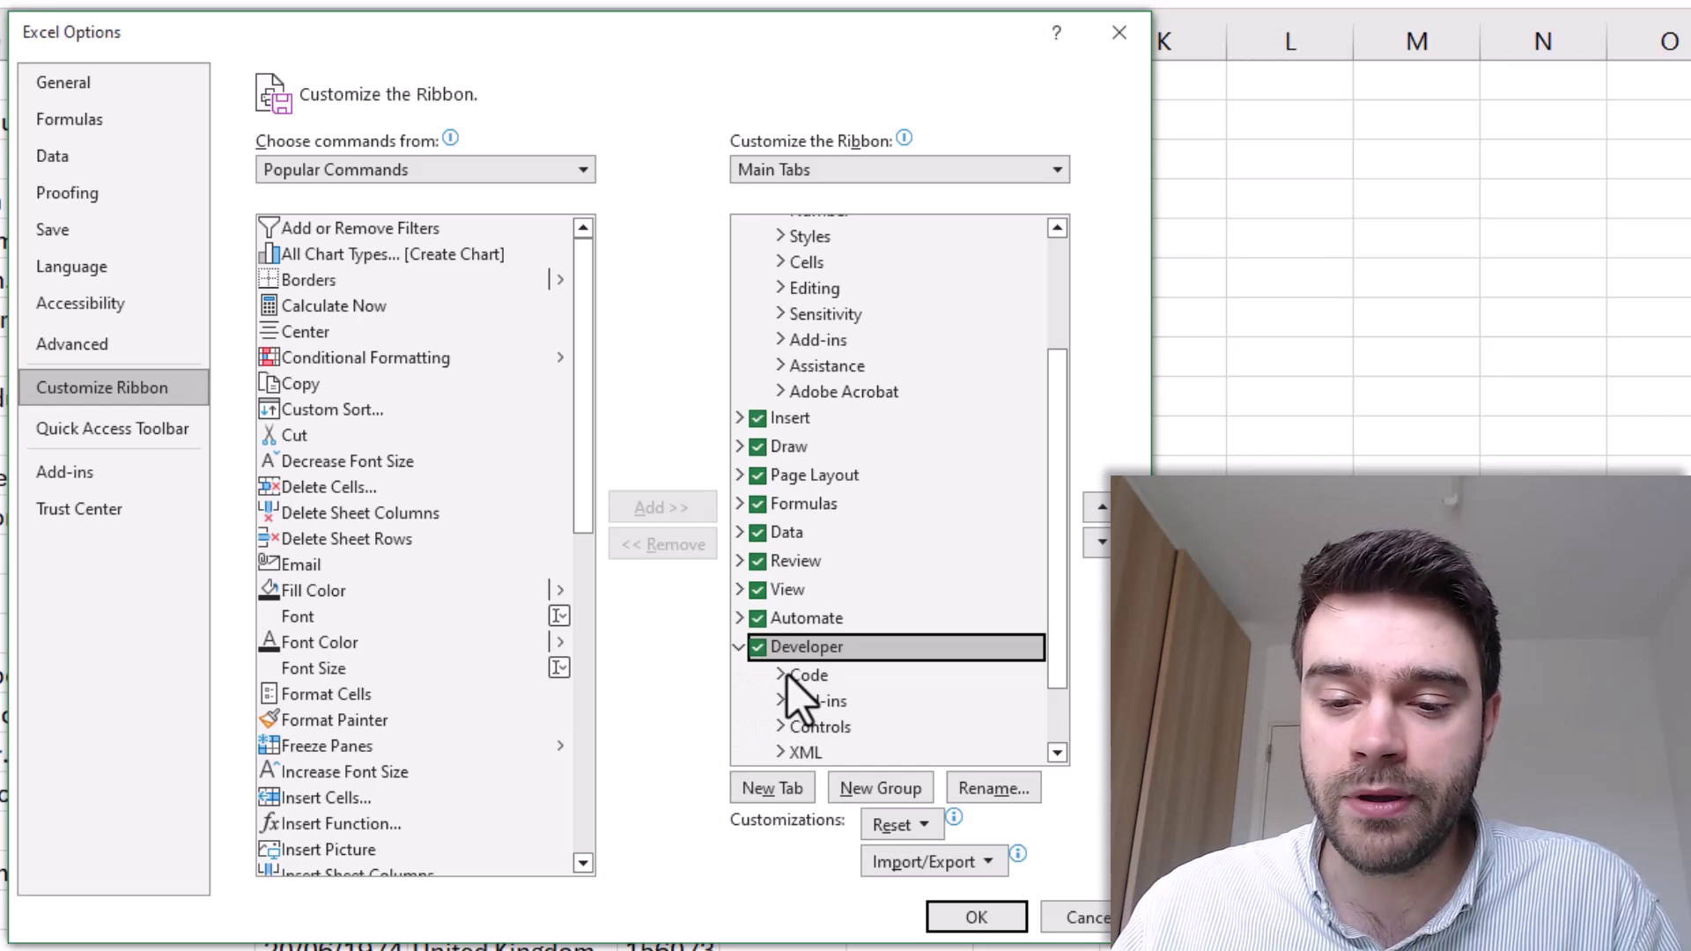
pyautogui.click(780, 676)
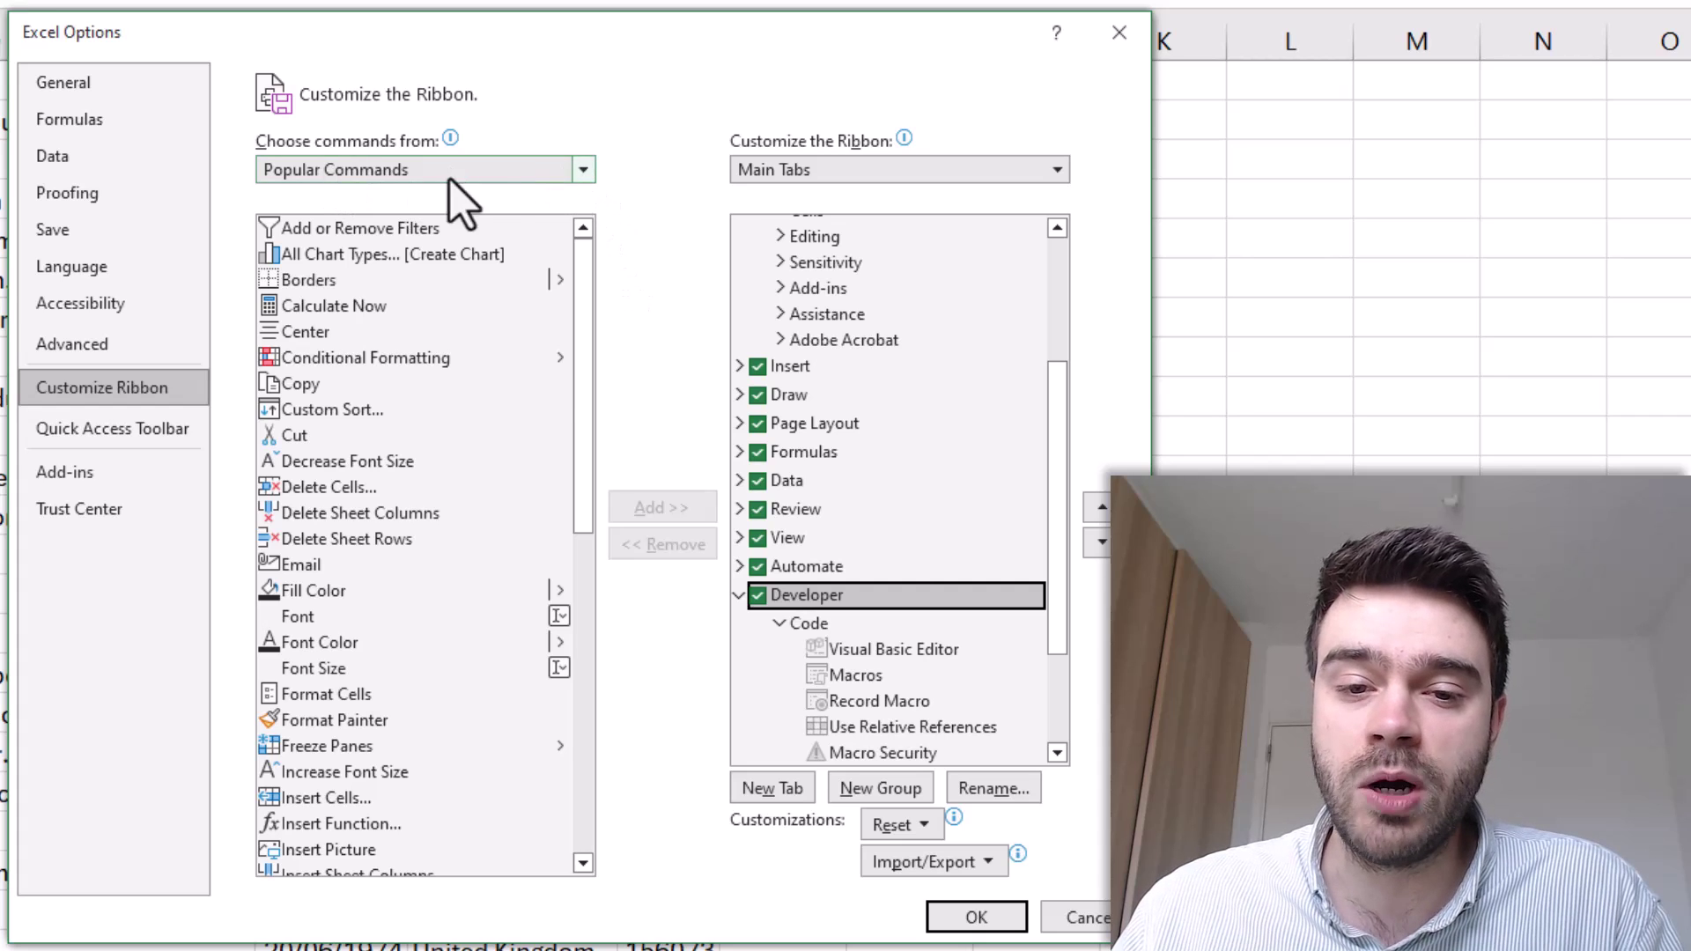
# Find the Visual Basic Editor command in the list of all commands and accept the ribbon options
pyautogui.click(553, 178)
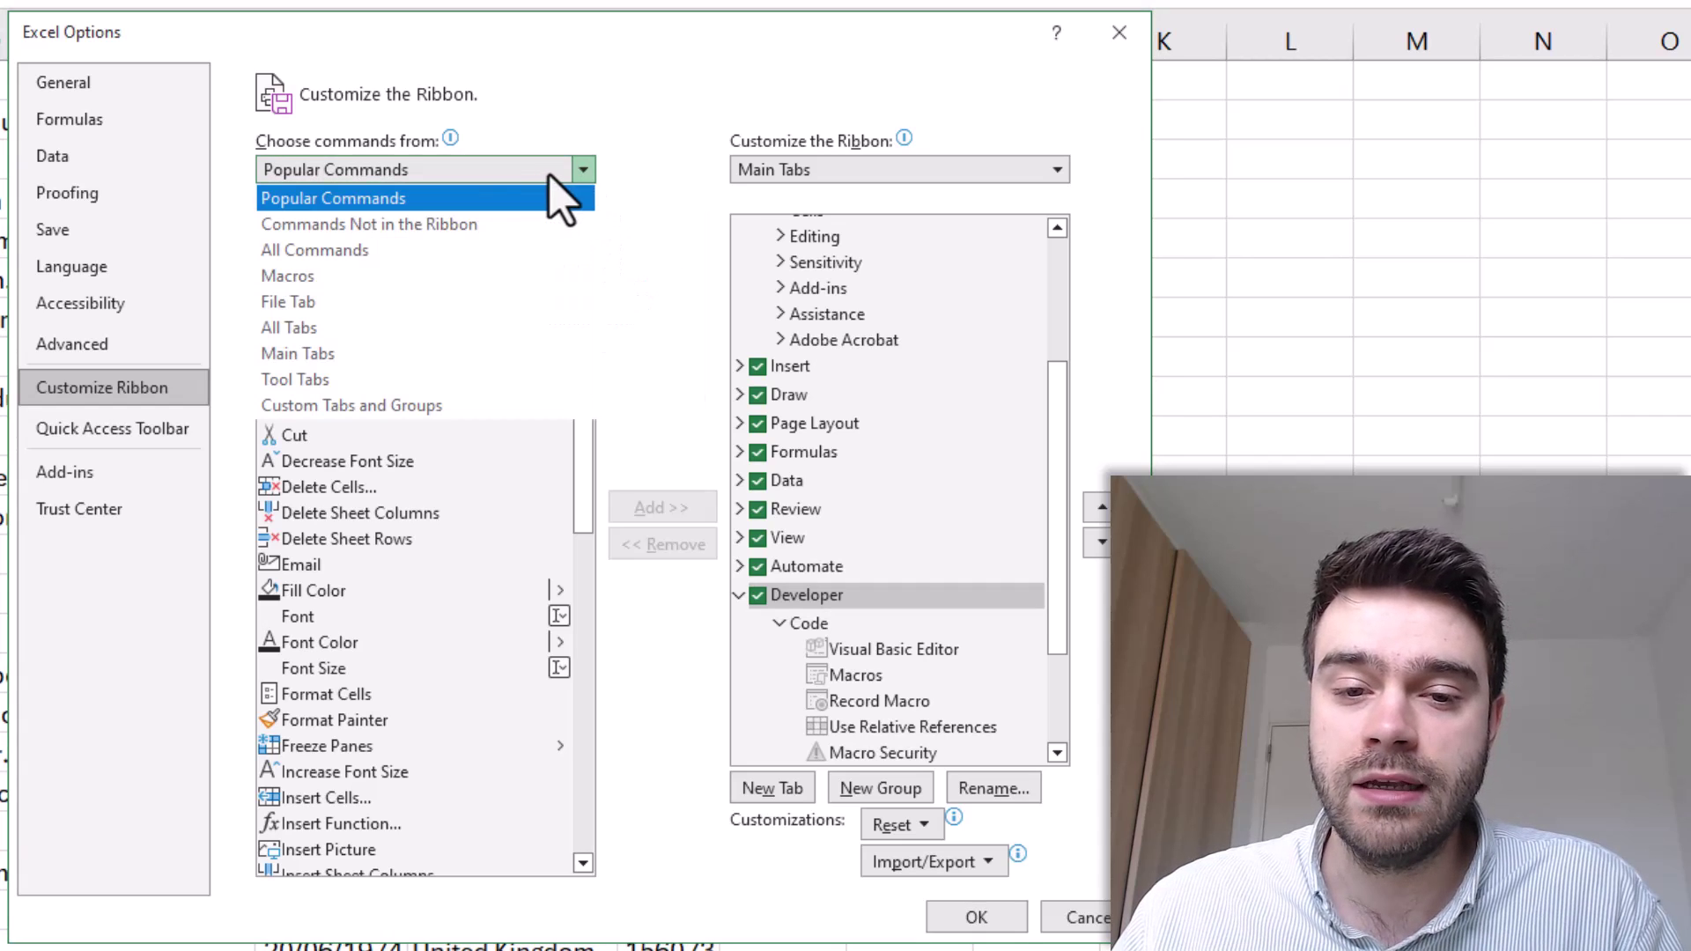
pyautogui.click(362, 254)
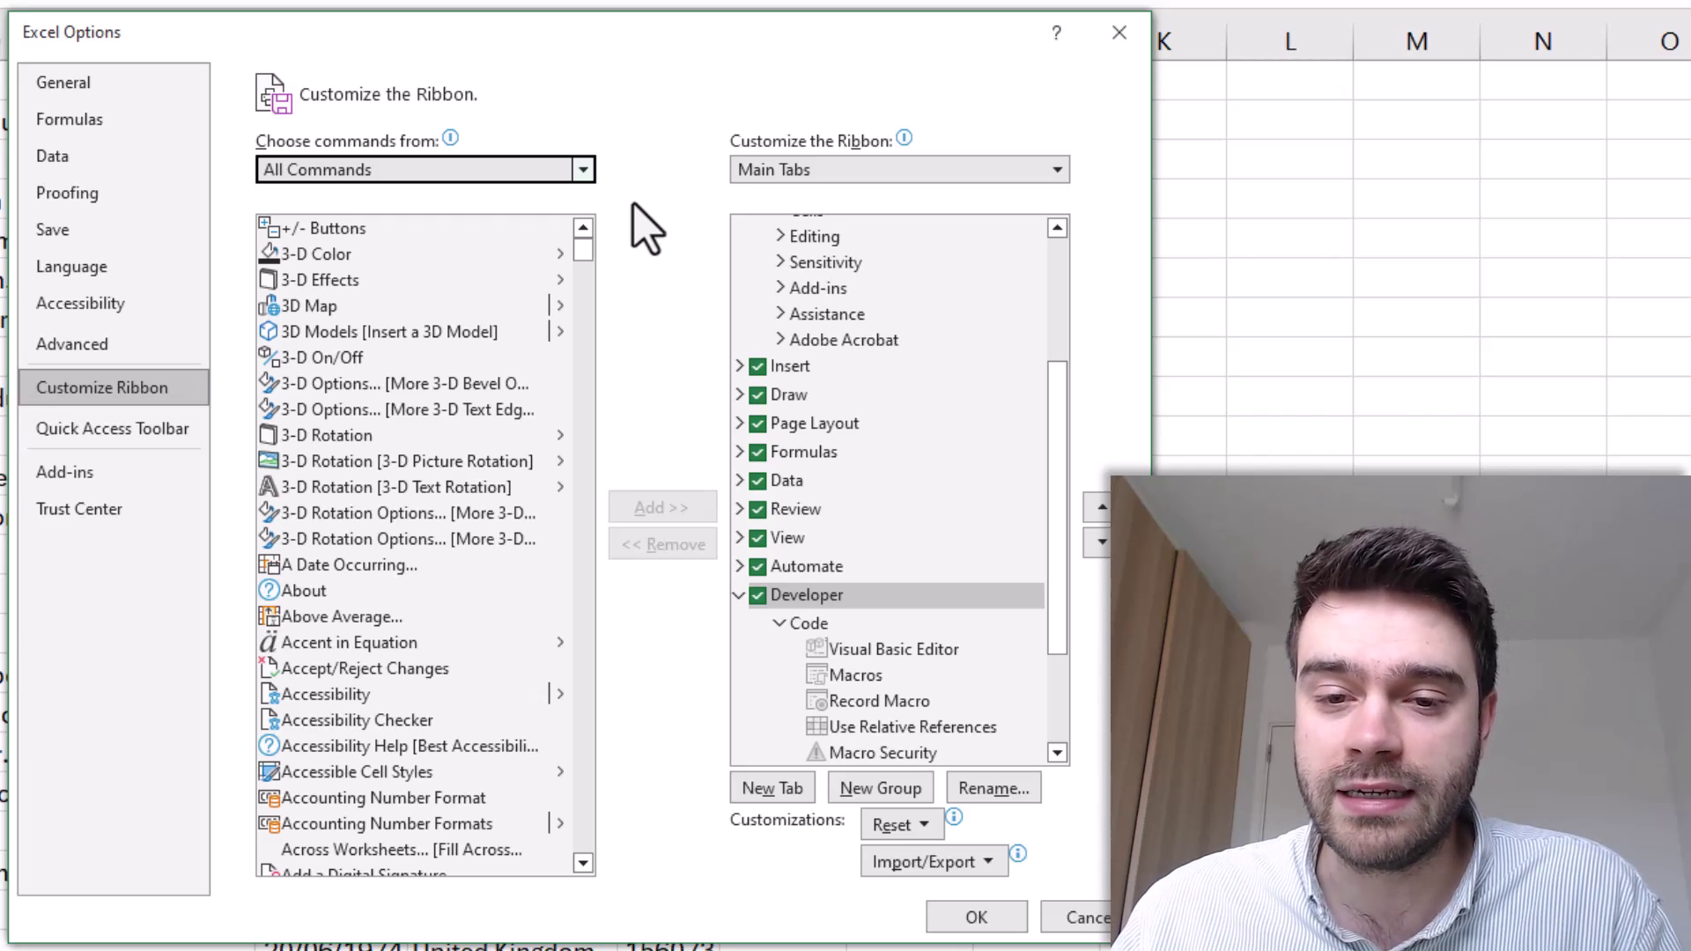
pyautogui.moveTo(584, 250); pyautogui.dragTo(583, 827)
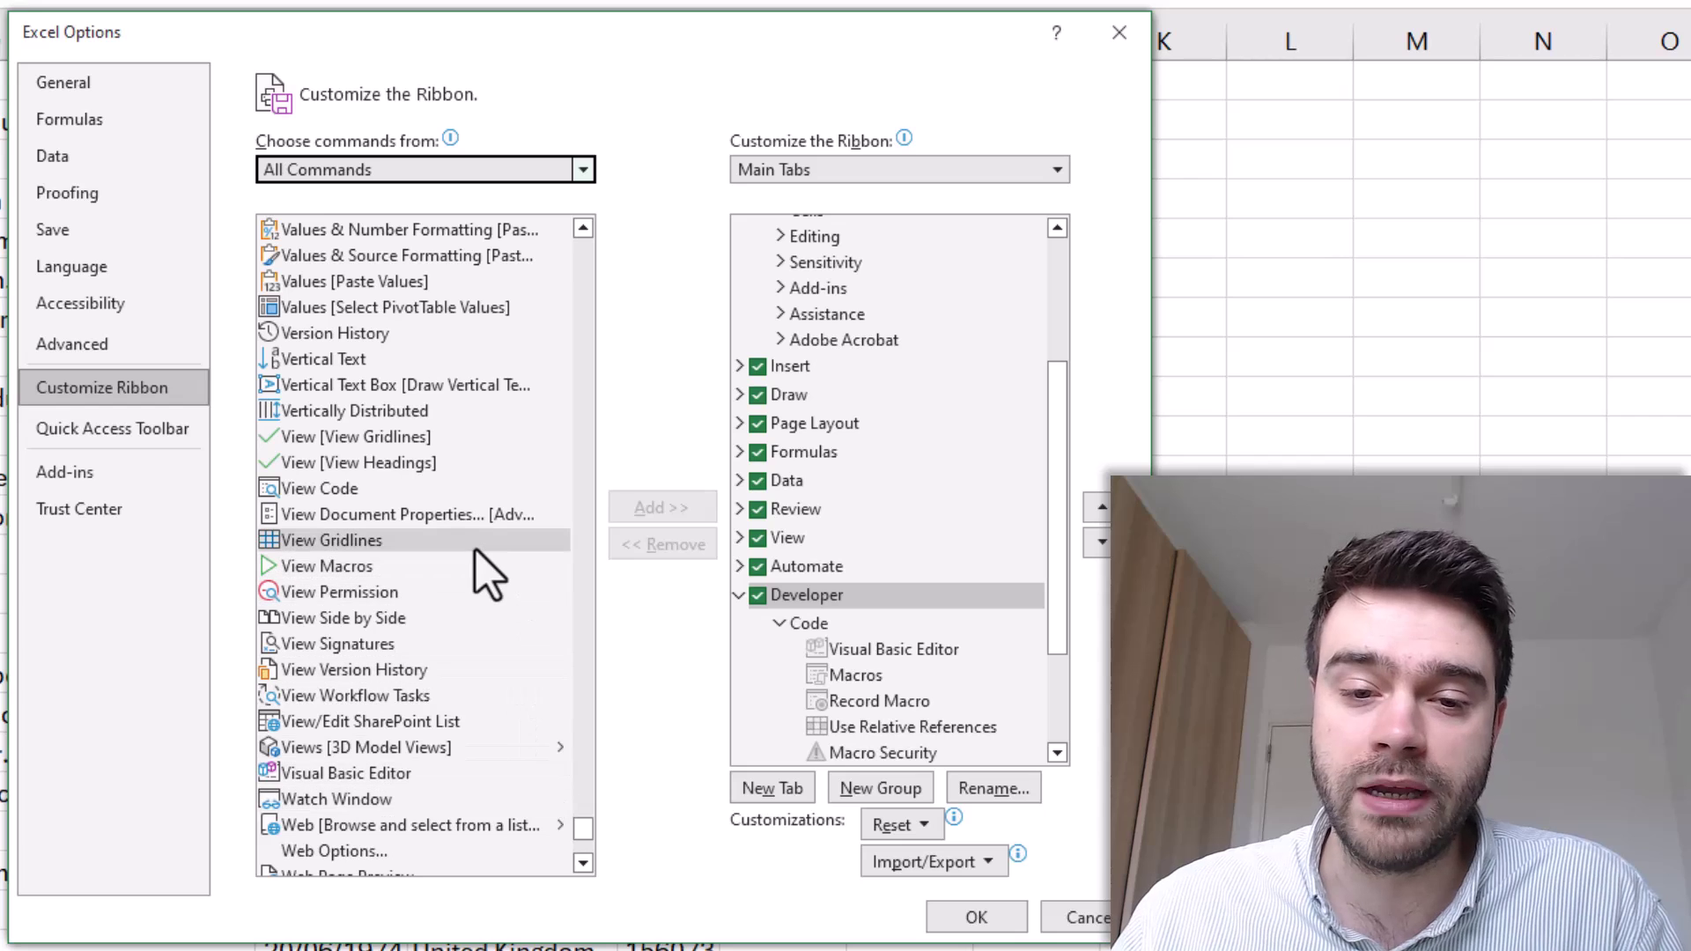
pyautogui.scroll(-1, 483, 570)
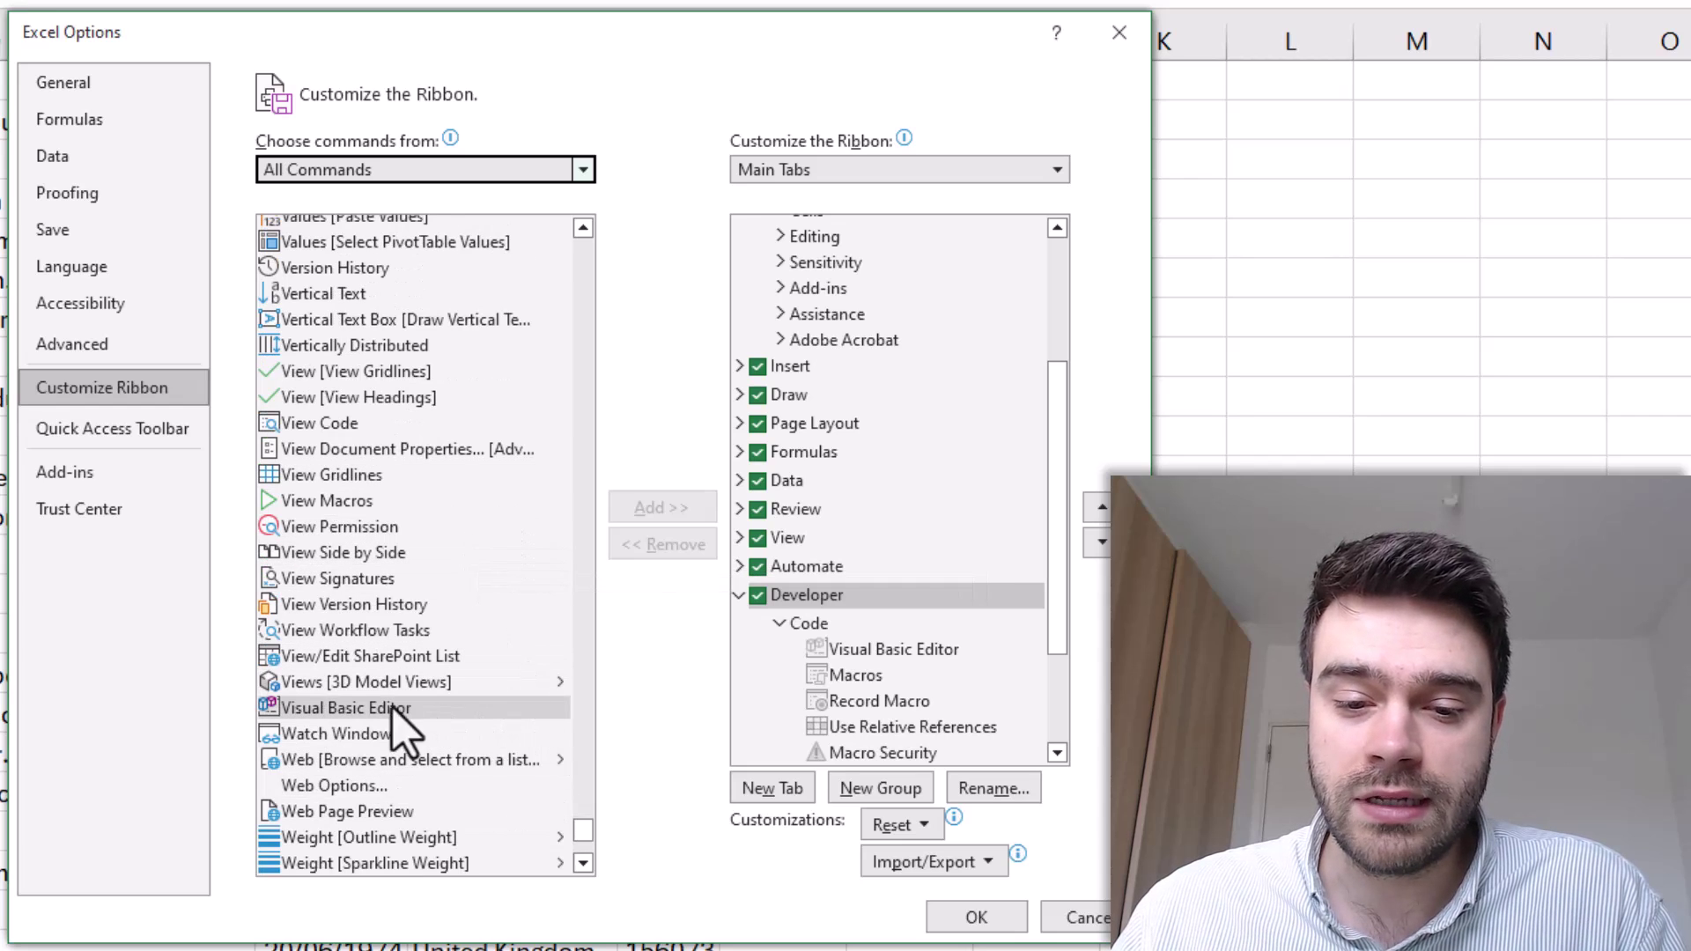
pyautogui.click(429, 709)
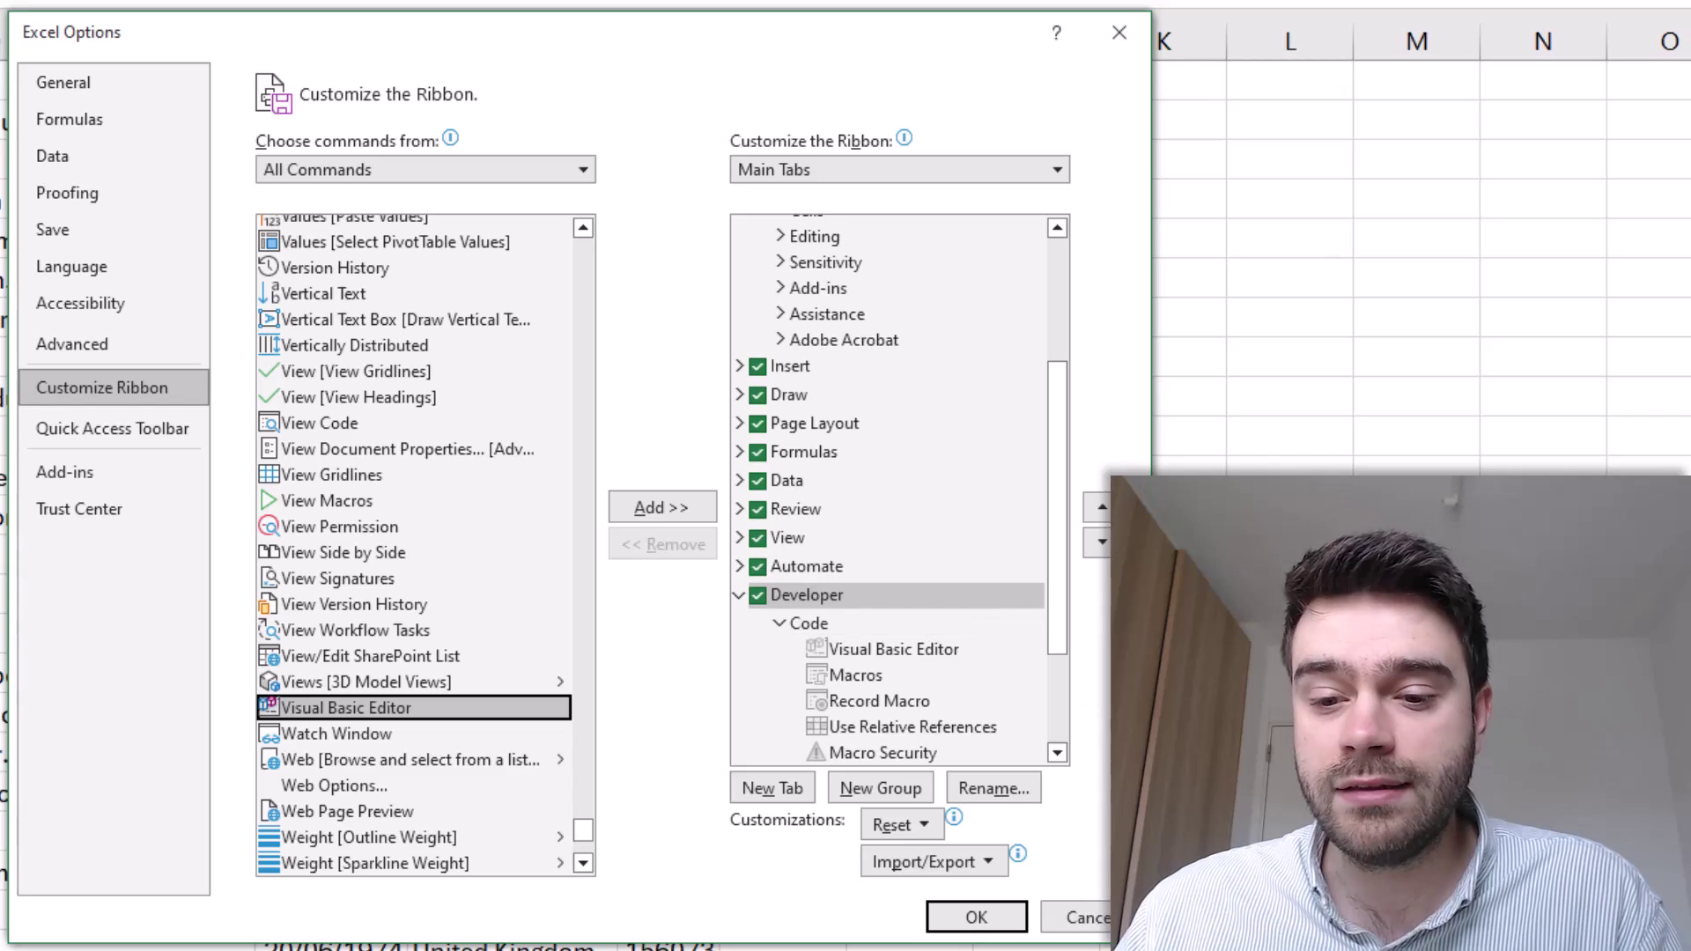
pyautogui.click(975, 920)
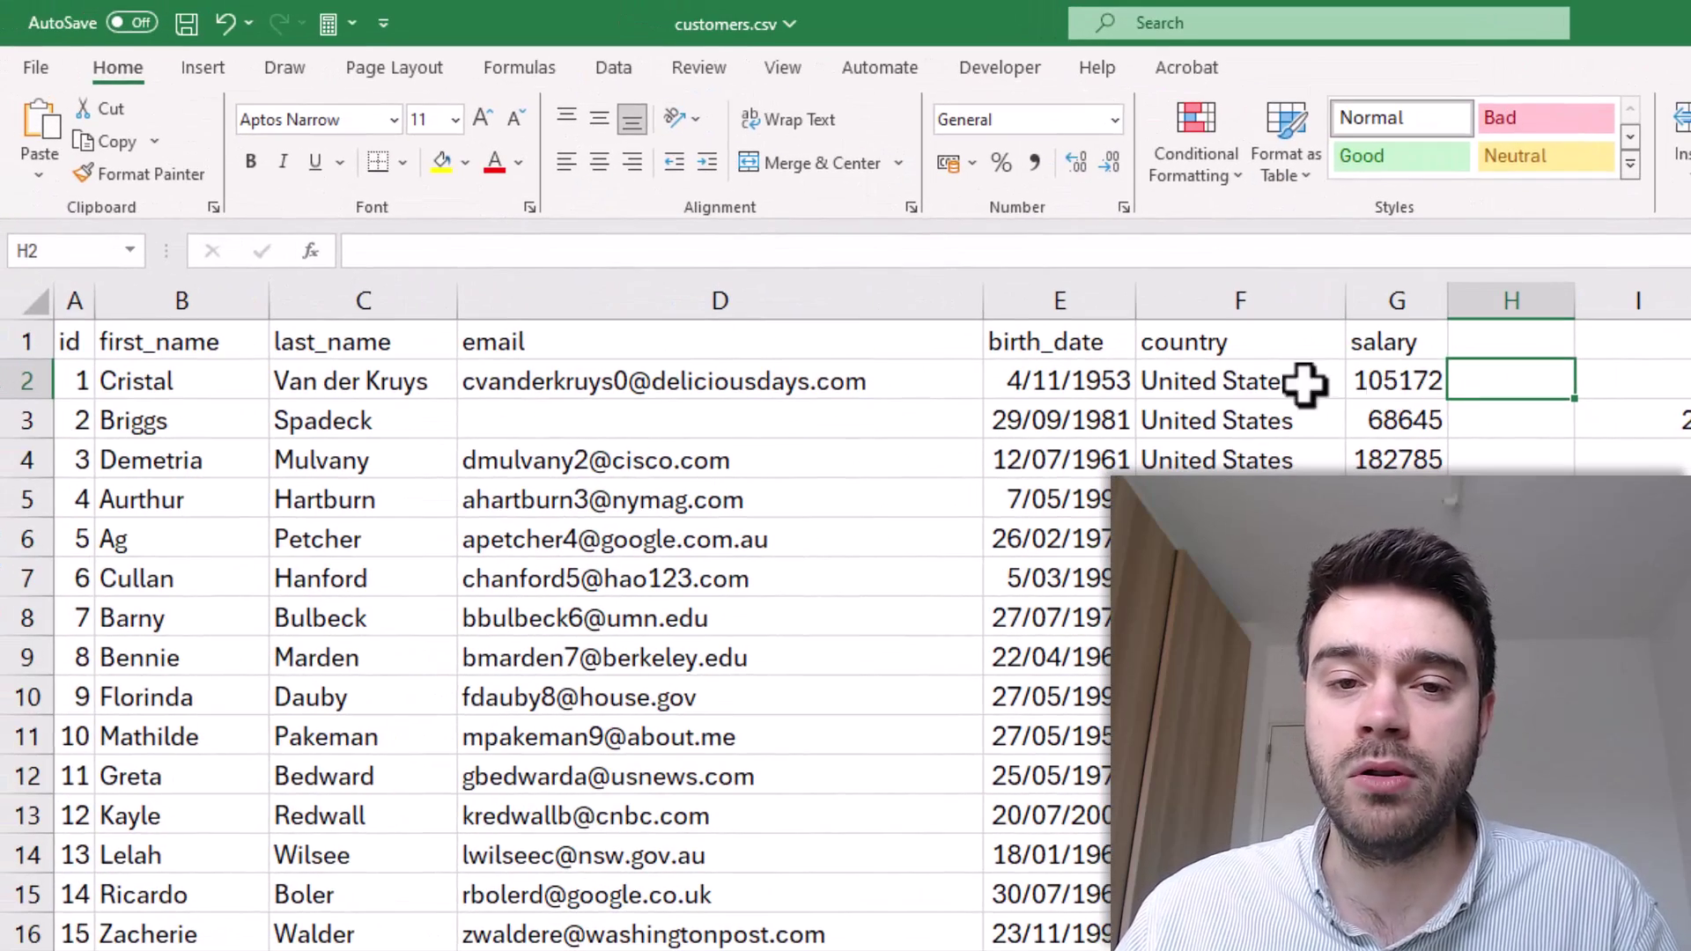
# Open the Visual Basic Editor and set up the Worksheet SelectionChange event procedure in the code of Sheet1 (customers)
pyautogui.click(1000, 69)
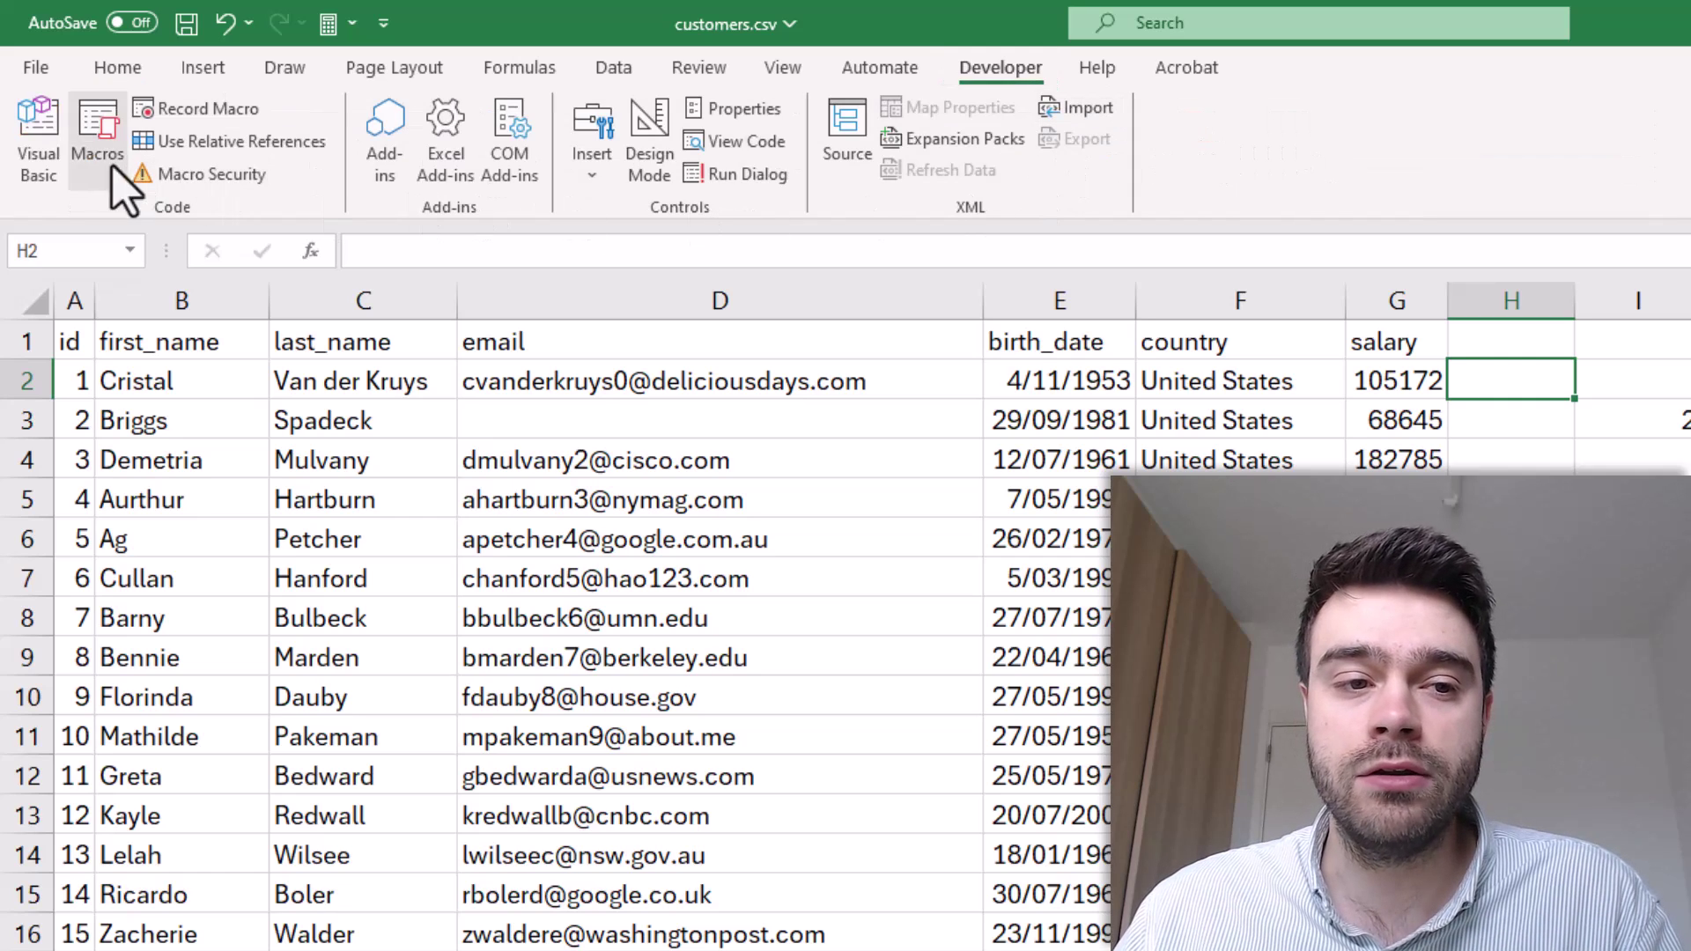
pyautogui.click(58, 141)
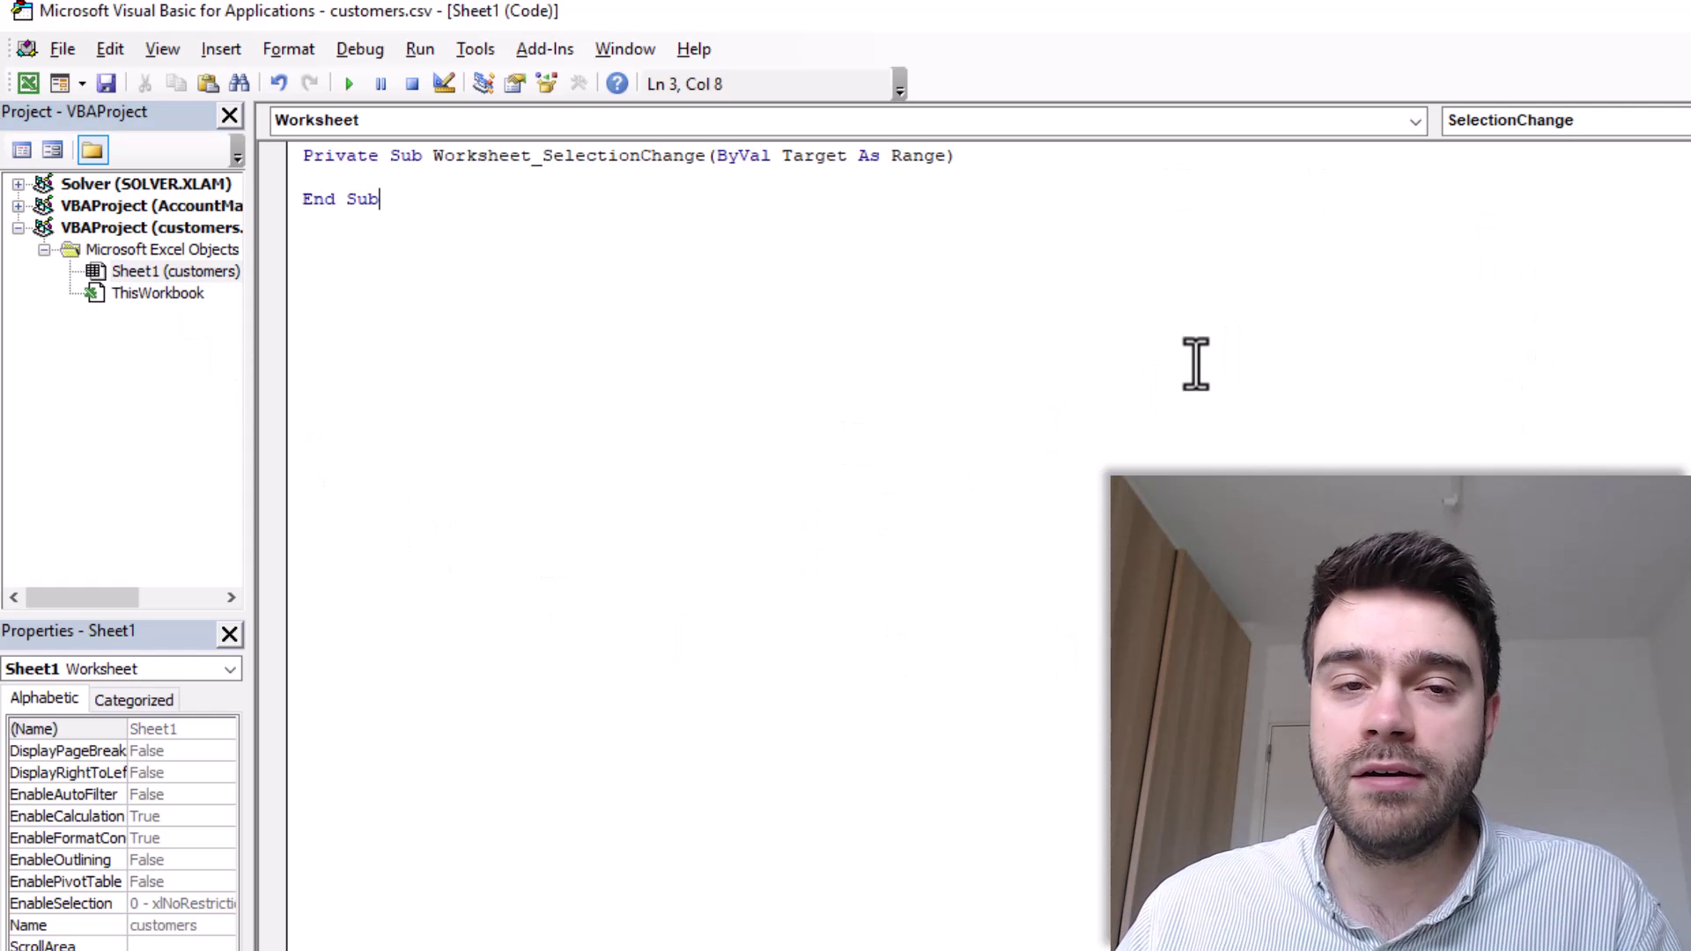
pyautogui.click(1415, 122)
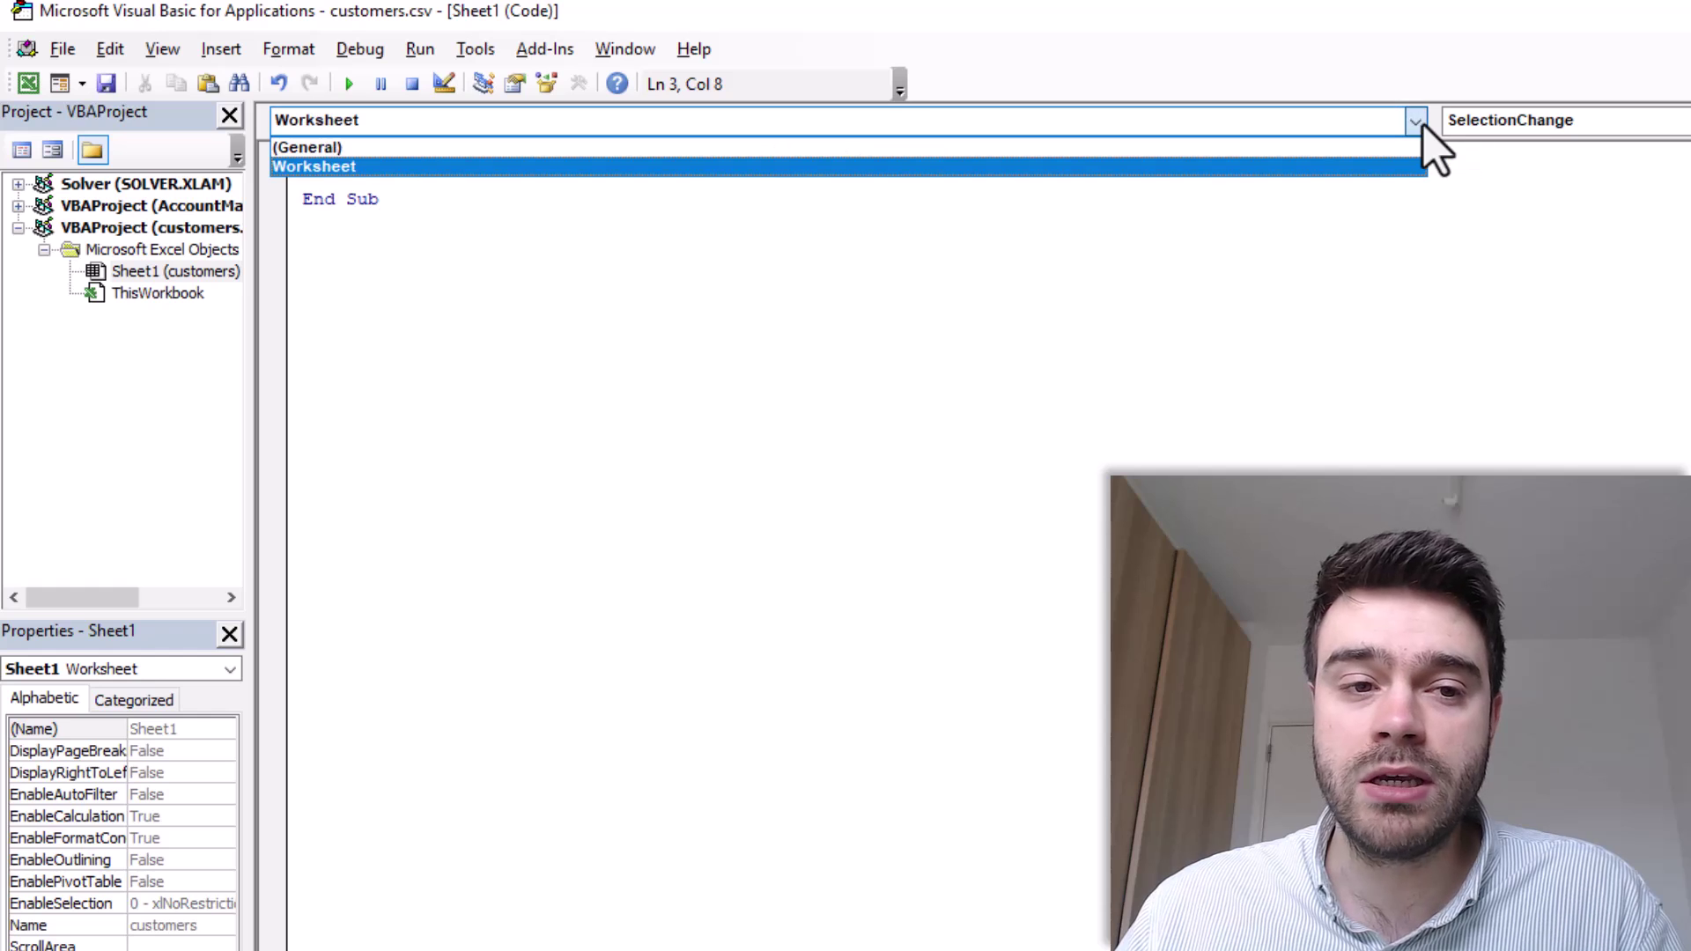
pyautogui.click(1161, 155)
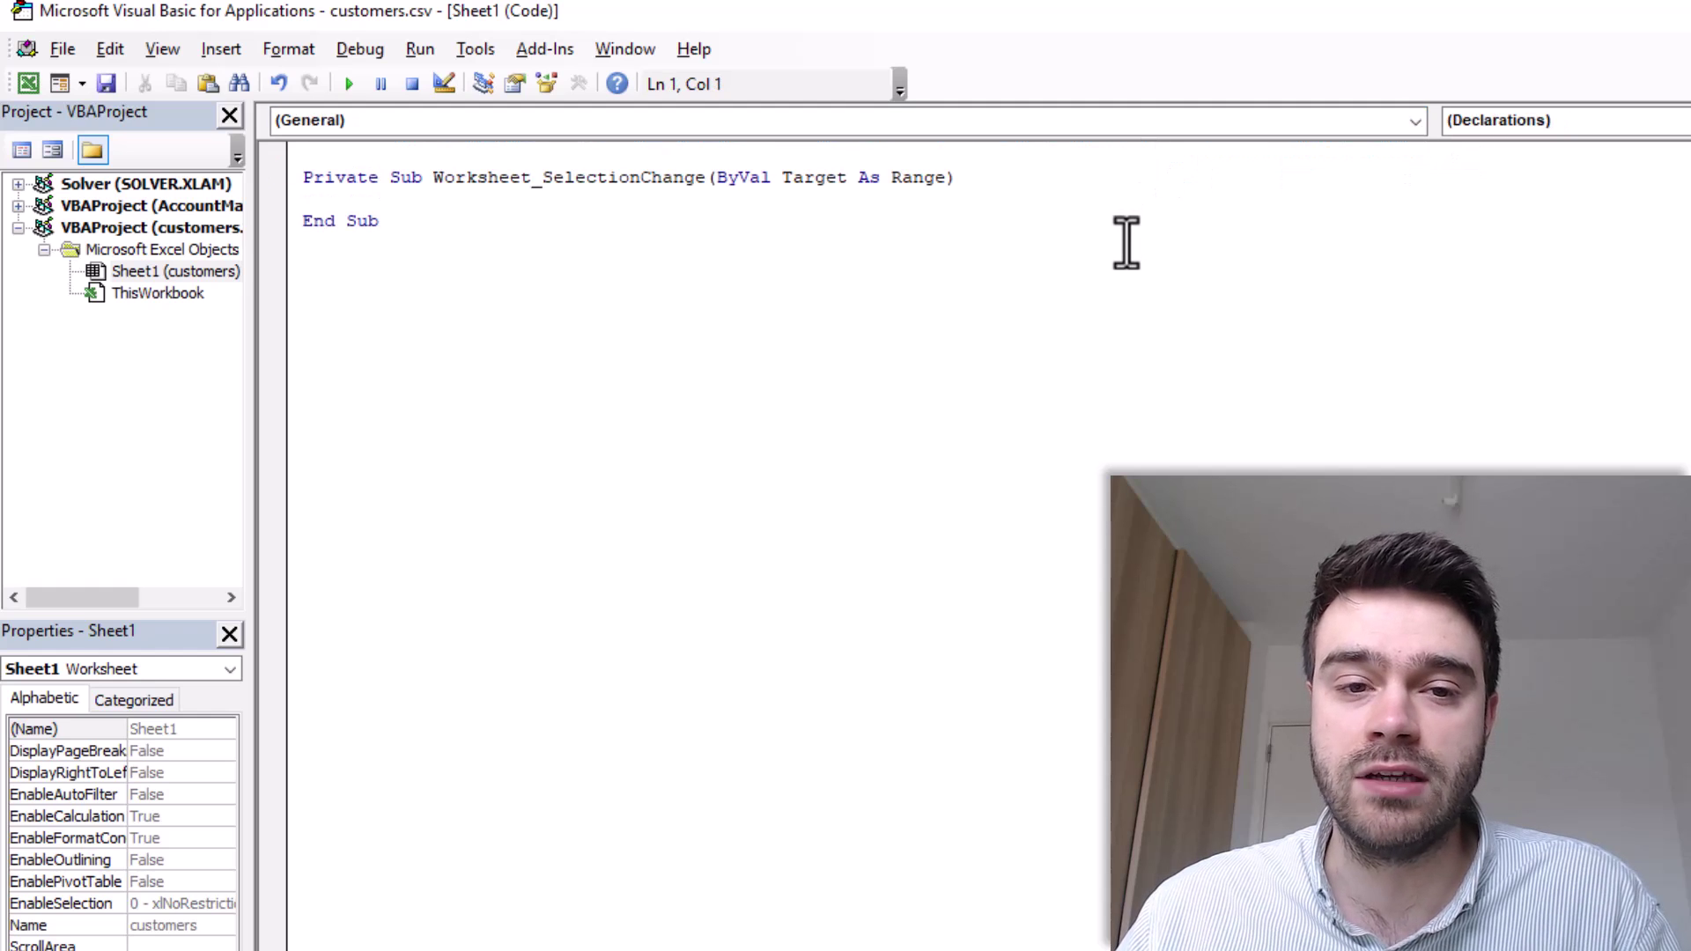
pyautogui.click(1415, 123)
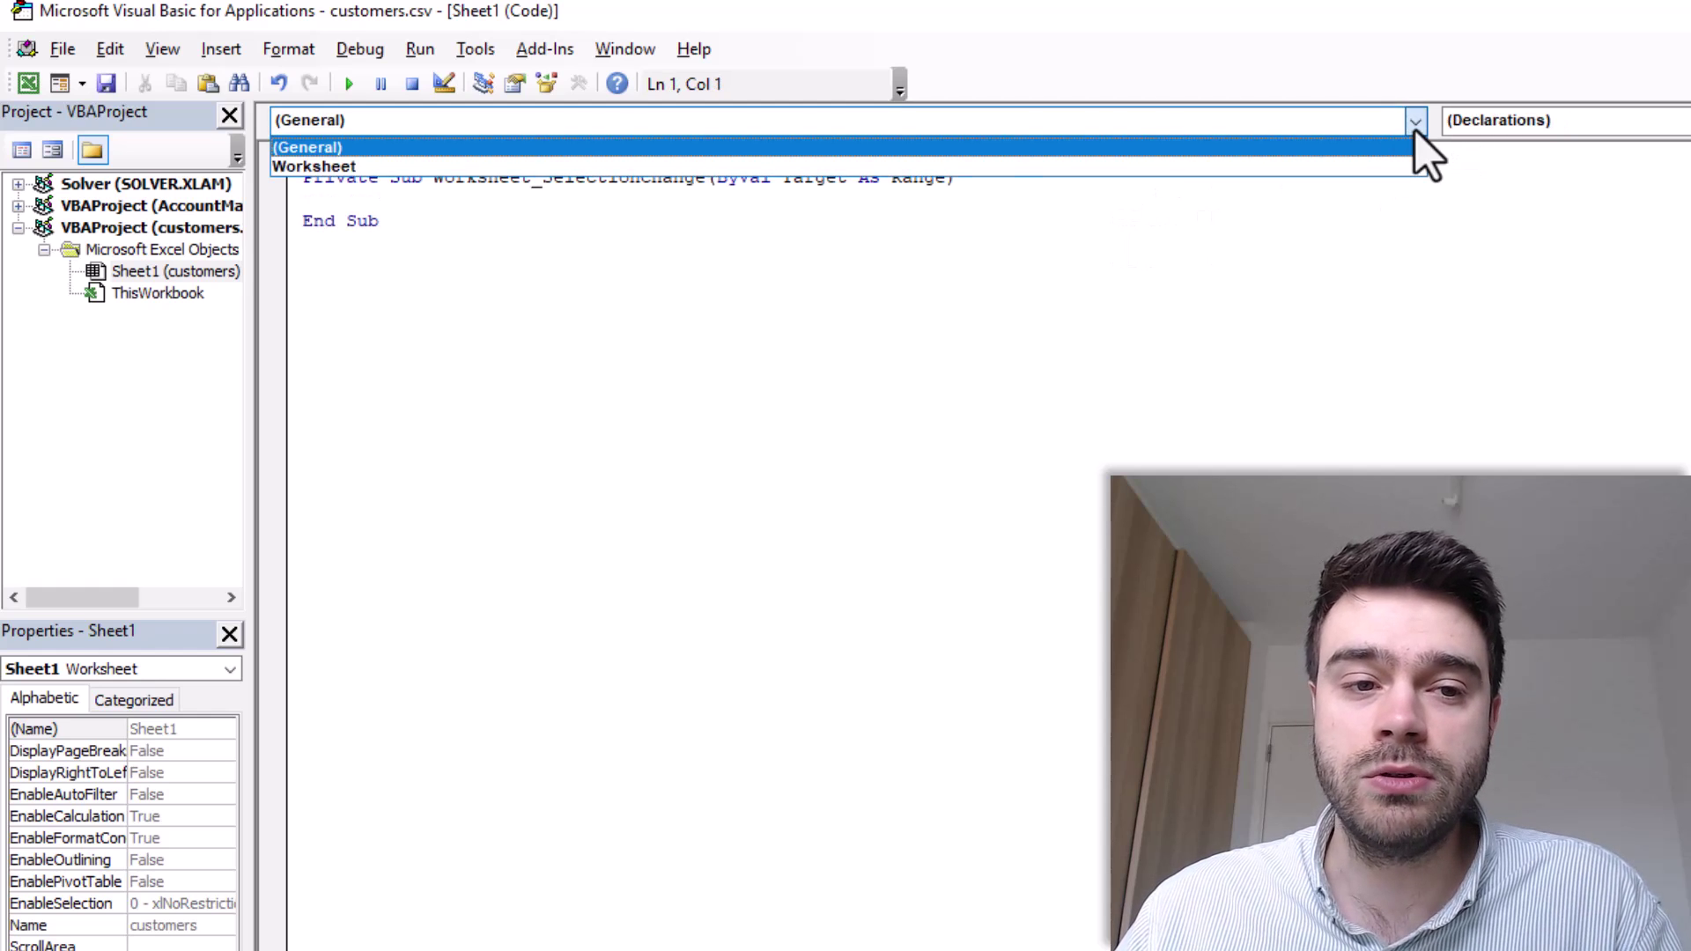
pyautogui.click(1328, 167)
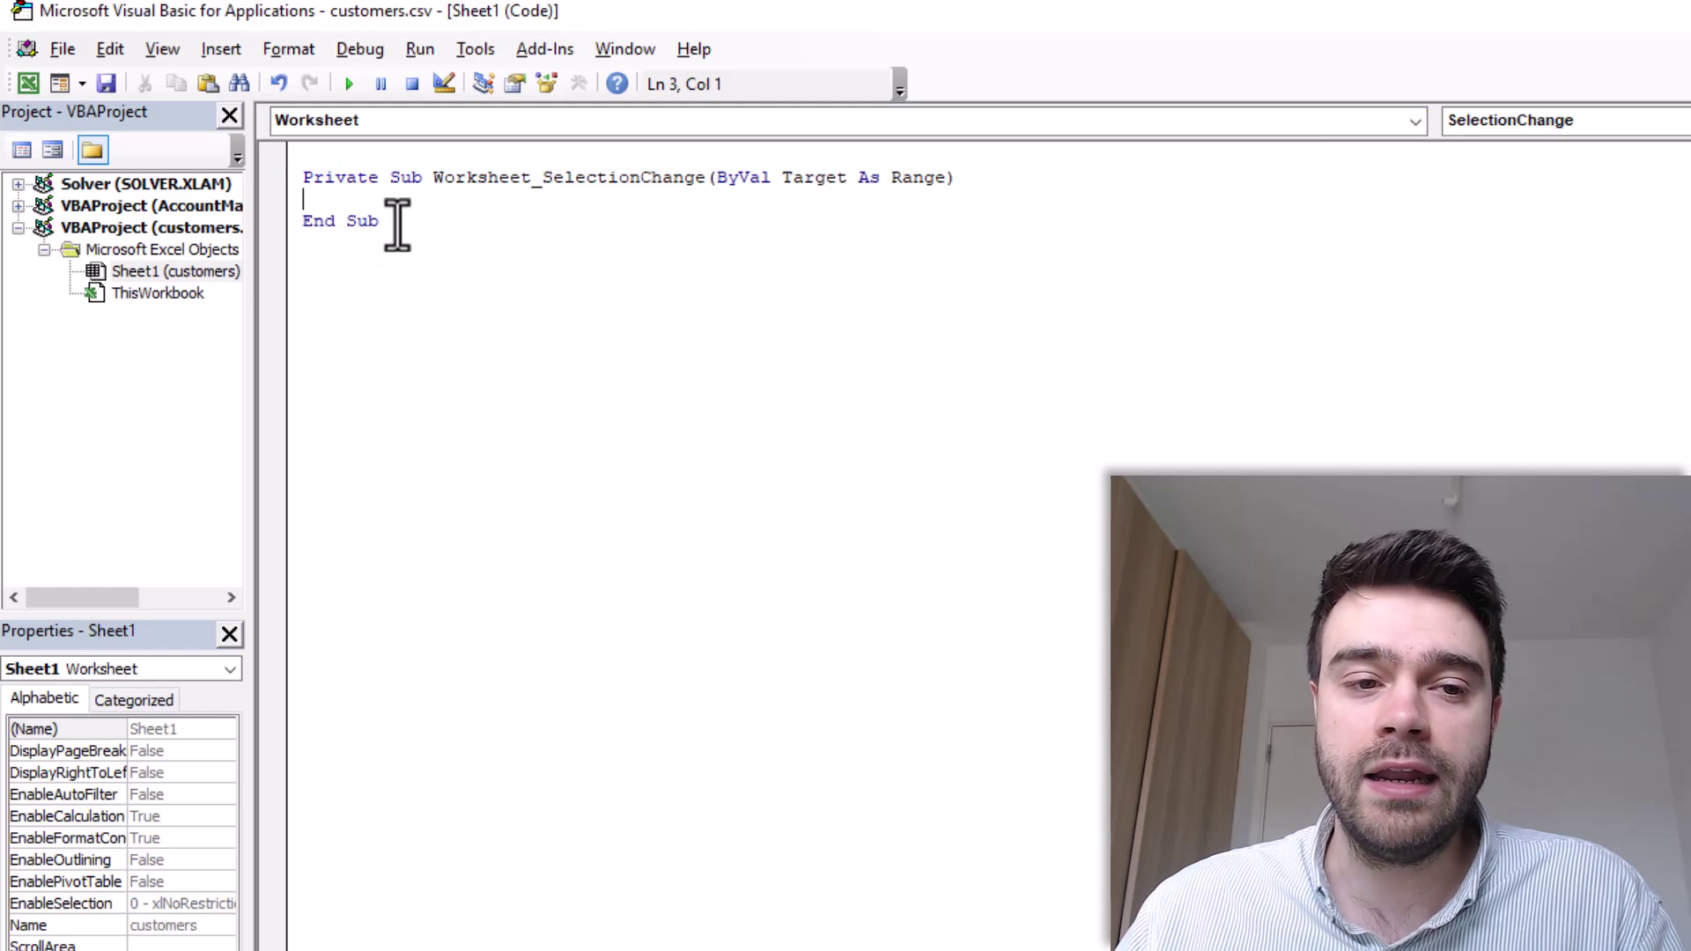
pyautogui.moveTo(380, 221); pyautogui.dragTo(302, 181)
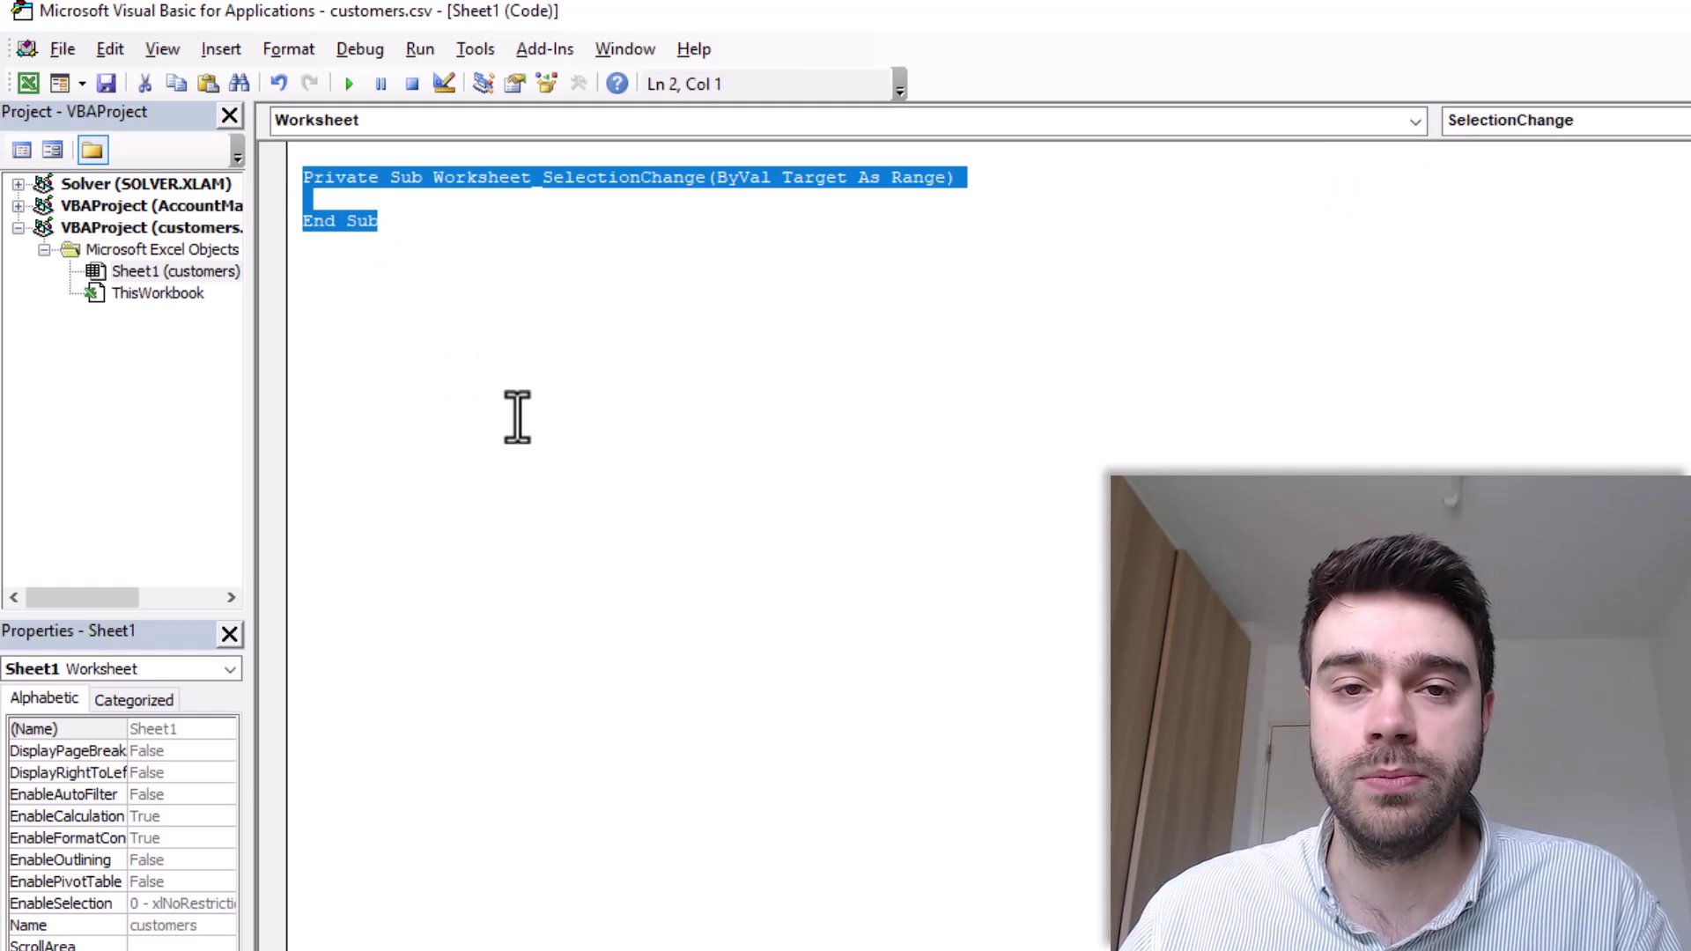
pyautogui.click(551, 287)
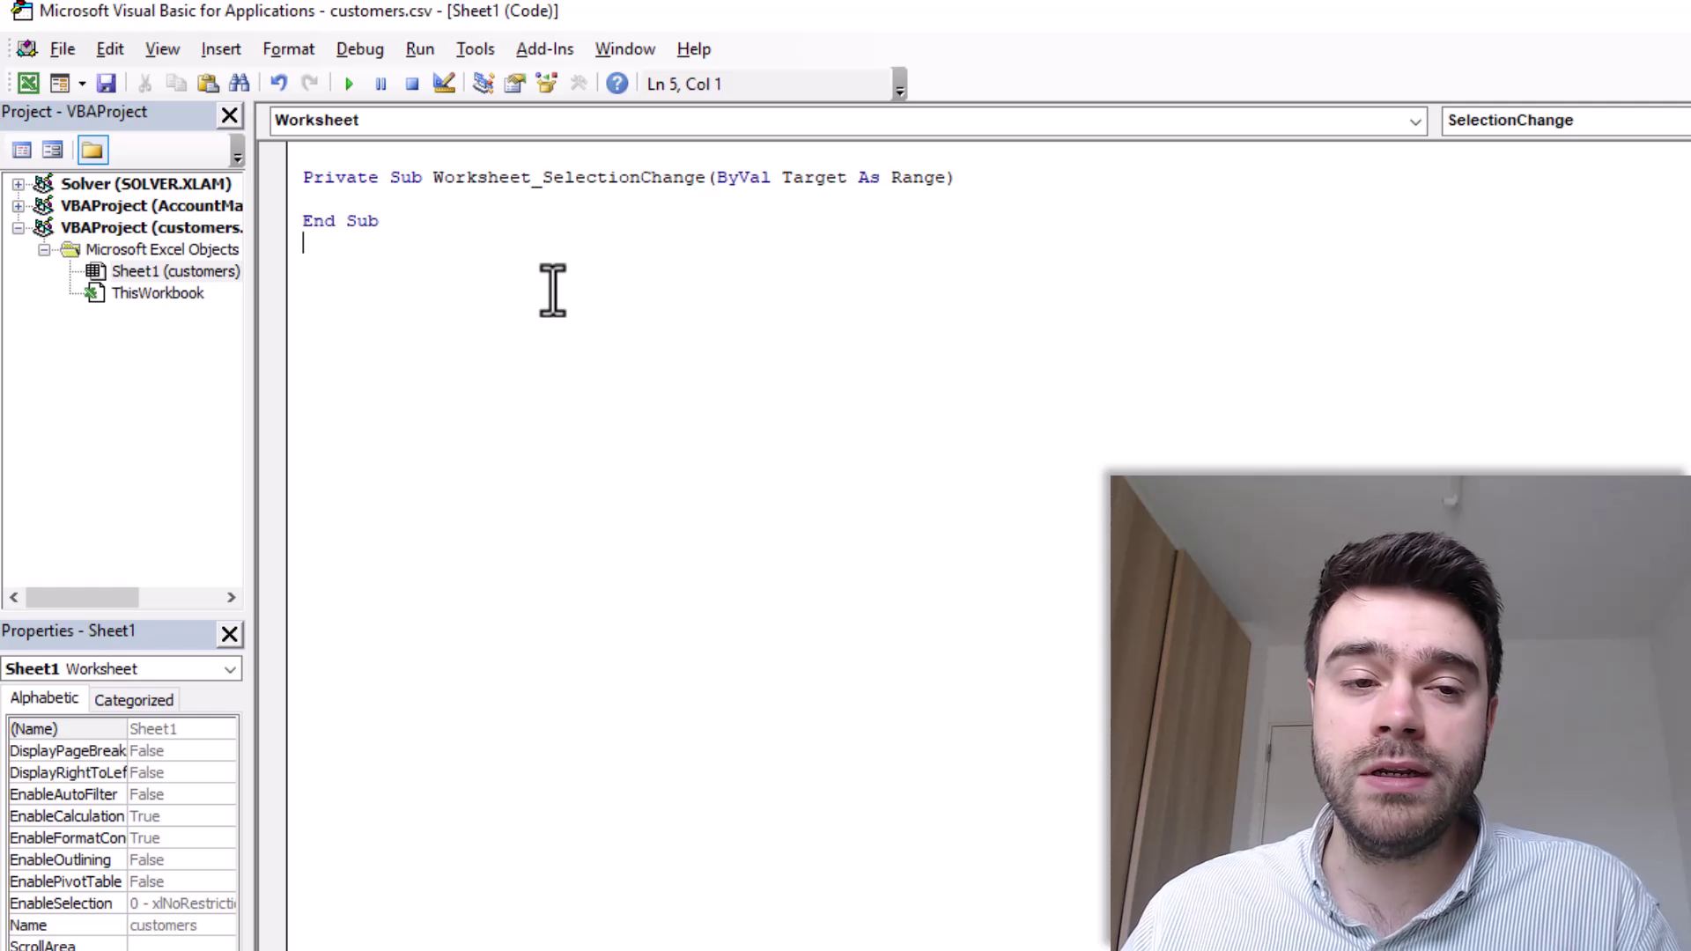
# Add the line Application.Calculate inside the Worksheet_SelectionChange procedure and close the Visual Basic Editor
pyautogui.click(433, 202)
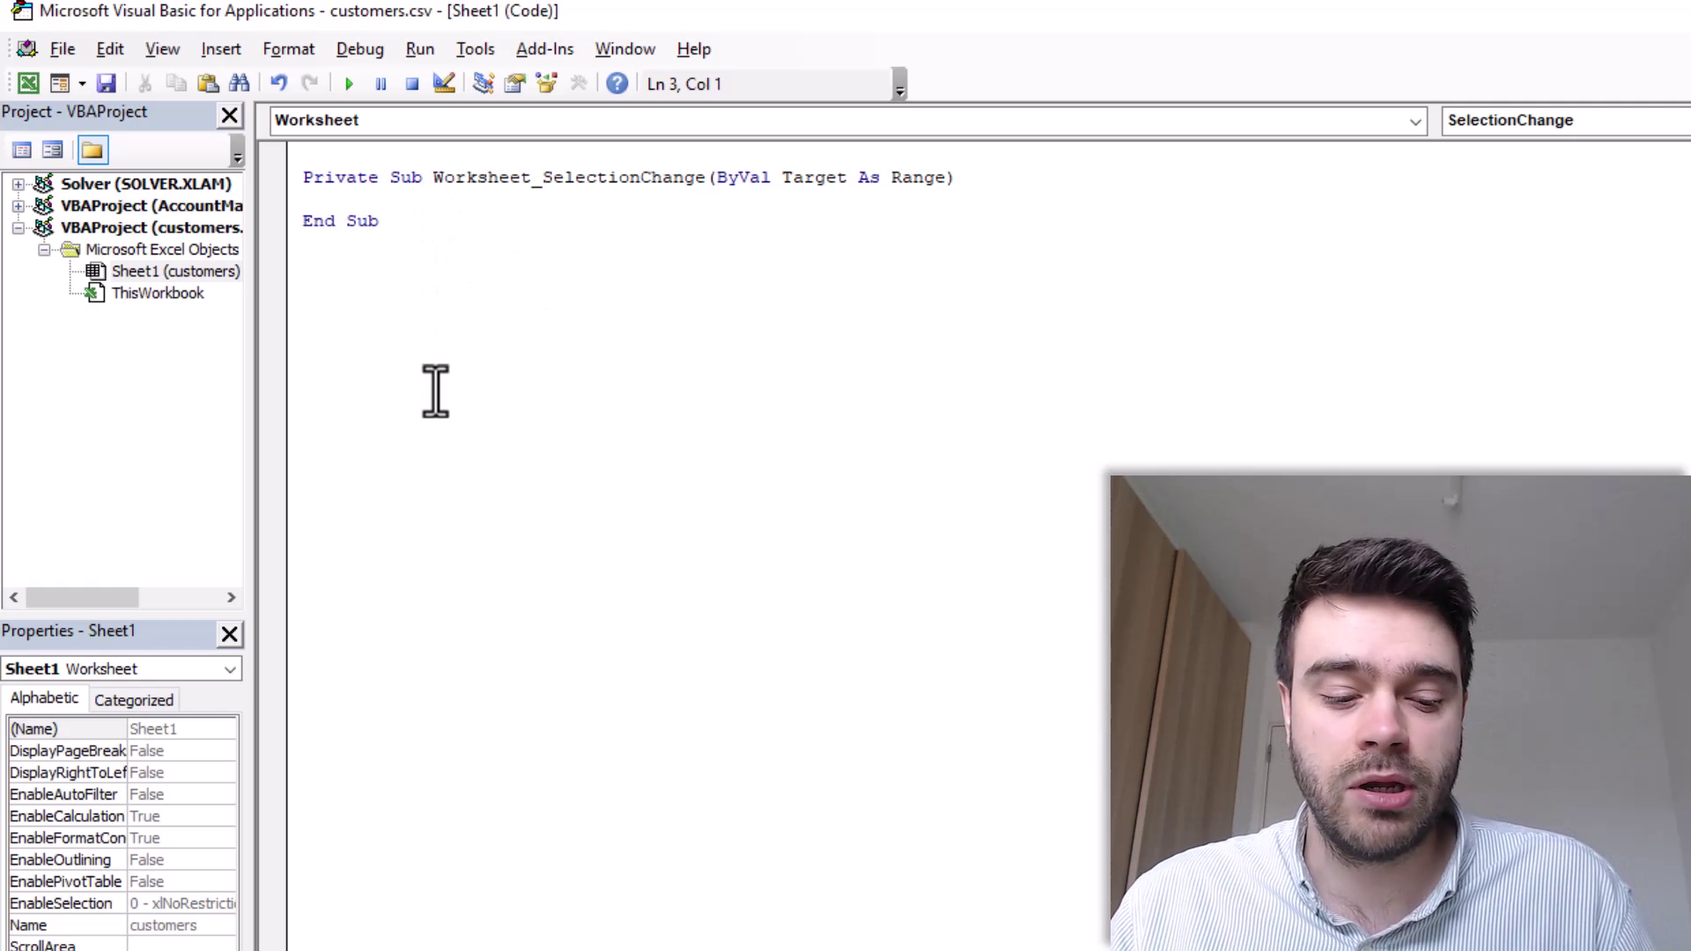
pyautogui.press('Tab')
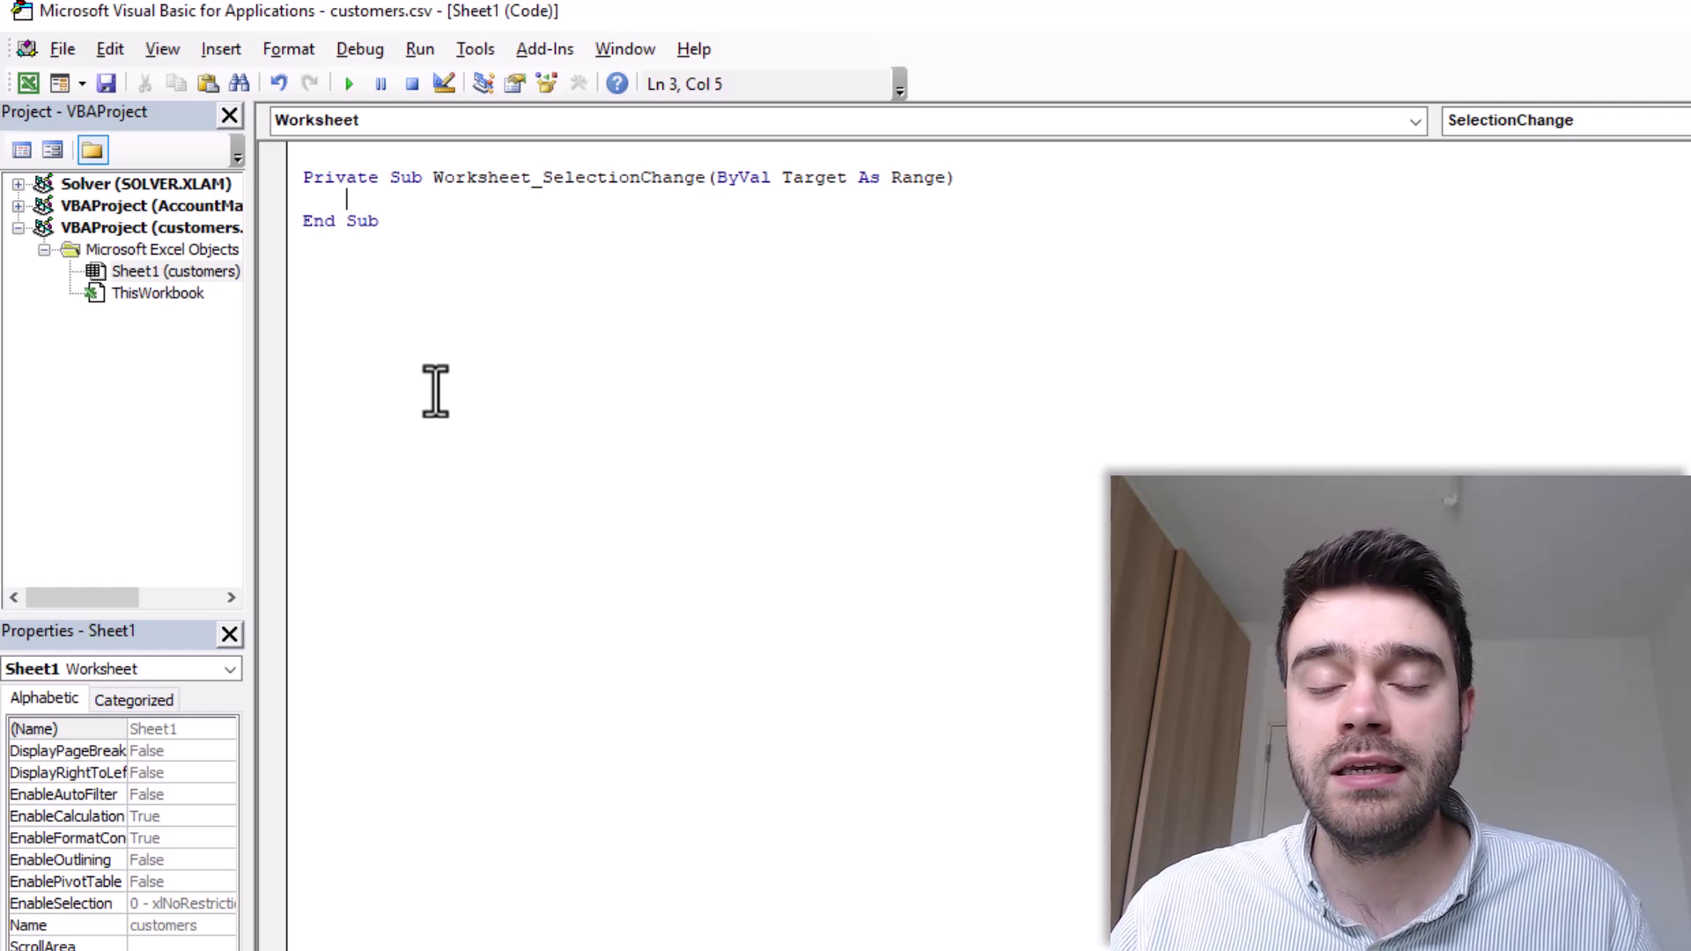
pyautogui.write('Appl')
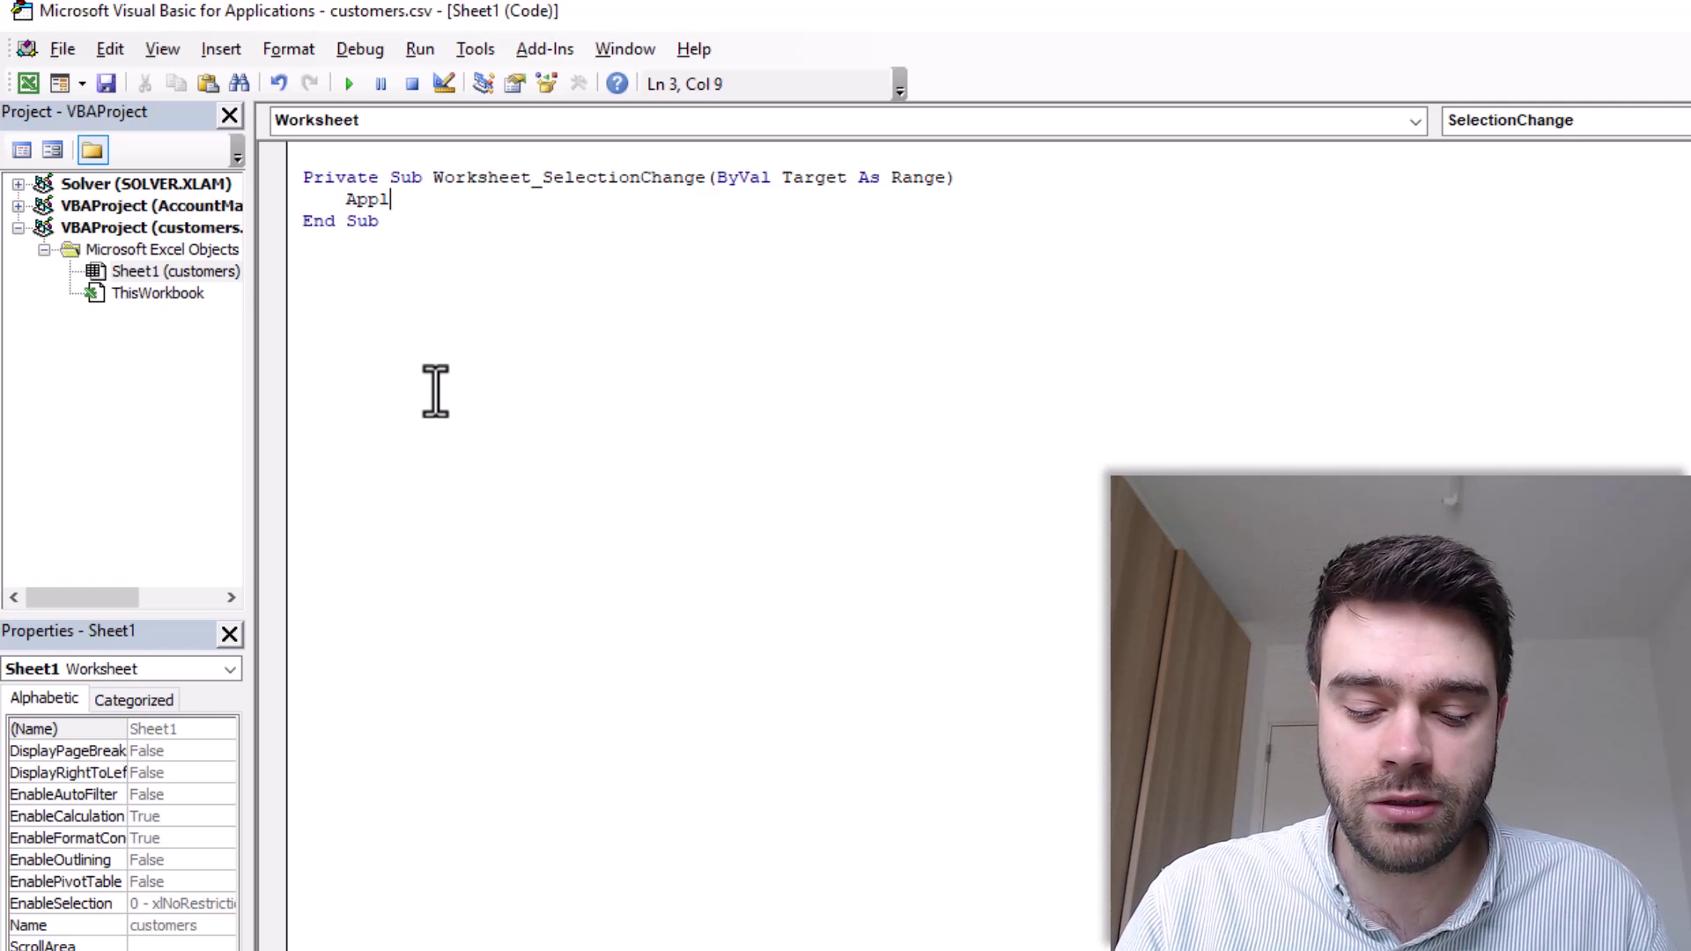
pyautogui.write('ication.Calcul')
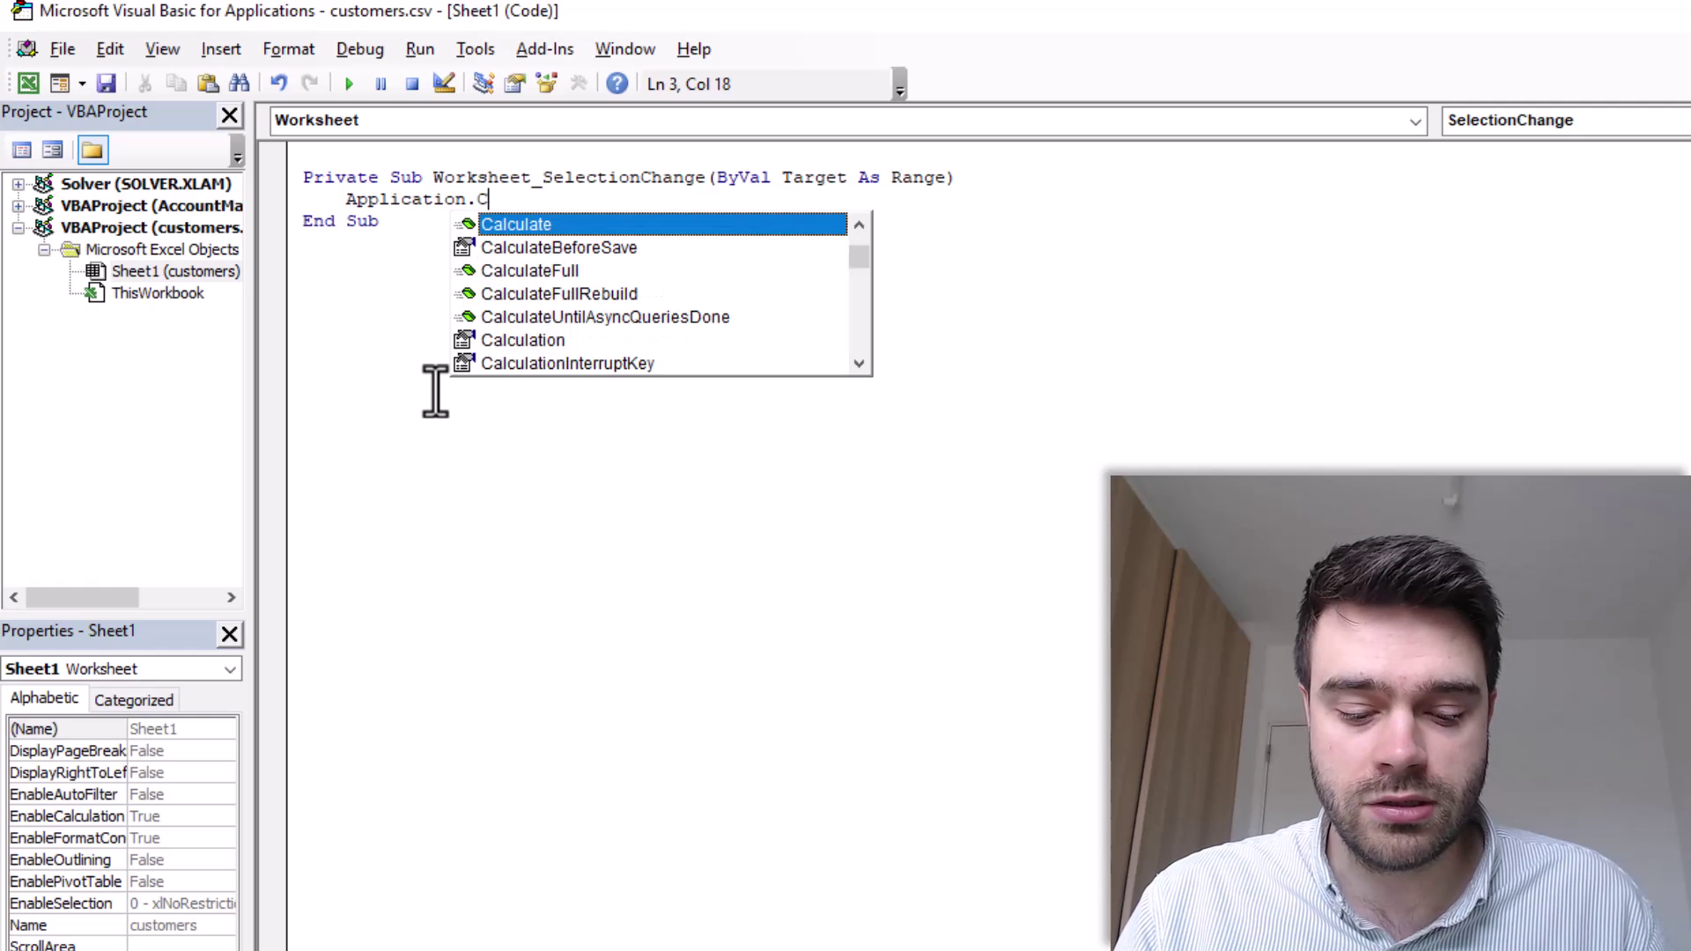
pyautogui.write('ate')
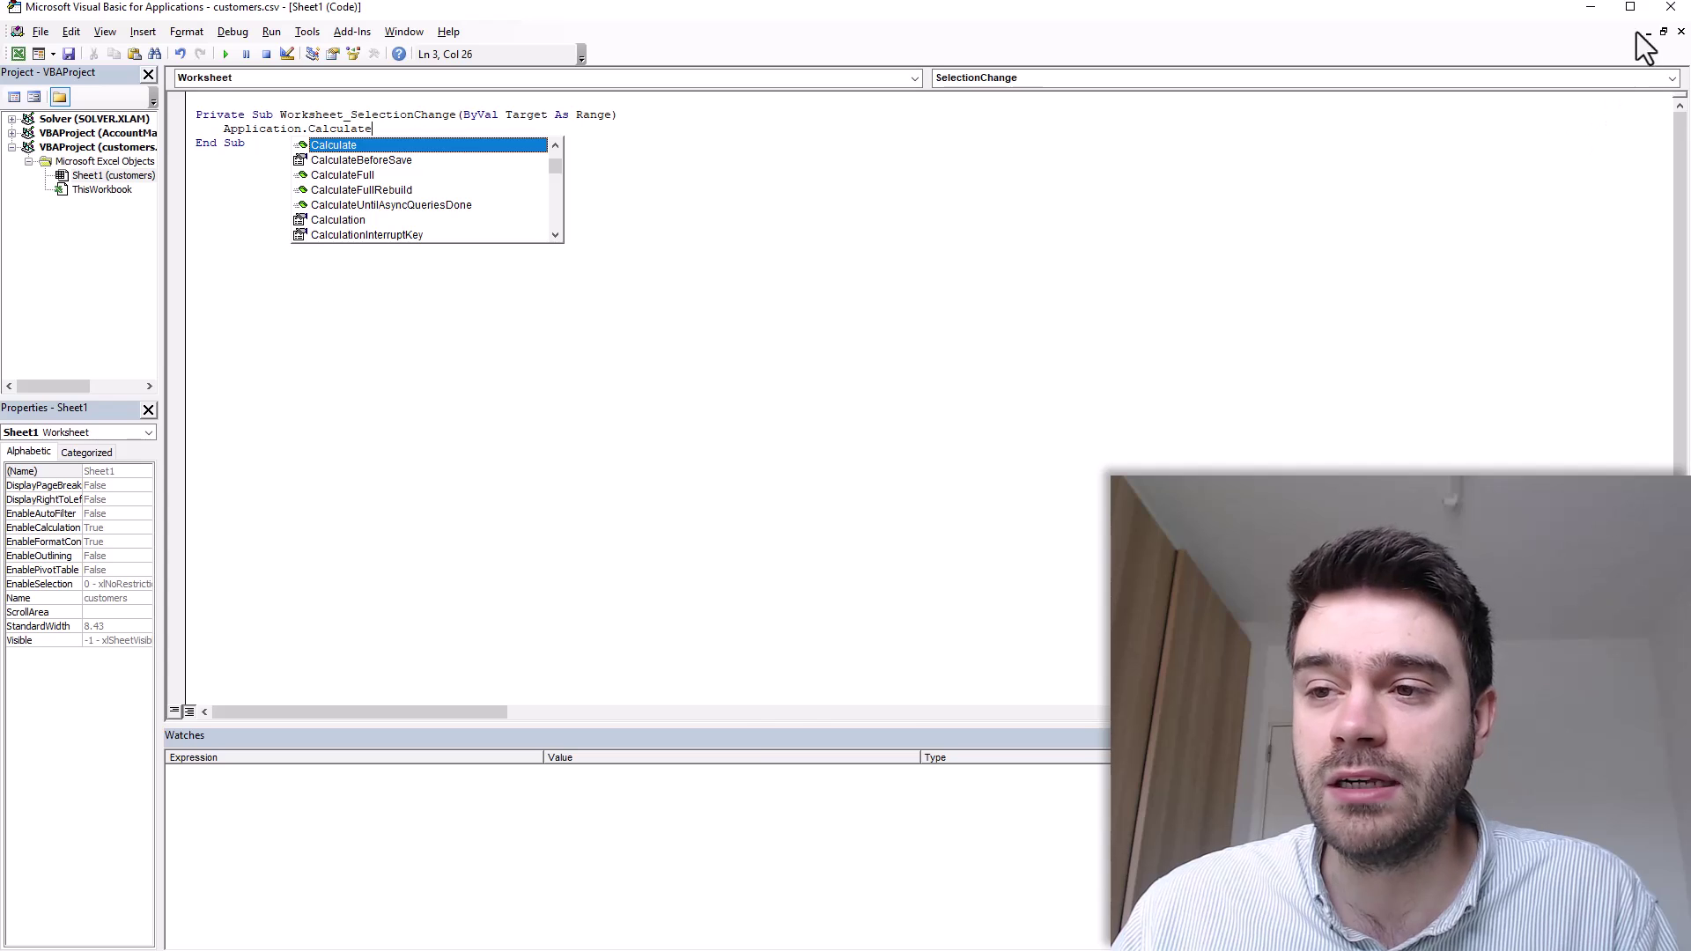
pyautogui.click(1671, 7)
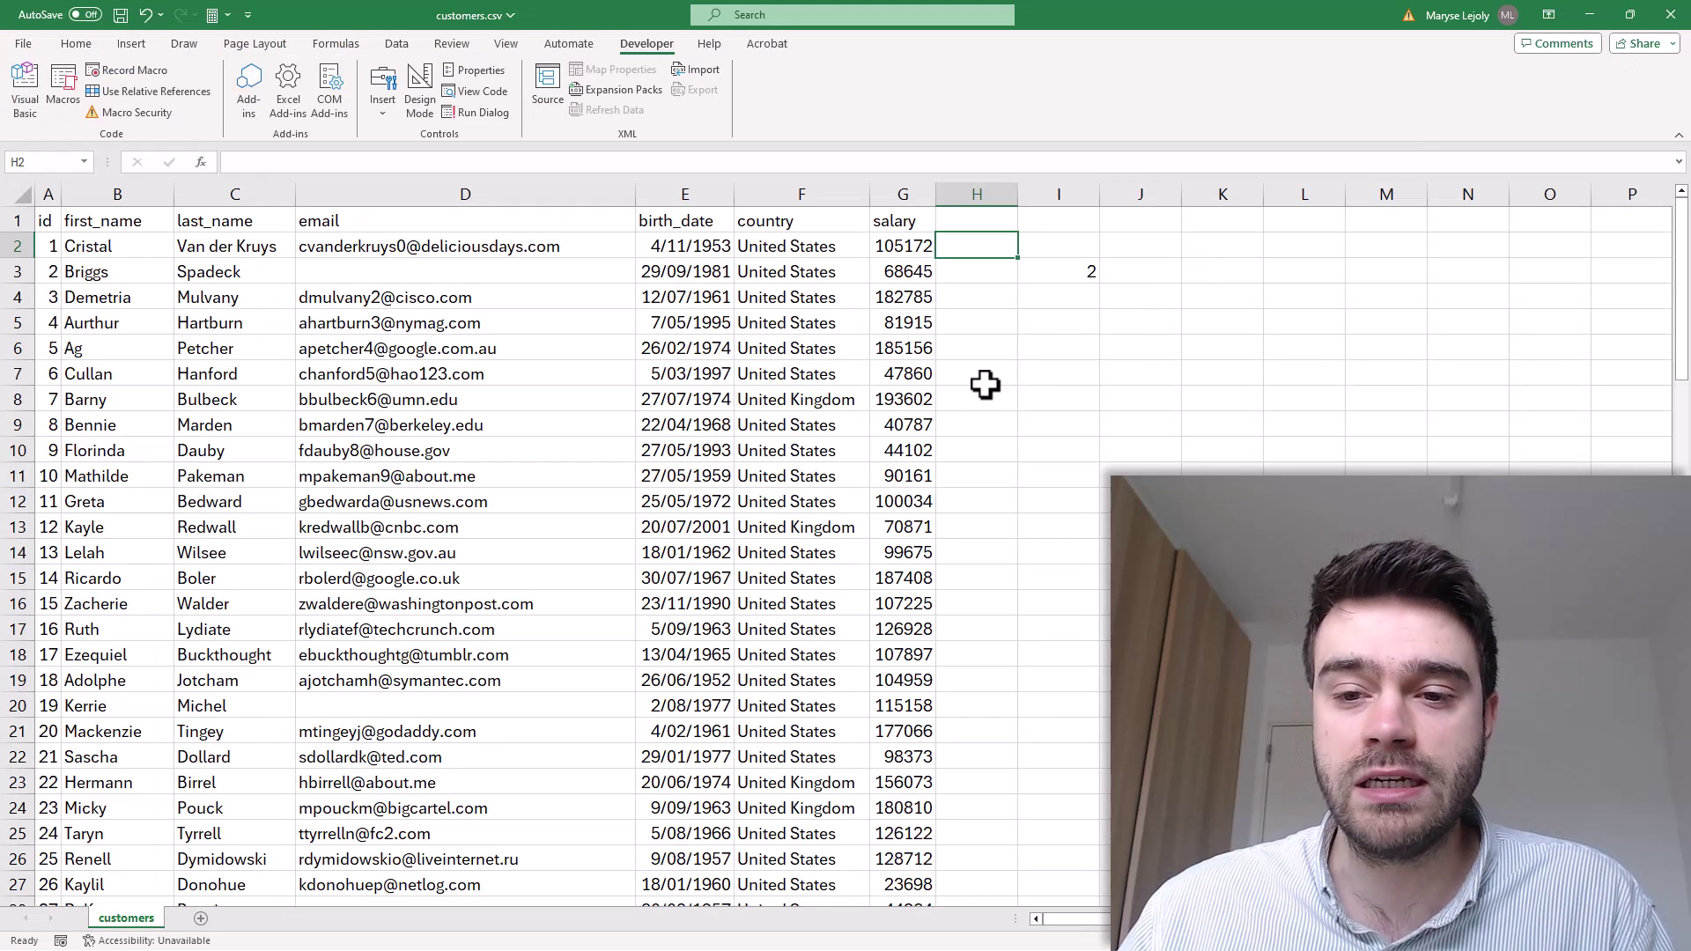
# Select various cells in columns H to J, ending on I1, to test that the row formula in I3 updates automatically
pyautogui.click(1008, 352)
pyautogui.click(1119, 420)
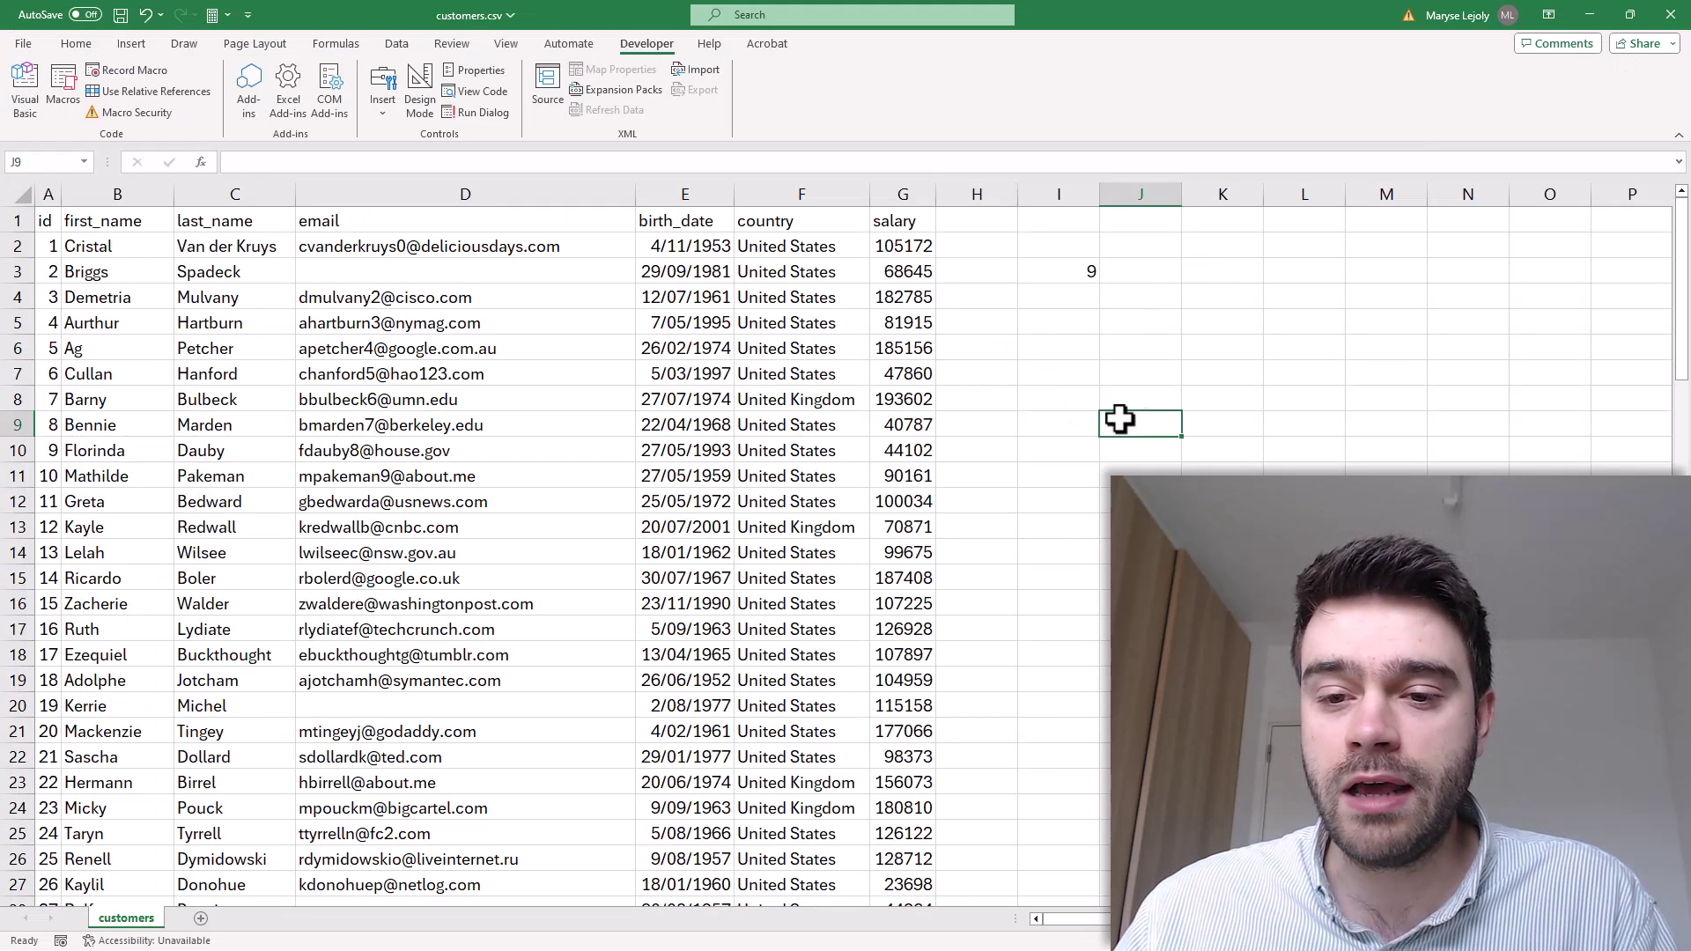
pyautogui.click(1161, 273)
pyautogui.click(1026, 246)
pyautogui.click(976, 320)
pyautogui.click(1022, 397)
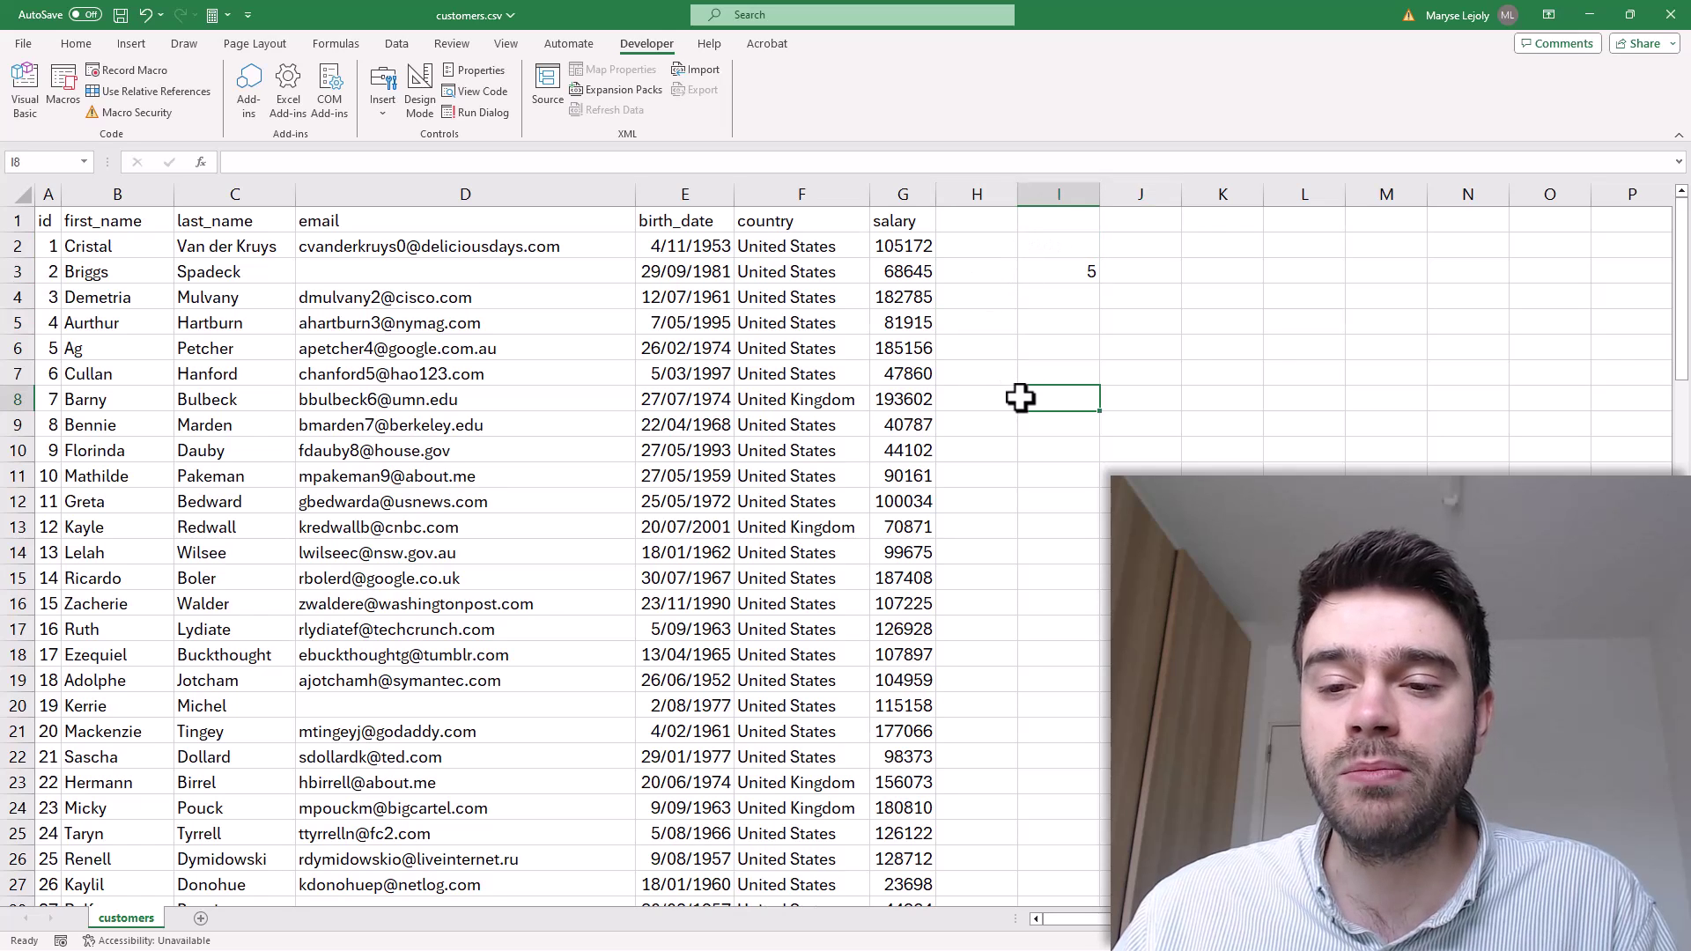
pyautogui.click(1140, 264)
pyautogui.click(1085, 227)
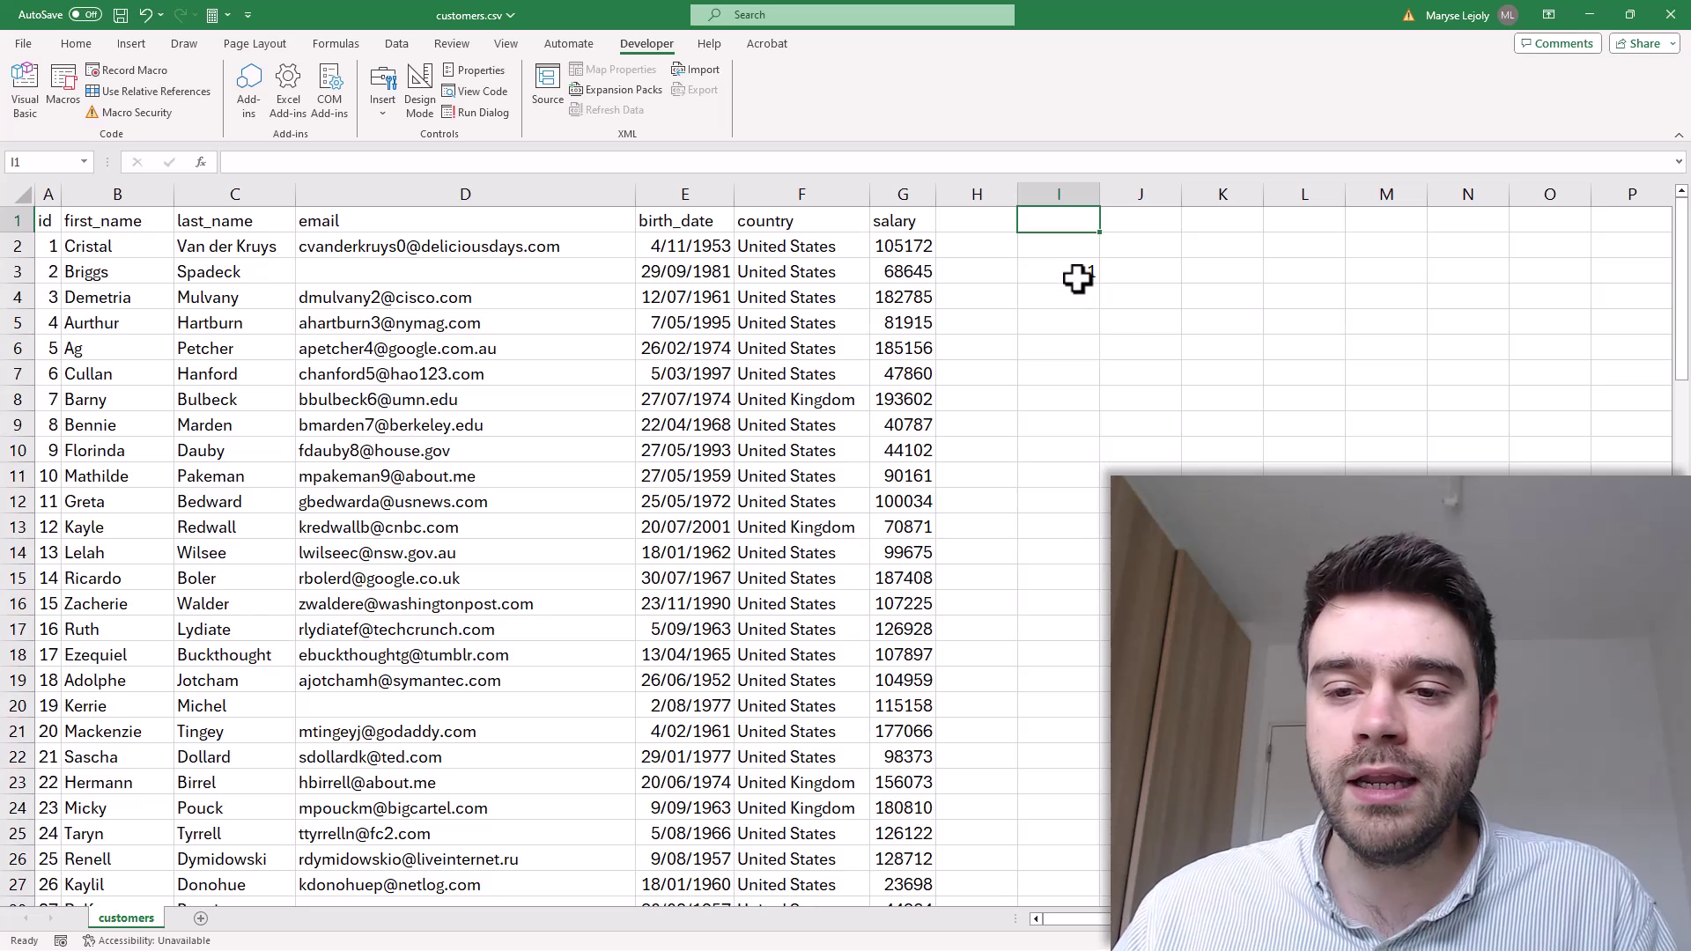
# Label the row formula by entering Row in J3
pyautogui.click(1106, 275)
pyautogui.write('Row')
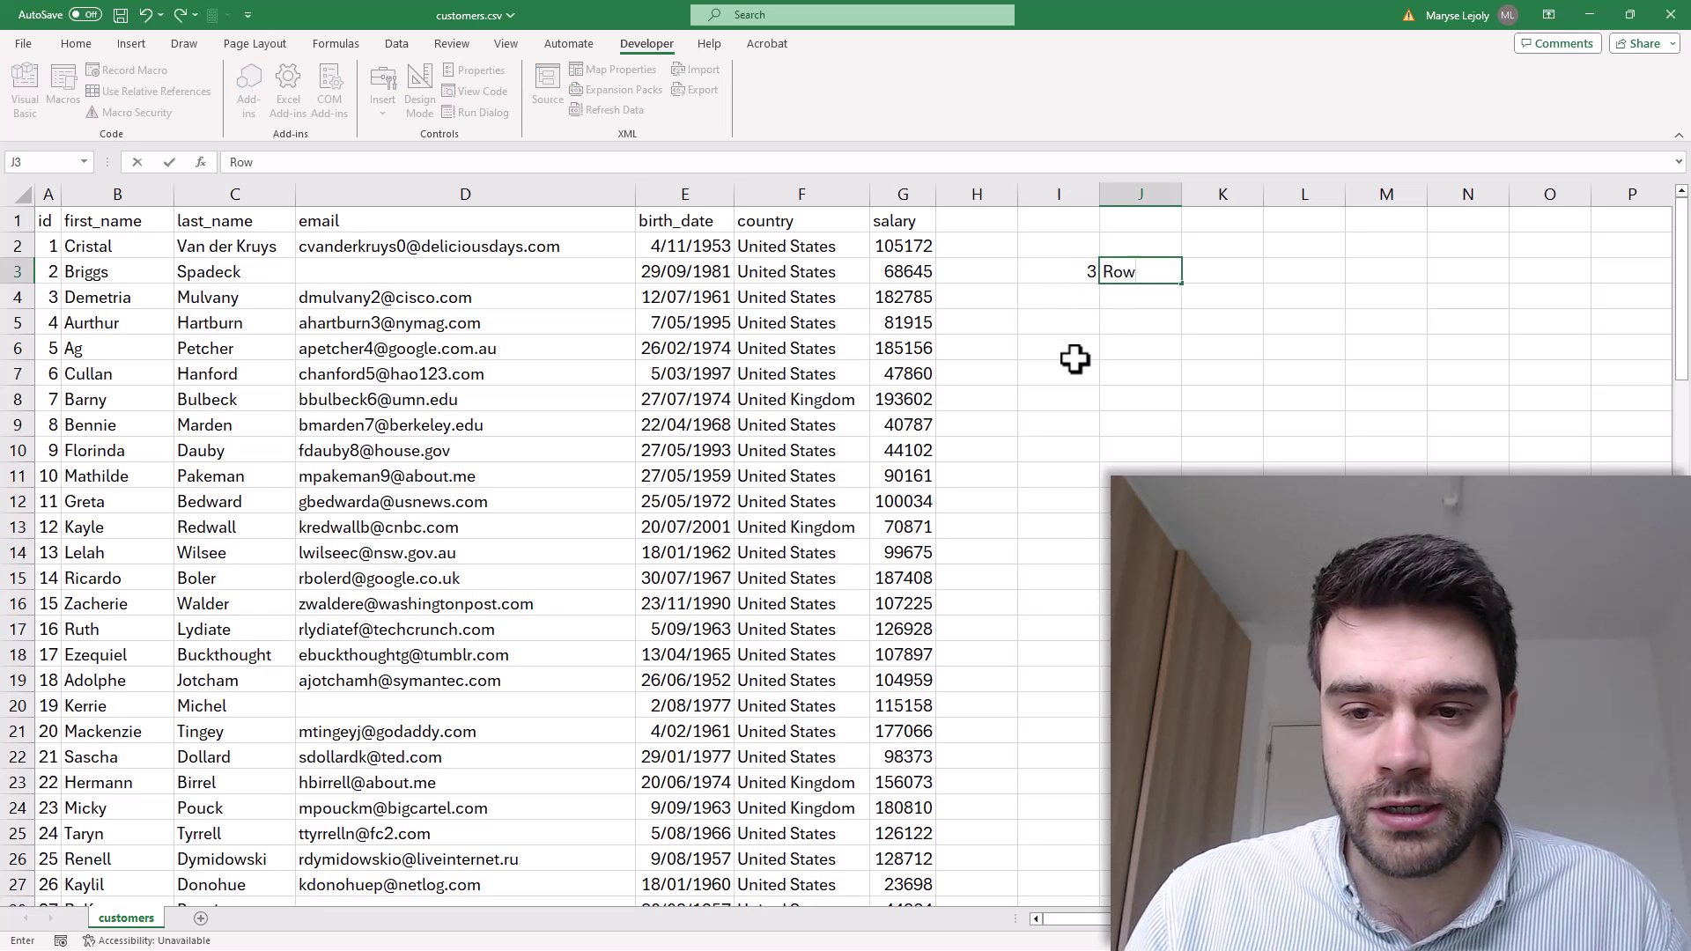
pyautogui.press('Return')
# Enter =CELL("col") in I4 and label it Col in J4
pyautogui.press('Left')
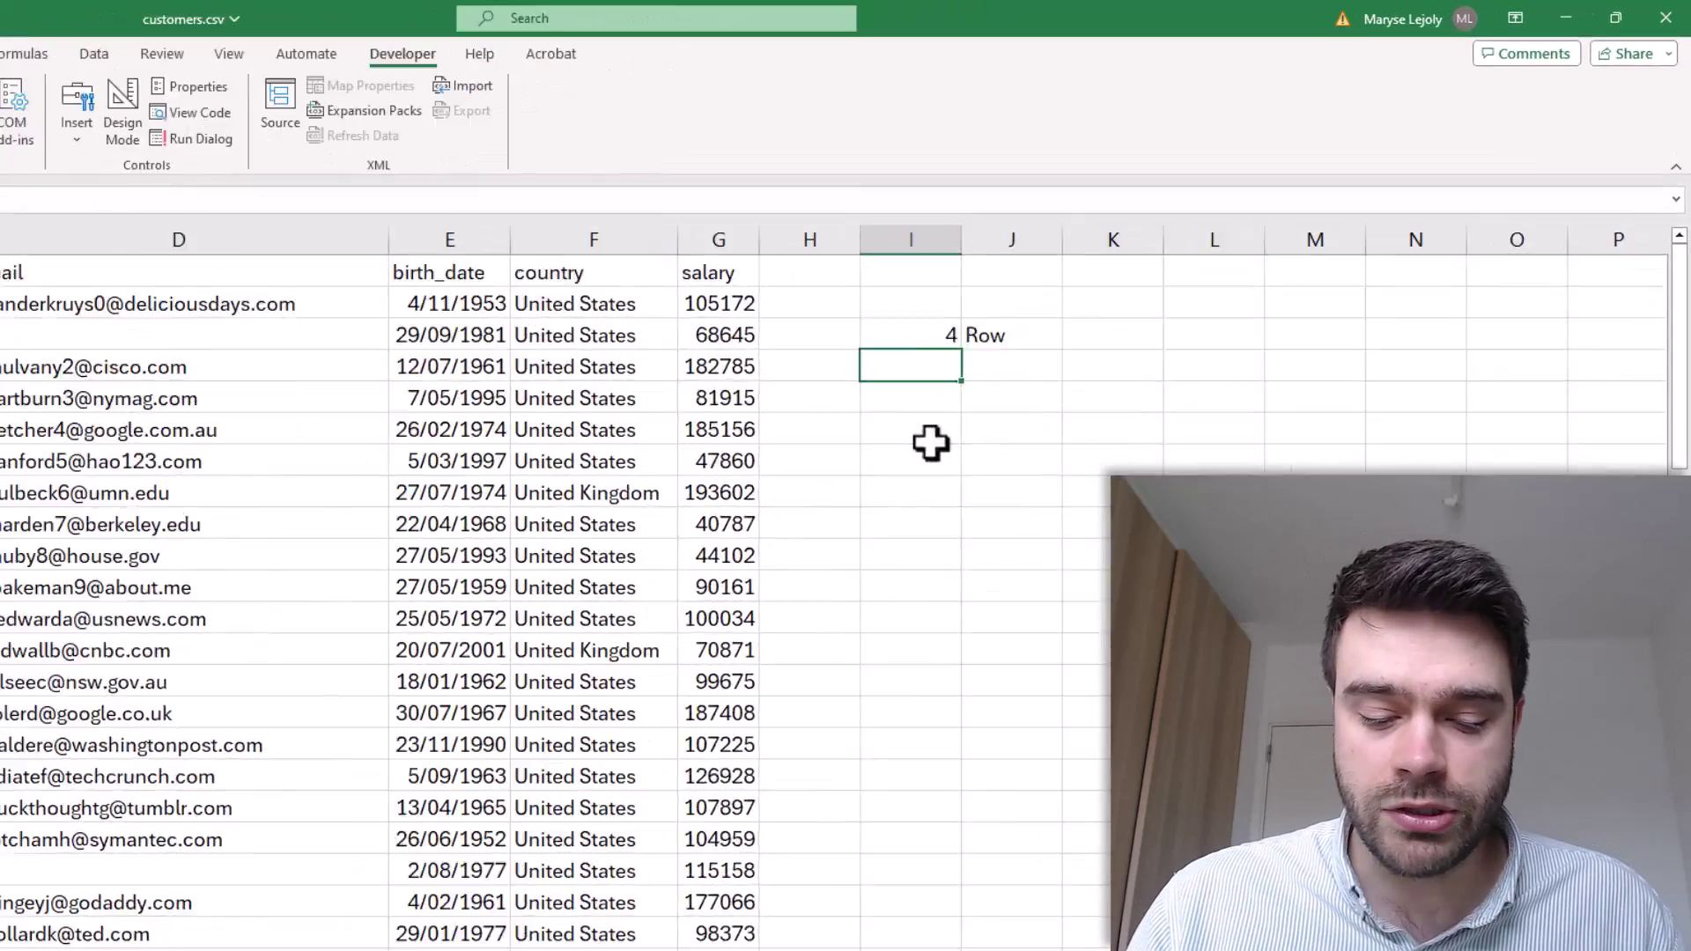
pyautogui.write('=CELL(')
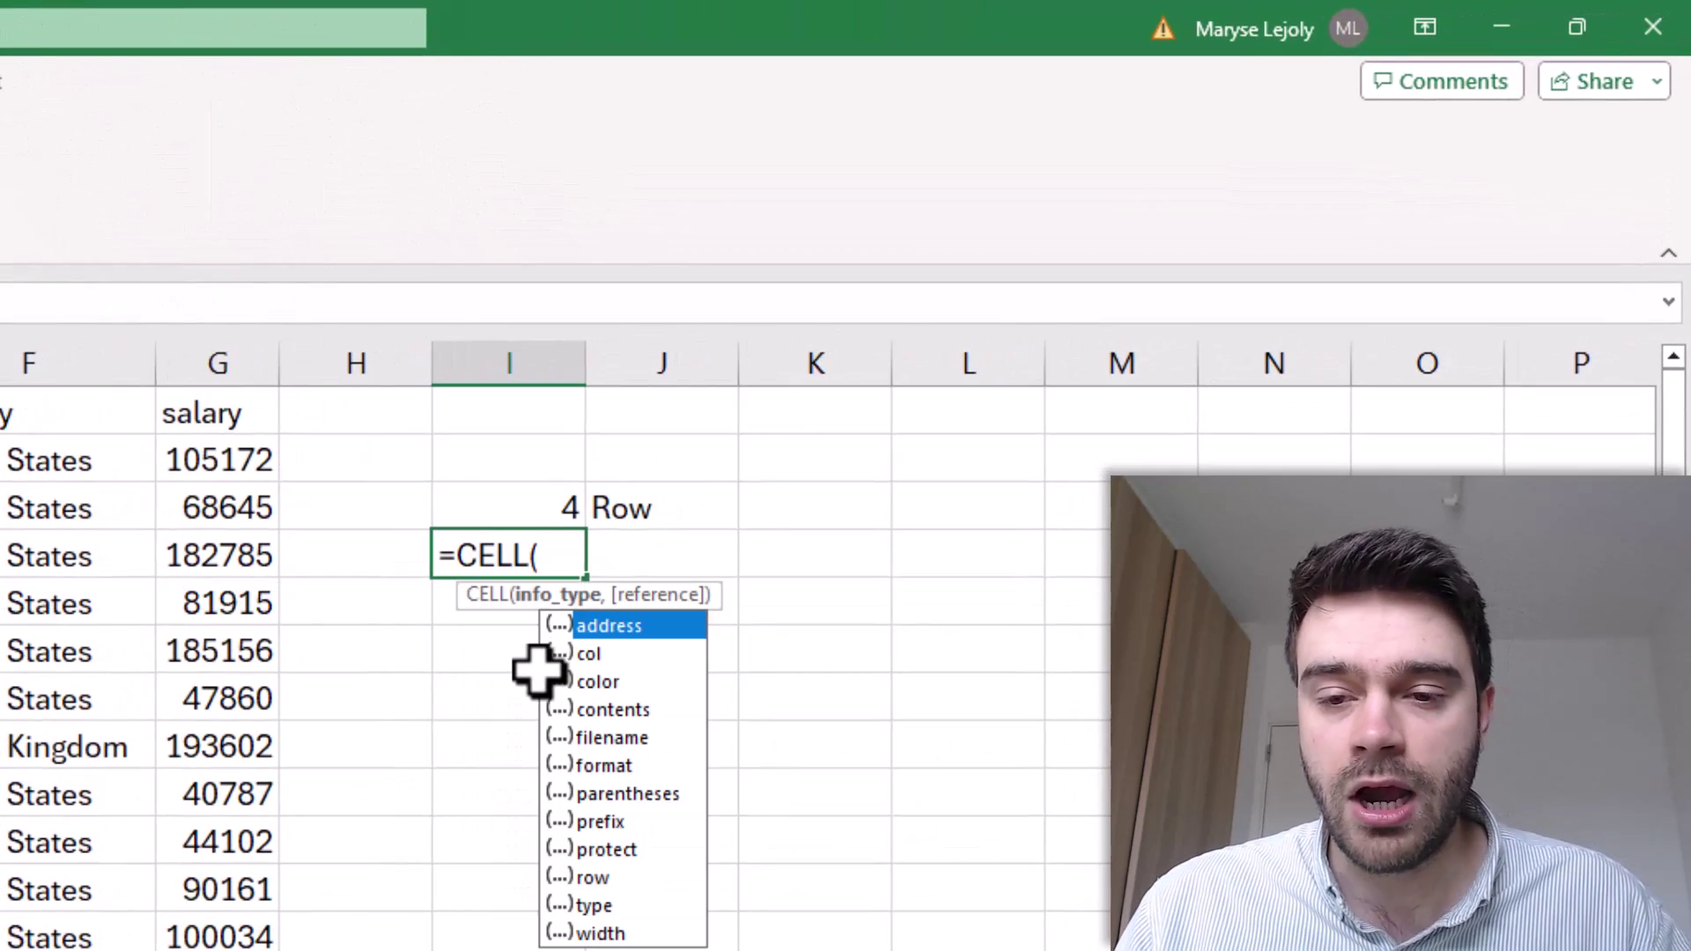
pyautogui.doubleClick(588, 655)
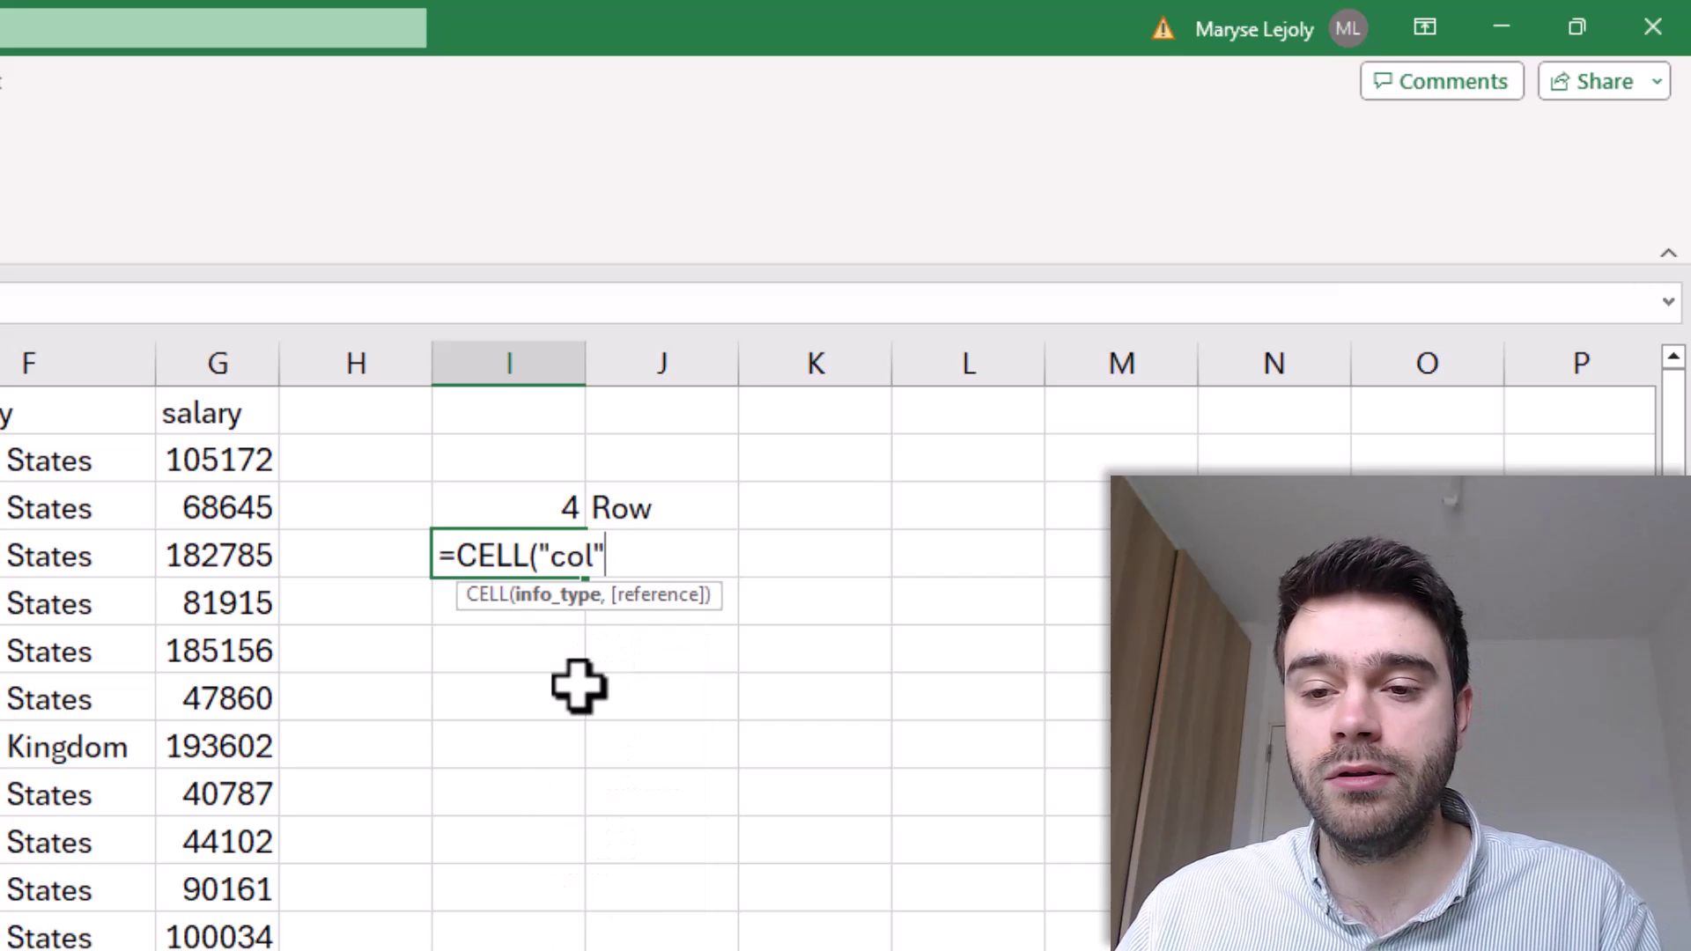
pyautogui.write(')')
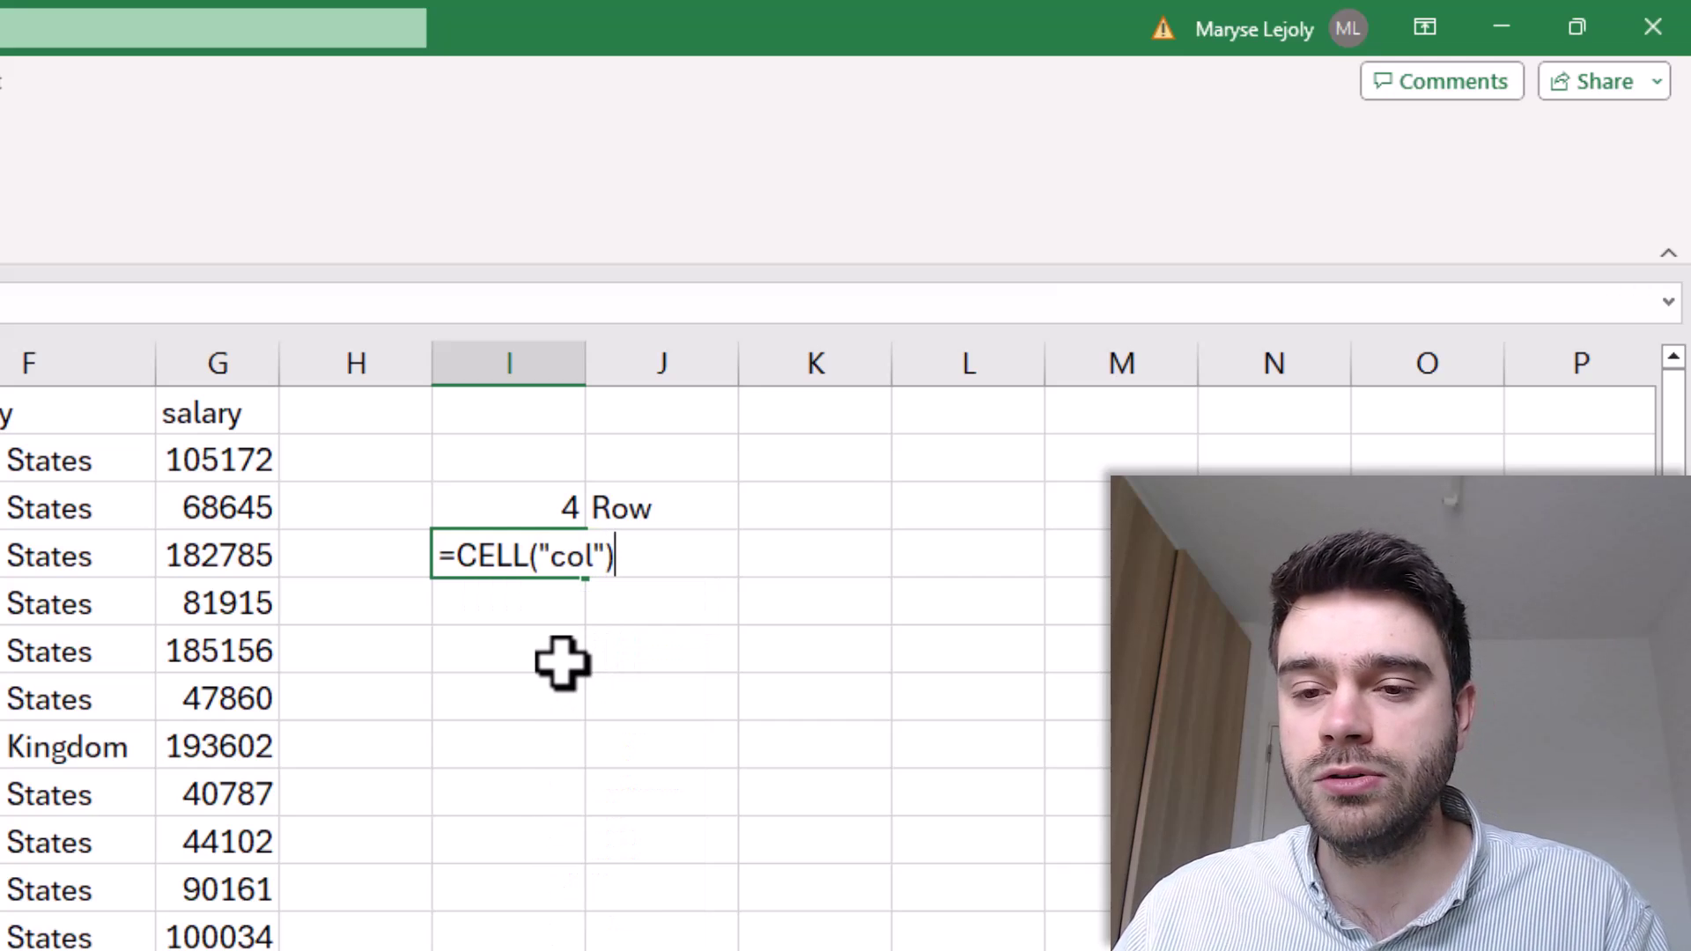
pyautogui.press('Return')
pyautogui.click(643, 552)
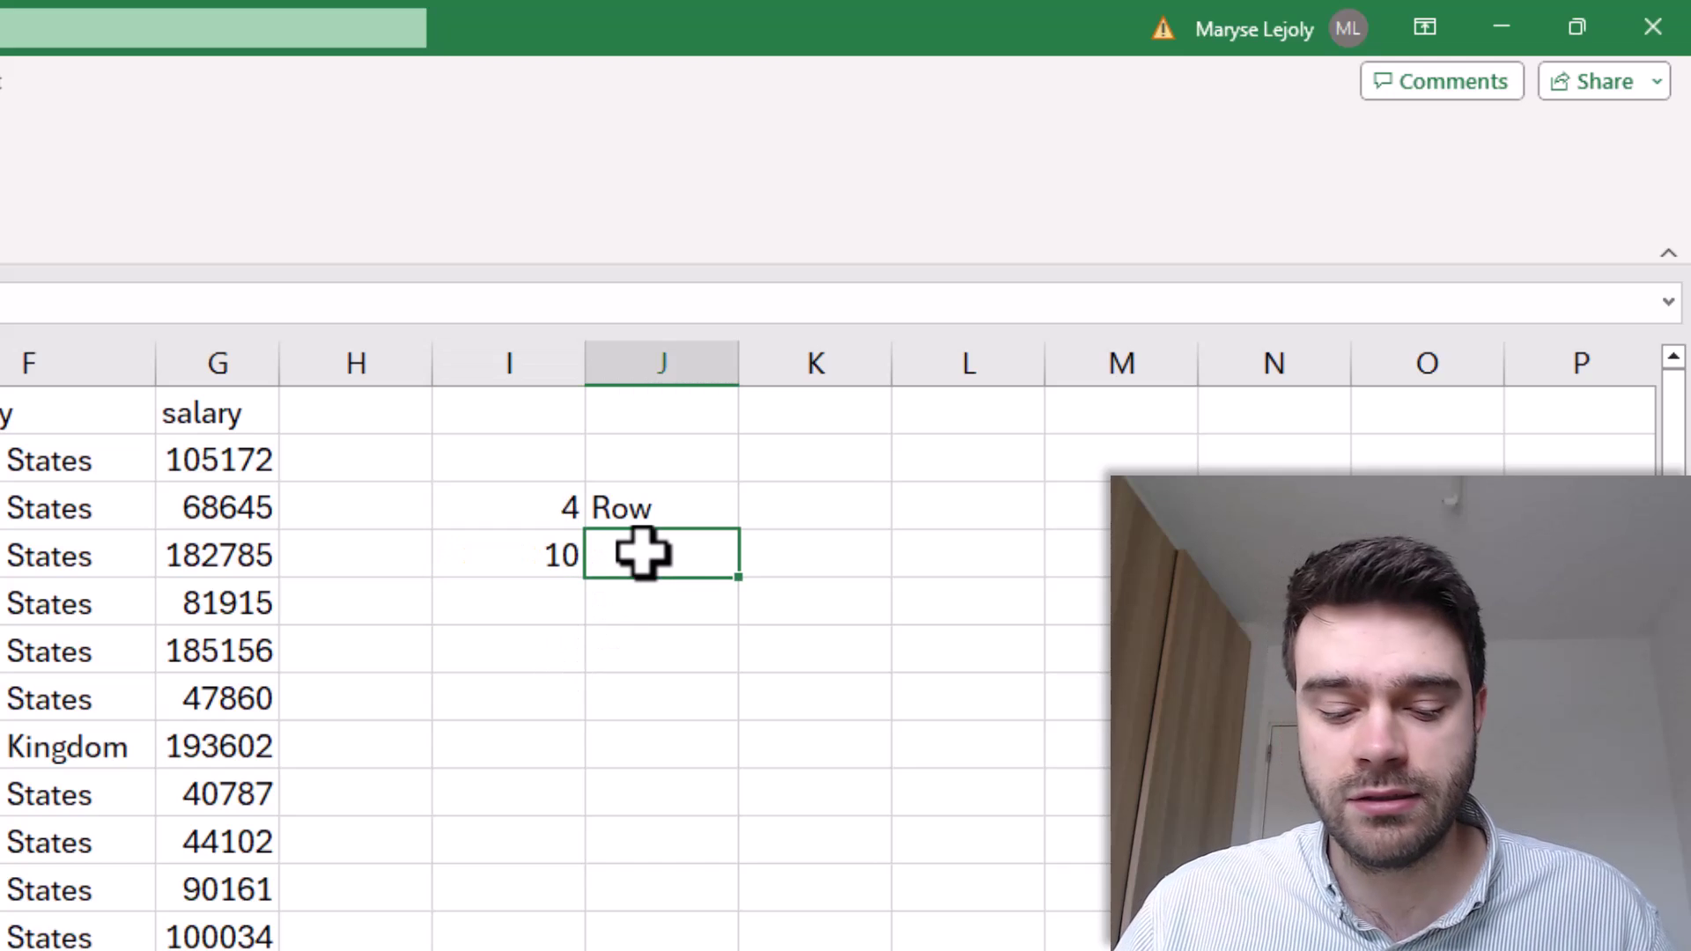
pyautogui.write('Col')
pyautogui.press('Return')
# Select different cells inside and beside the customer data, ending on H8, to test the row and column formulas
pyautogui.click(442, 648)
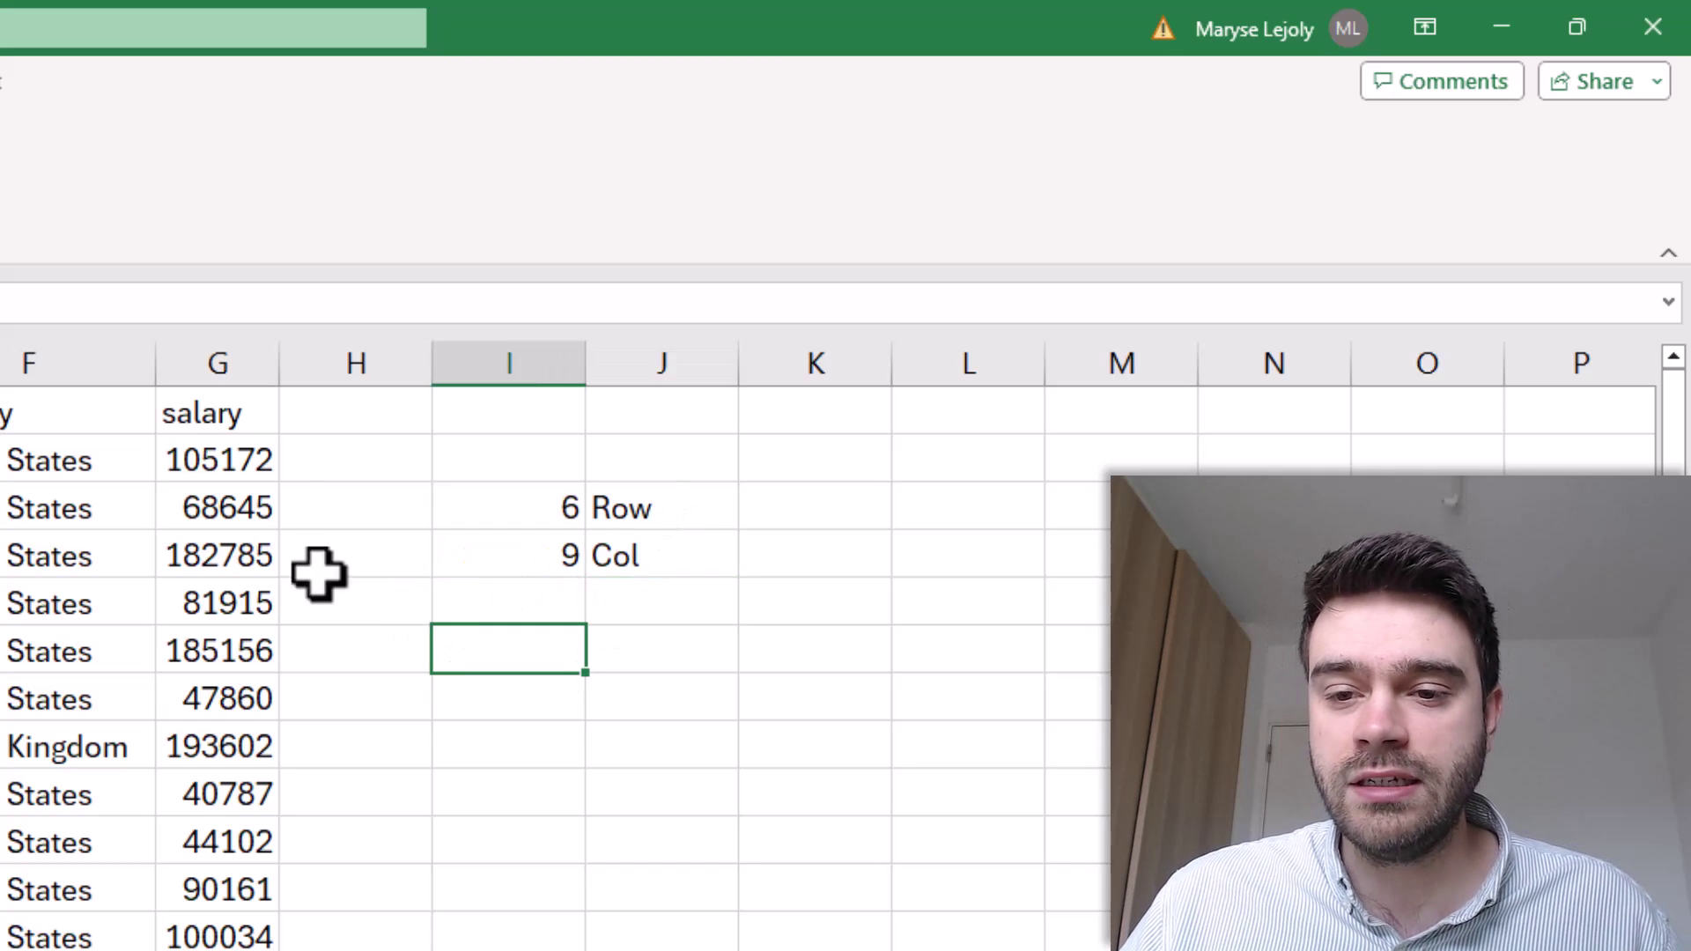
pyautogui.click(243, 556)
pyautogui.click(145, 449)
pyautogui.click(544, 411)
pyautogui.click(656, 666)
pyautogui.click(342, 759)
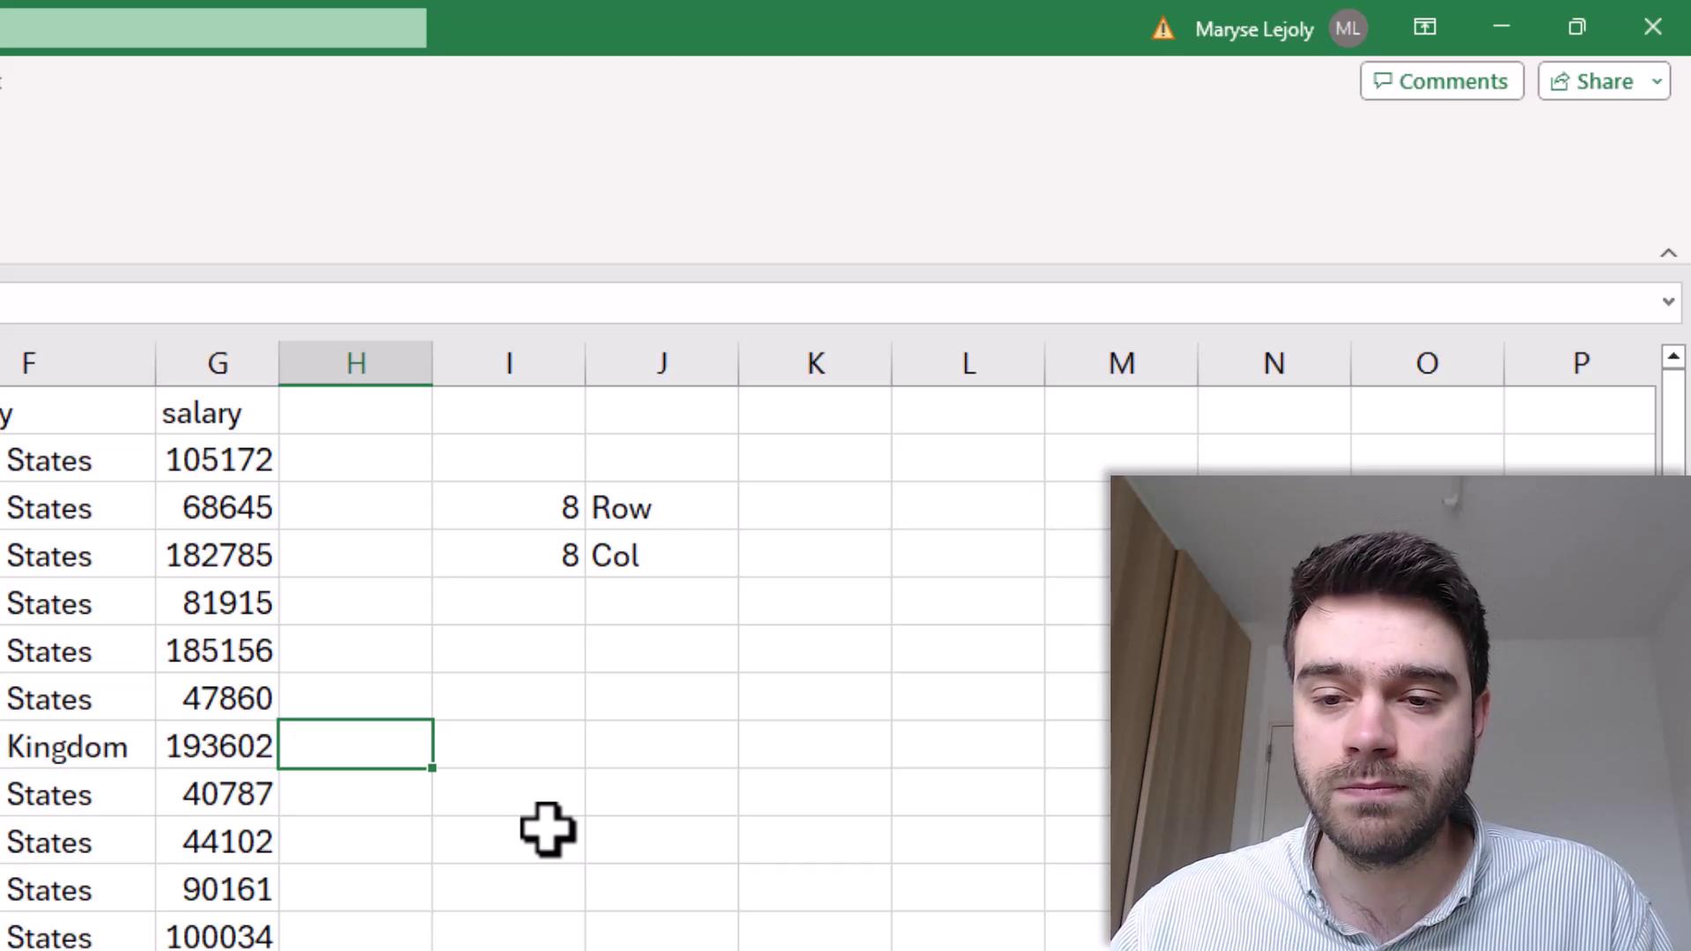
# Enter =ROW() in I6 and reselect that cell to compare it with the CELL row formula in I3
pyautogui.click(461, 655)
pyautogui.press('F9')
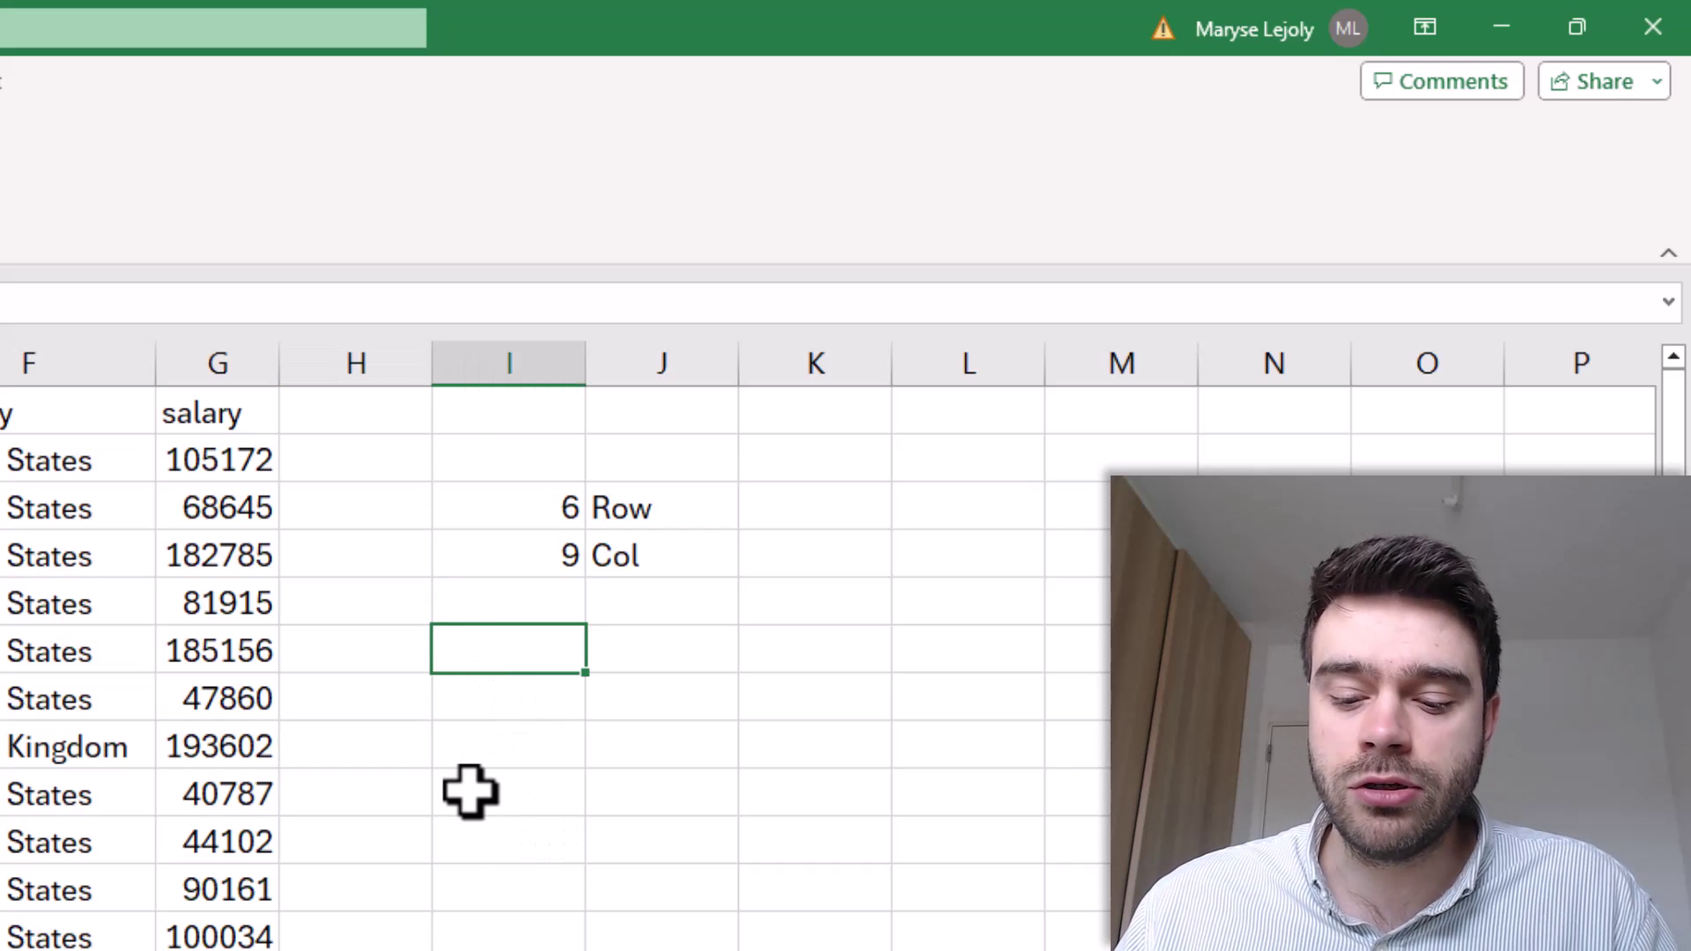
pyautogui.write('=RO')
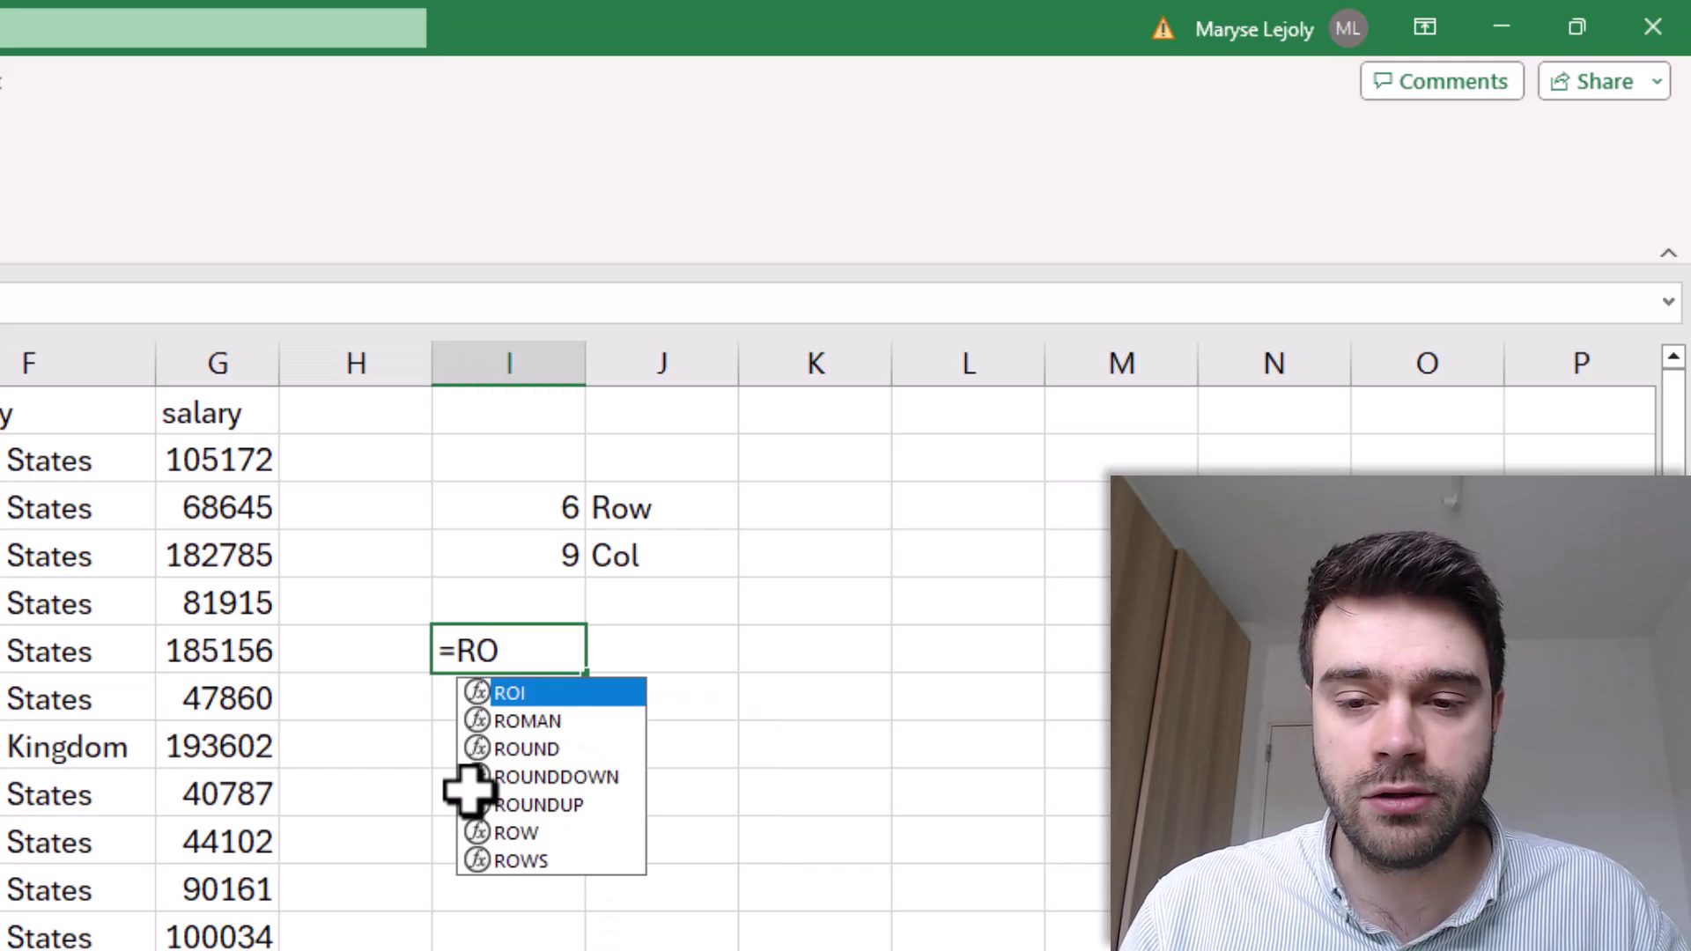
pyautogui.write('W(')
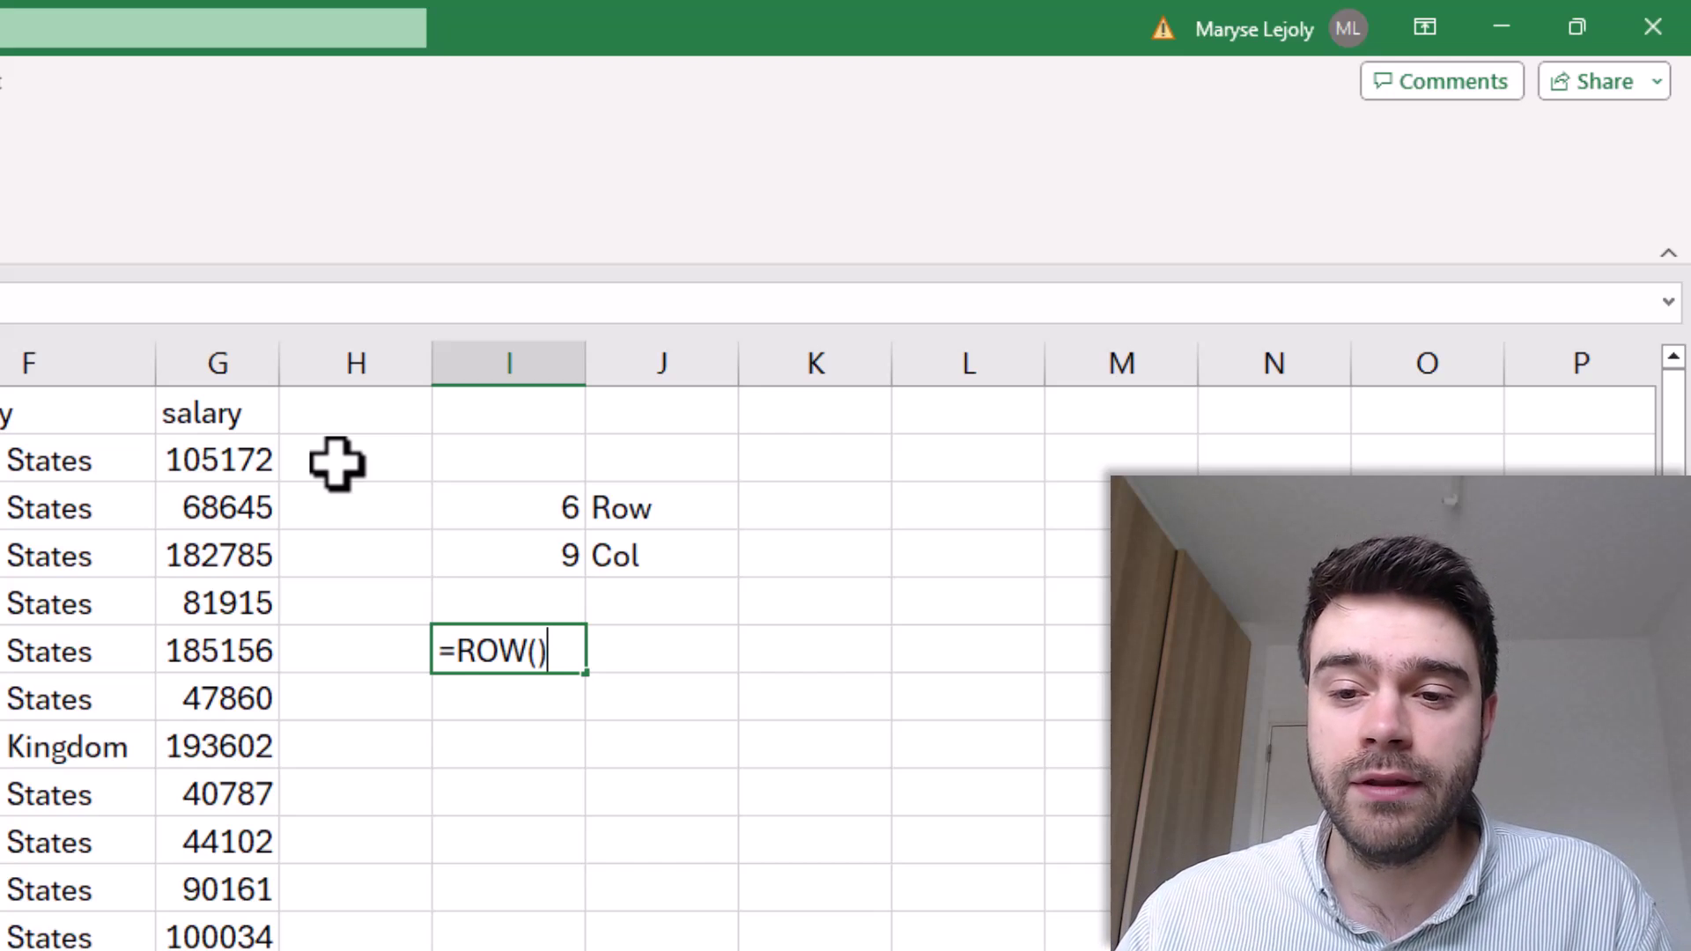
pyautogui.hotkey('ctrl', 'Return')
pyautogui.press('Return')
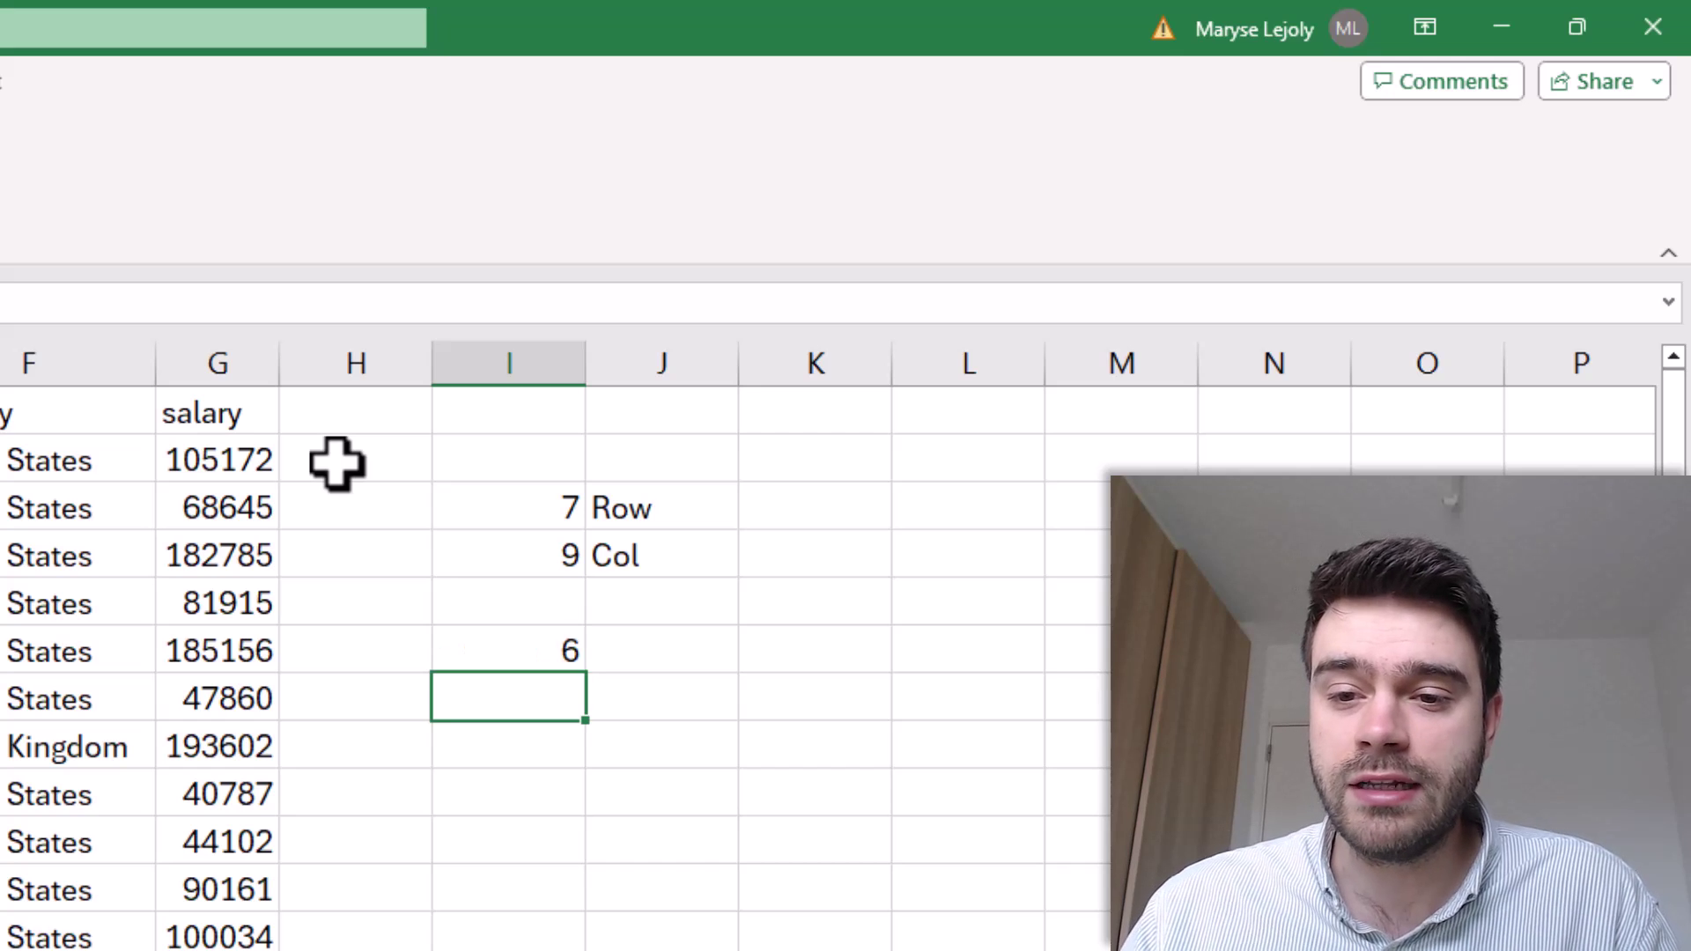
pyautogui.click(404, 635)
pyautogui.click(502, 643)
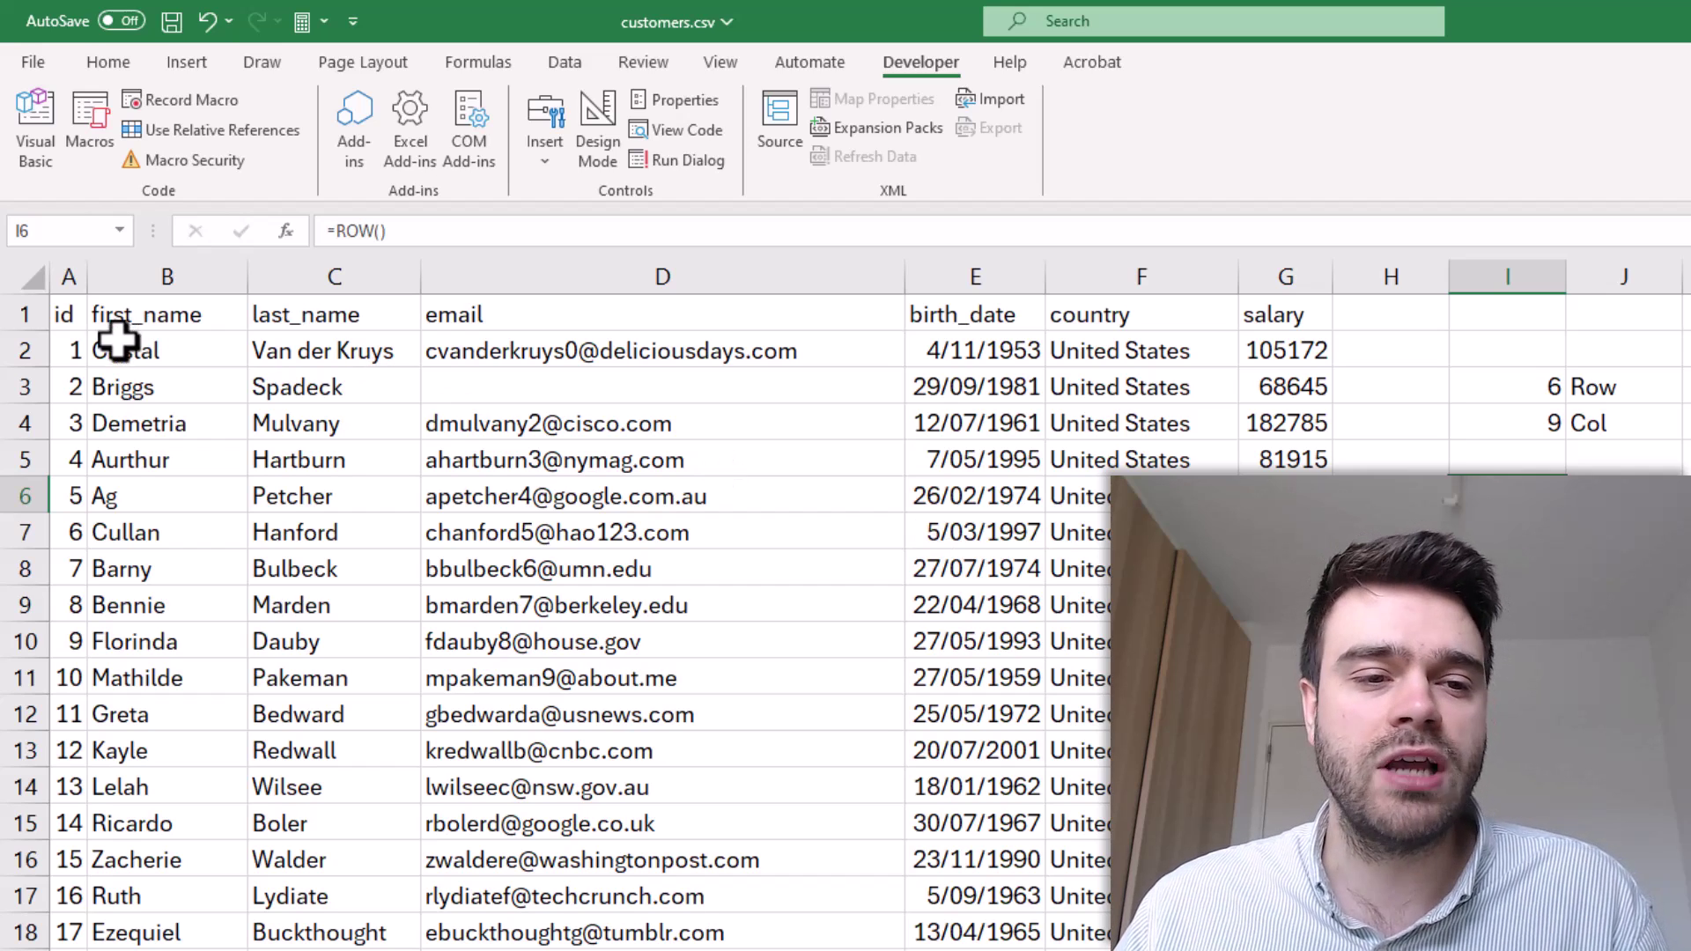
# Select the customer data from A2 to G100 and start a new conditional formatting rule that uses a formula
pyautogui.click(67, 349)
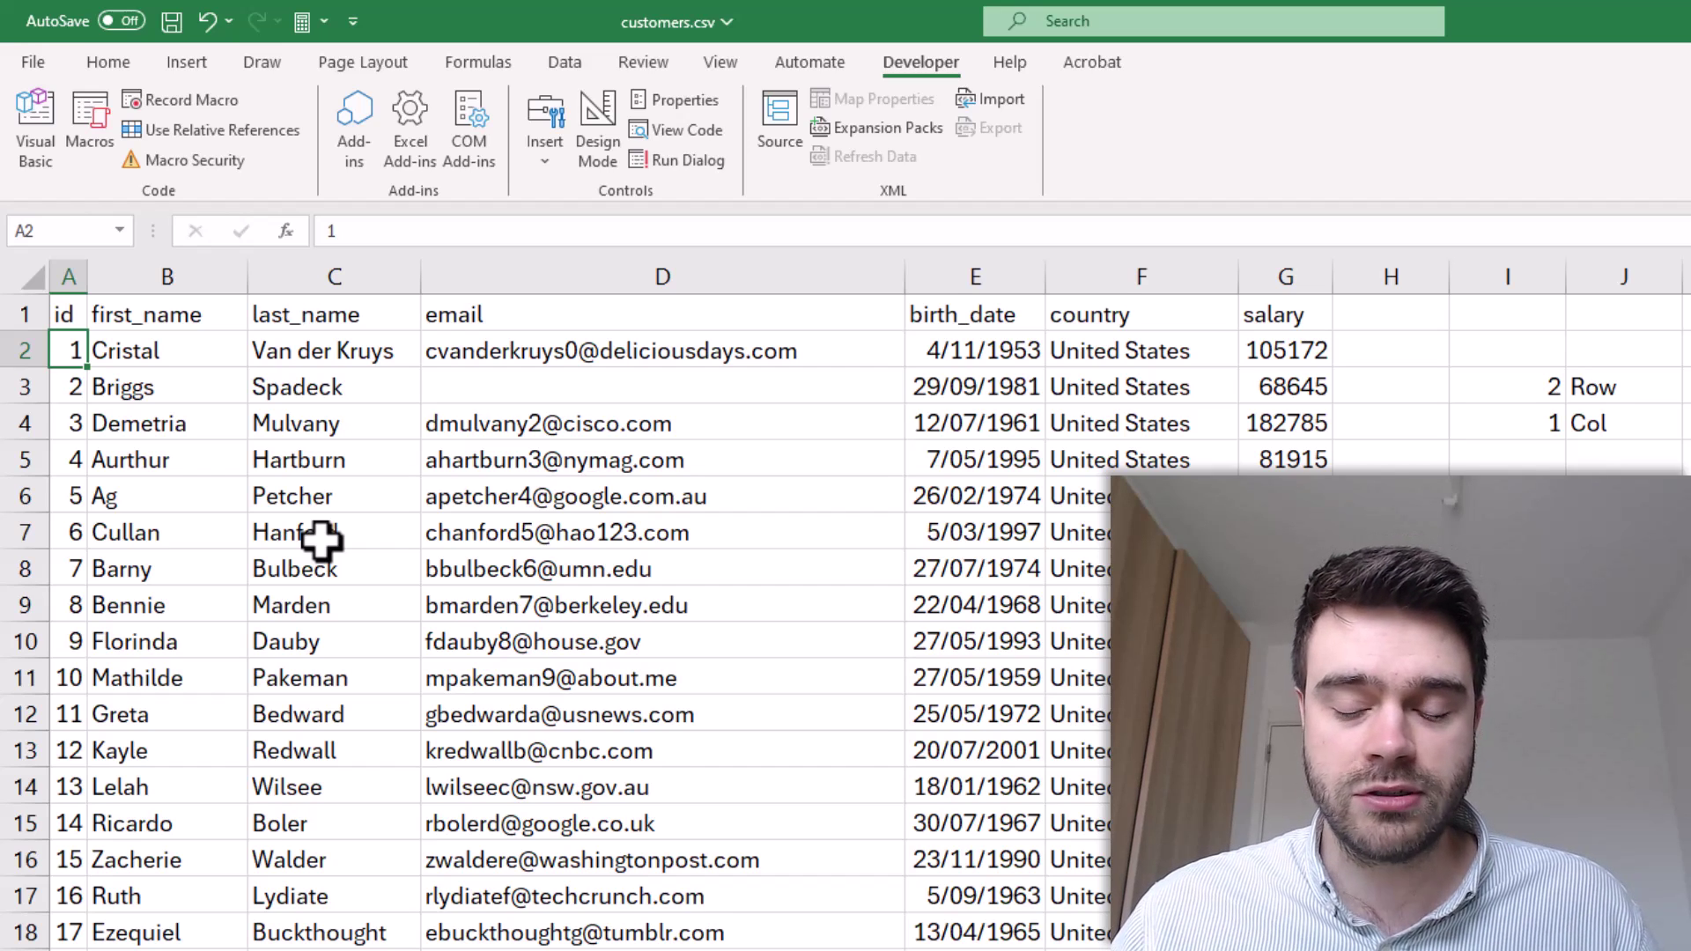
pyautogui.hotkey('ctrl', 'shift', 'Right')
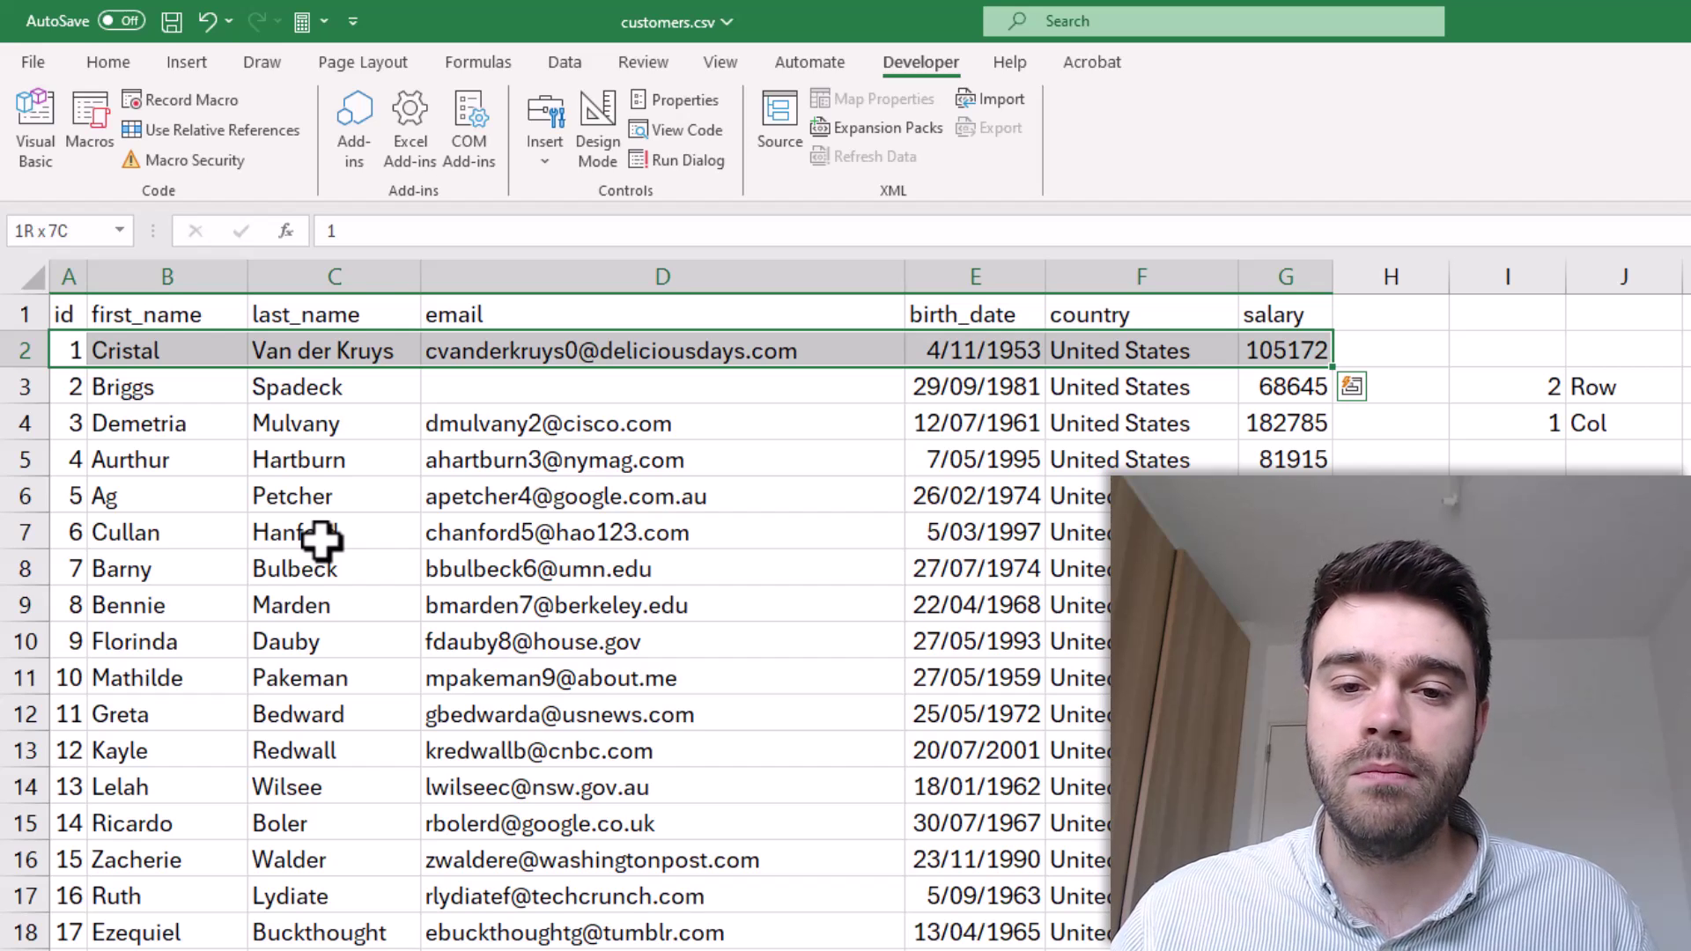
pyautogui.hotkey('ctrl', 'shift', 'Down')
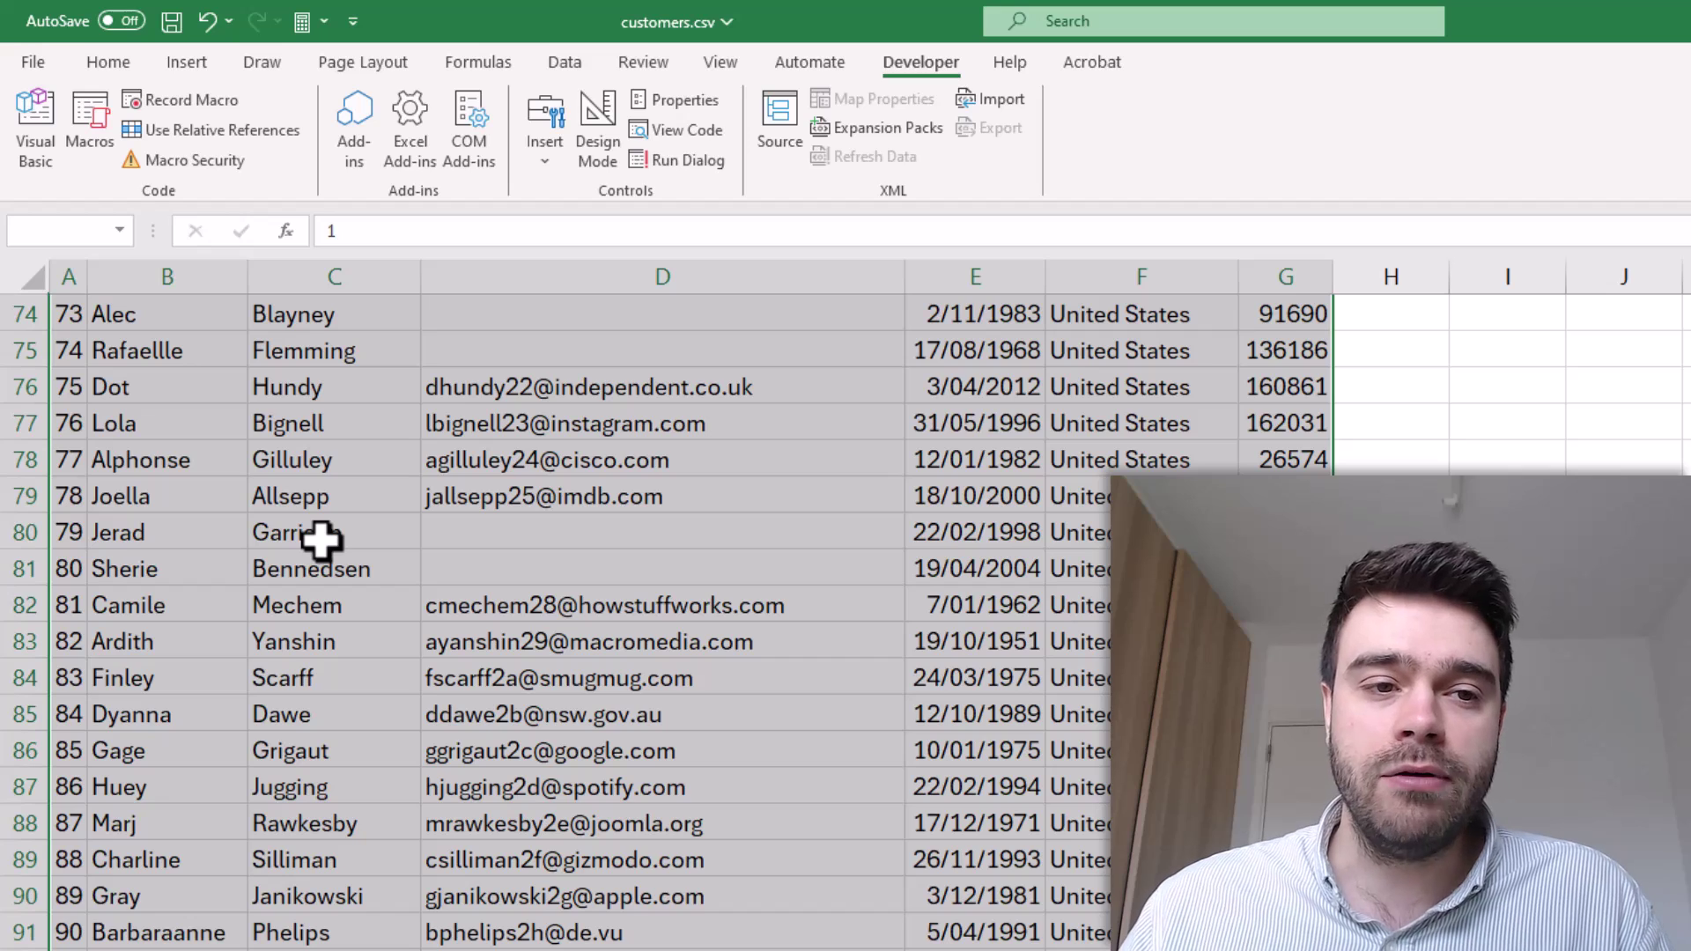
pyautogui.click(112, 64)
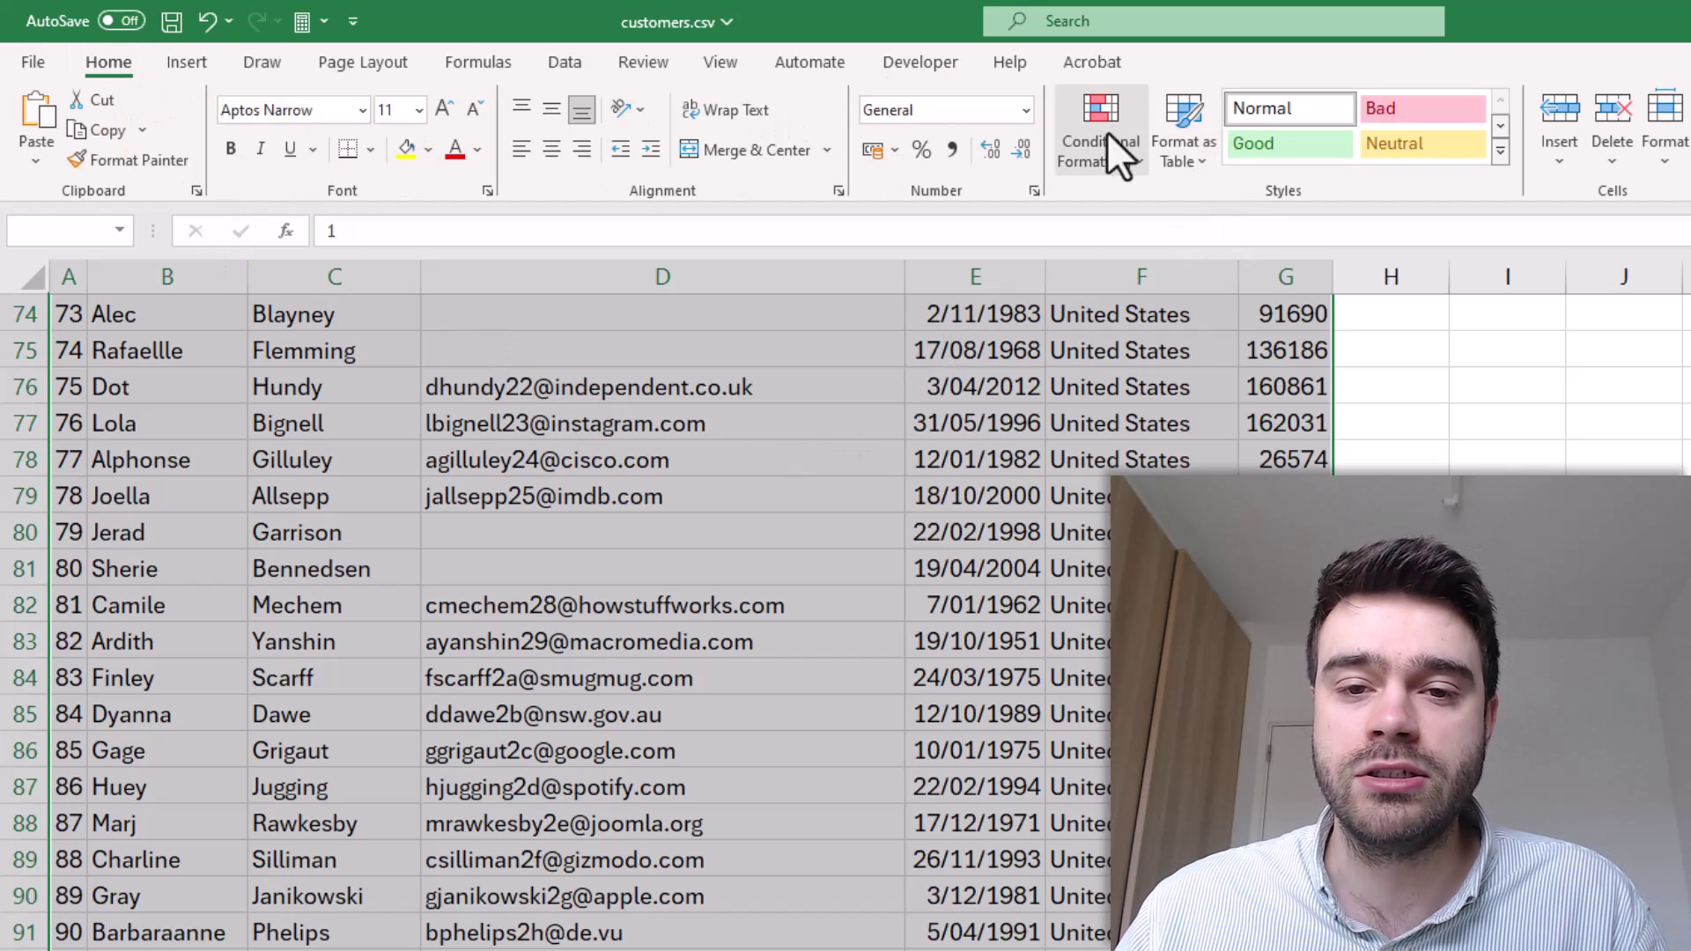
pyautogui.click(1113, 167)
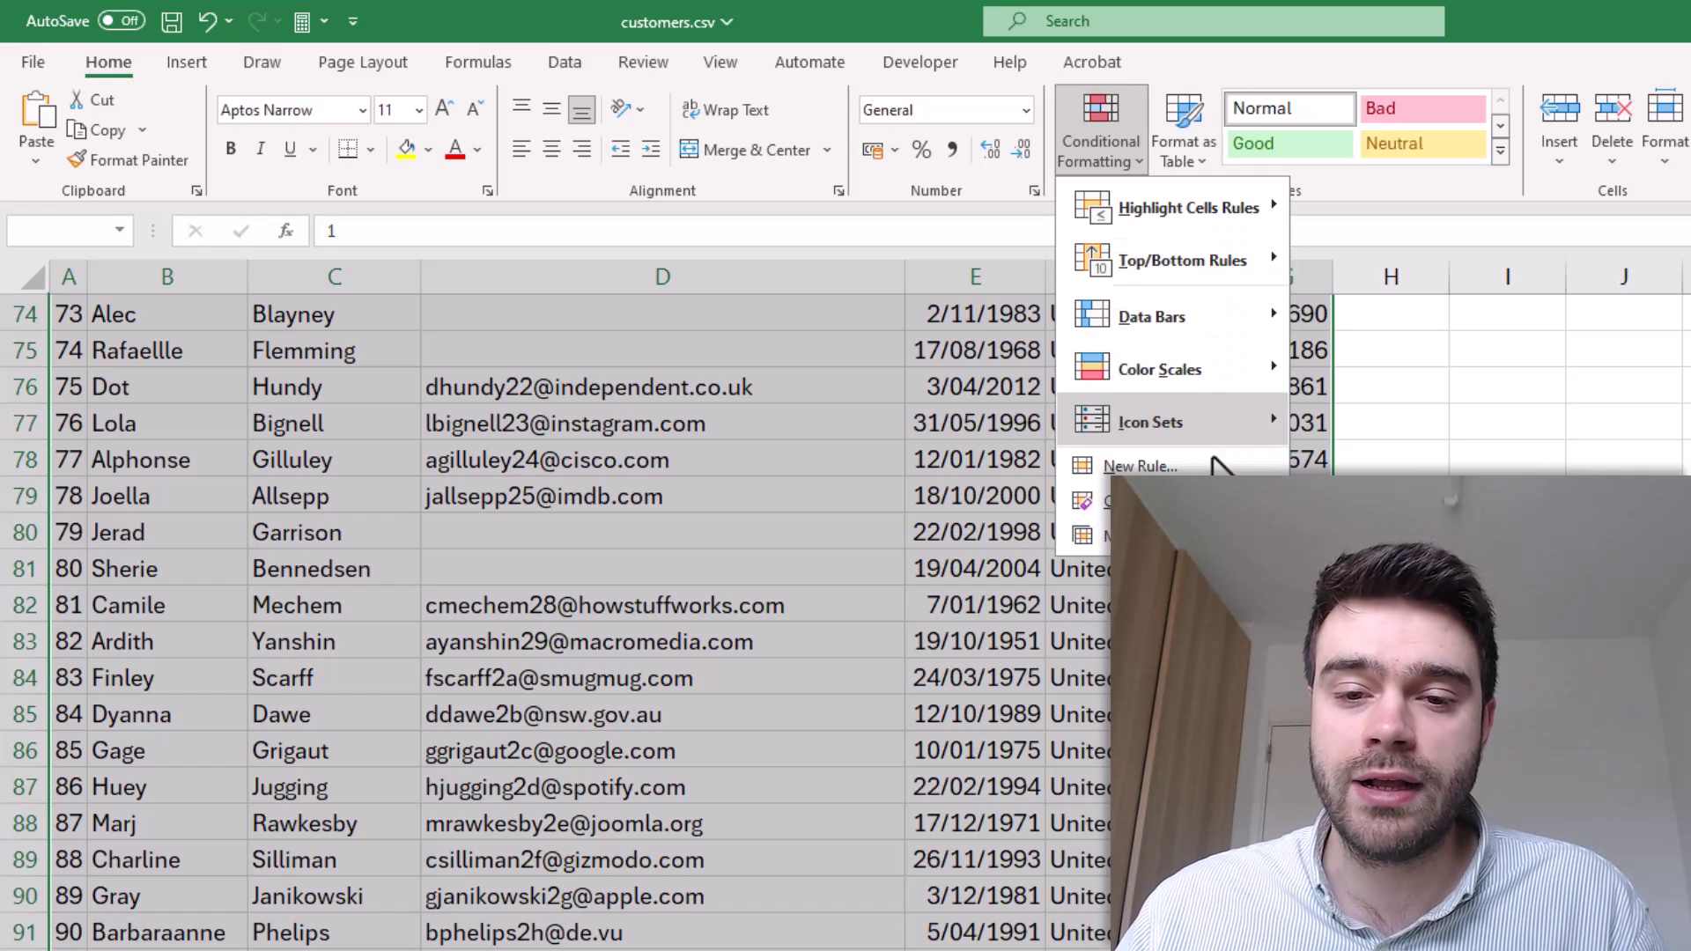
pyautogui.press('Escape')
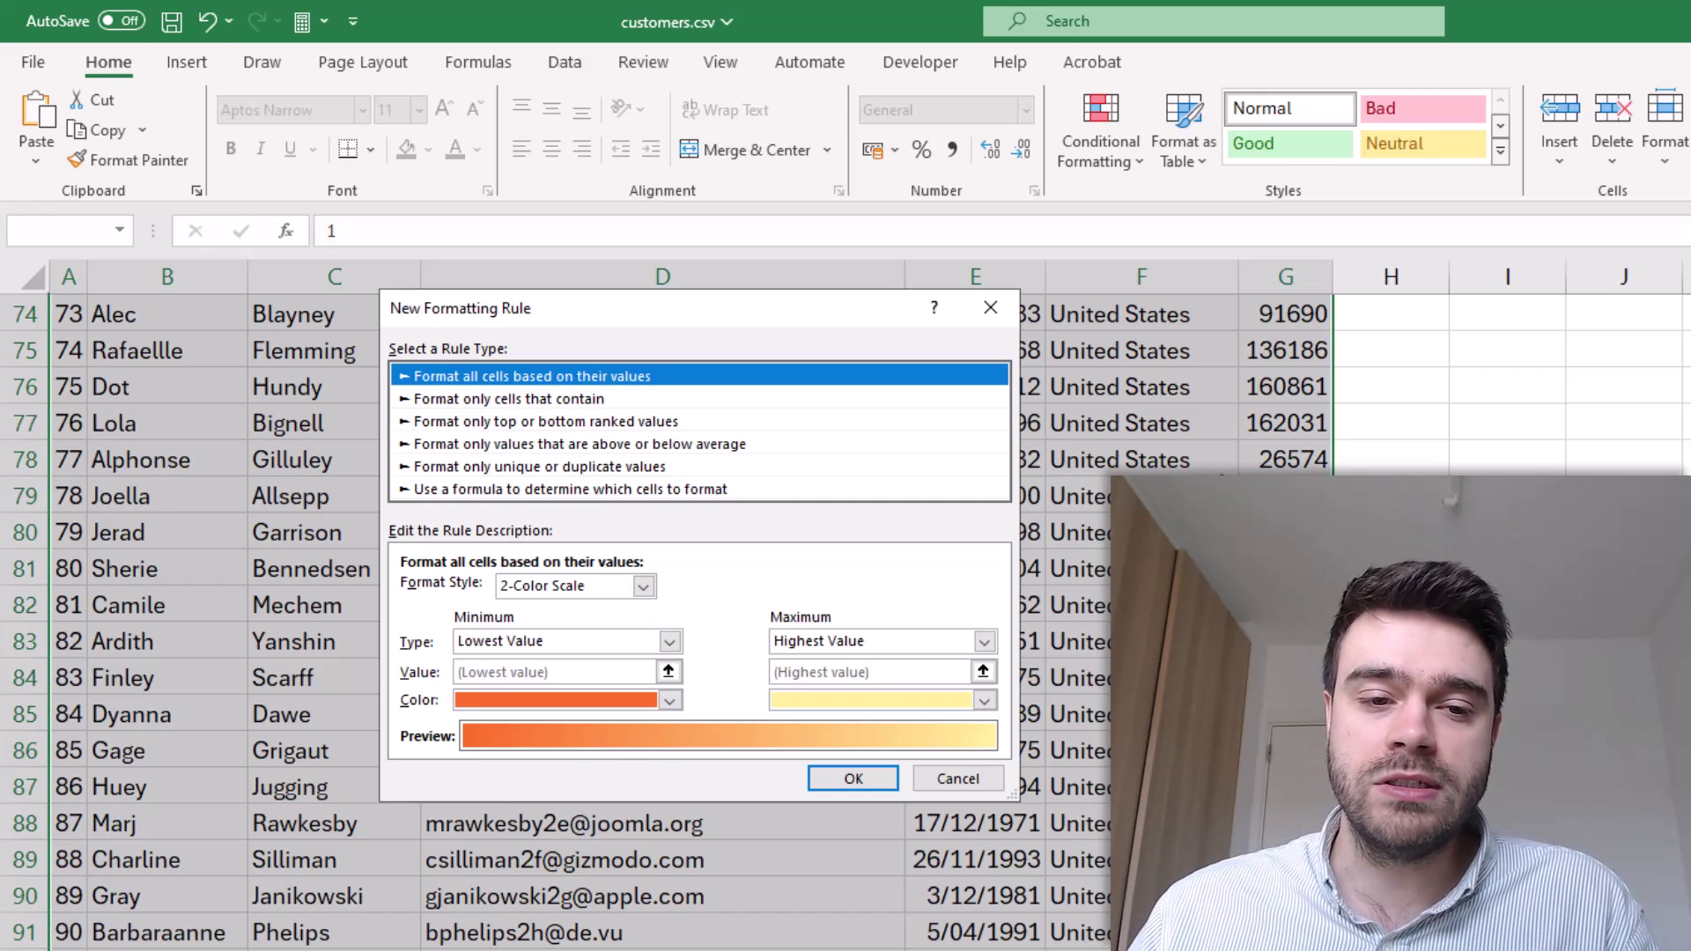
pyautogui.click(574, 490)
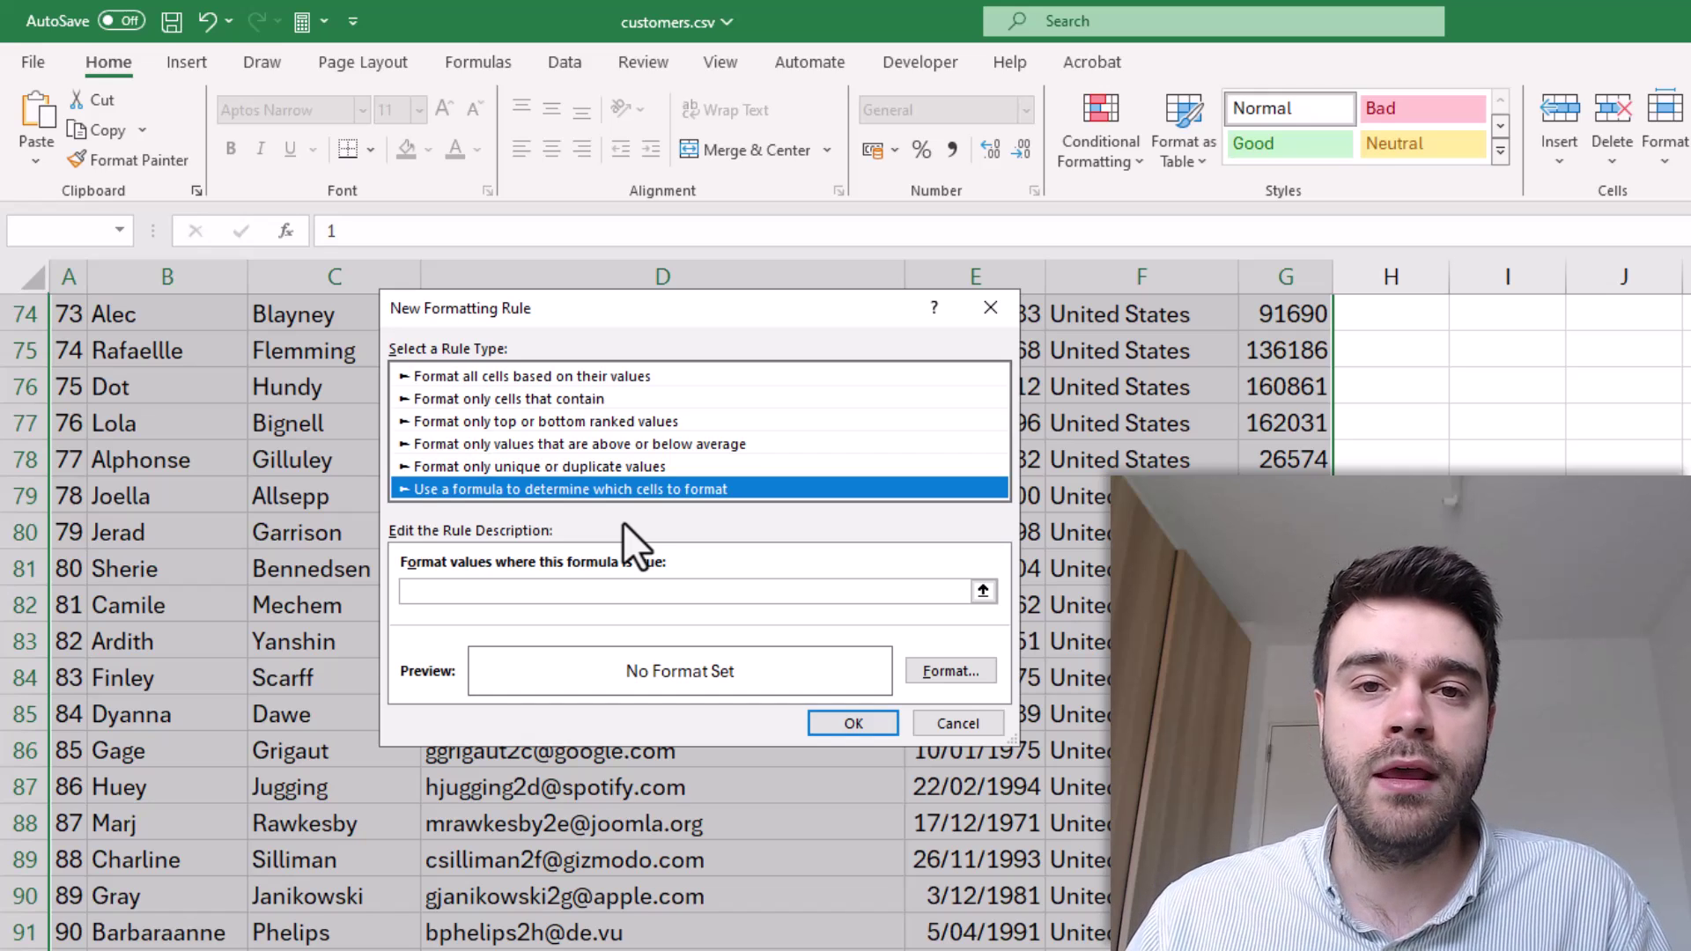
# Enter =$I$3=ROW() as the formatting rule's formula, referencing the cell that holds the active row number
pyautogui.click(614, 590)
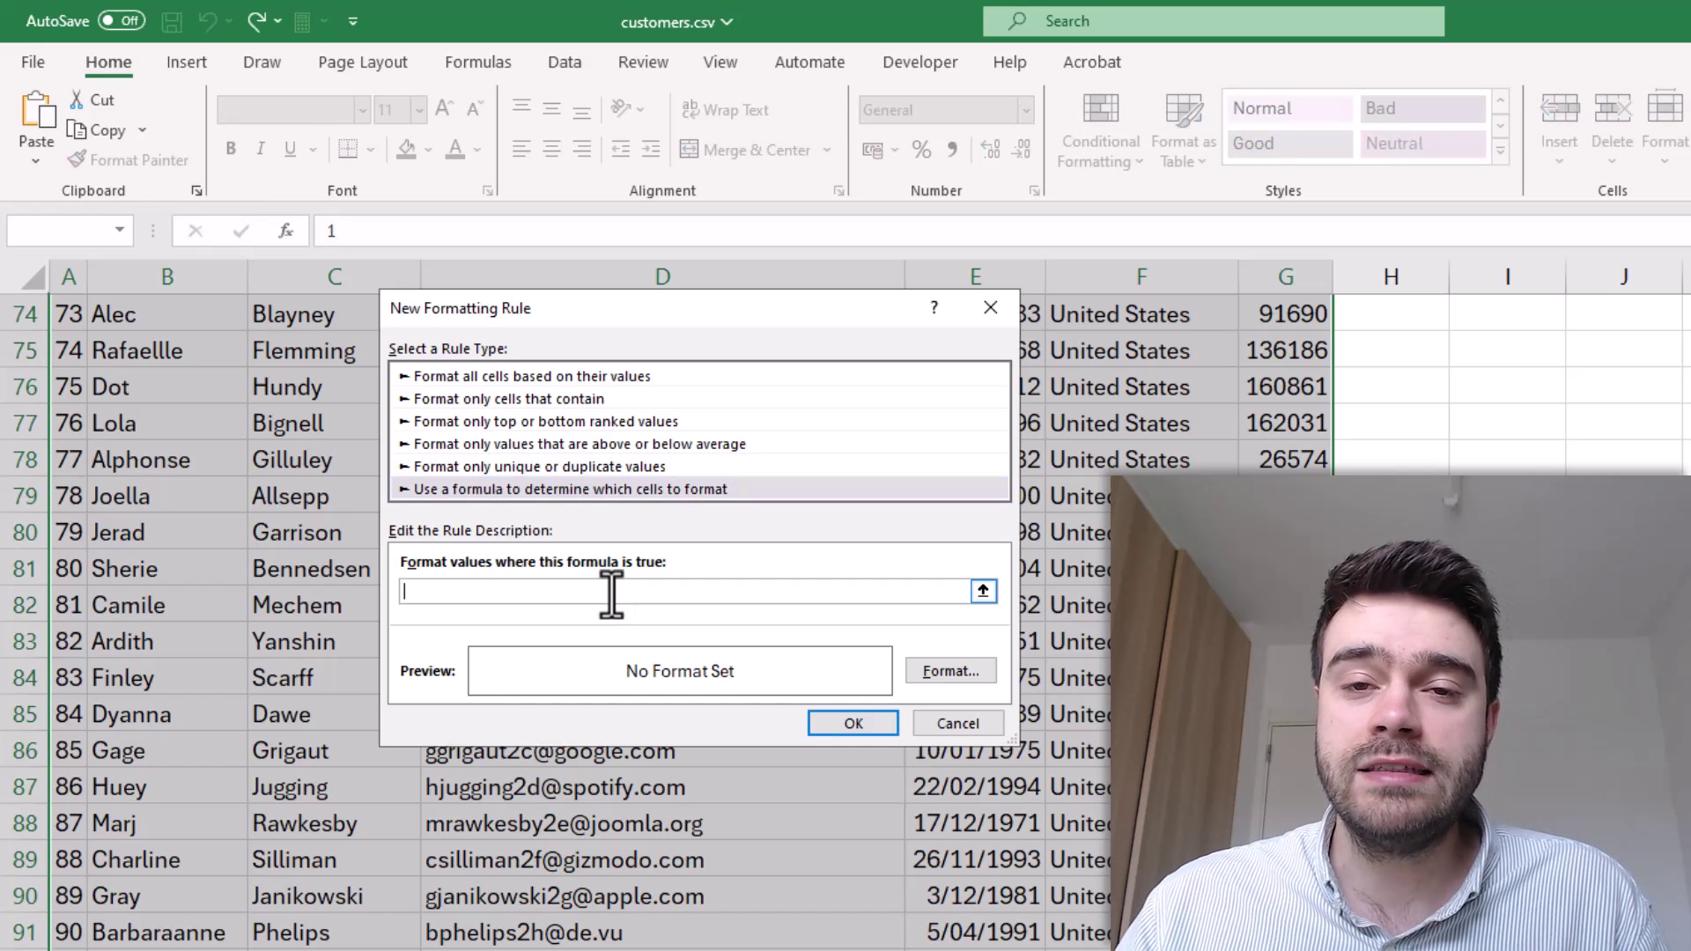
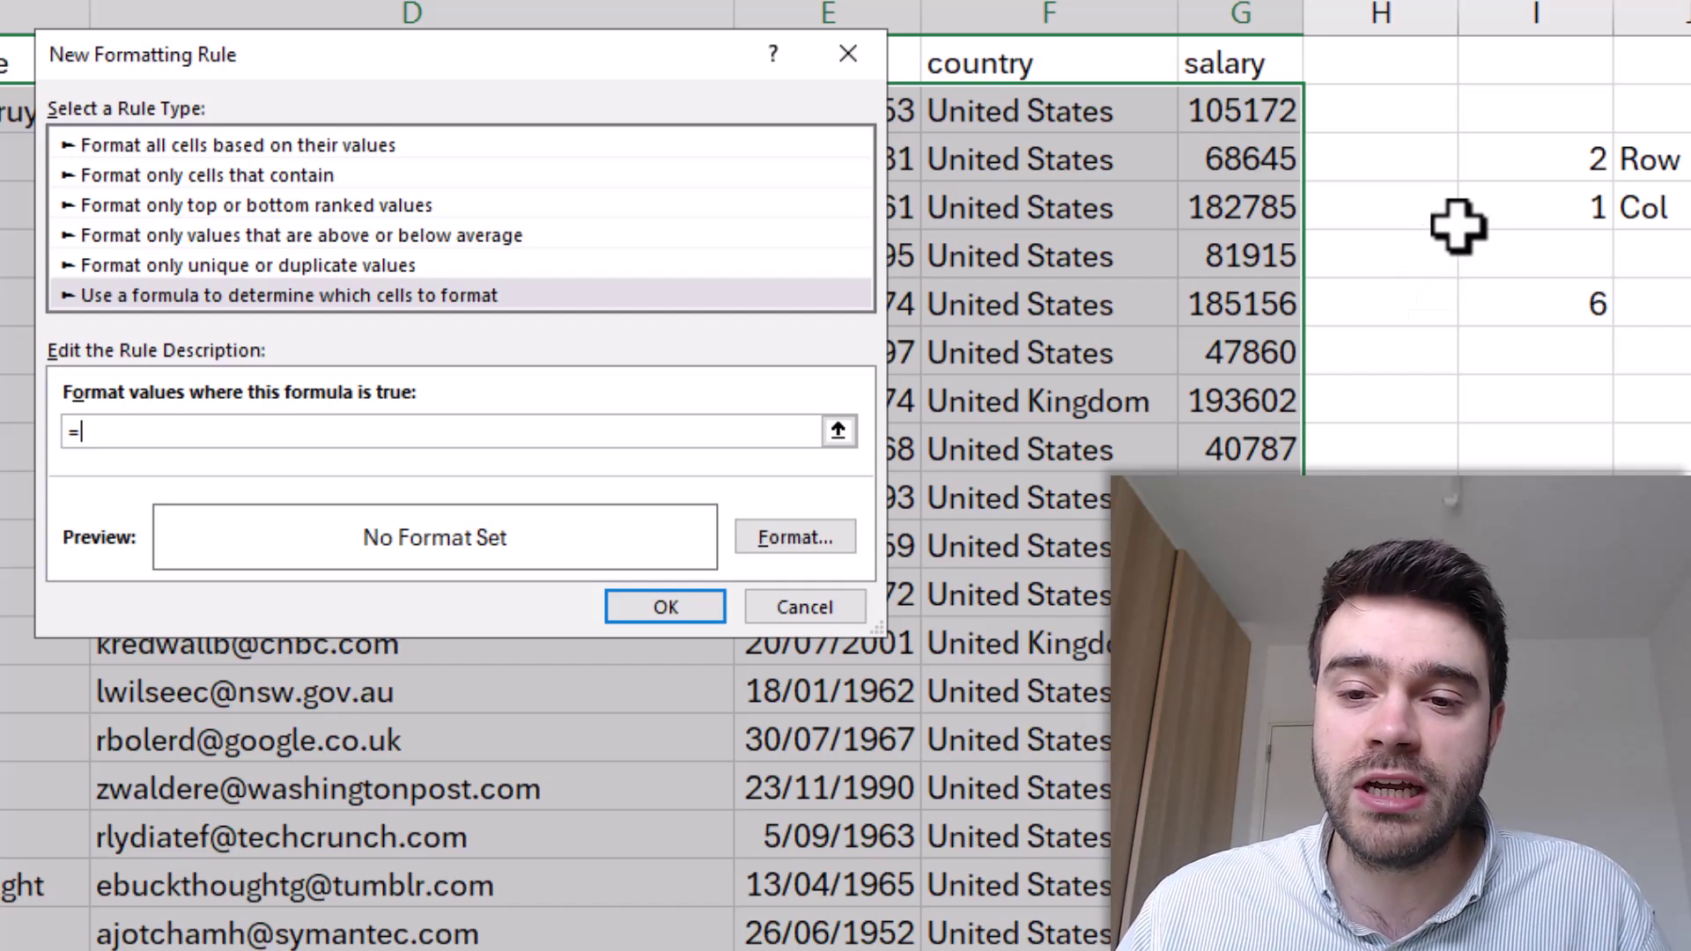
pyautogui.click(1511, 167)
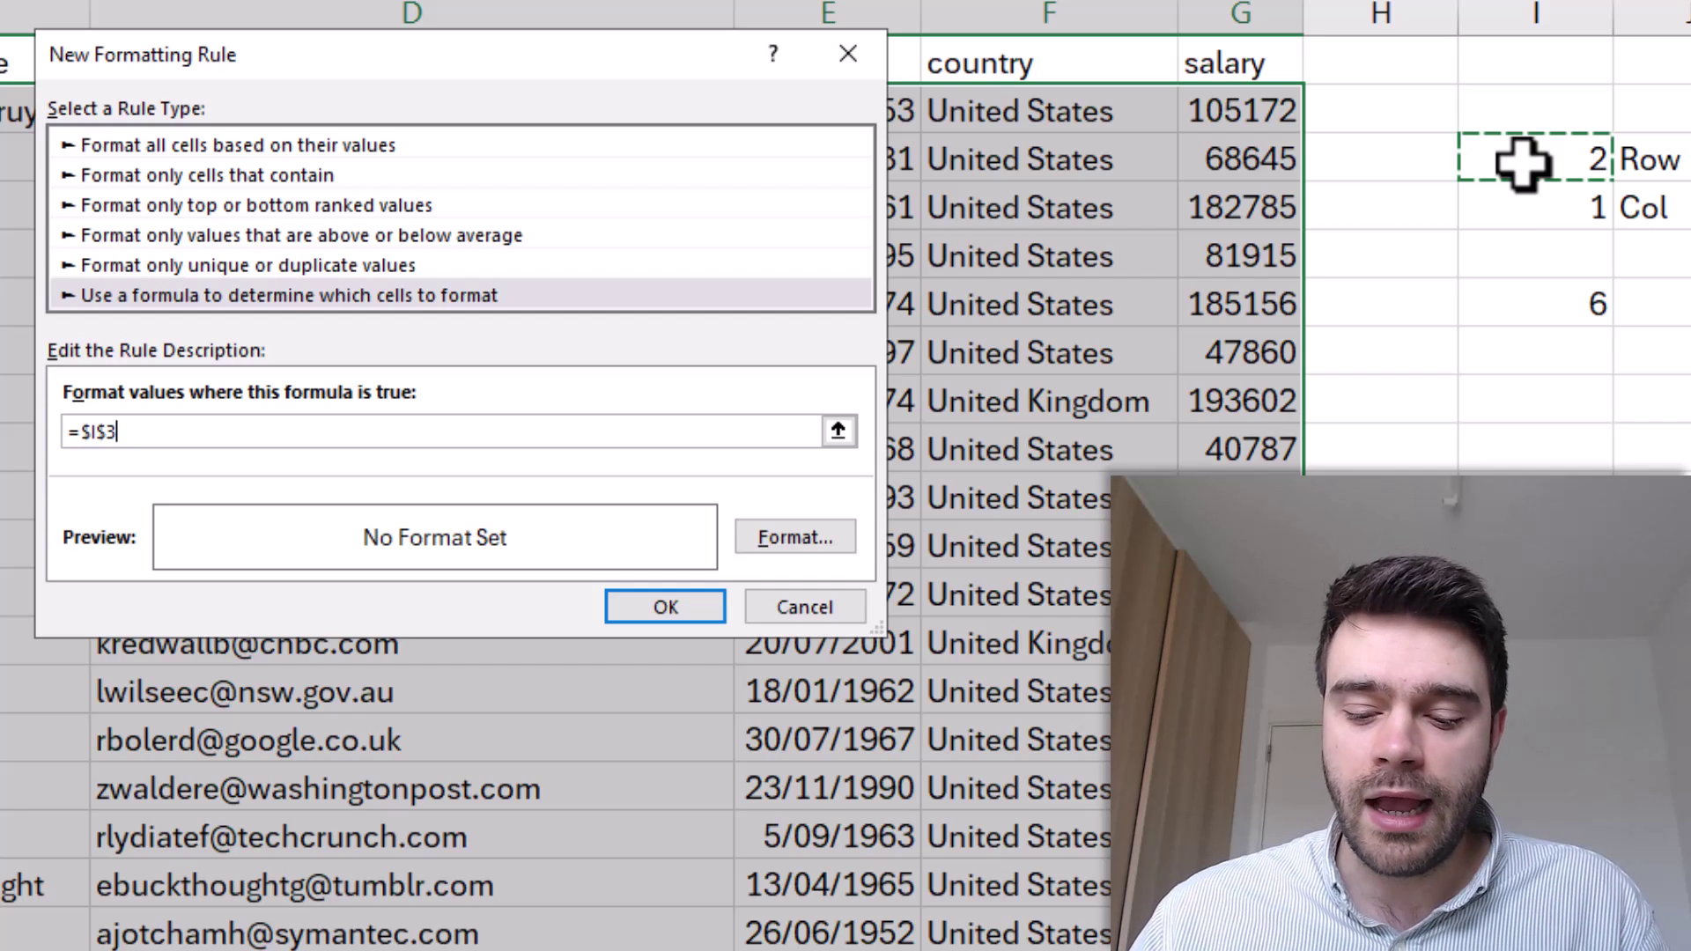
pyautogui.write('=')
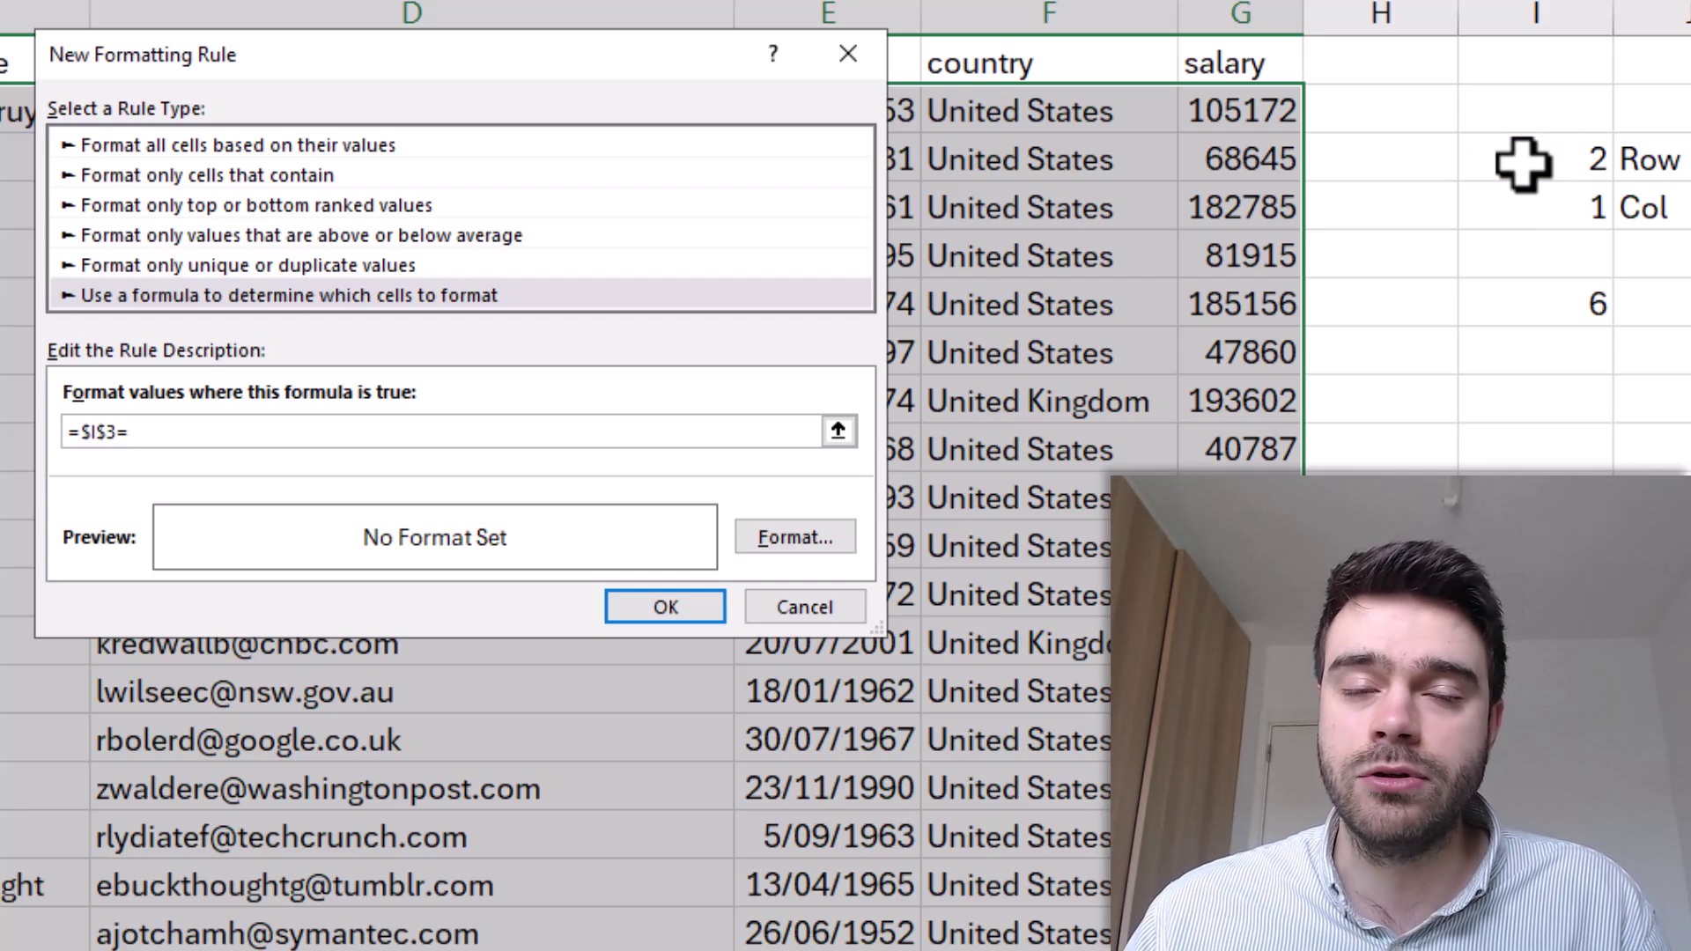
pyautogui.write('RO')
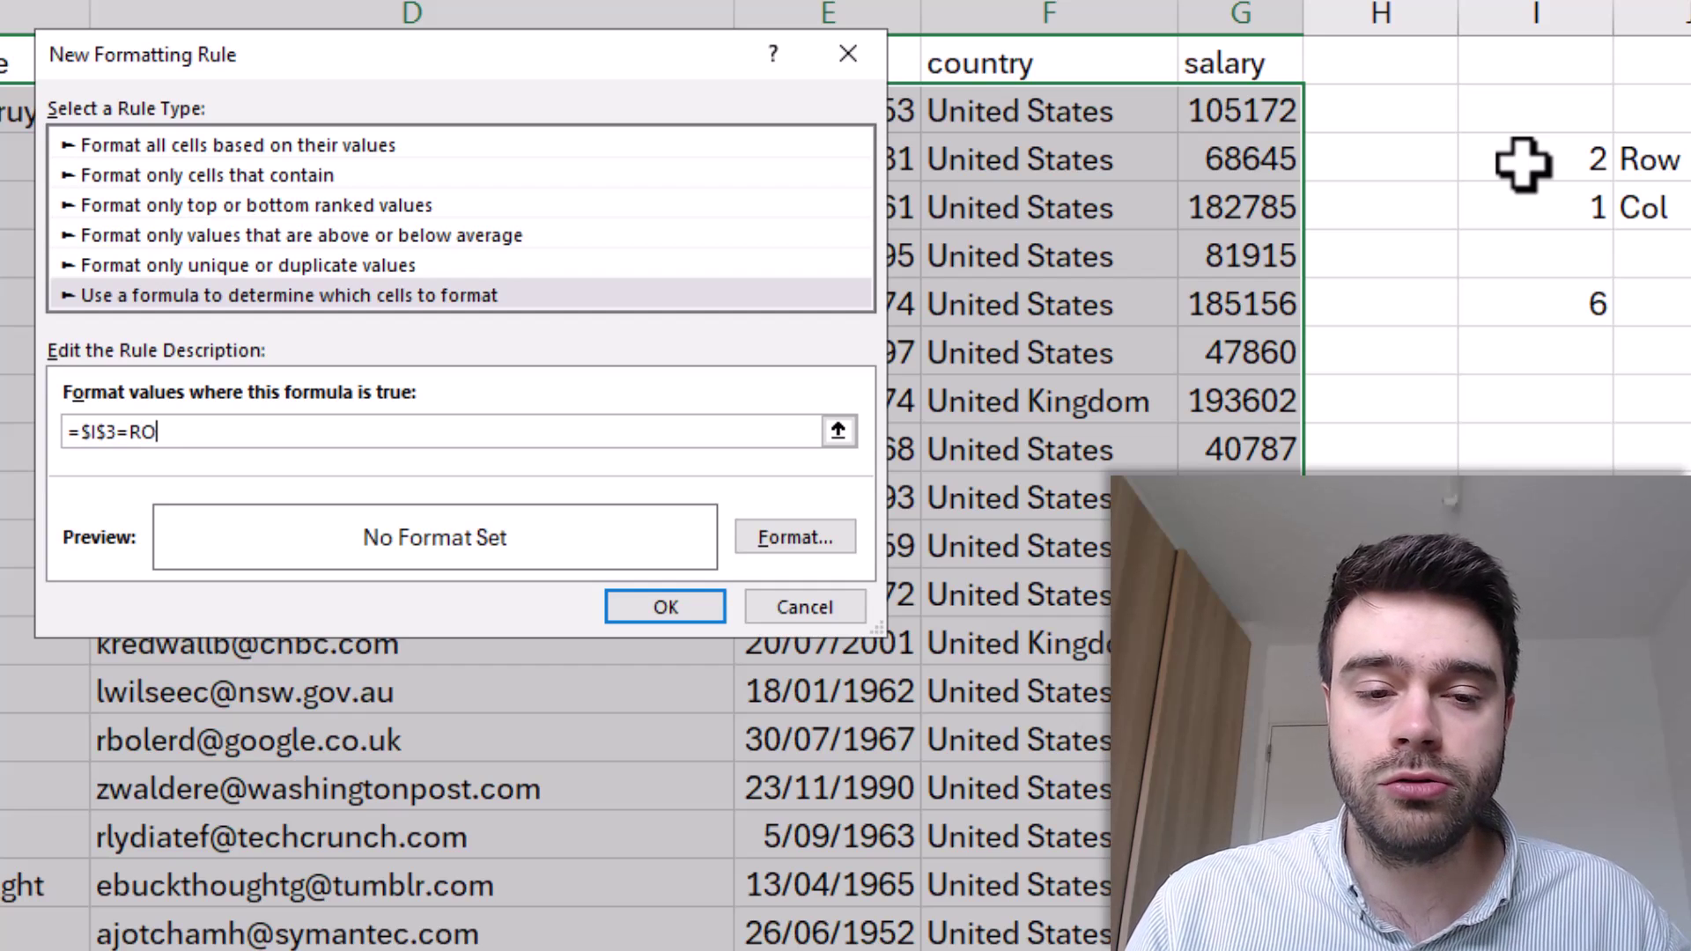
pyautogui.write('W()')
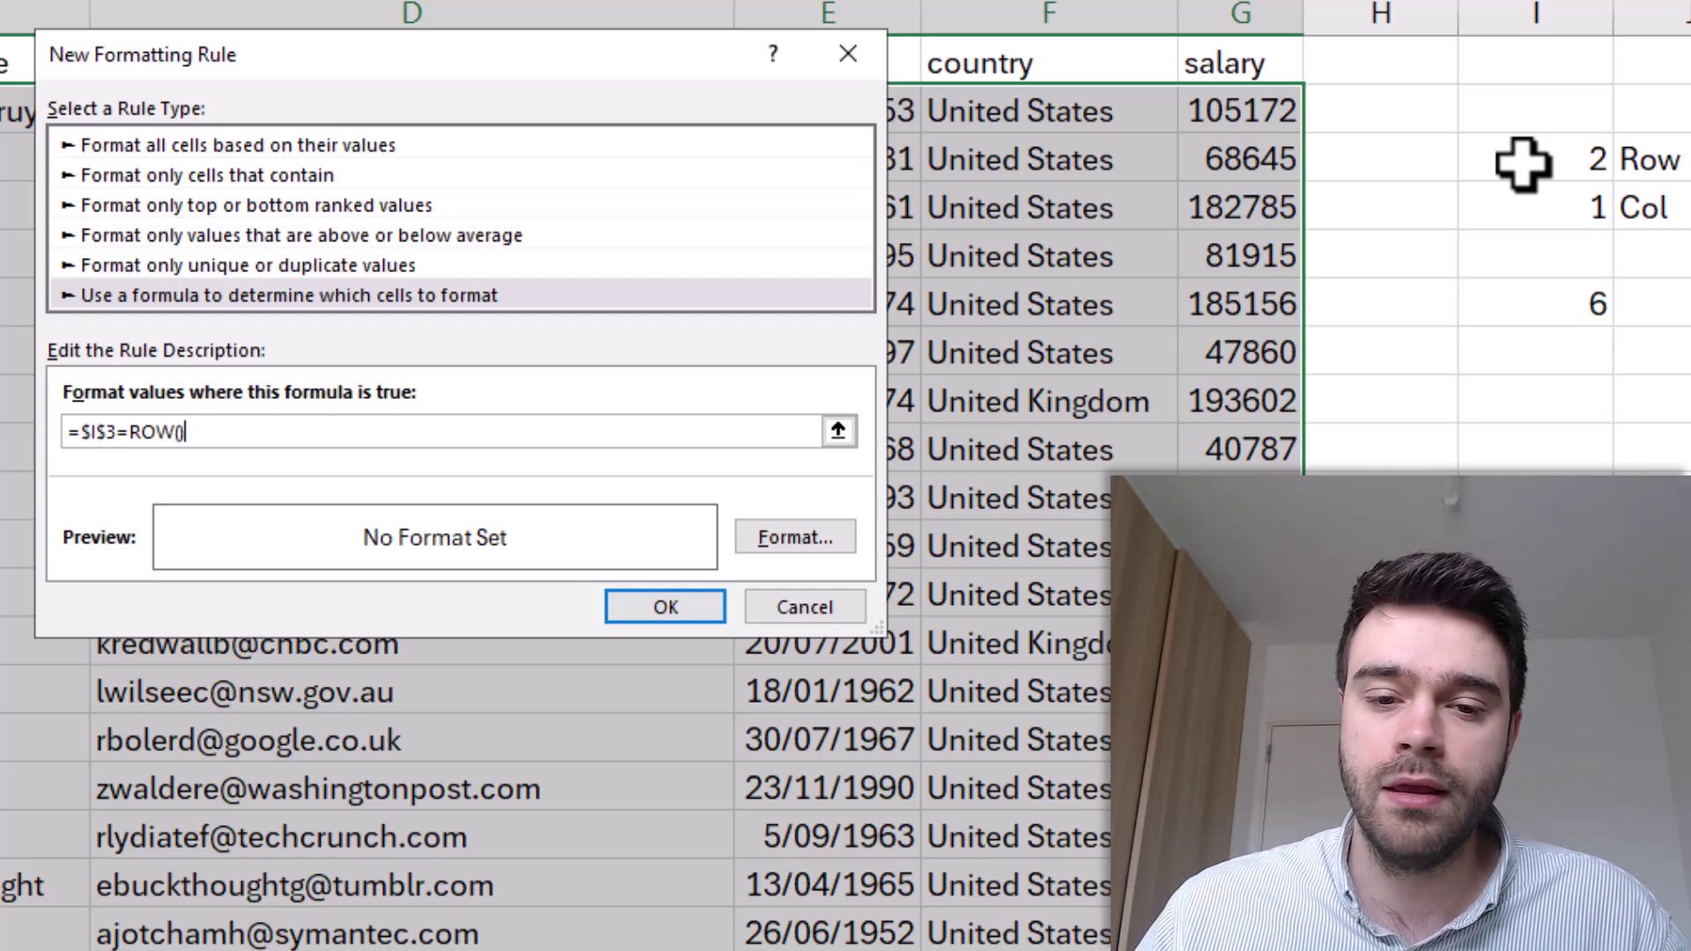
# Give the rule a light orange background fill and apply it to the customer data
pyautogui.click(836, 535)
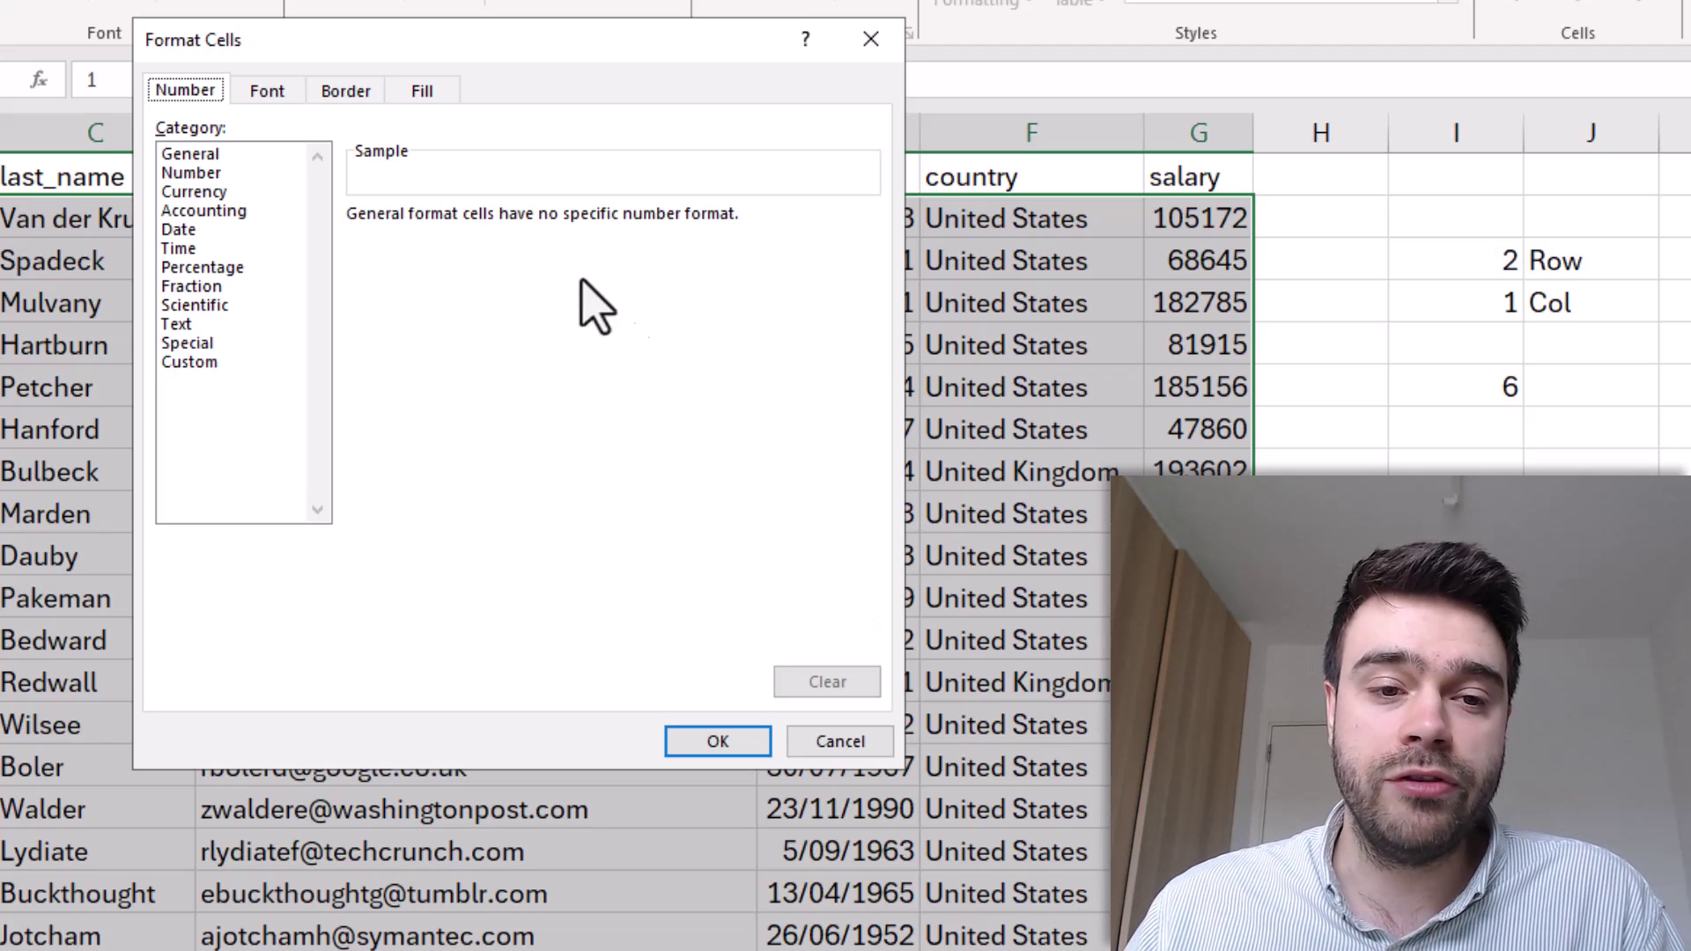
pyautogui.click(269, 92)
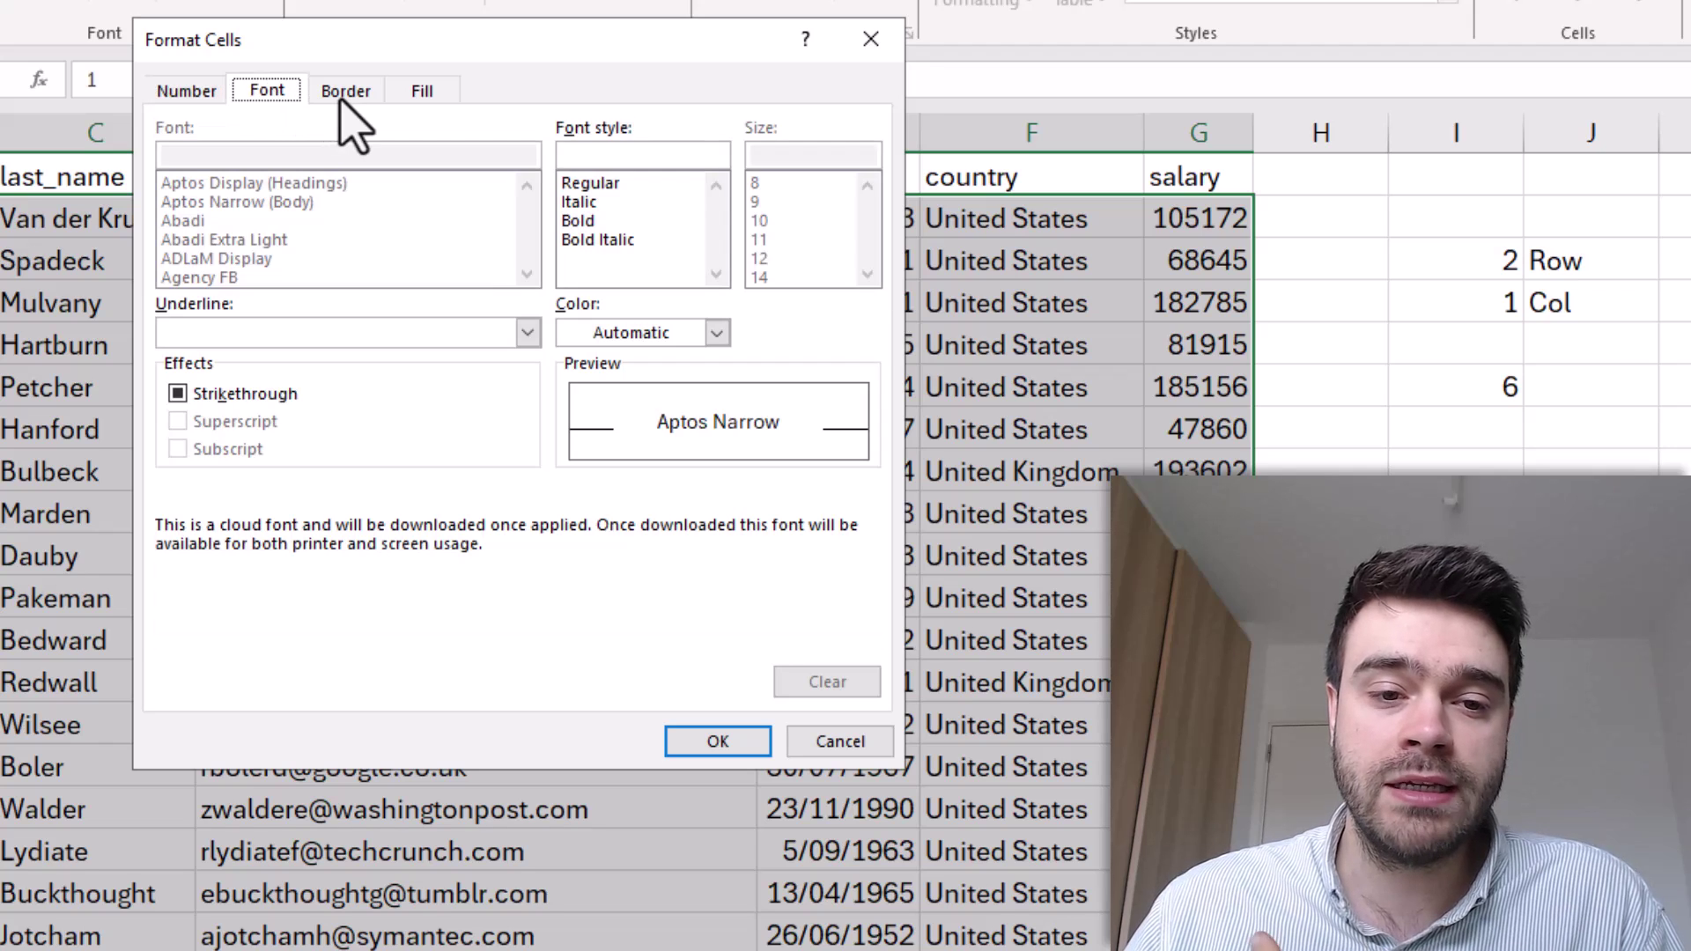
pyautogui.click(340, 92)
pyautogui.click(428, 92)
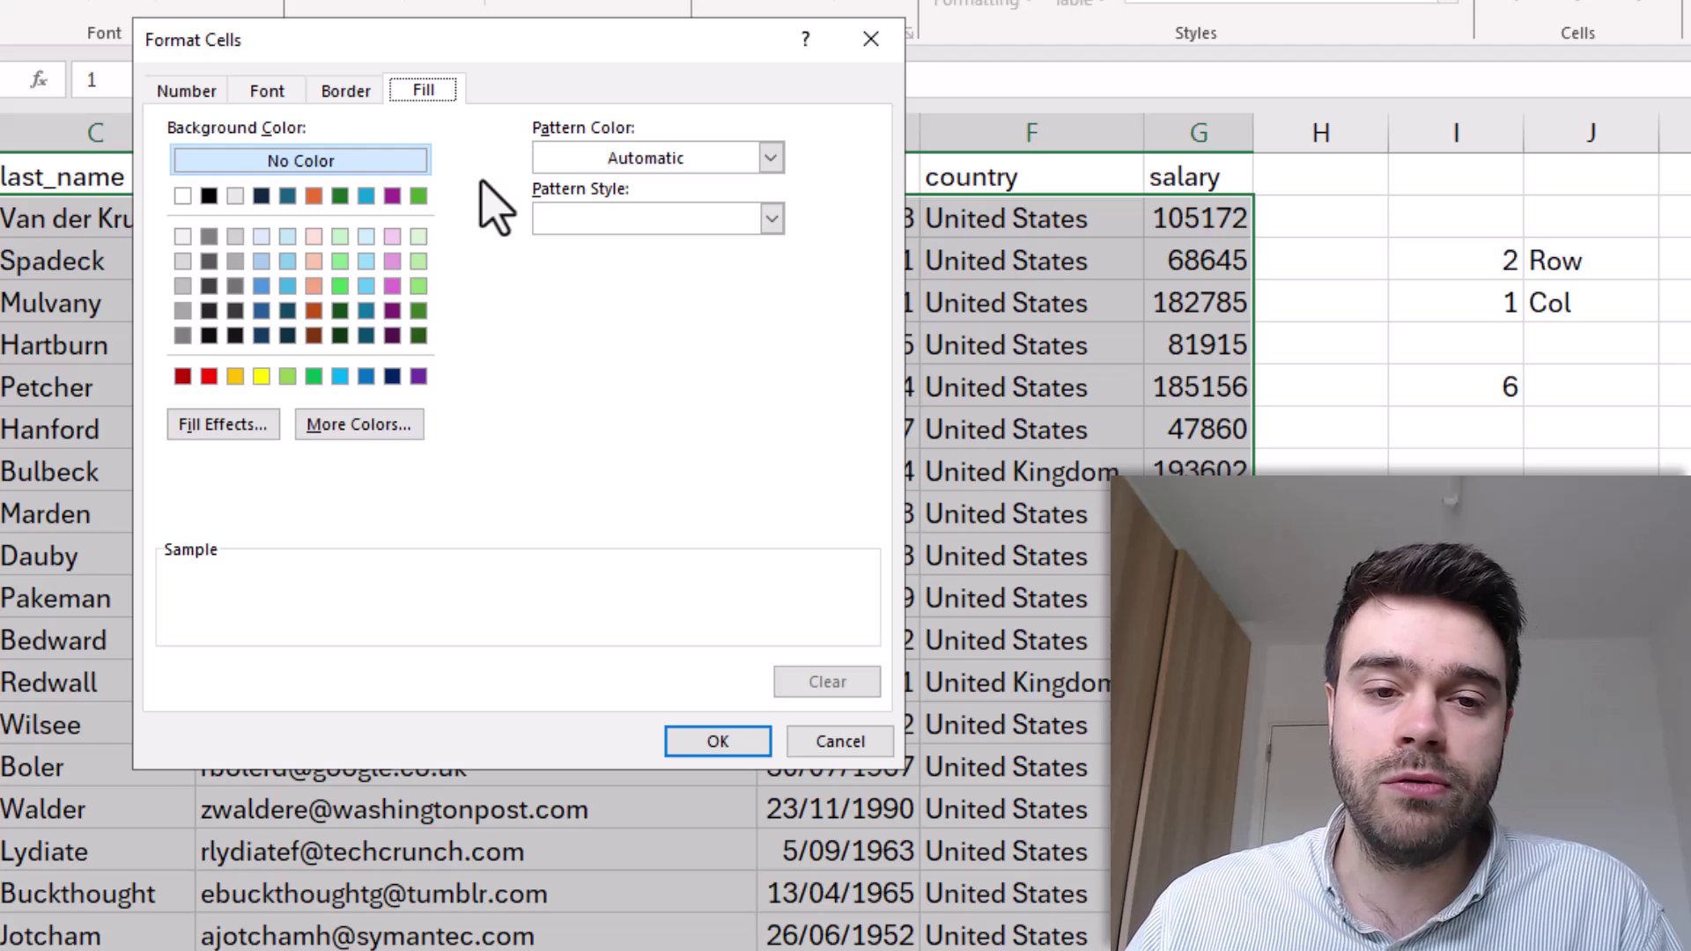
pyautogui.click(313, 285)
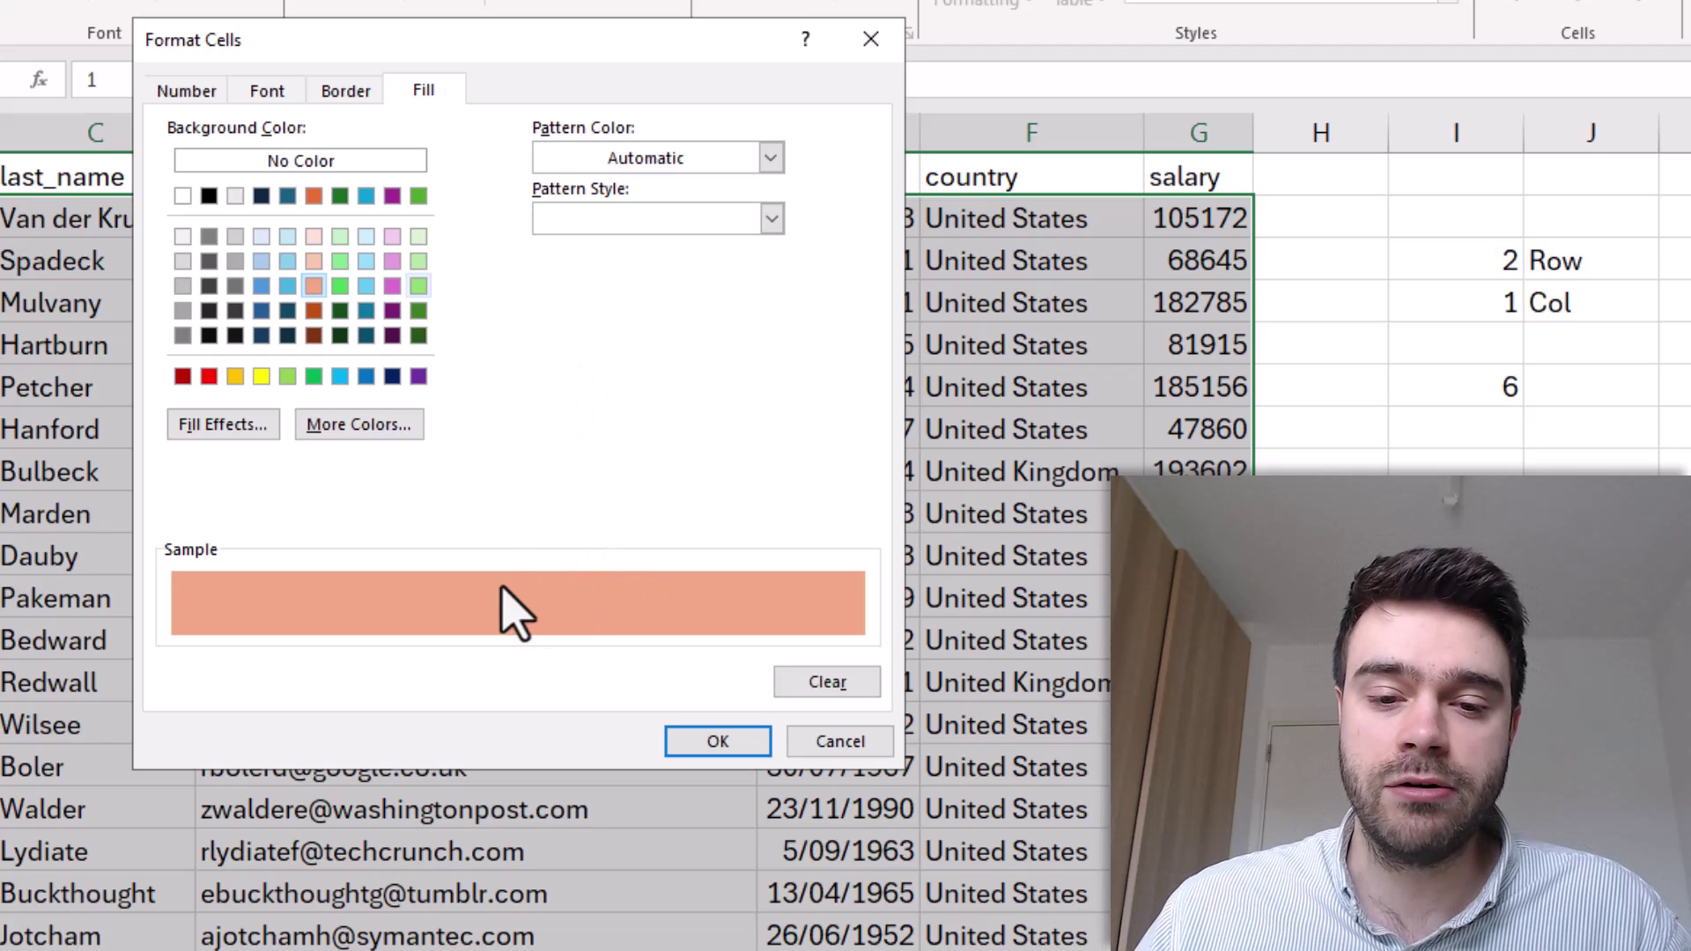
pyautogui.click(703, 742)
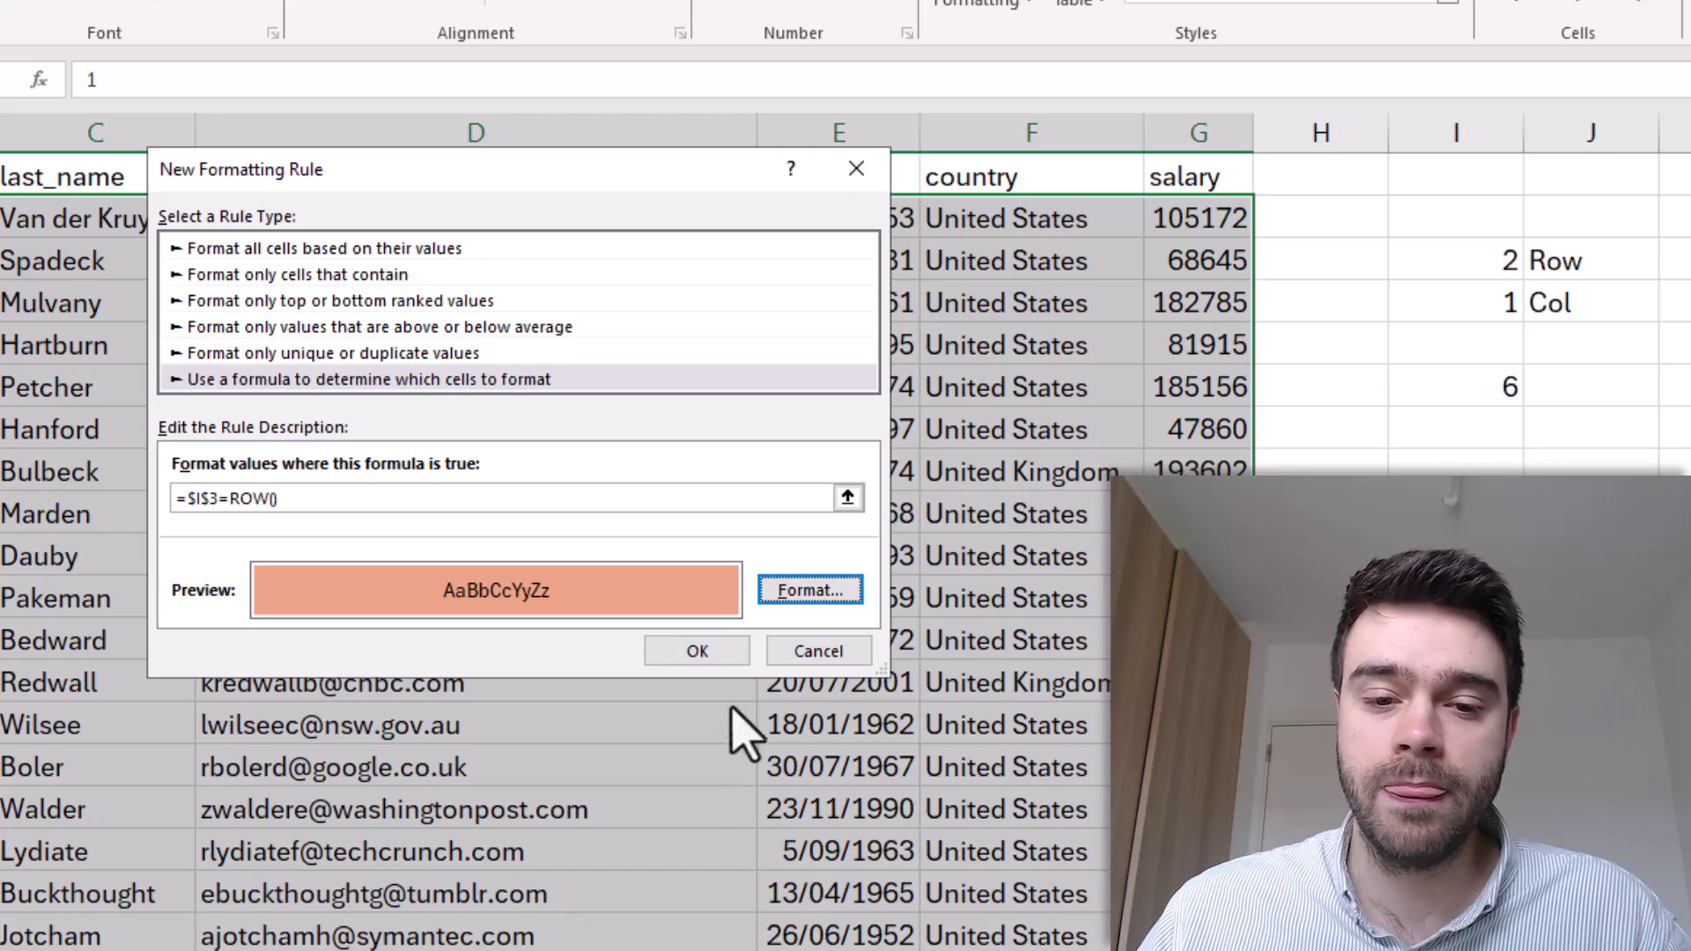
pyautogui.click(729, 651)
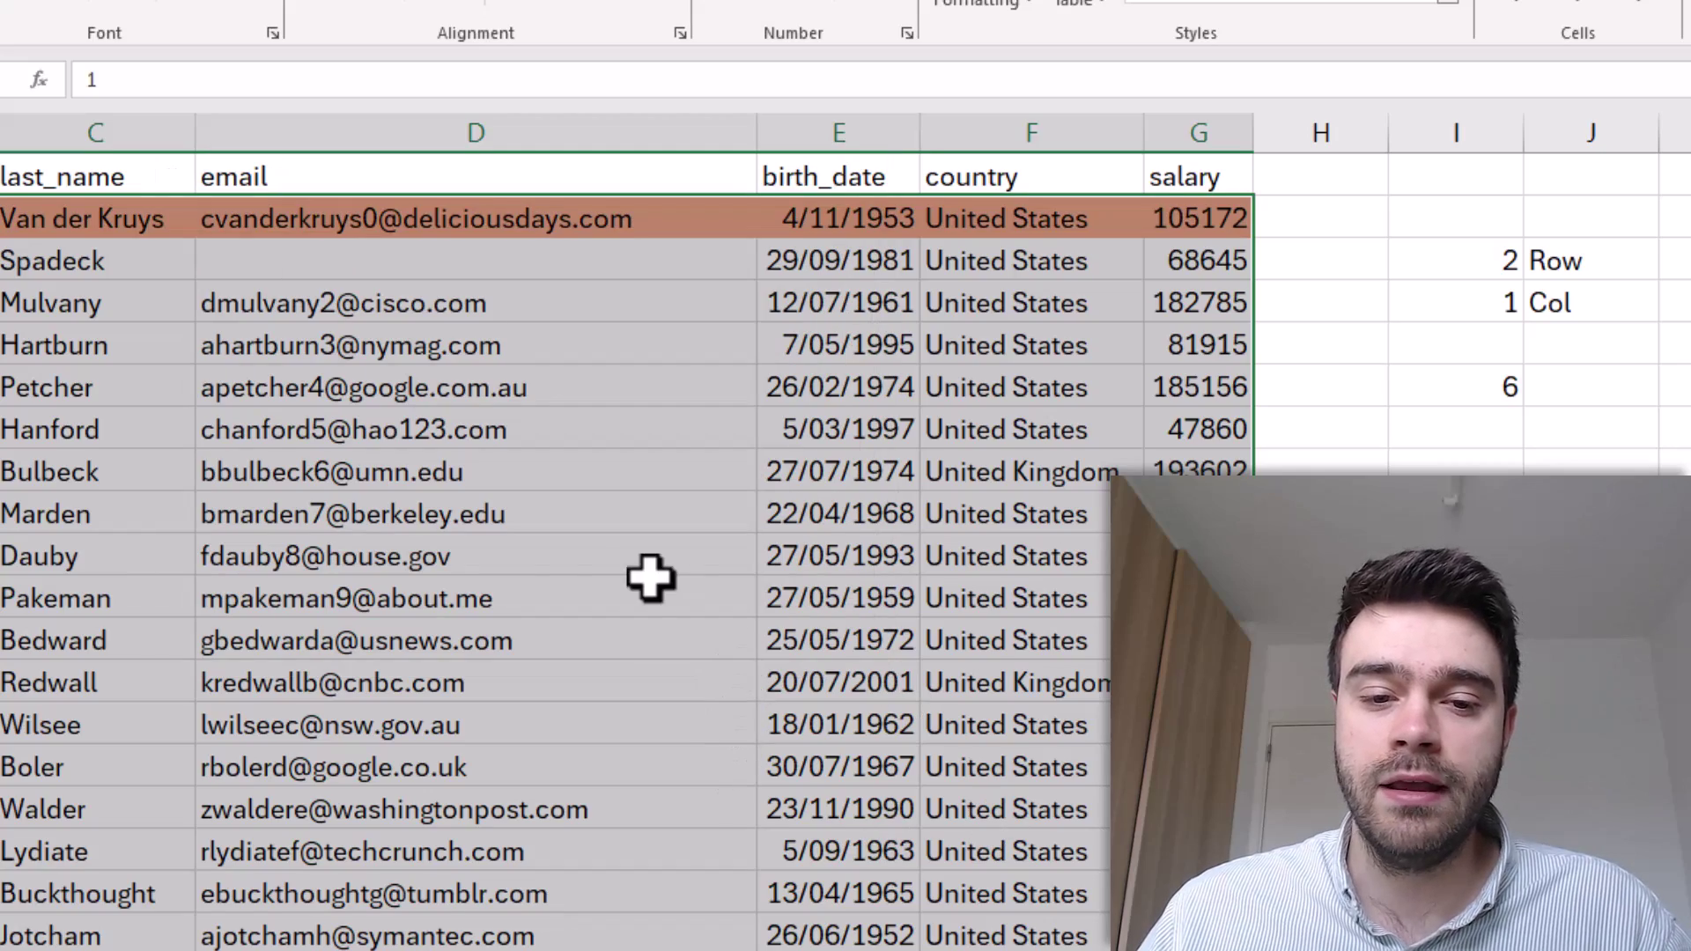
# Select cells in different rows inside and beside the customer data, ending on I3, to test the row highlighting
pyautogui.click(539, 515)
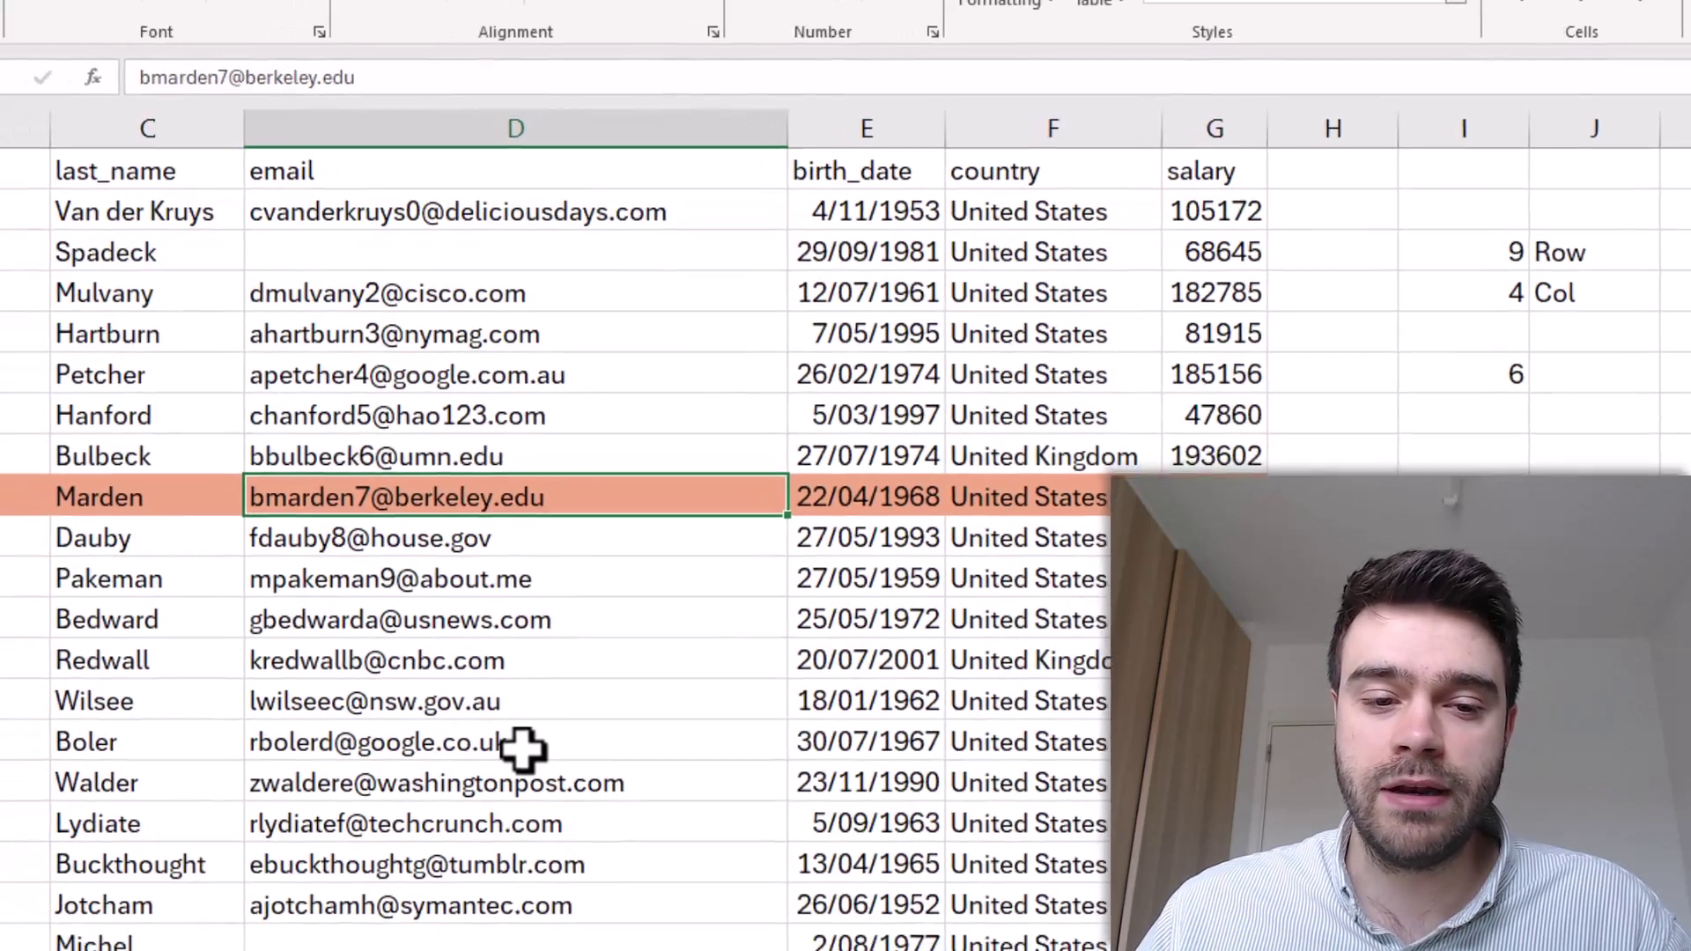
pyautogui.click(519, 744)
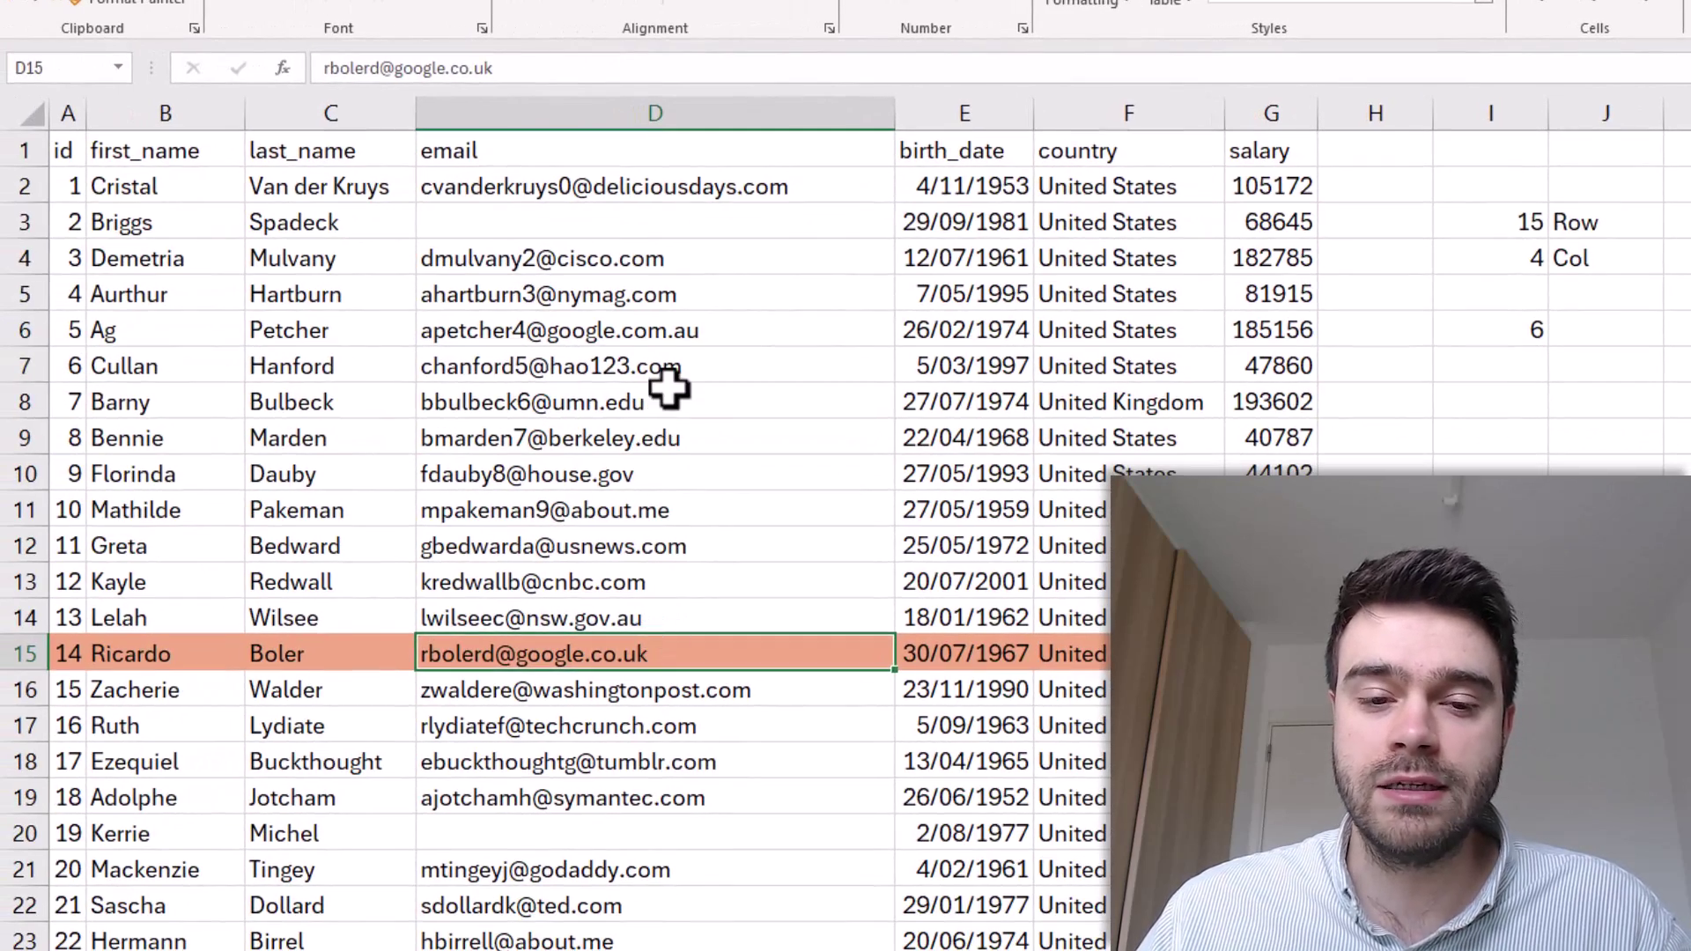
pyautogui.click(532, 449)
pyautogui.click(691, 334)
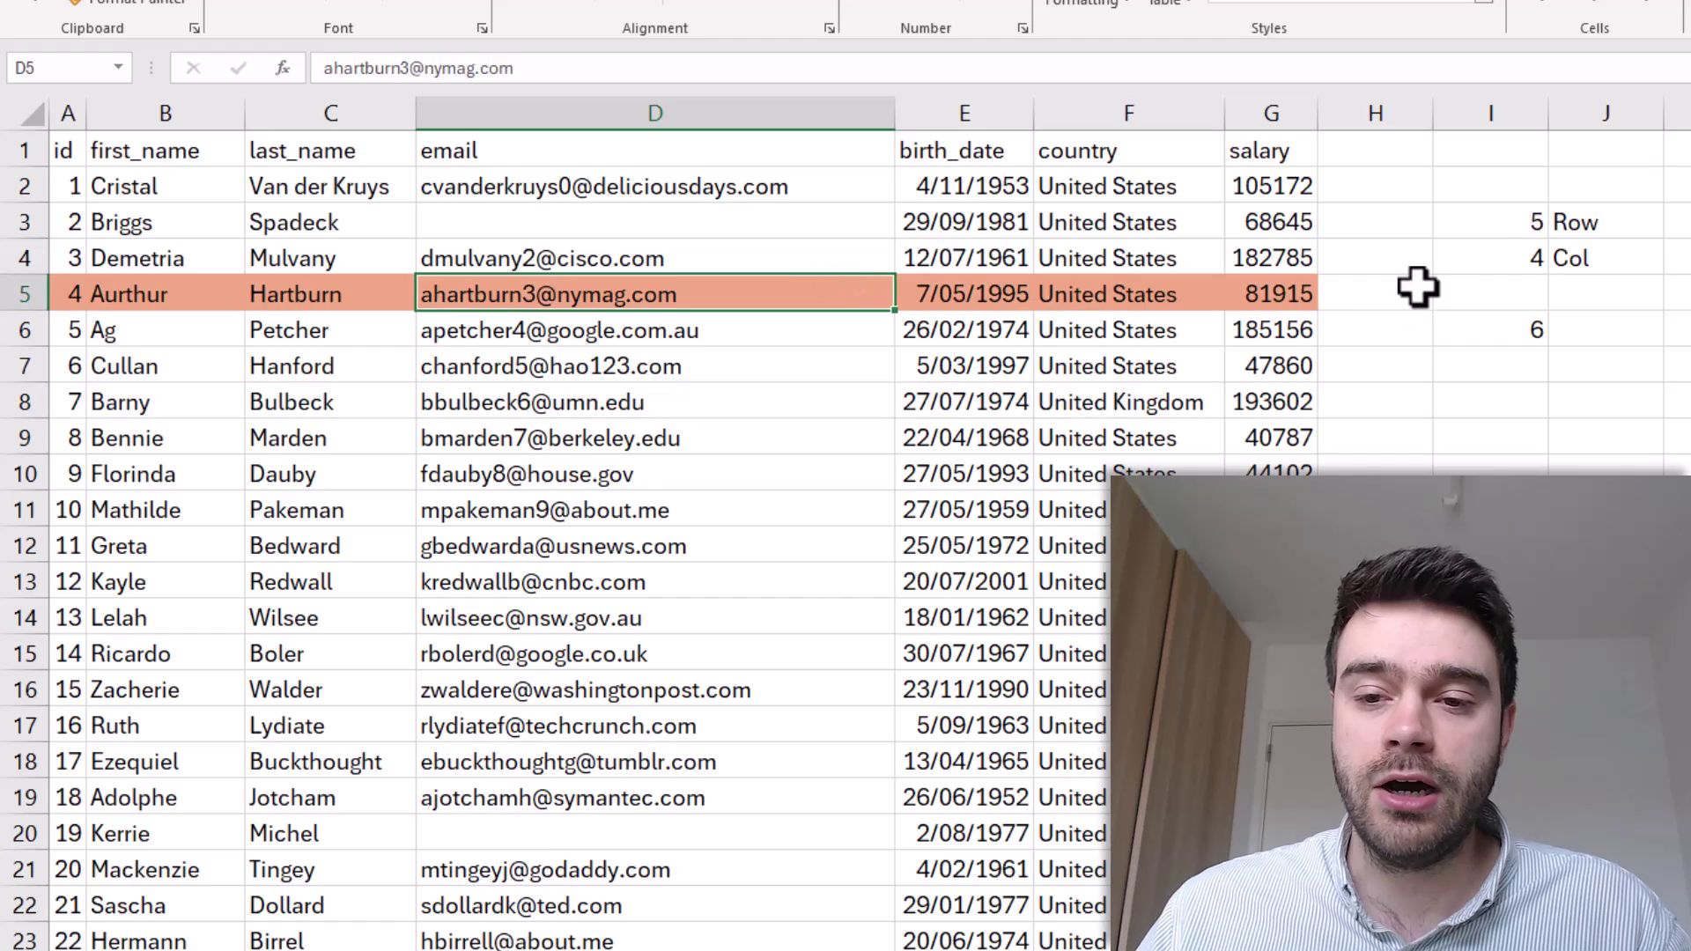
pyautogui.click(1488, 222)
pyautogui.click(725, 476)
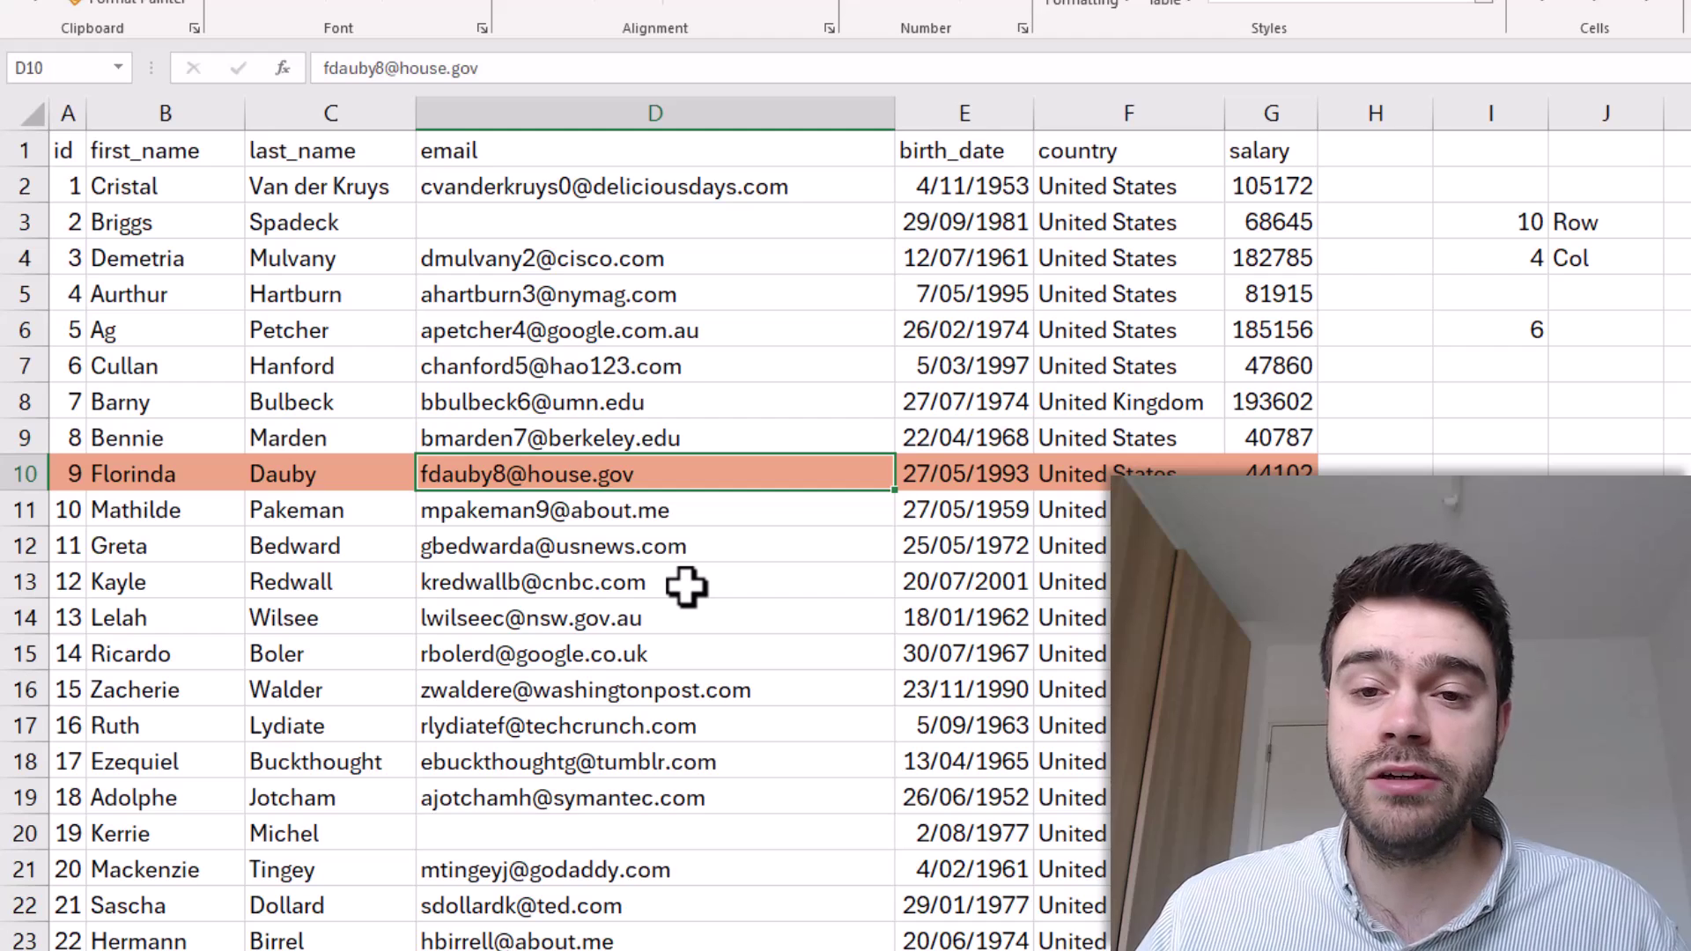
pyautogui.click(700, 612)
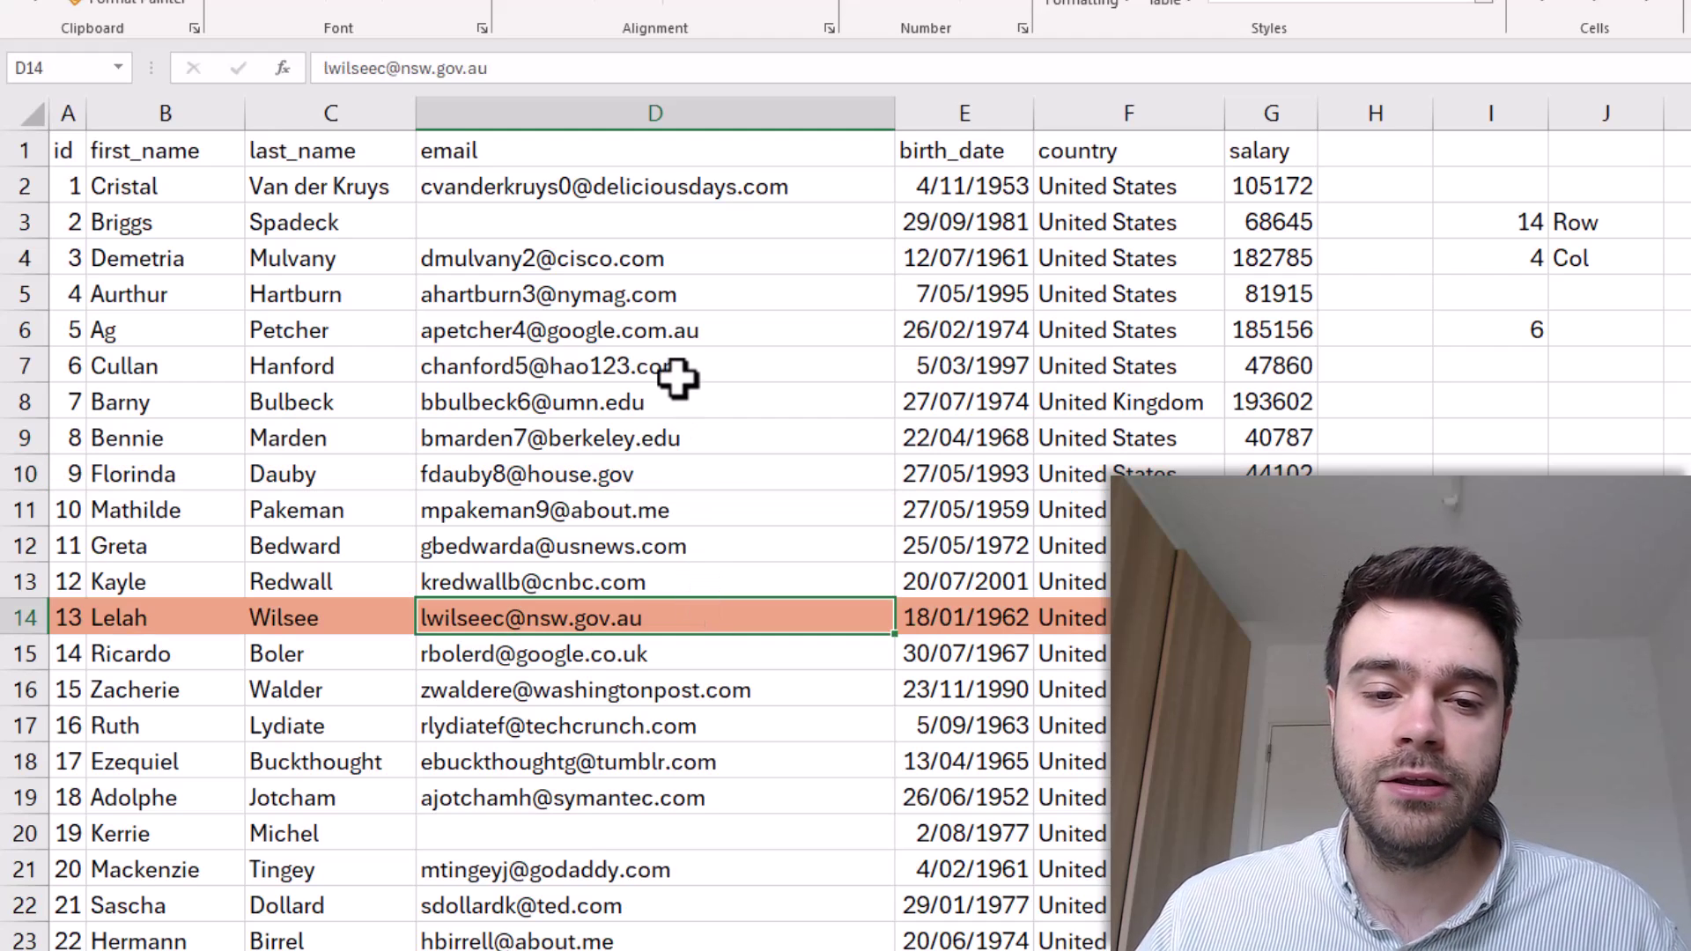
pyautogui.click(677, 377)
pyautogui.click(617, 542)
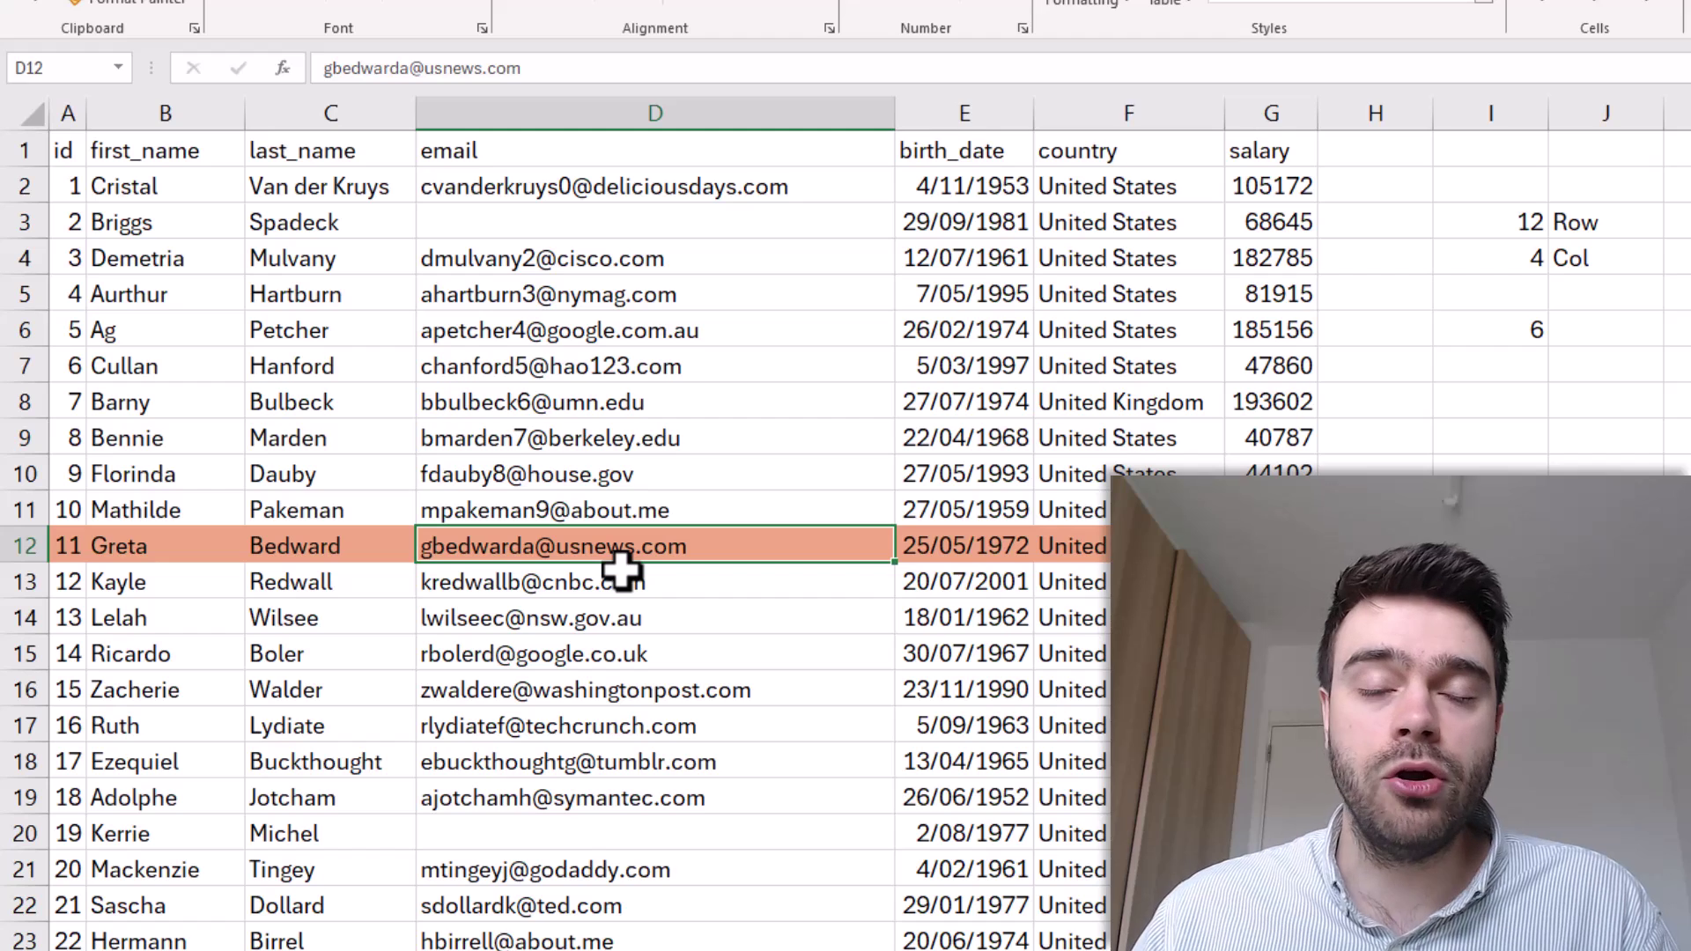
pyautogui.click(1464, 257)
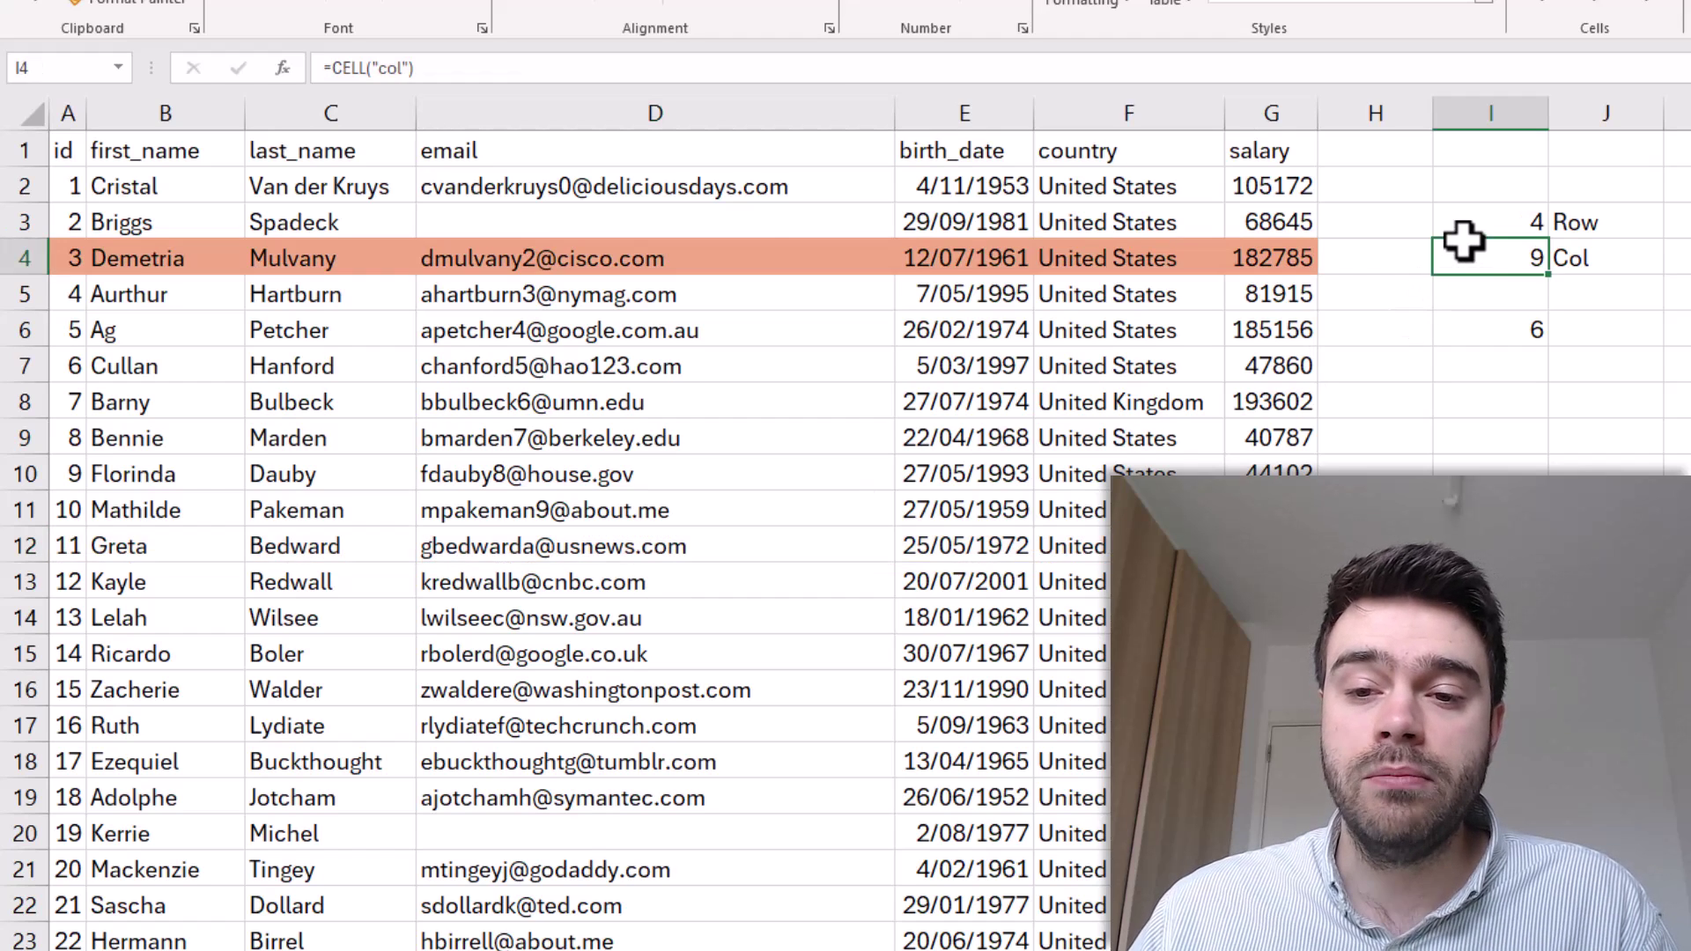
pyautogui.click(1466, 225)
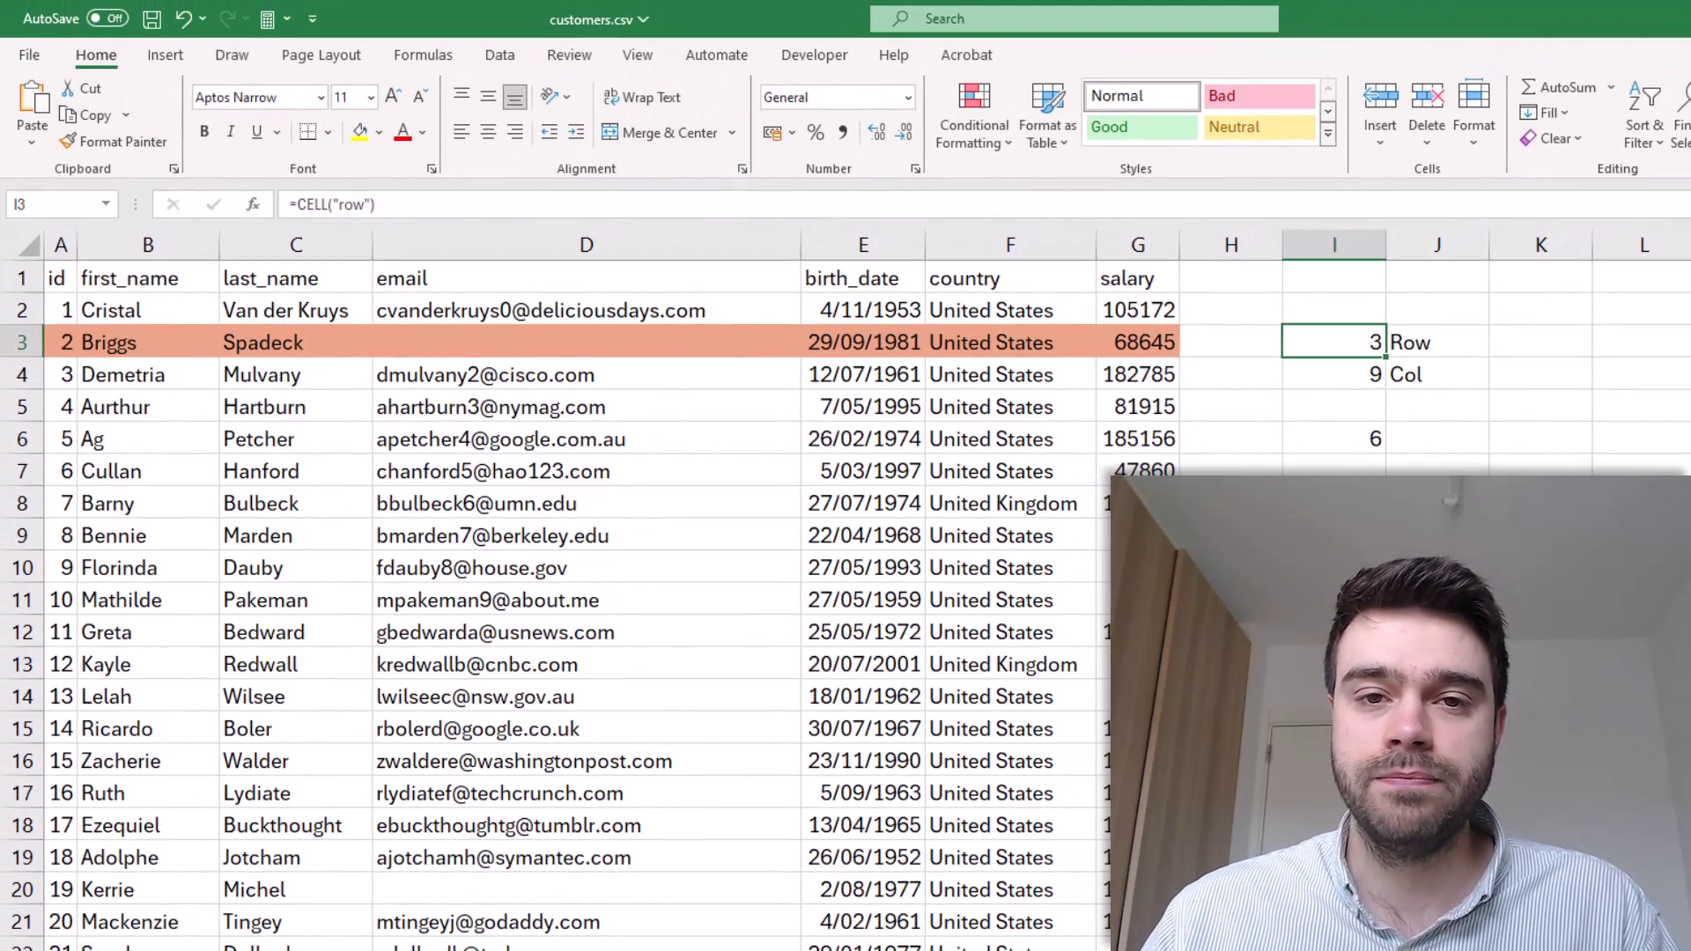
# List the conditional formatting rules for this worksheet and open the =$I$3=ROW() rule for editing
pyautogui.click(993, 141)
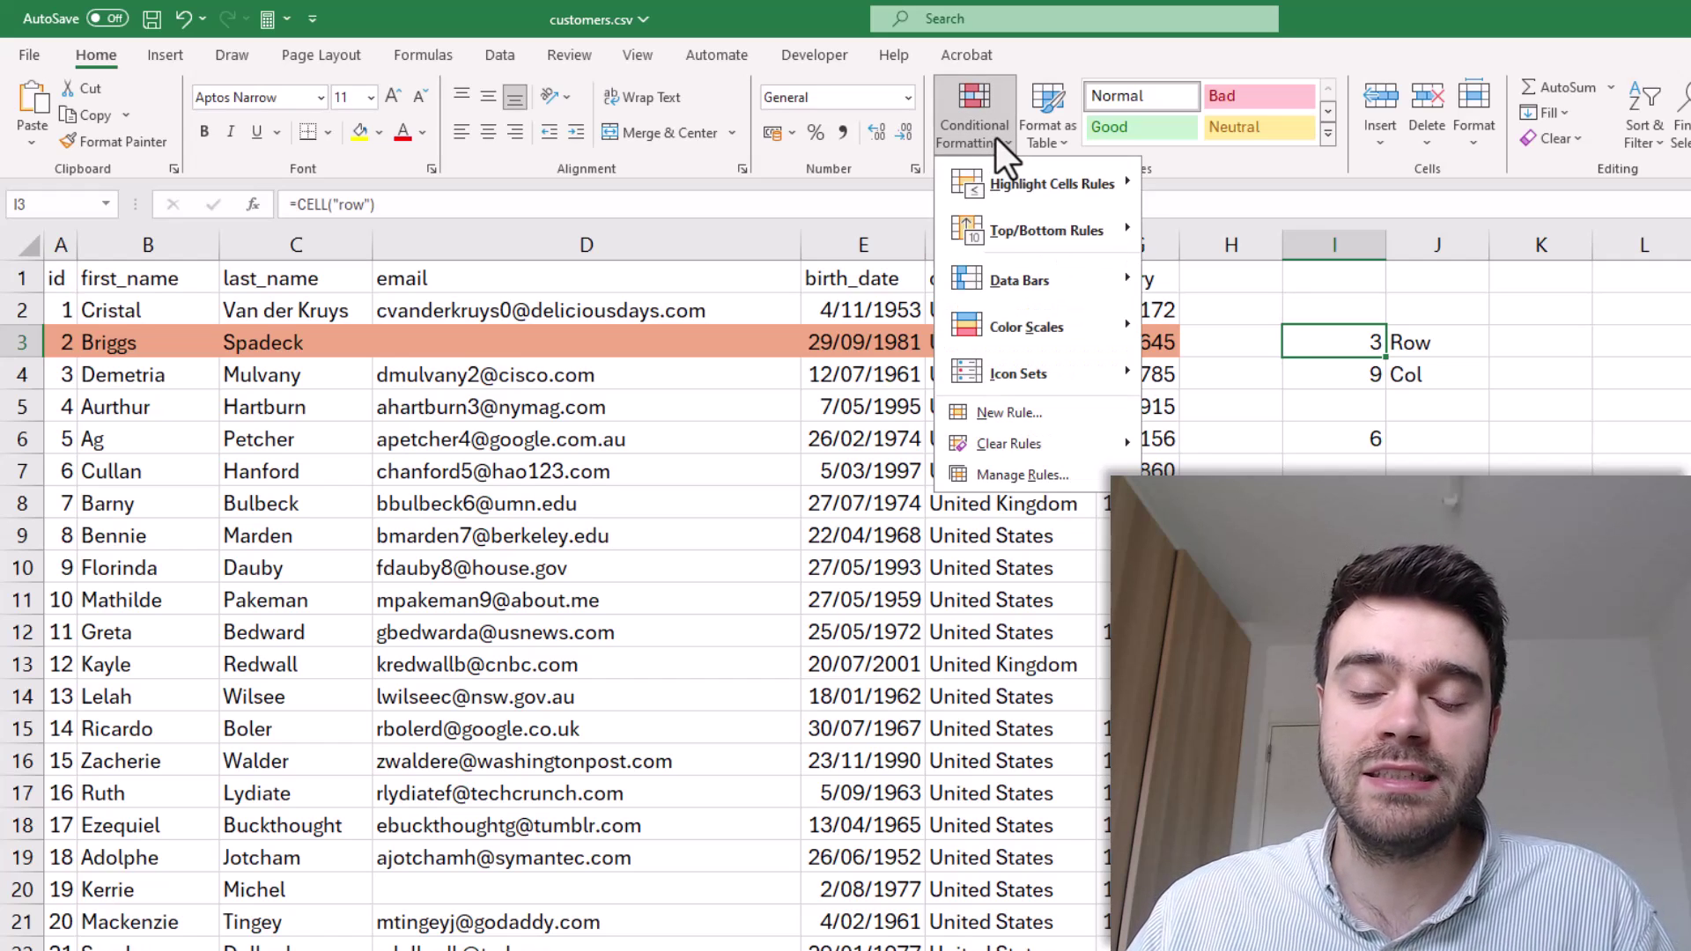
pyautogui.click(1049, 474)
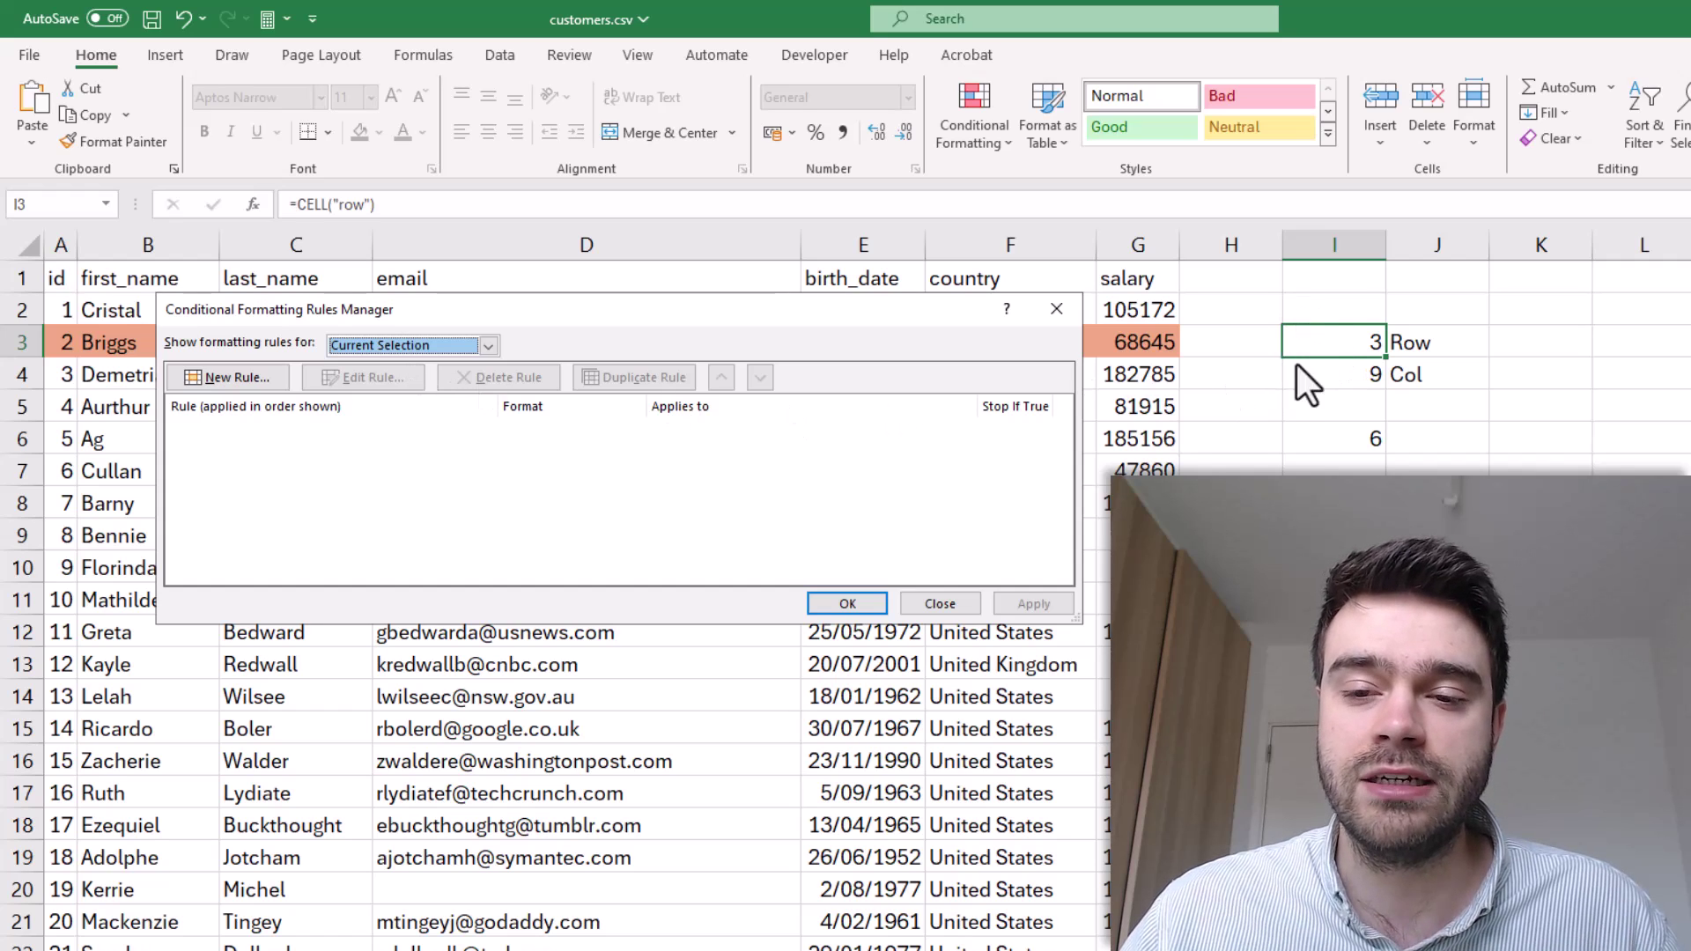
pyautogui.click(494, 350)
pyautogui.click(473, 385)
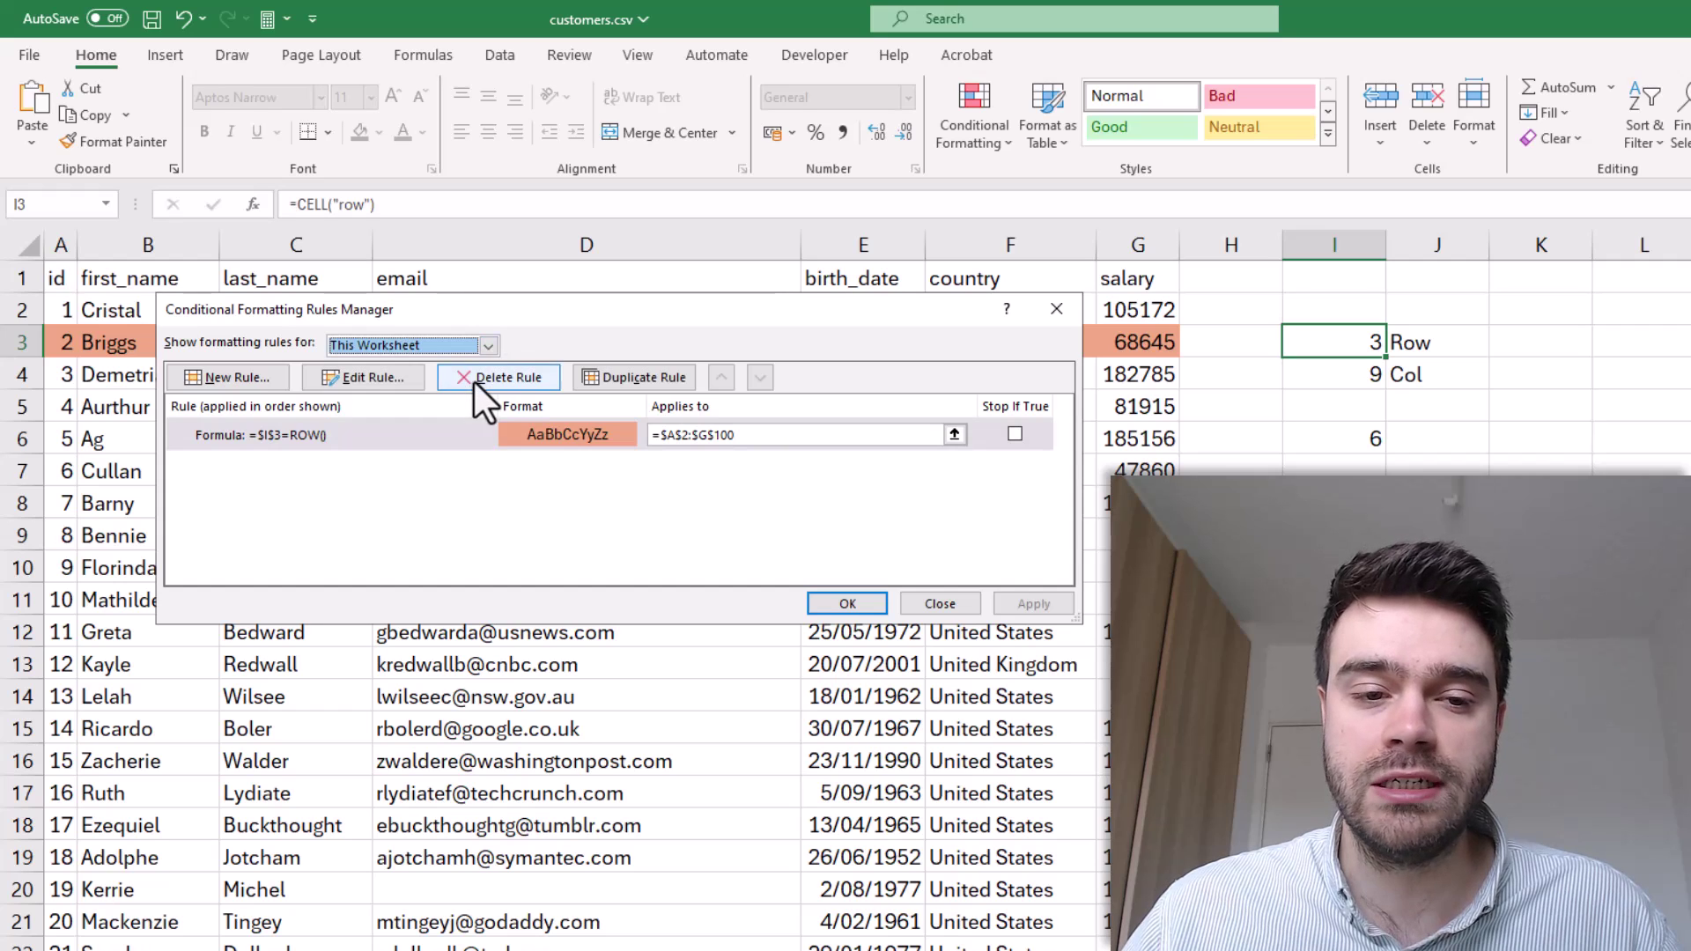
pyautogui.click(389, 435)
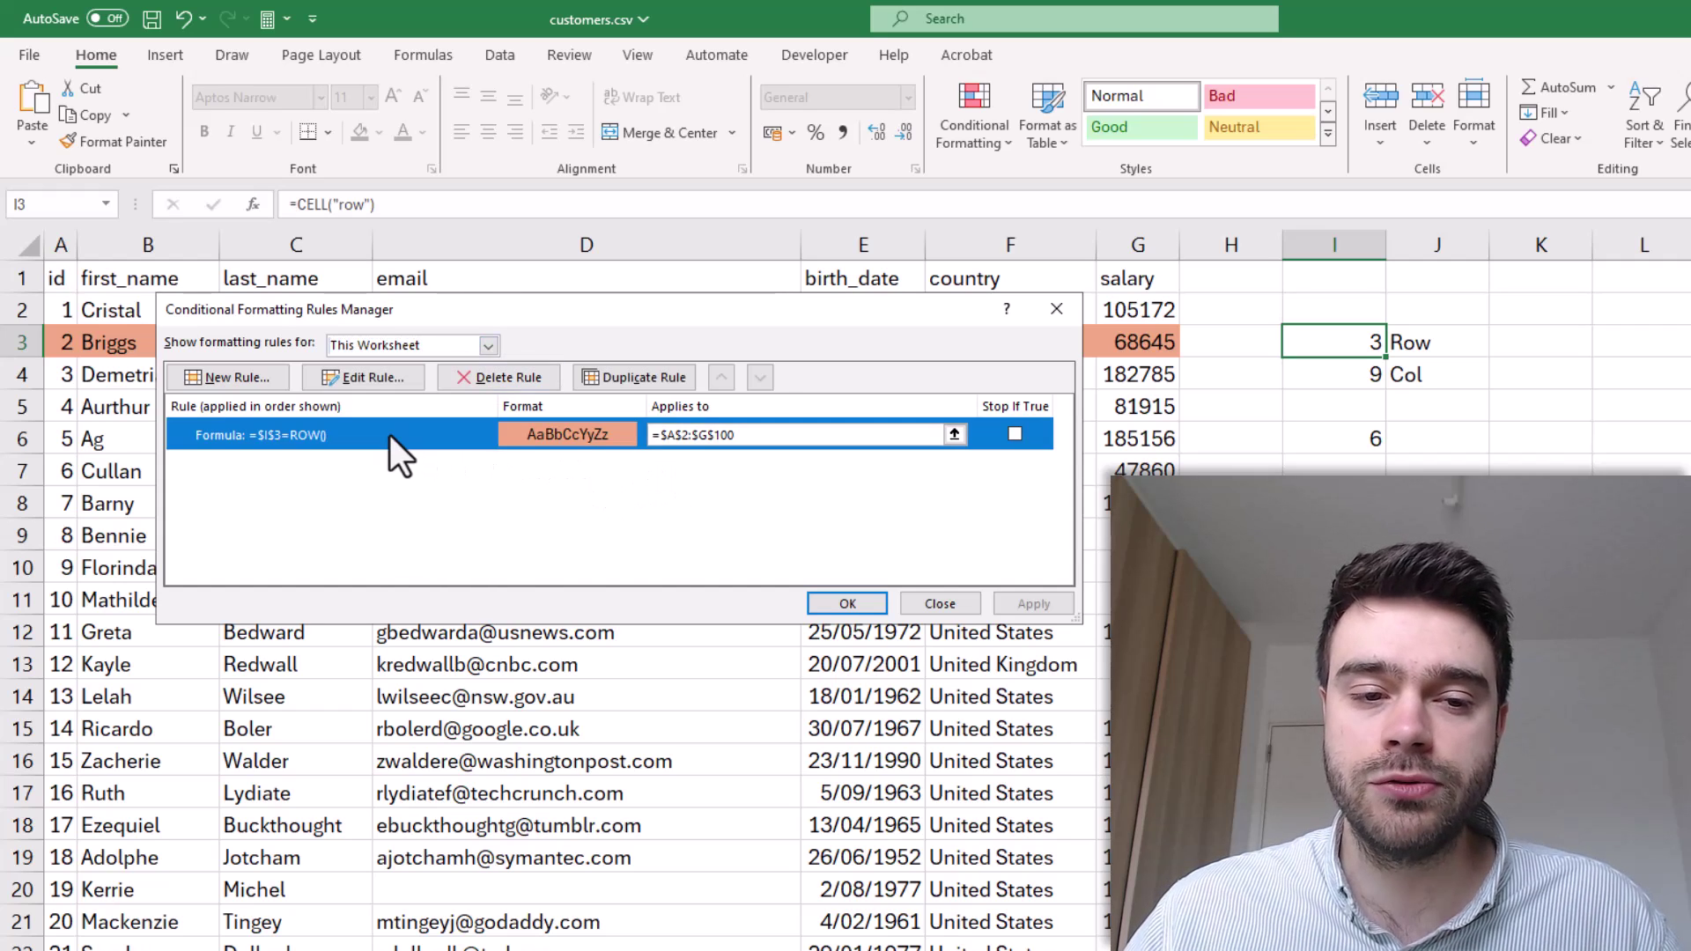
pyautogui.click(398, 385)
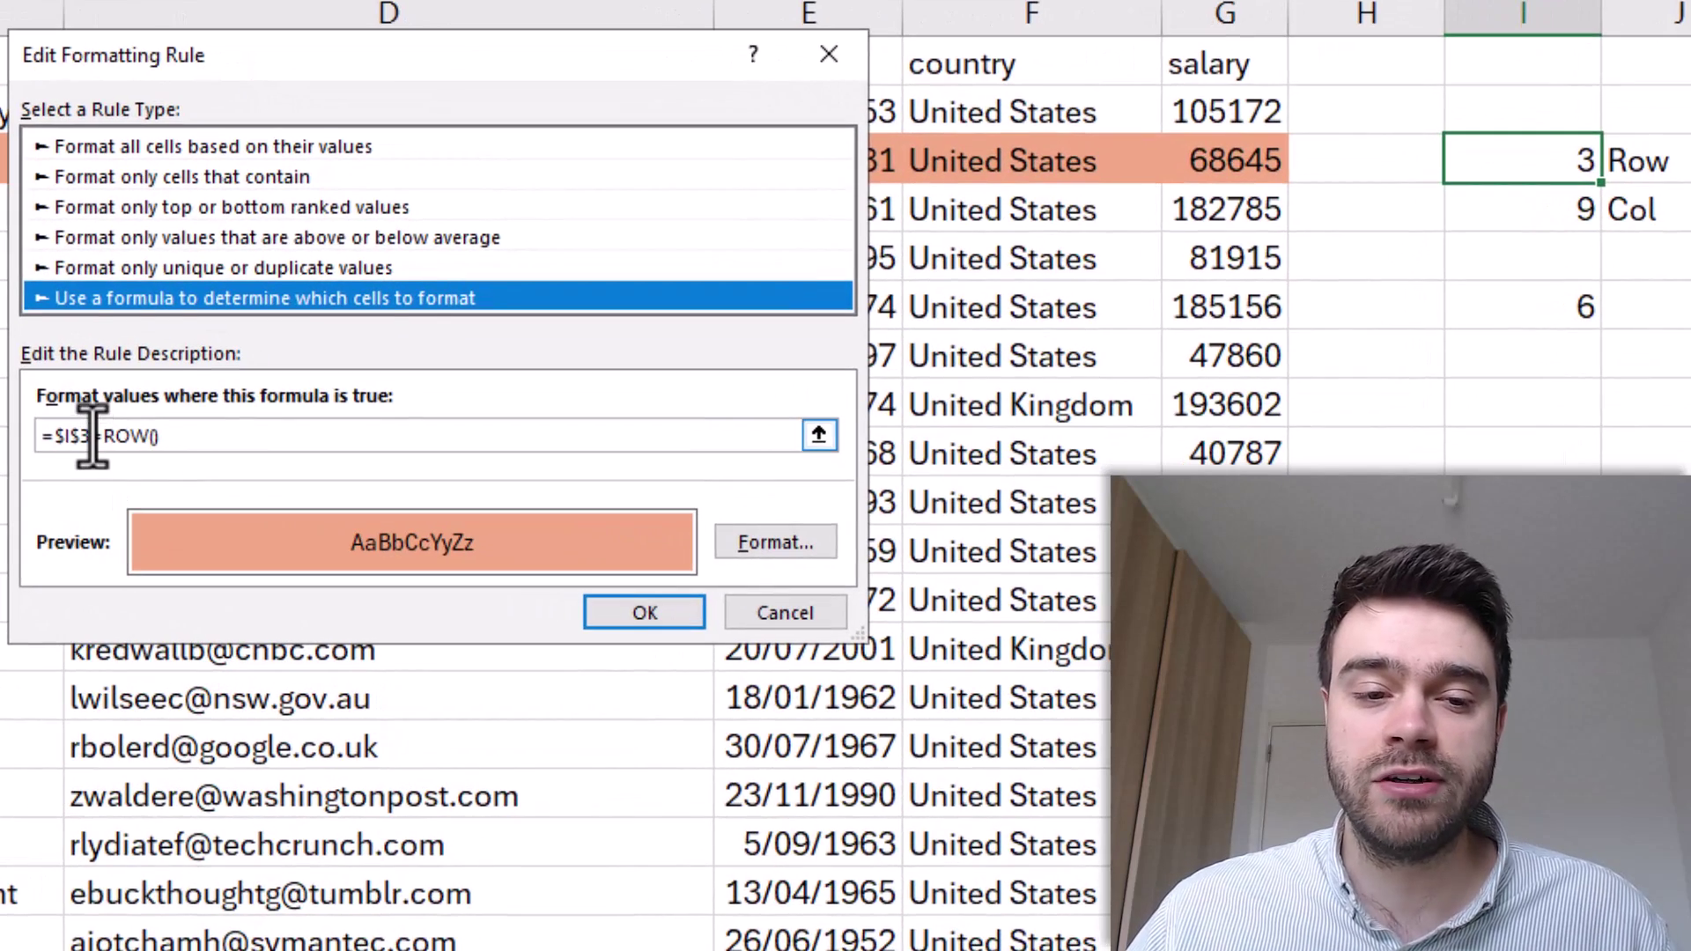
# Replace $I$3 in the formatting rule's formula so it reads =CELL("row")=ROW(), and apply the edited rule
pyautogui.click(310, 499)
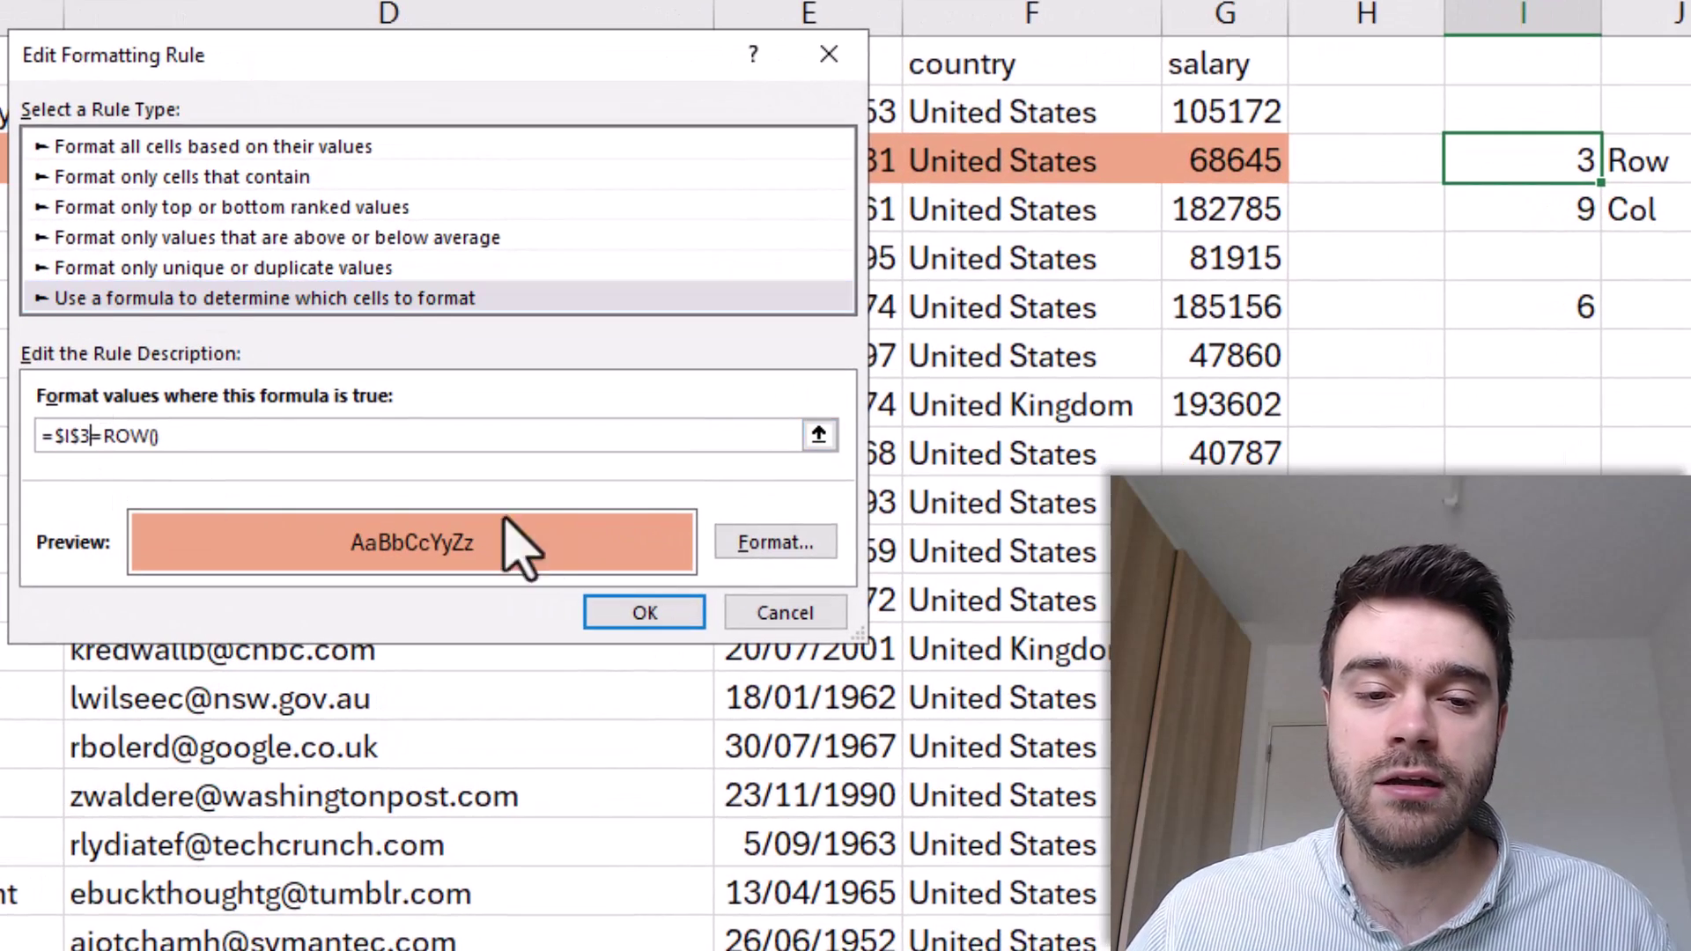
pyautogui.press('BackSpace')
pyautogui.press('BackSpace')
pyautogui.press('BackSpace')
pyautogui.press('BackSpace')
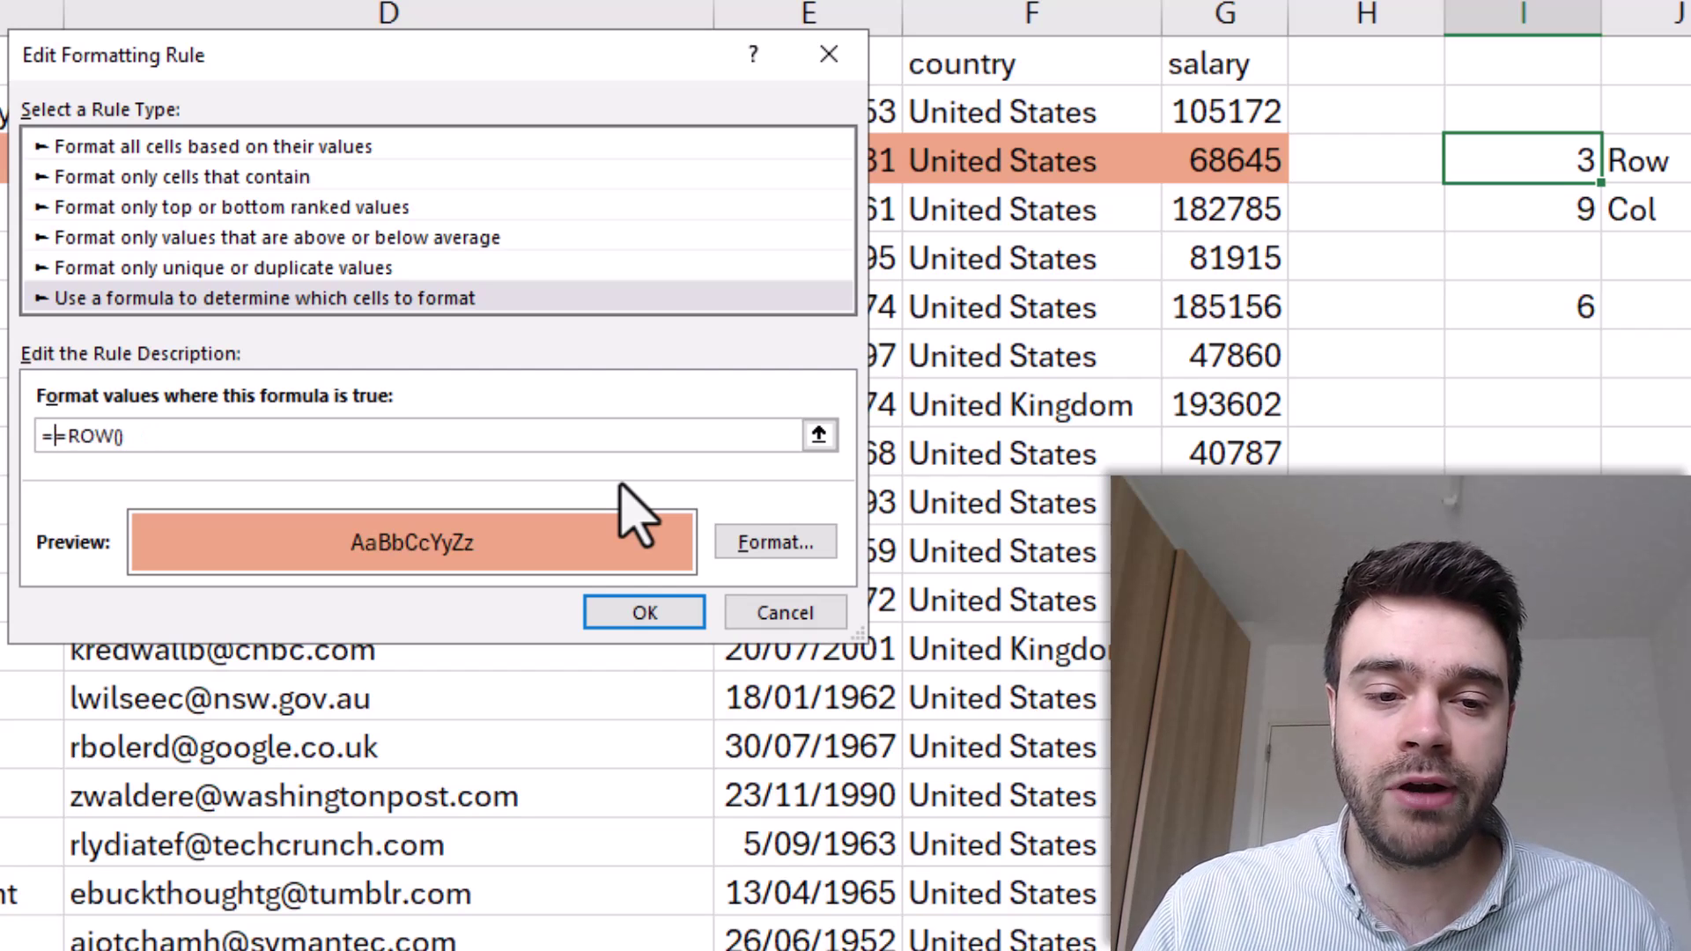
pyautogui.write('CELL(')
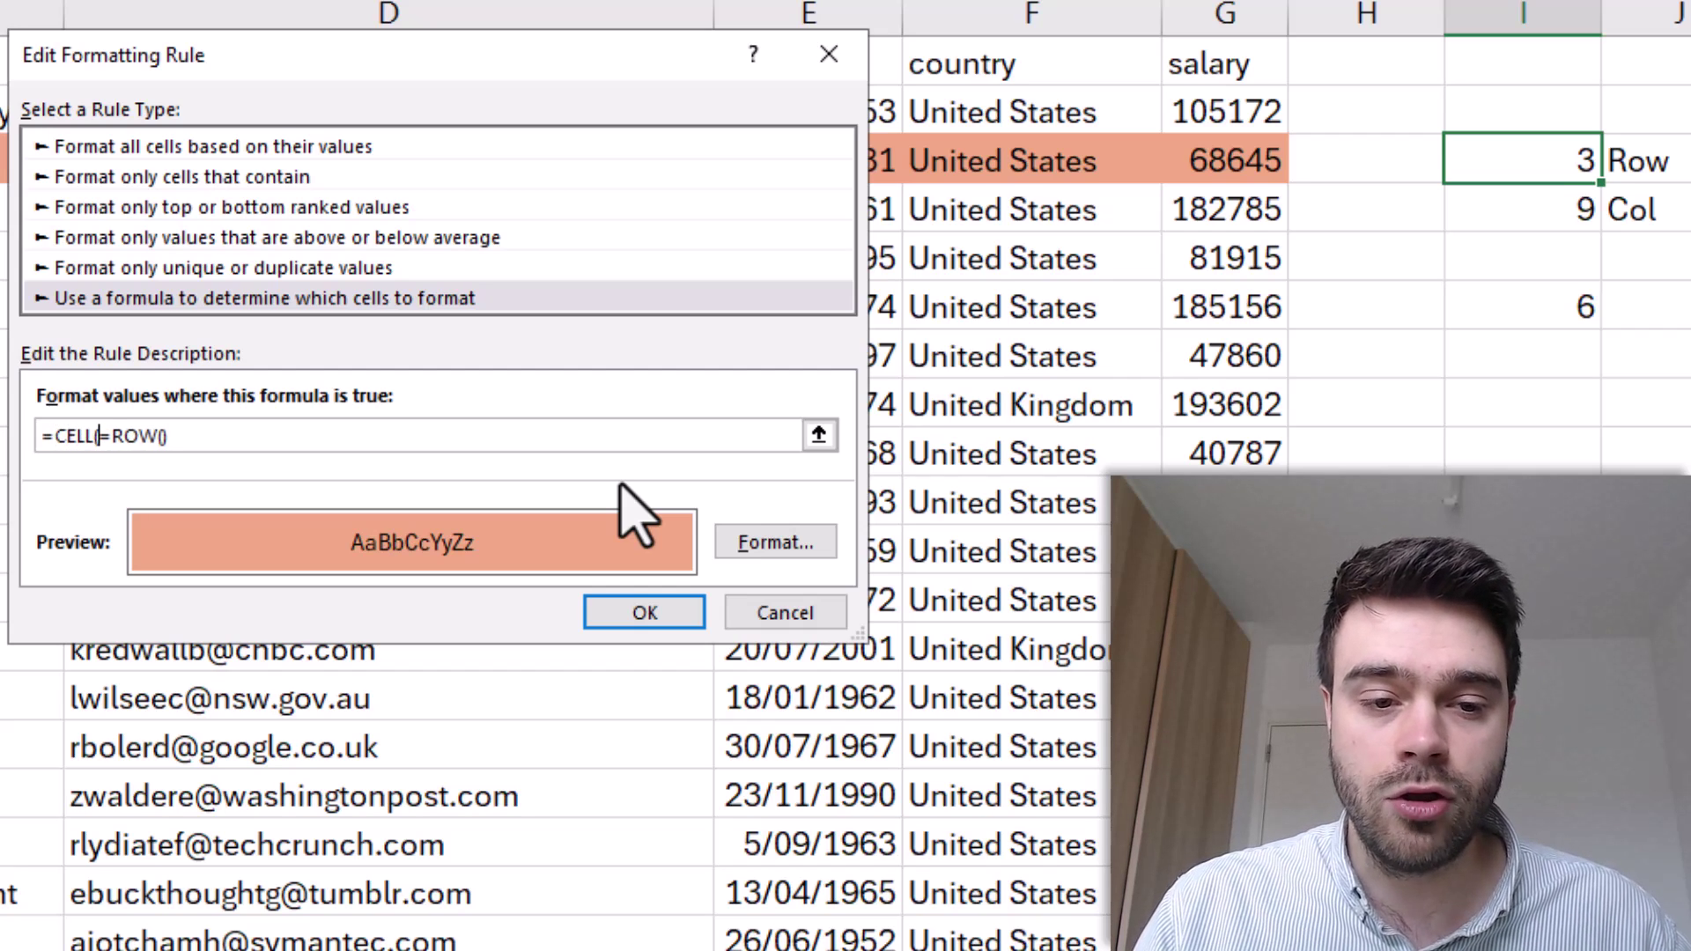
pyautogui.write('"row')
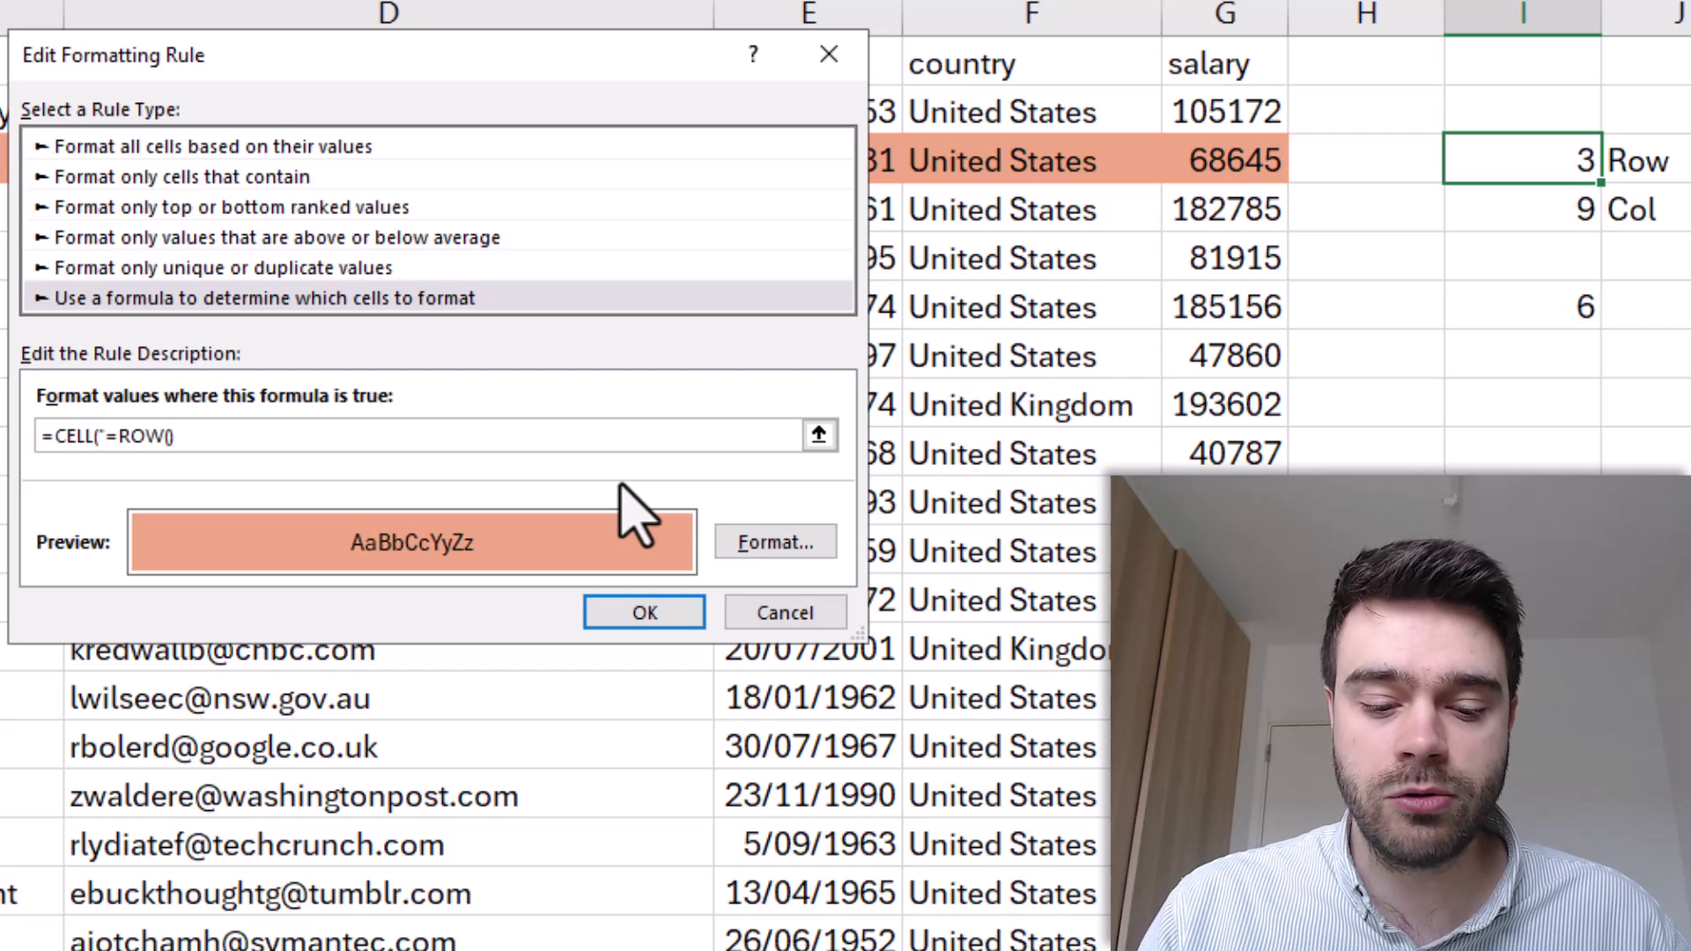
pyautogui.write('")')
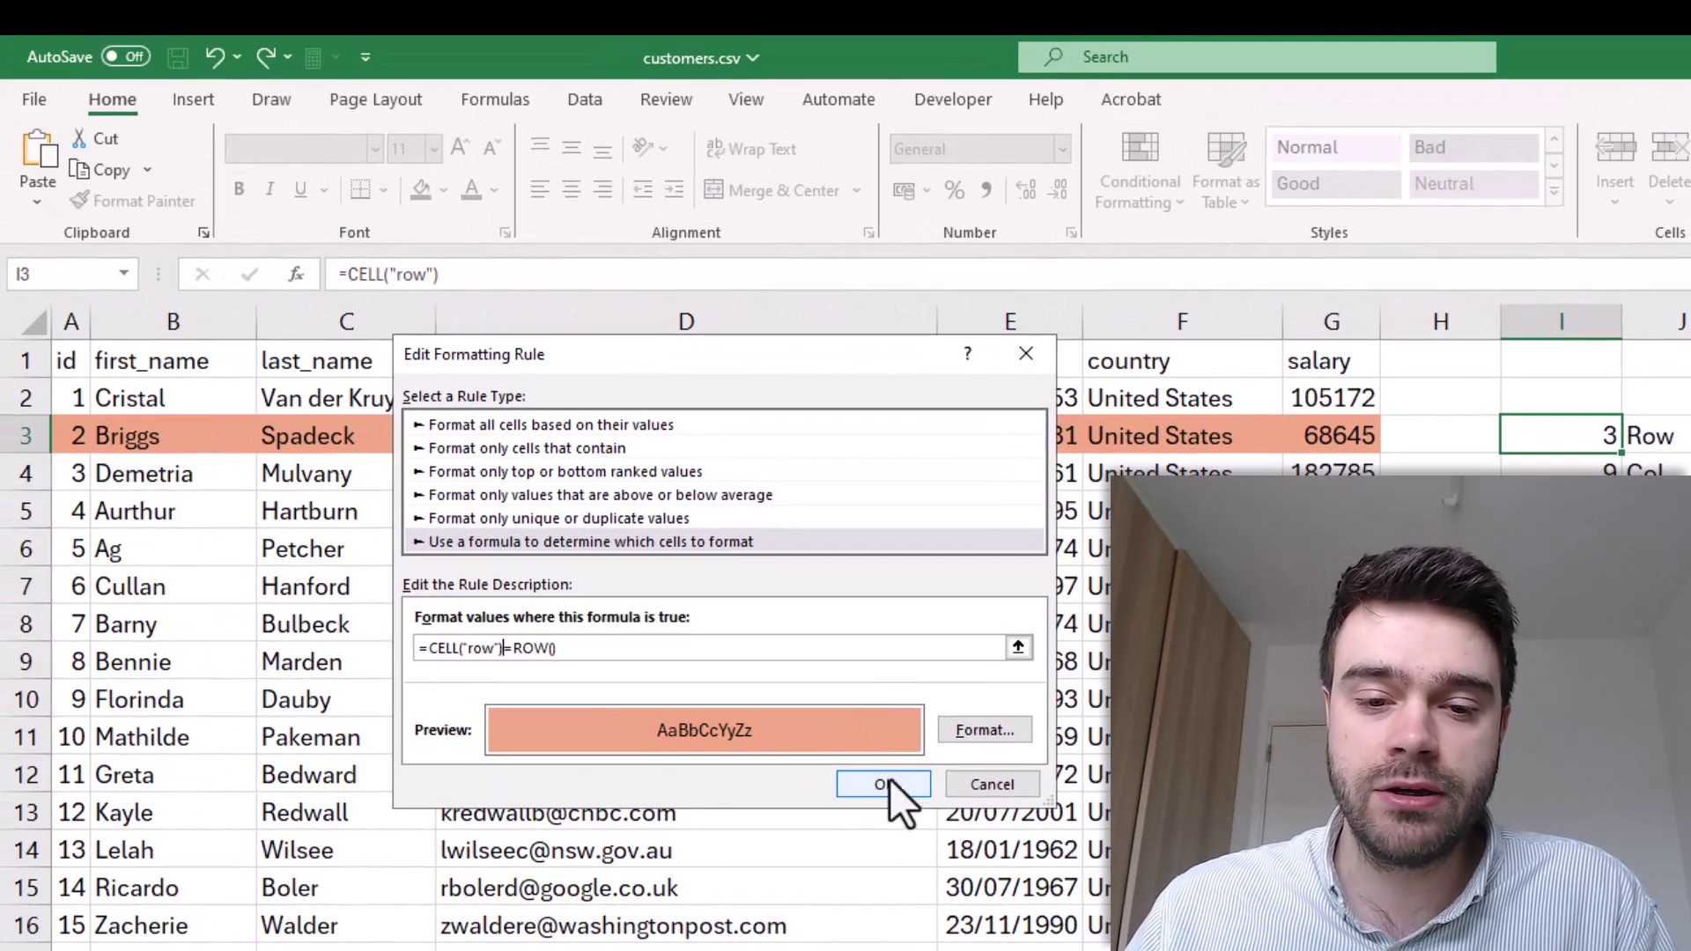
pyautogui.click(886, 771)
pyautogui.click(972, 744)
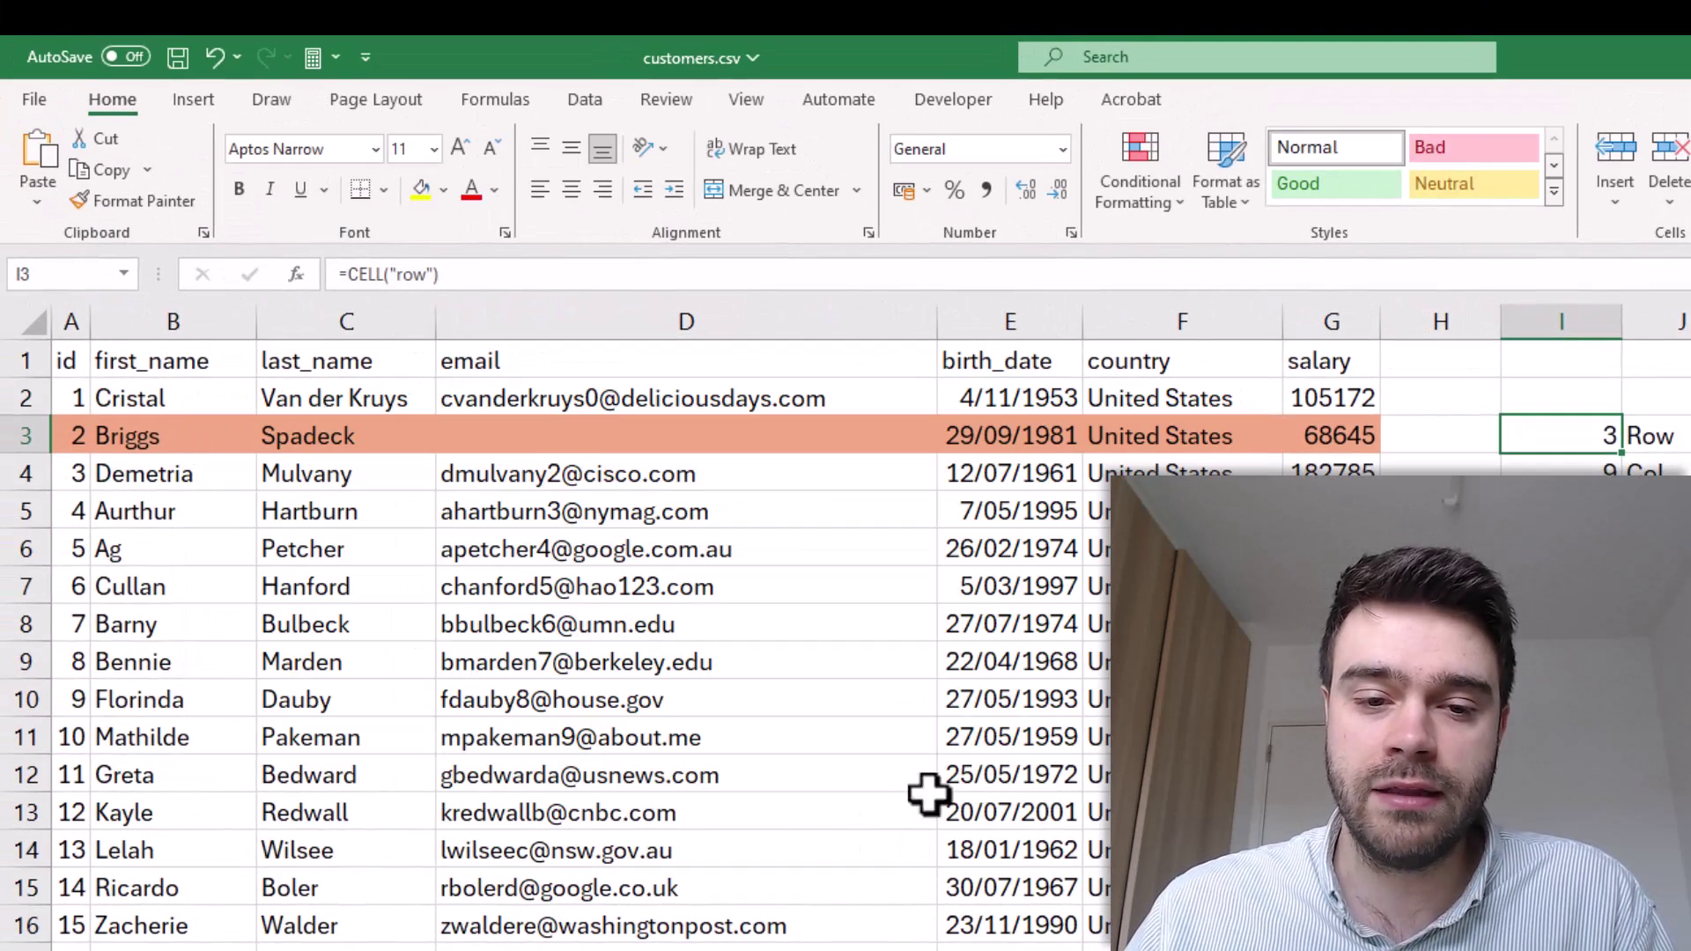
# Select cells in several different rows of the customer data to test the row highlighting with the edited rule
pyautogui.click(726, 845)
pyautogui.click(747, 695)
pyautogui.click(560, 511)
pyautogui.click(550, 736)
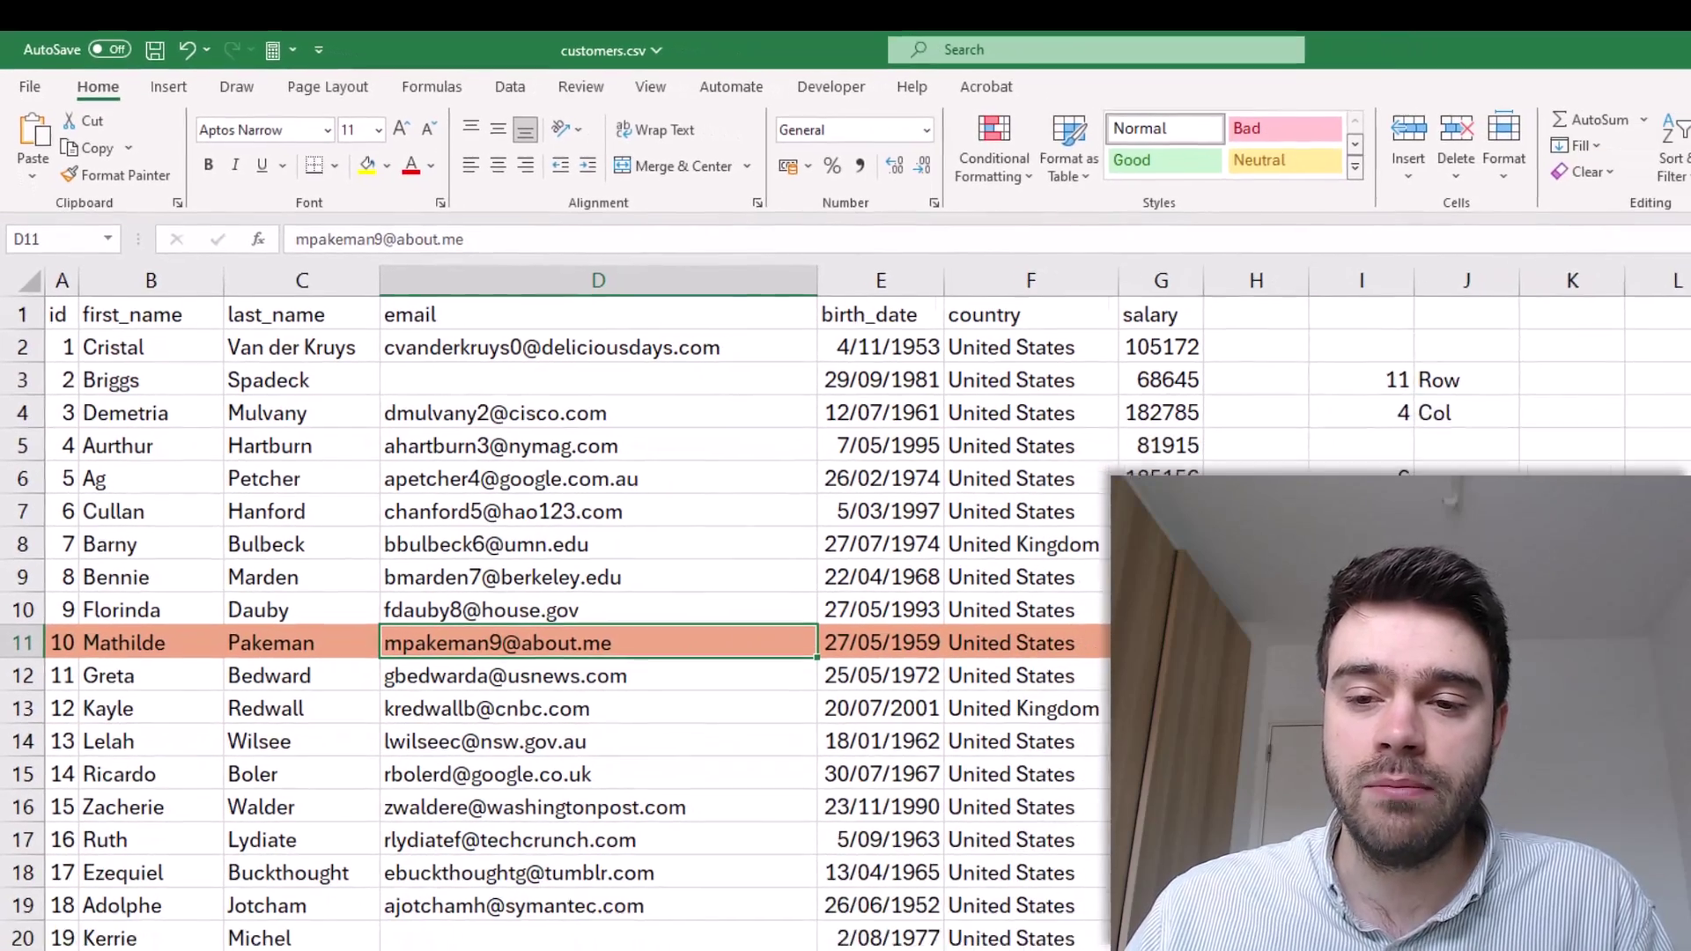
# Clear the helper cells I1:K8 and select cells in various customer rows to retest the highlighting without them
pyautogui.moveTo(1690, 623); pyautogui.dragTo(1541, 288)
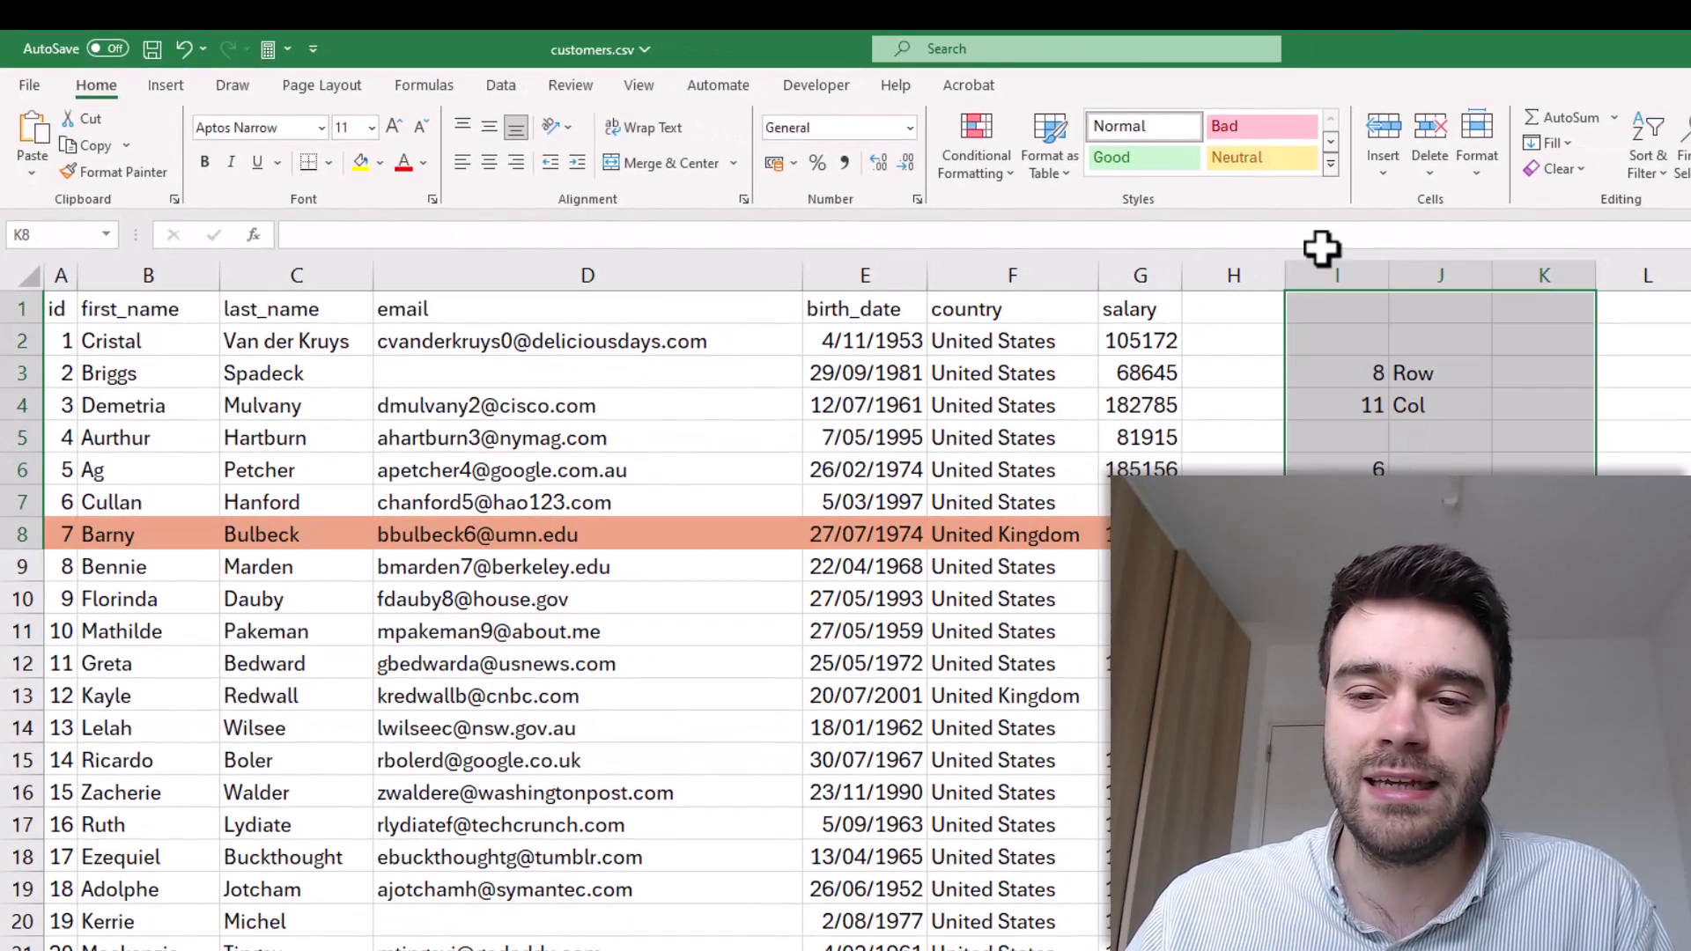
pyautogui.press('Delete')
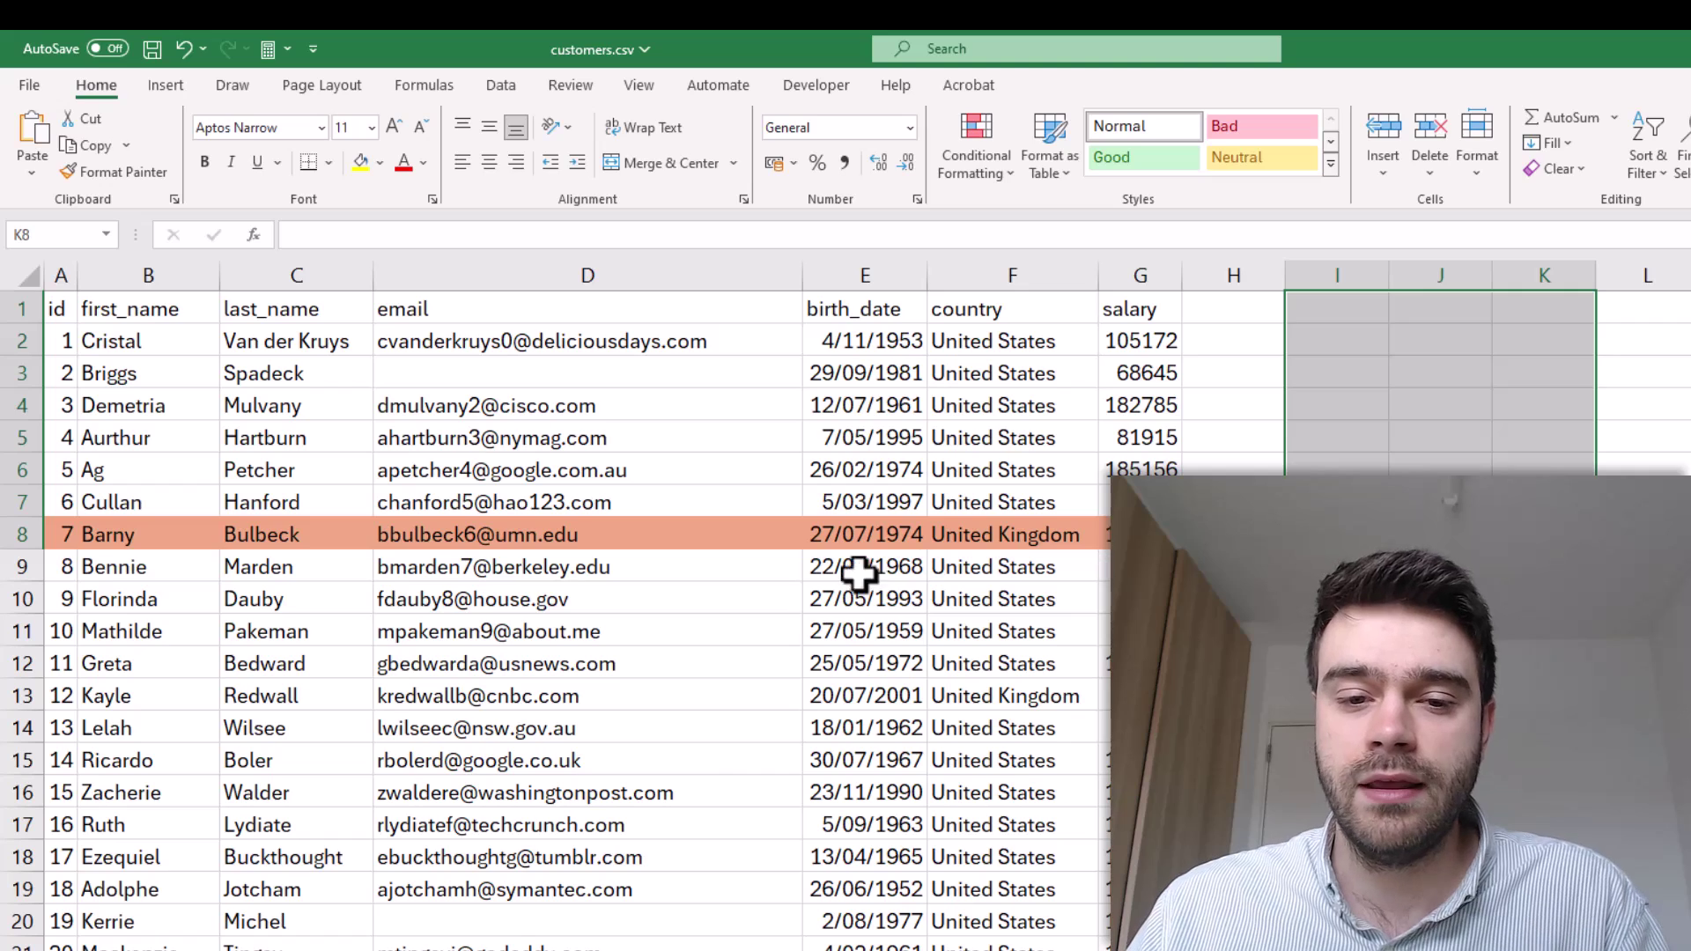
pyautogui.click(775, 600)
pyautogui.click(744, 759)
pyautogui.click(674, 509)
pyautogui.click(640, 619)
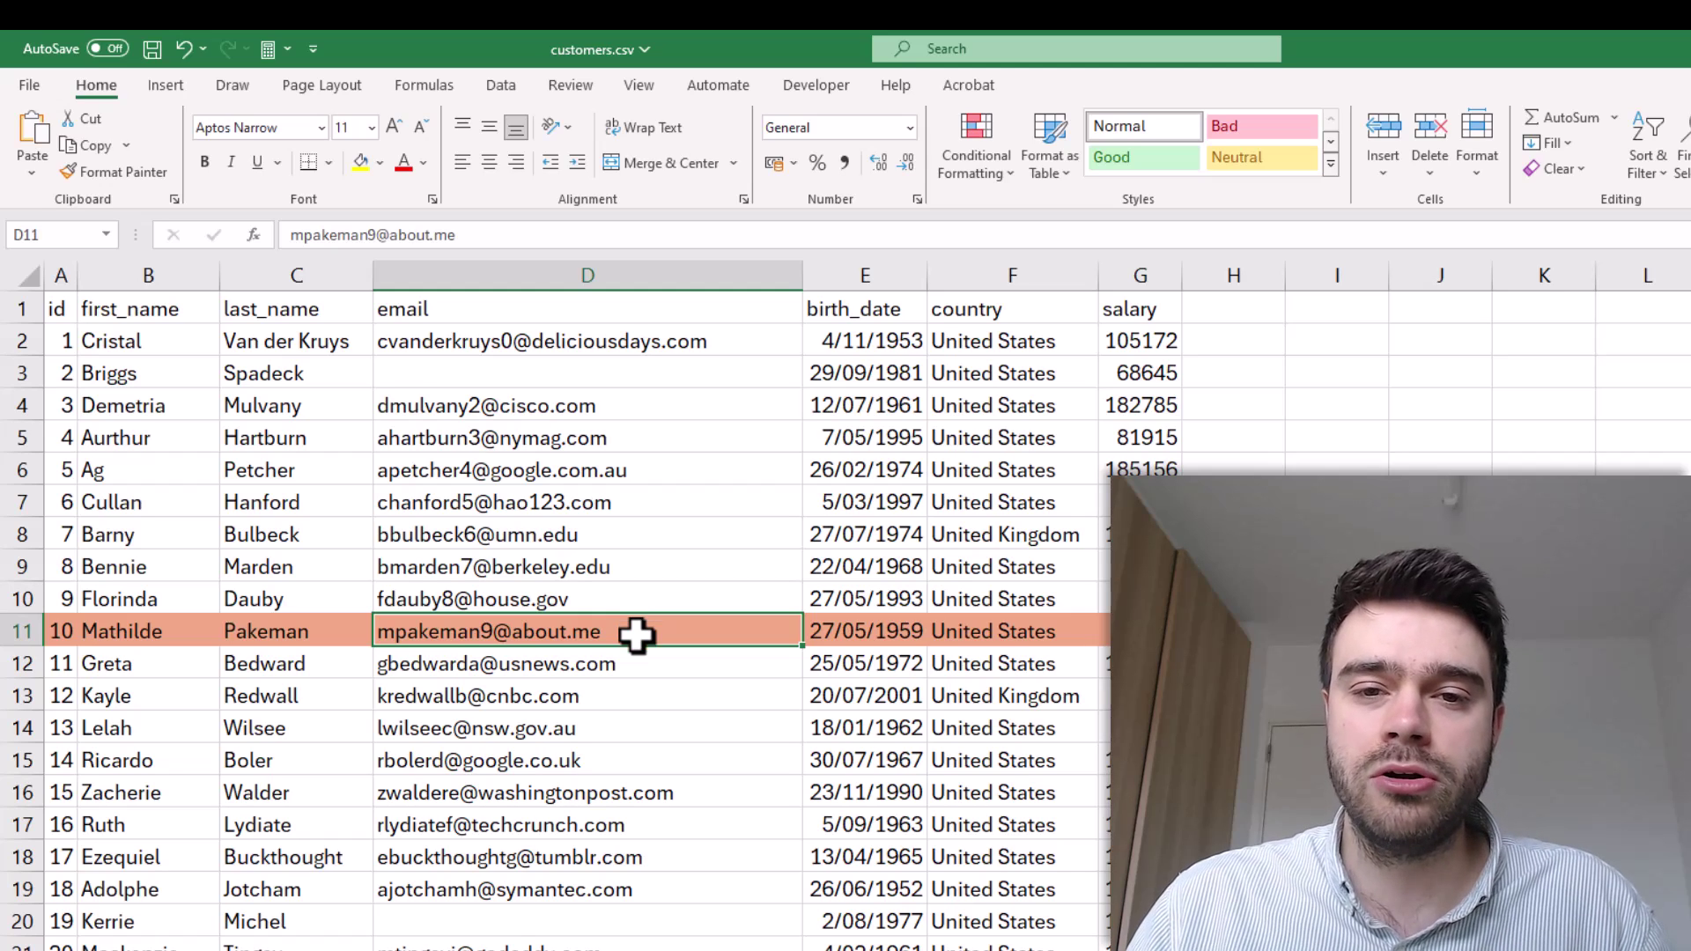
pyautogui.click(607, 504)
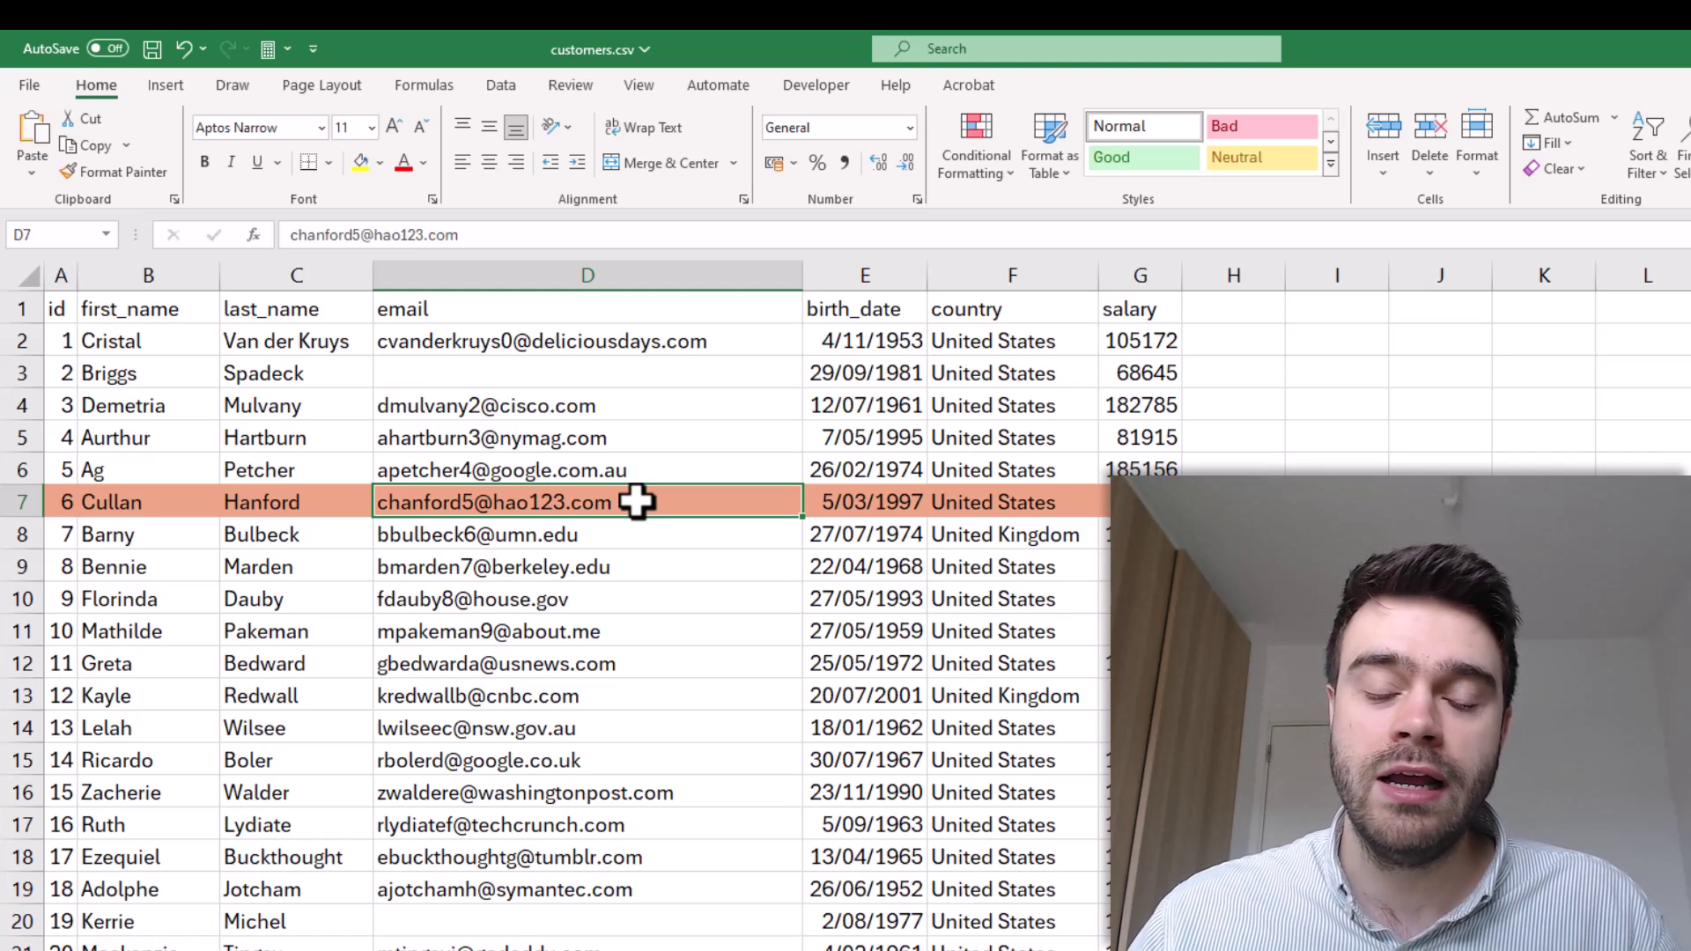
pyautogui.hotkey('ctrl', 'Home')
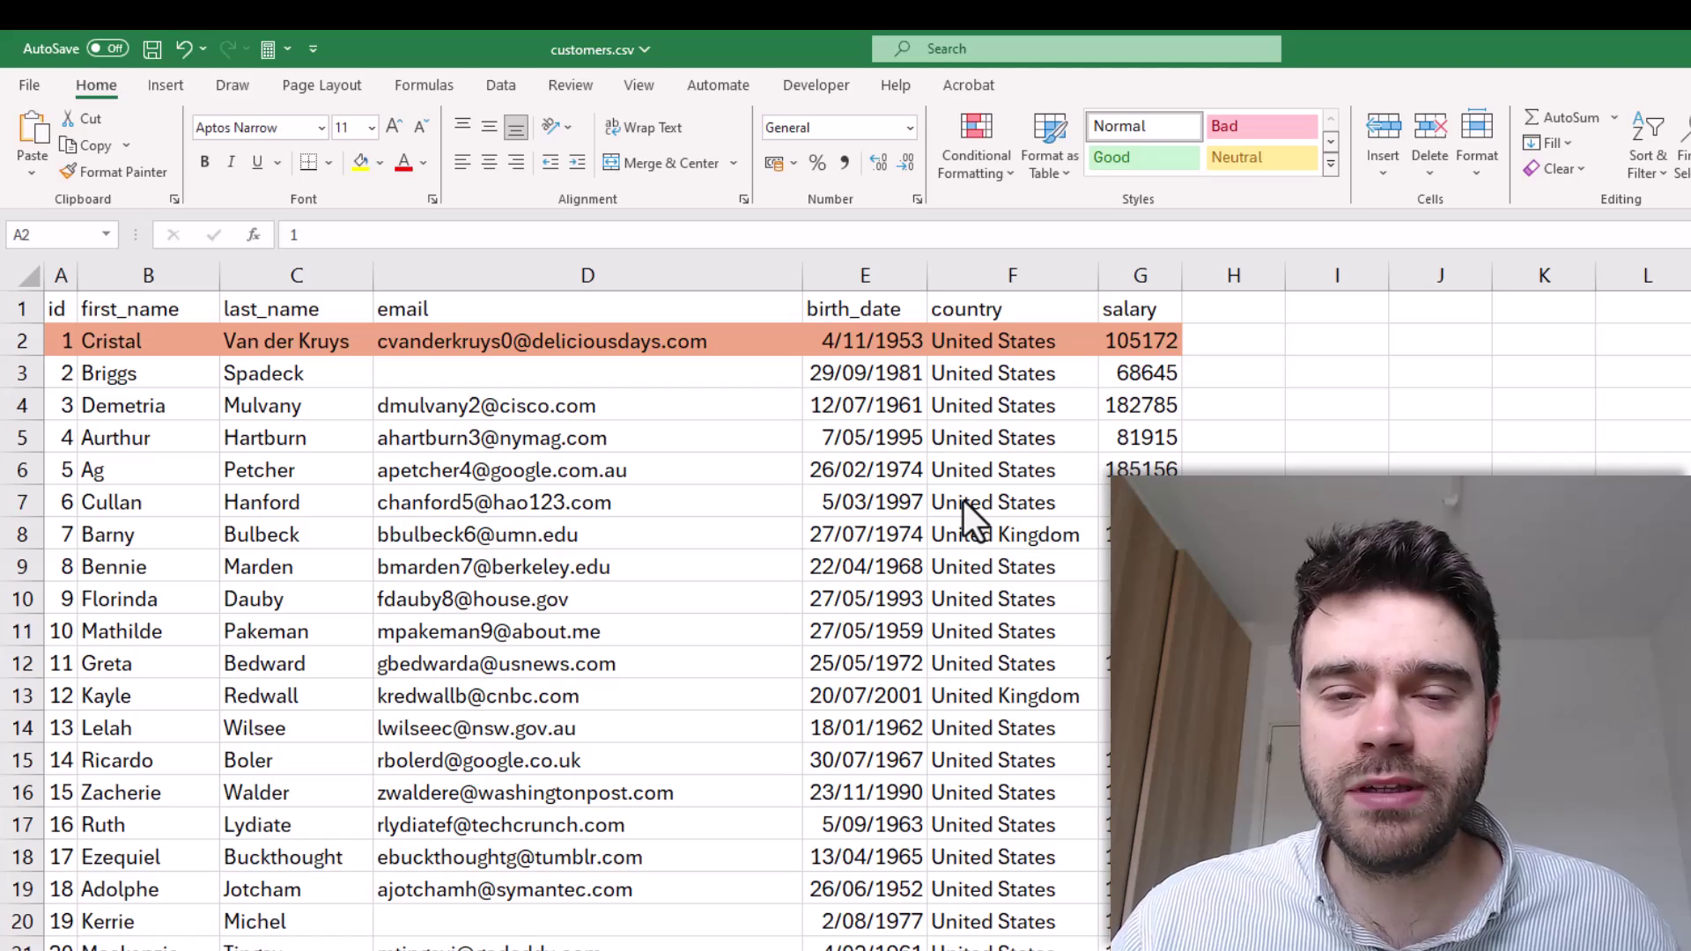
# Enter =CELL("address") in cell I2 to return the active cell's address
pyautogui.click(1294, 341)
pyautogui.write('=CELL(')
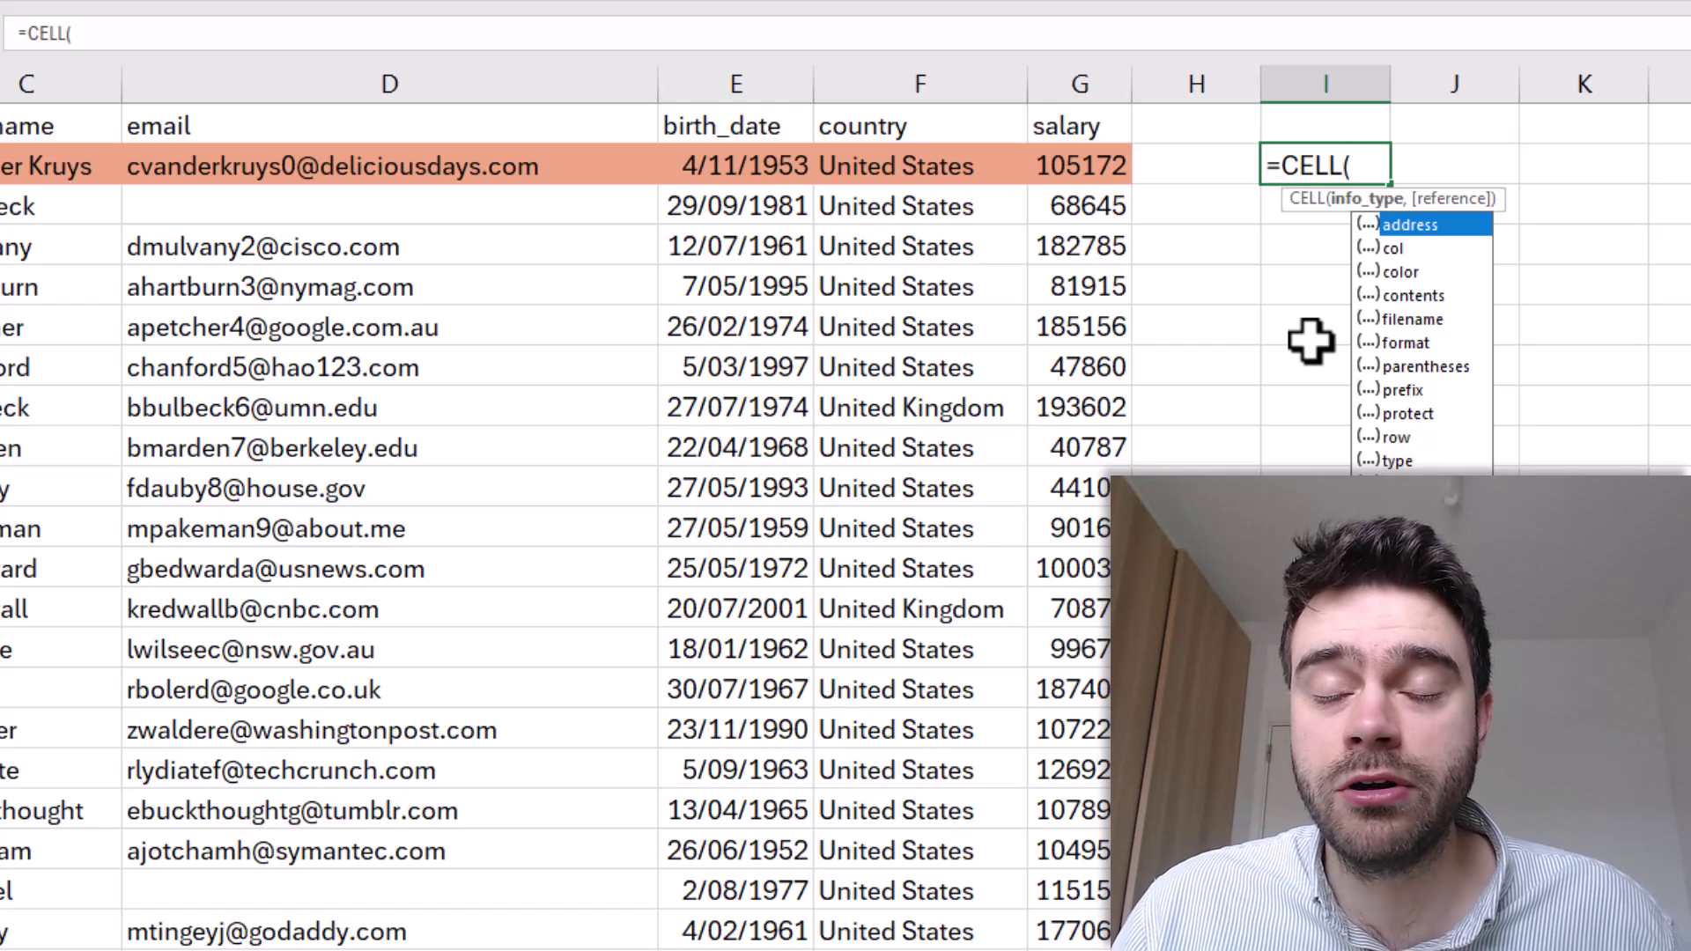
pyautogui.doubleClick(1454, 226)
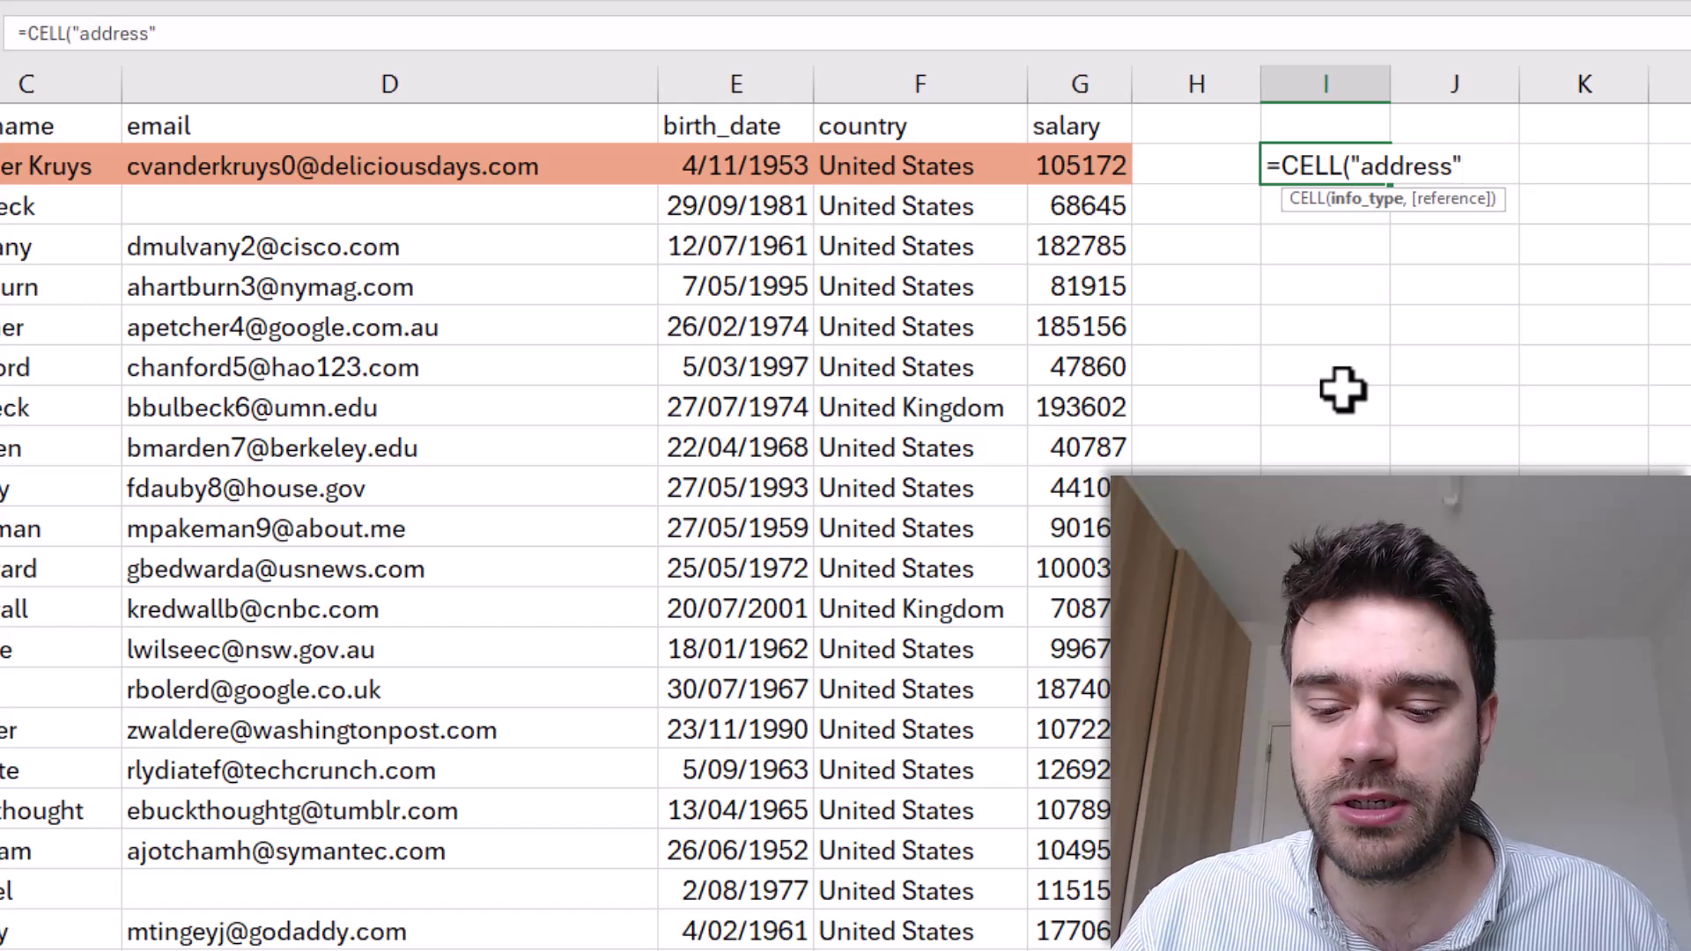
pyautogui.write(')')
pyautogui.press('Return')
# Select several empty cells beside the customer data, ending on J3, to check that the address in I2 updates
pyautogui.click(1343, 394)
pyautogui.click(1226, 330)
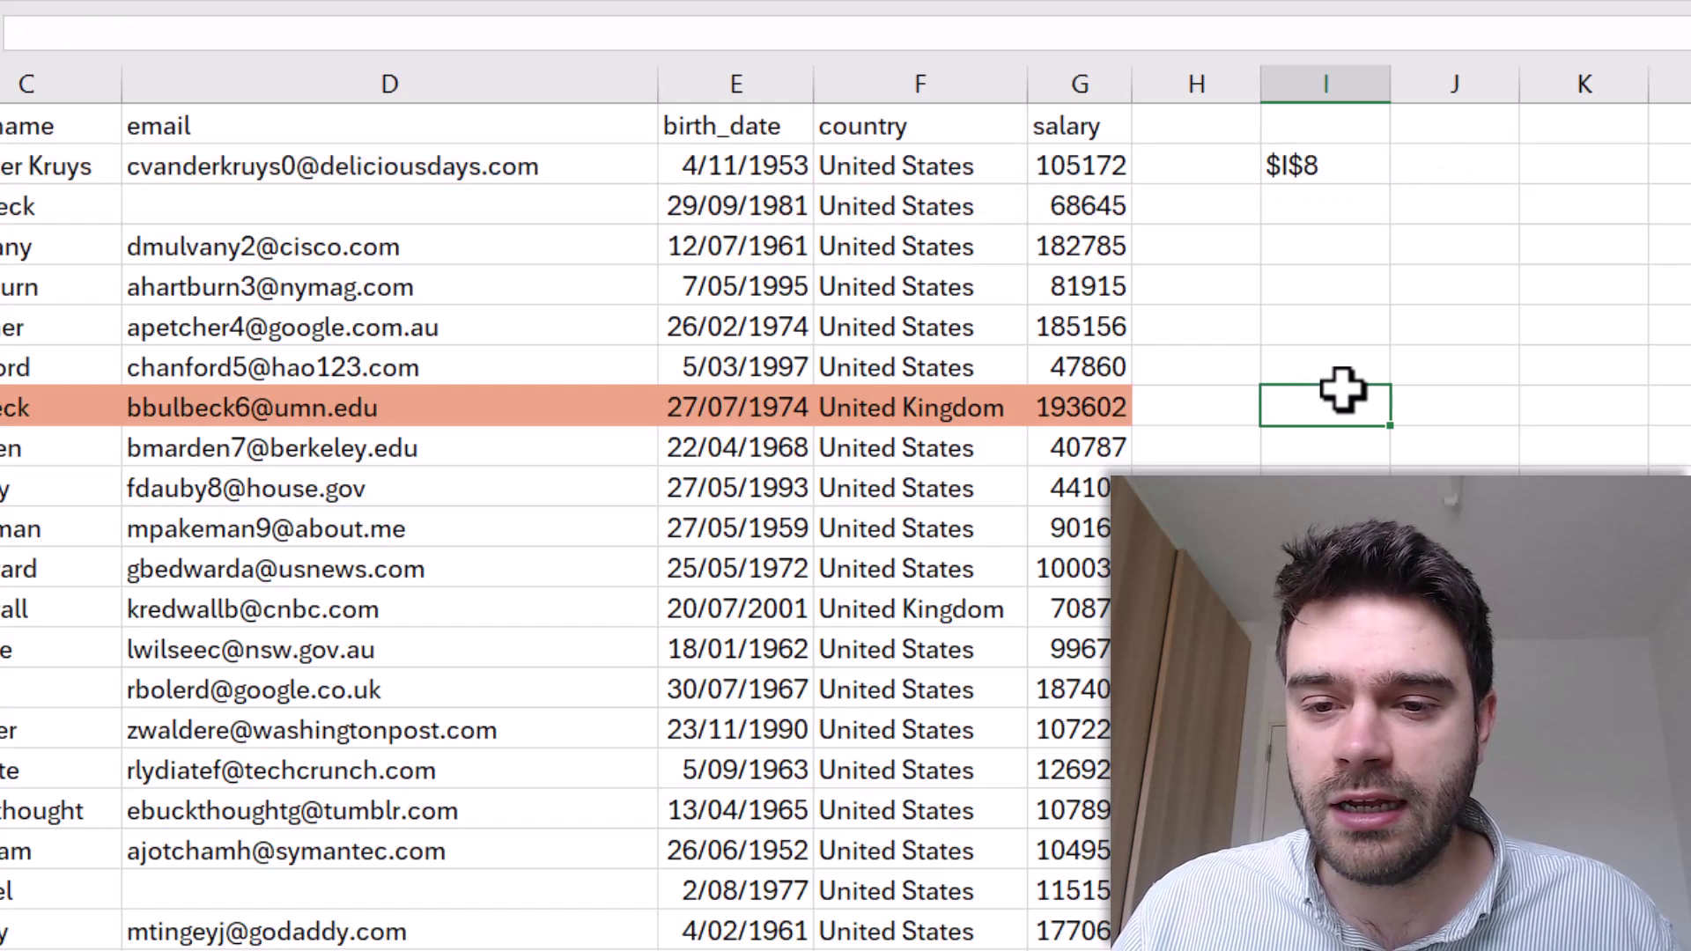
pyautogui.click(1438, 280)
pyautogui.click(1415, 206)
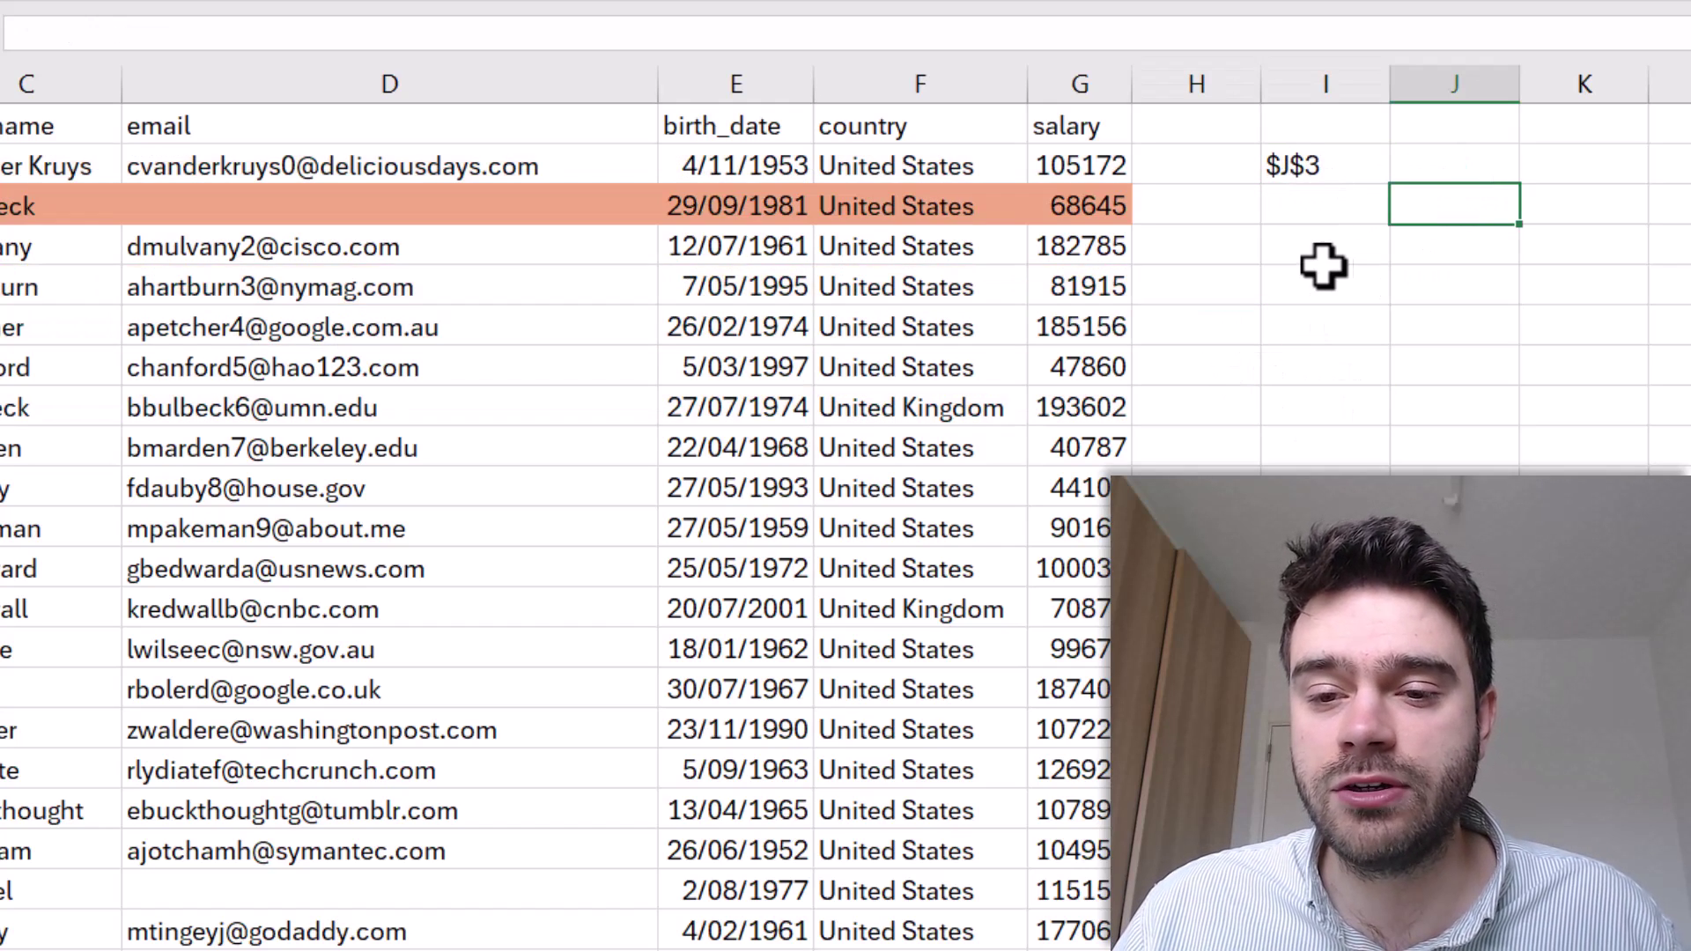
# Enter =ADDRESS(2,4) in cell I3 to build a cell reference from row and column numbers
pyautogui.press('Left')
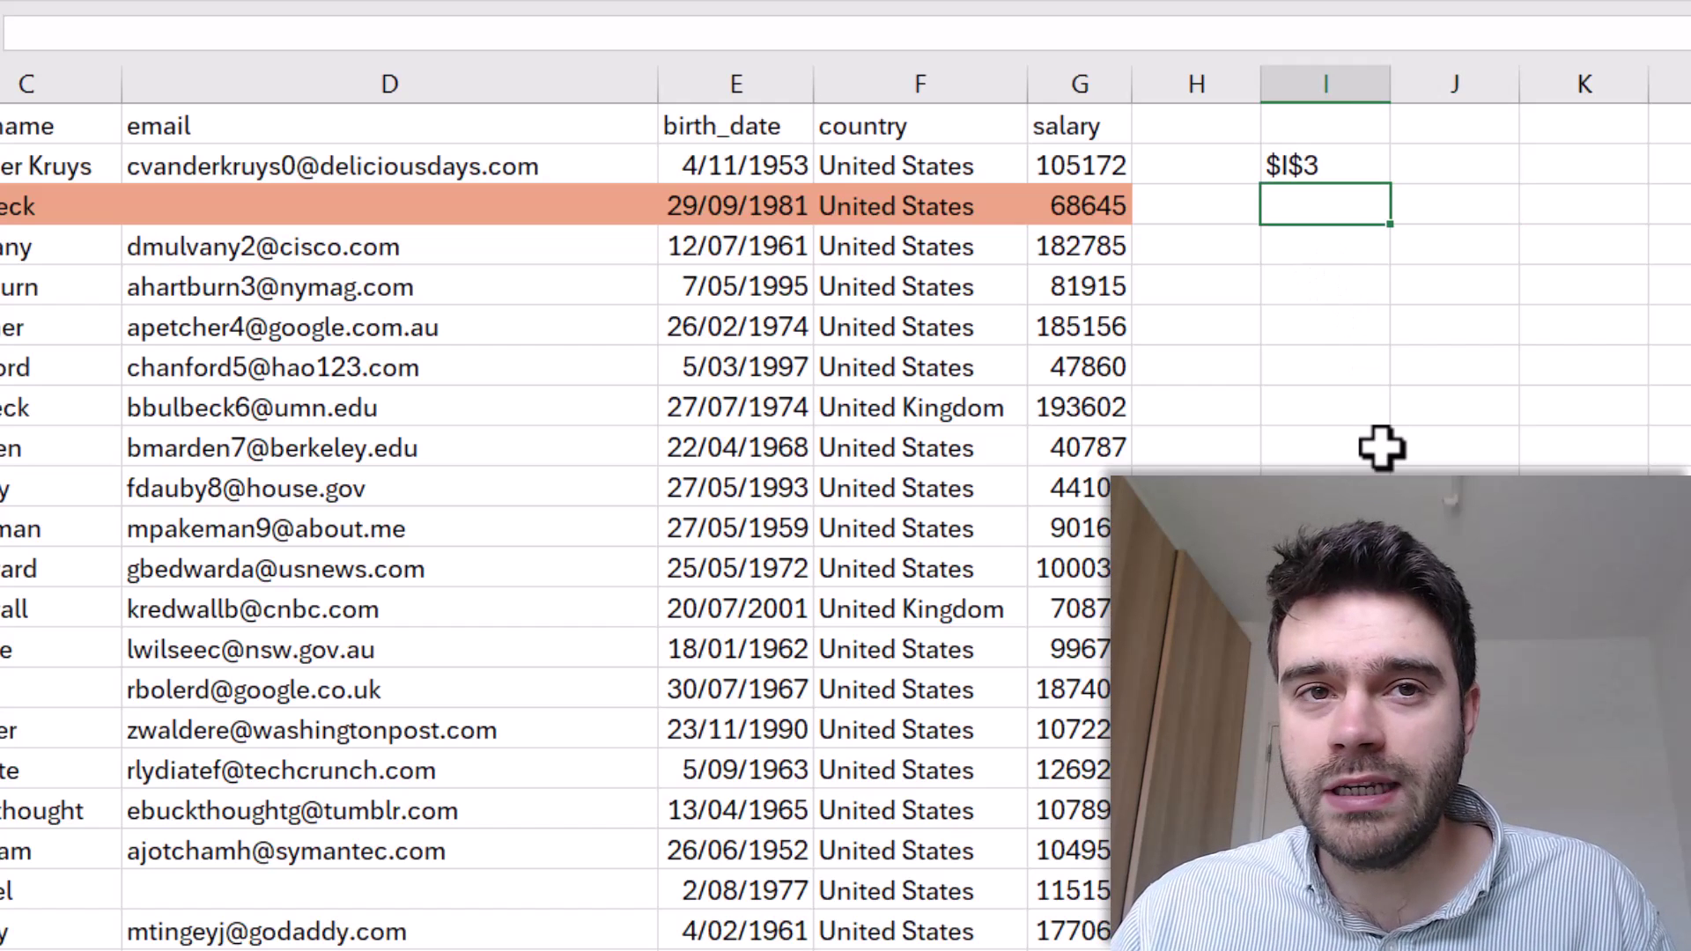
pyautogui.write('=ADDRE')
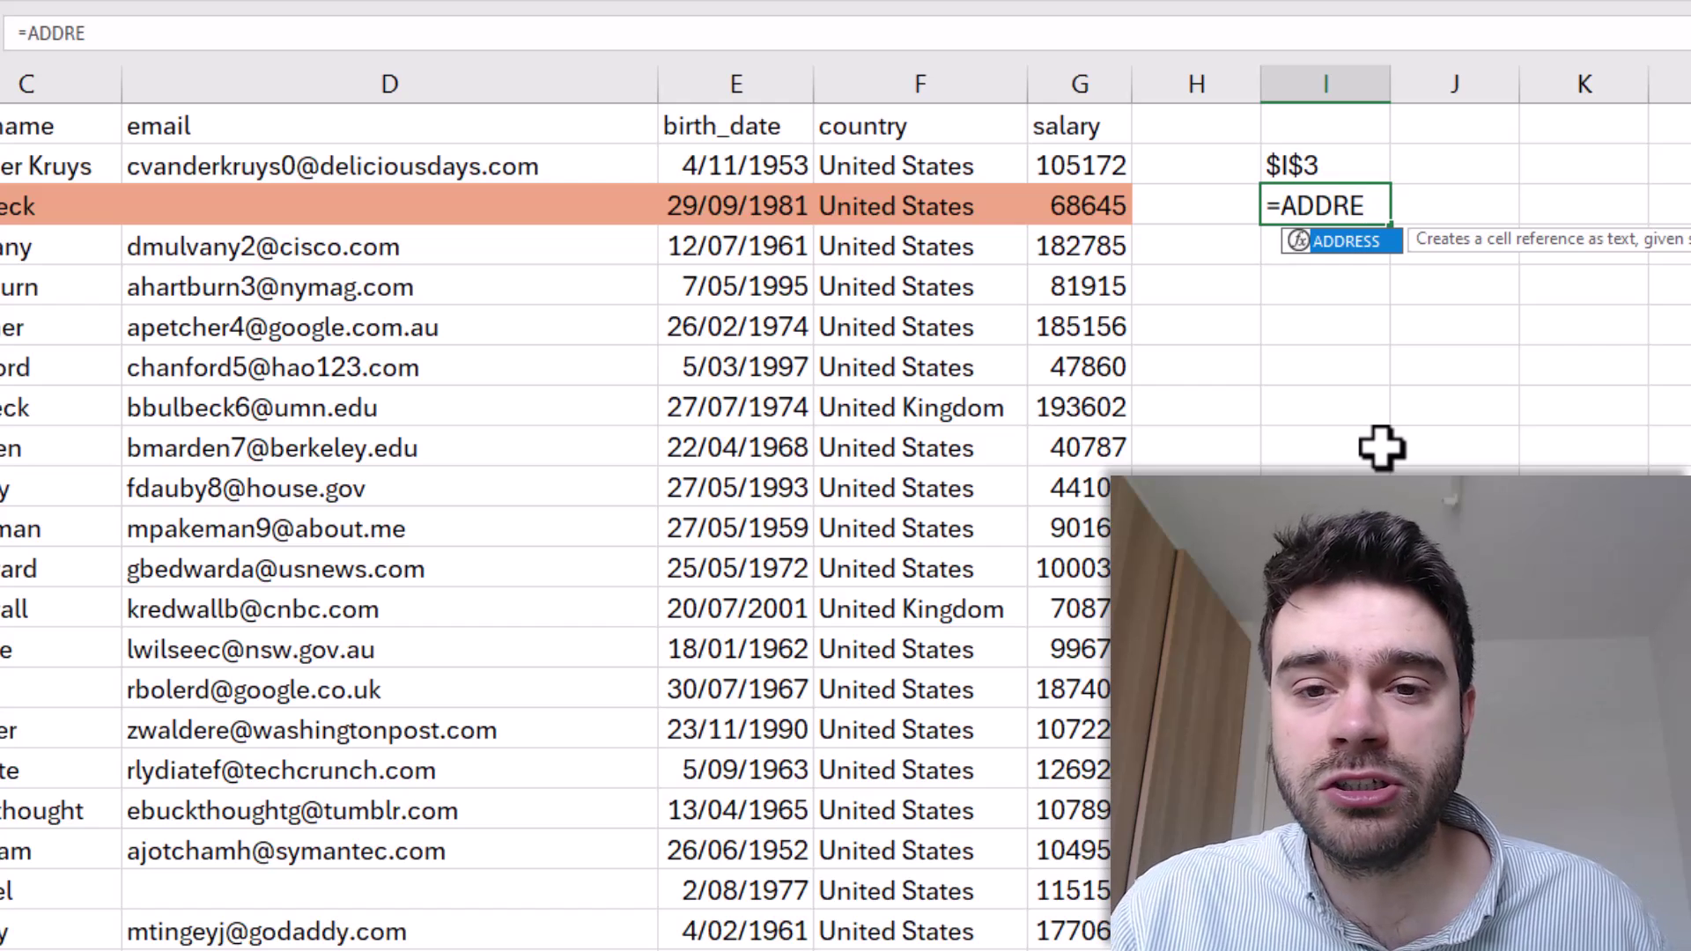
pyautogui.write('SS')
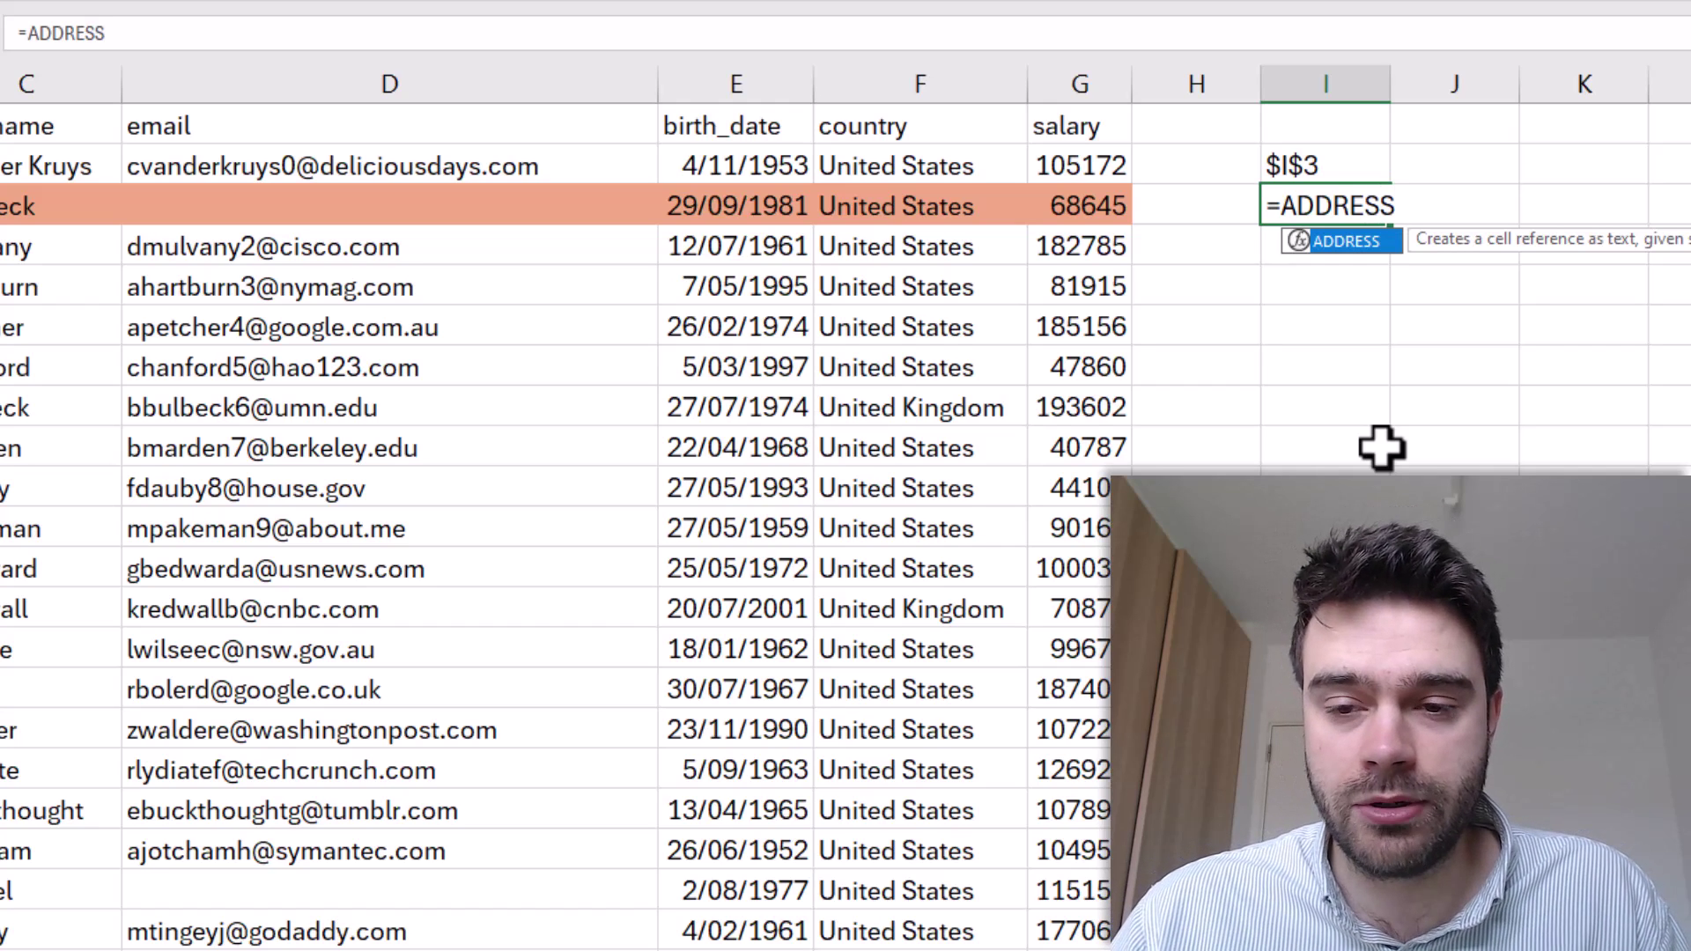
pyautogui.write('(')
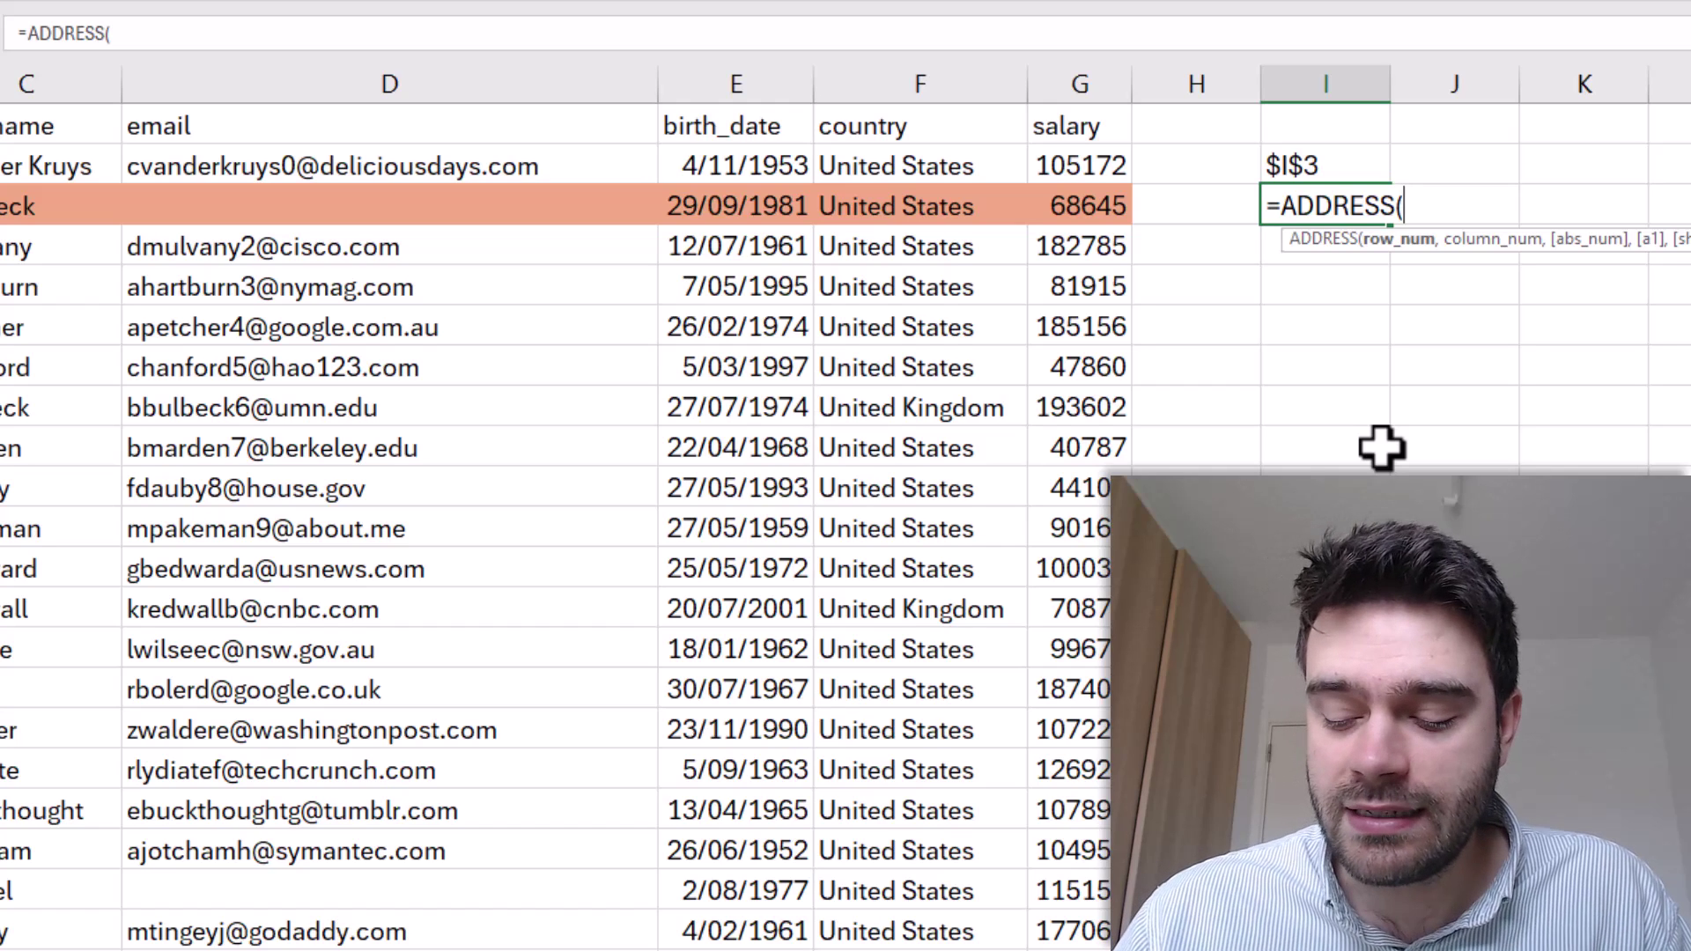
pyautogui.write('2,4)')
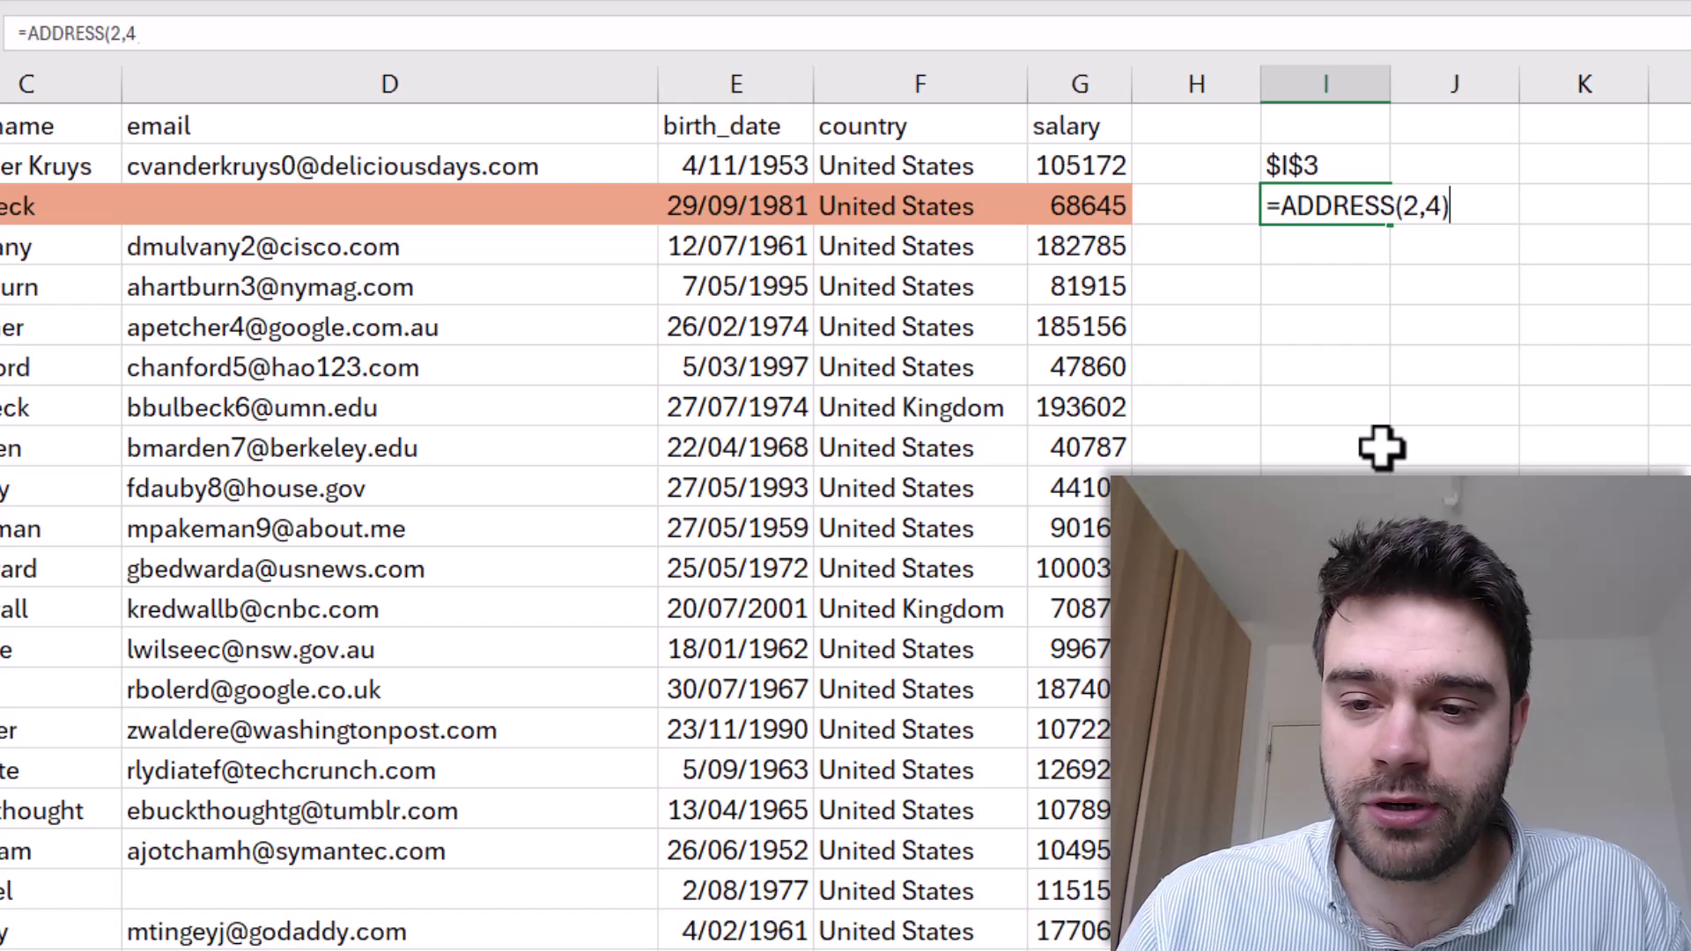
pyautogui.press('Return')
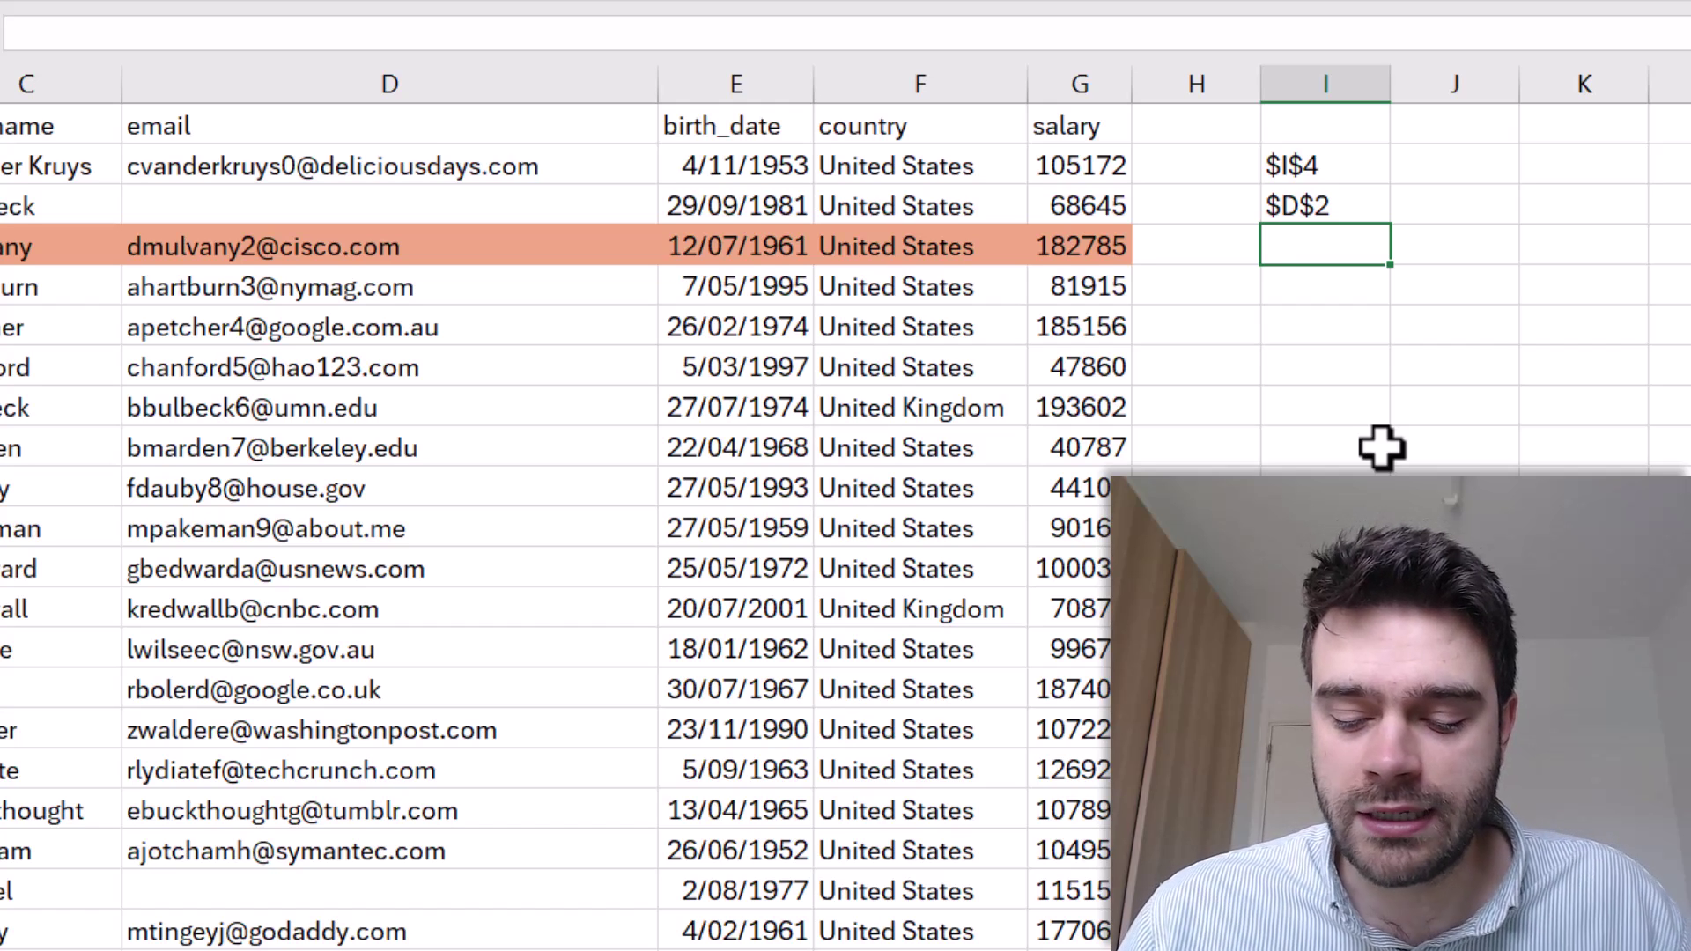
# Enter =COLUMN() in cell I4 and reselect that cell to examine its column number
pyautogui.write('=COLUMN')
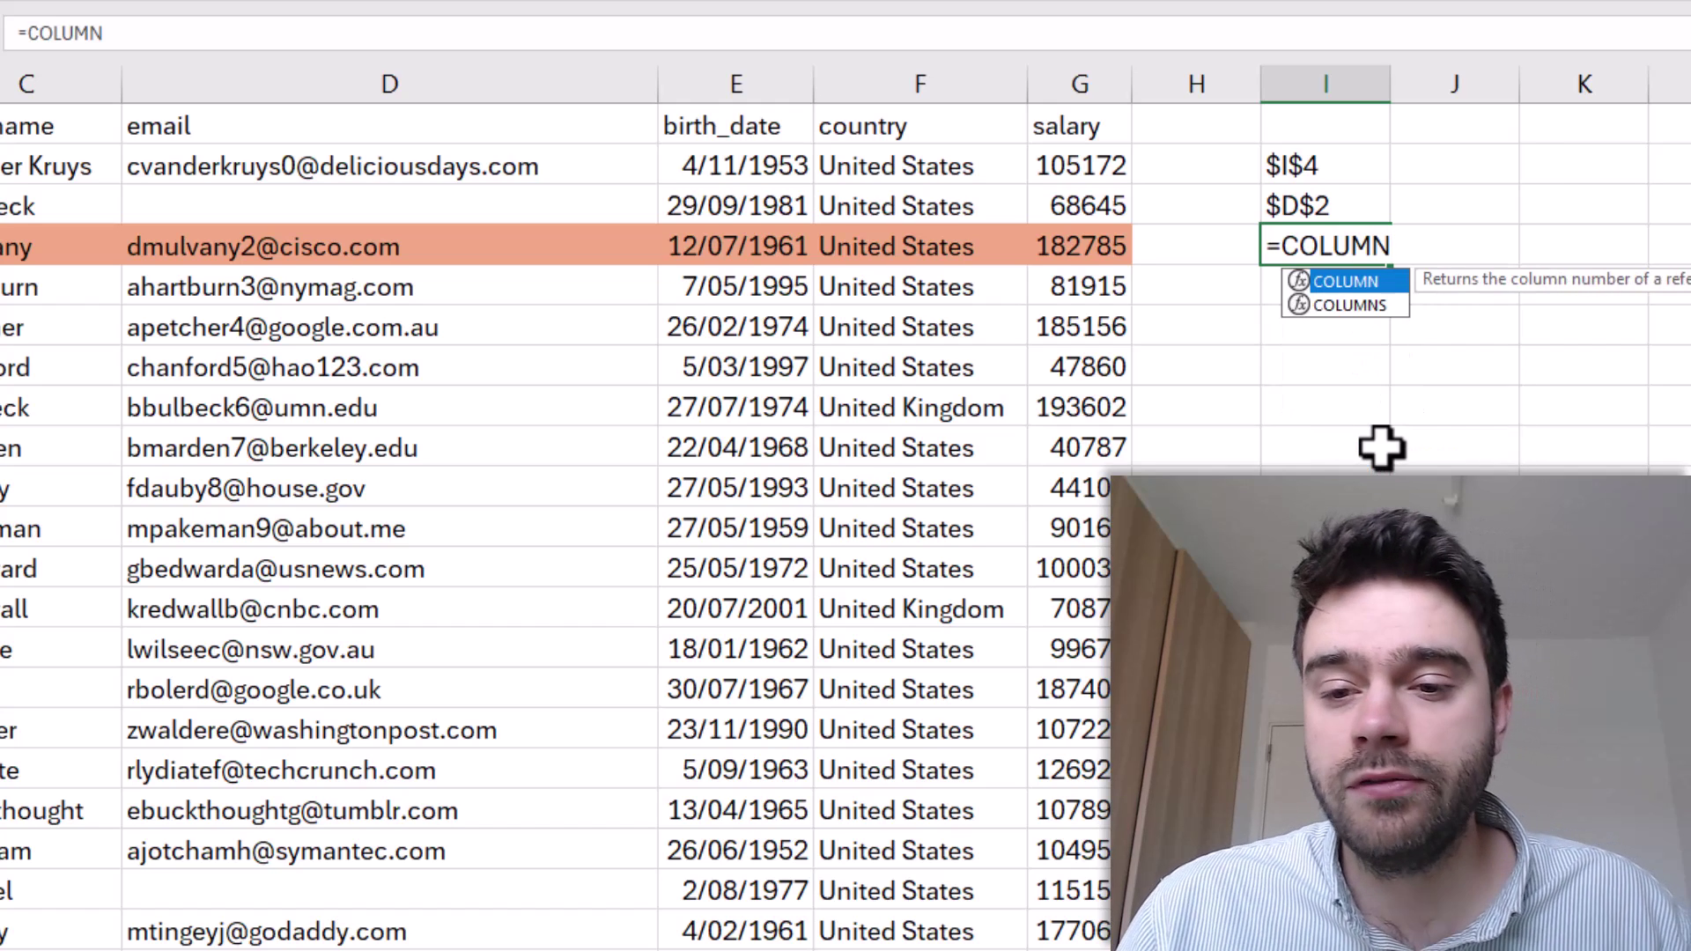
pyautogui.write('(')
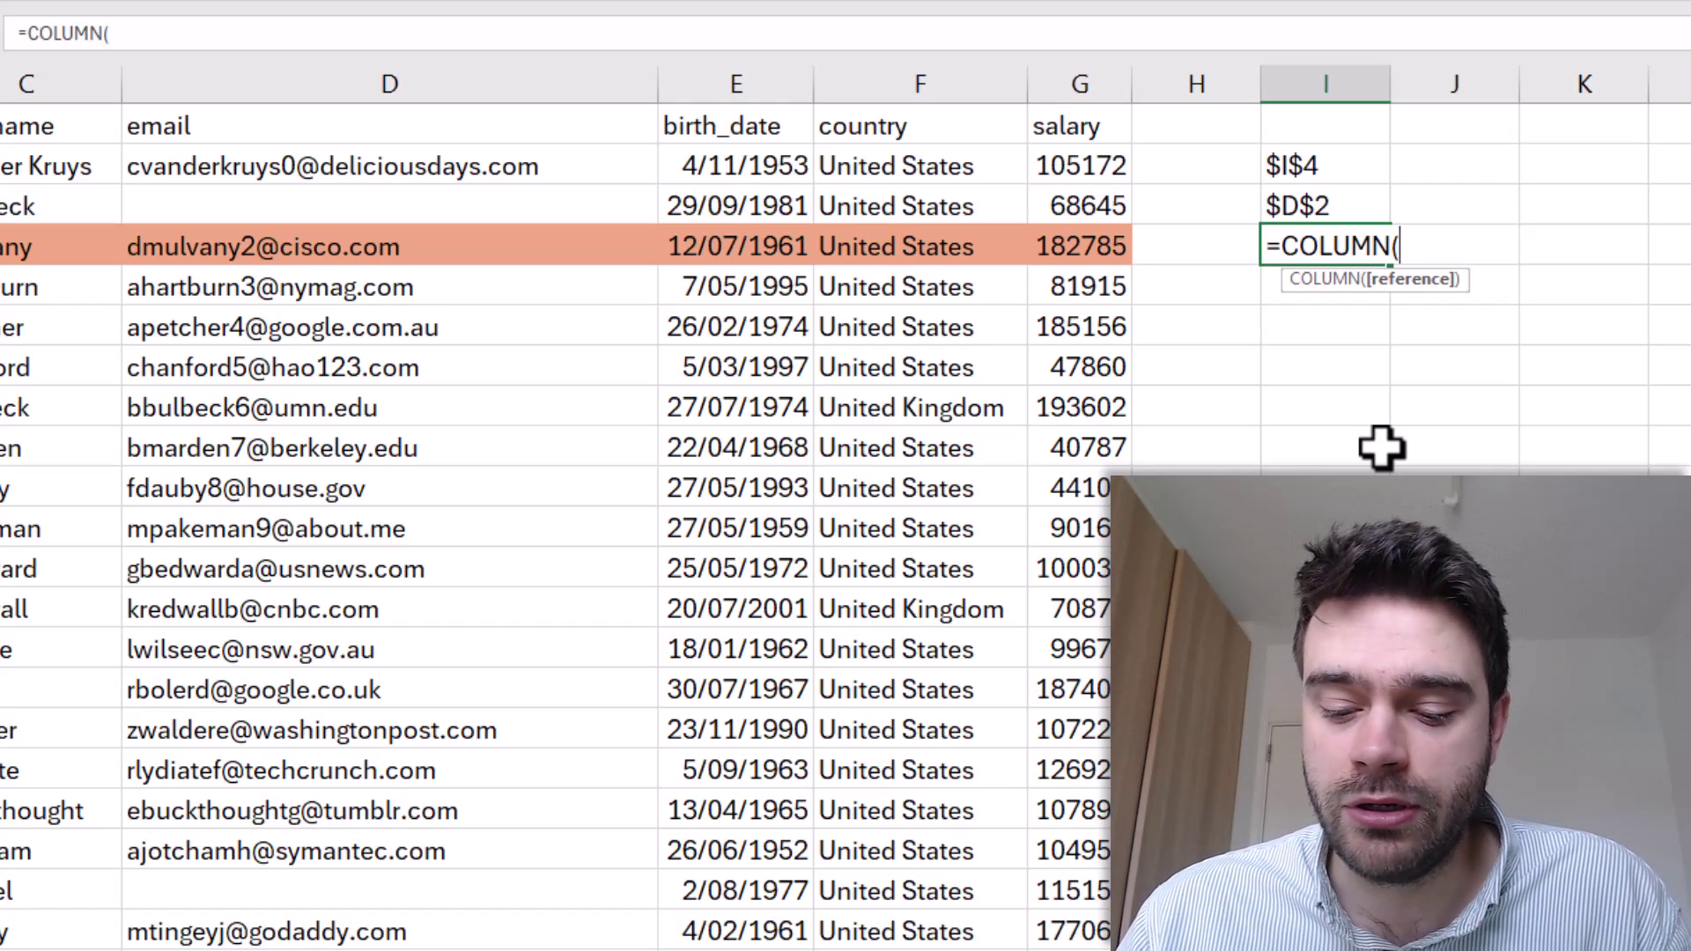
pyautogui.write(')')
pyautogui.press('Return')
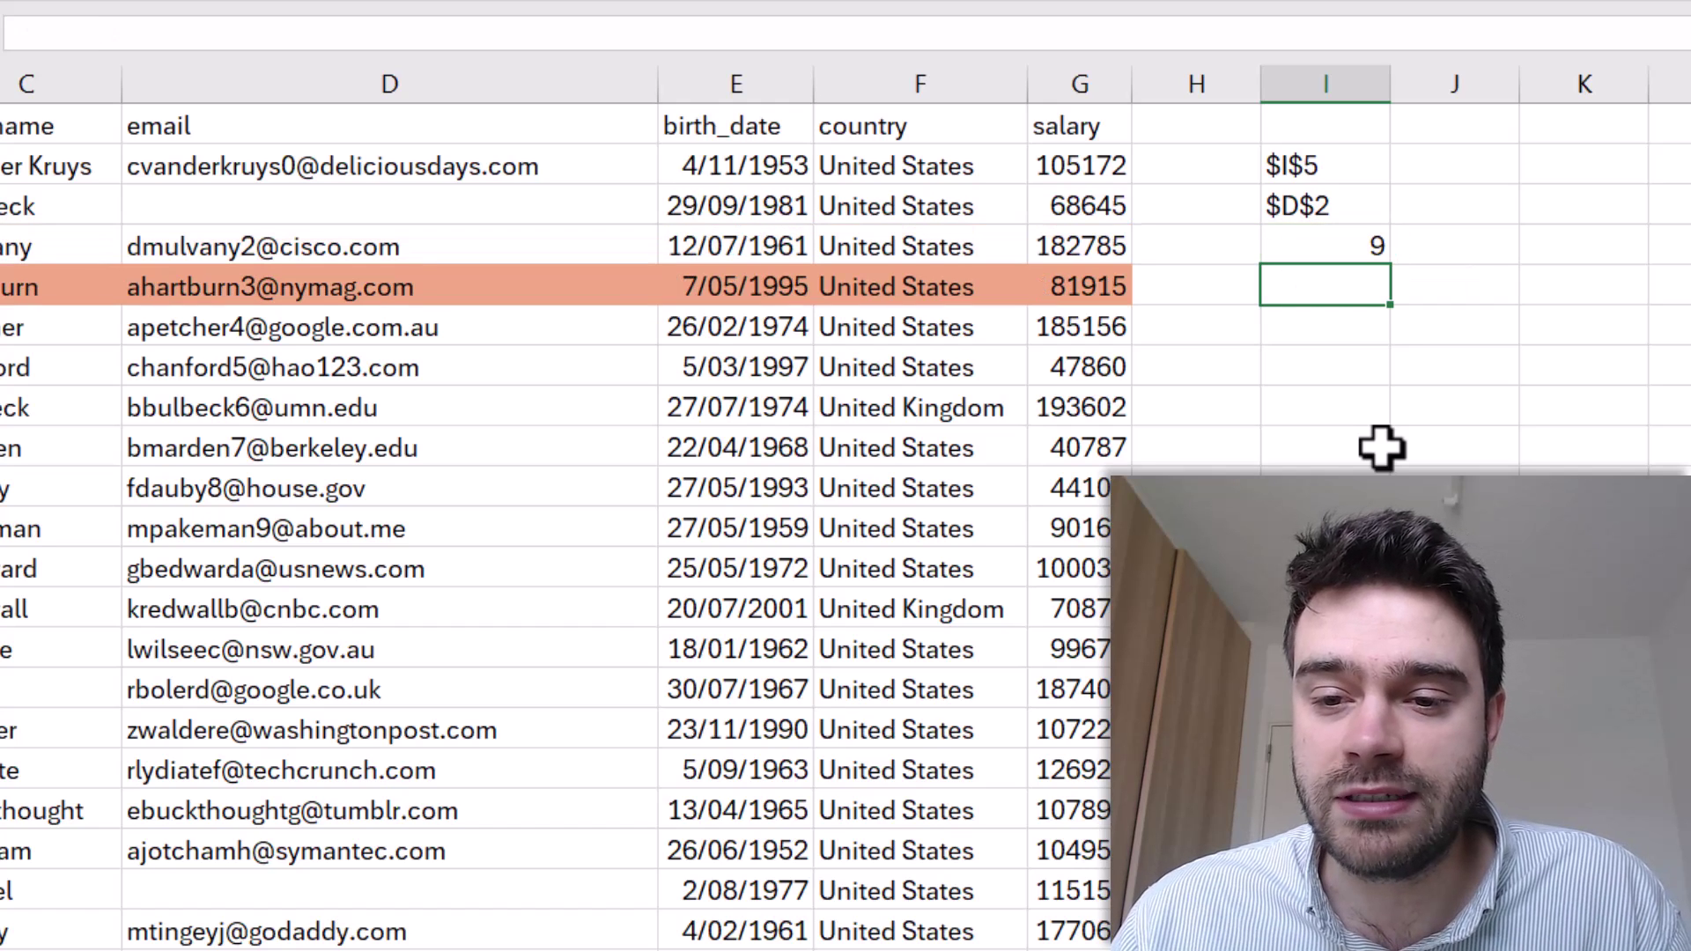
pyautogui.click(1308, 246)
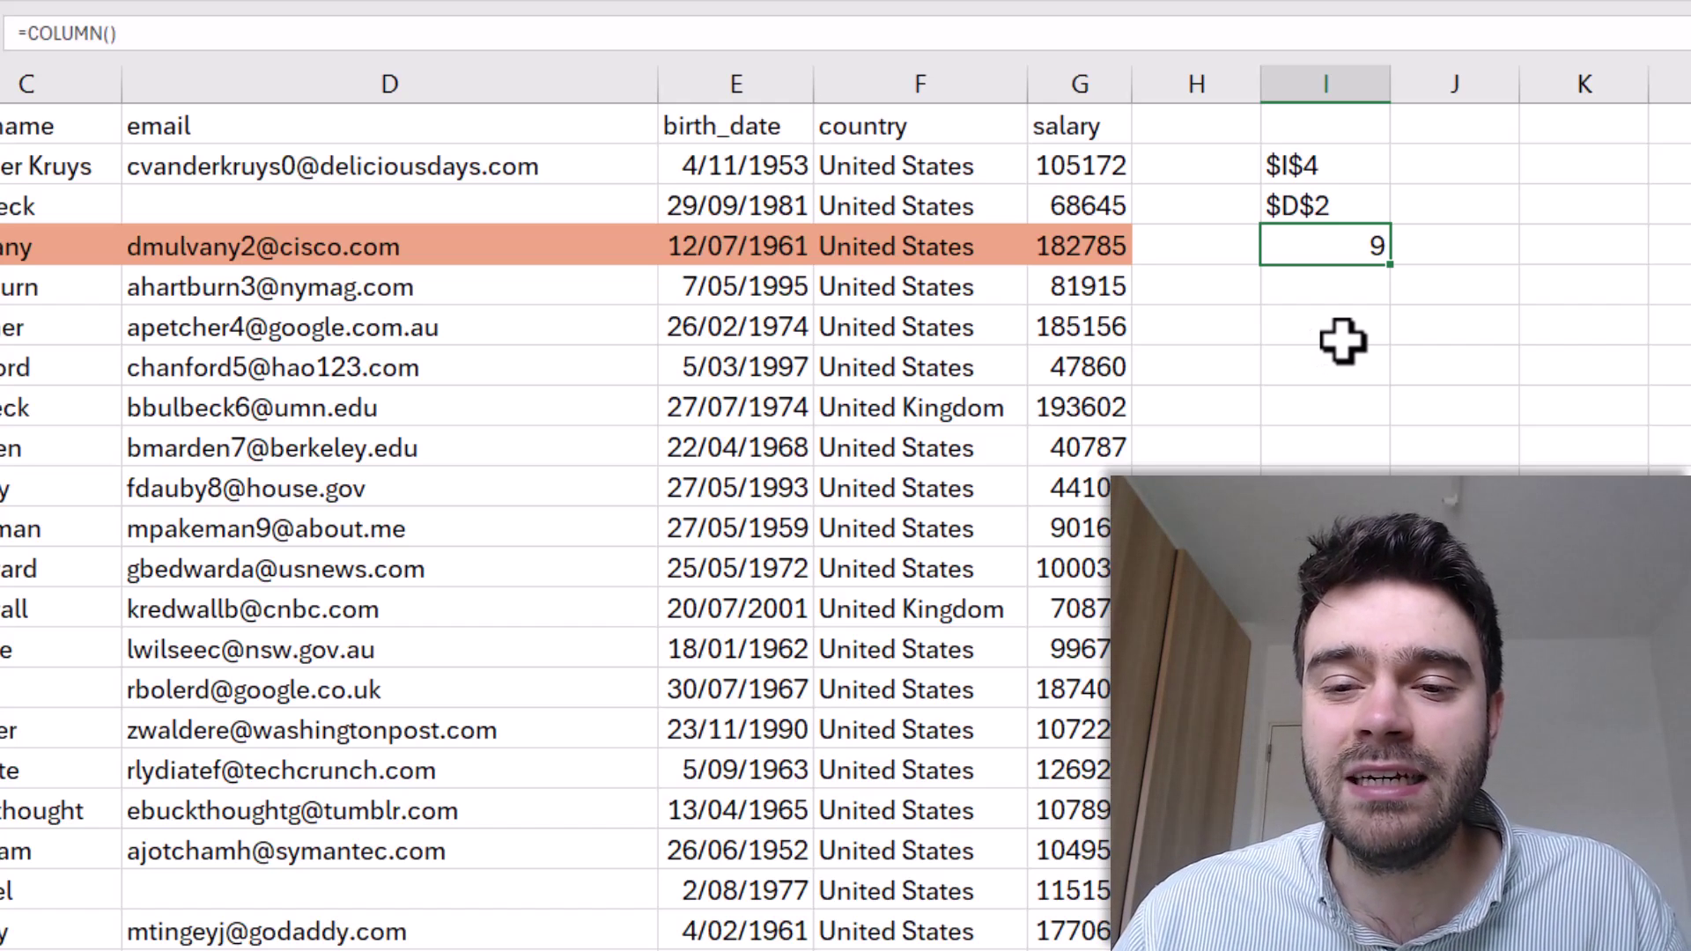
# Enter =ROW() in cell I5 to return that cell's own row number
pyautogui.click(1334, 297)
pyautogui.write('=R')
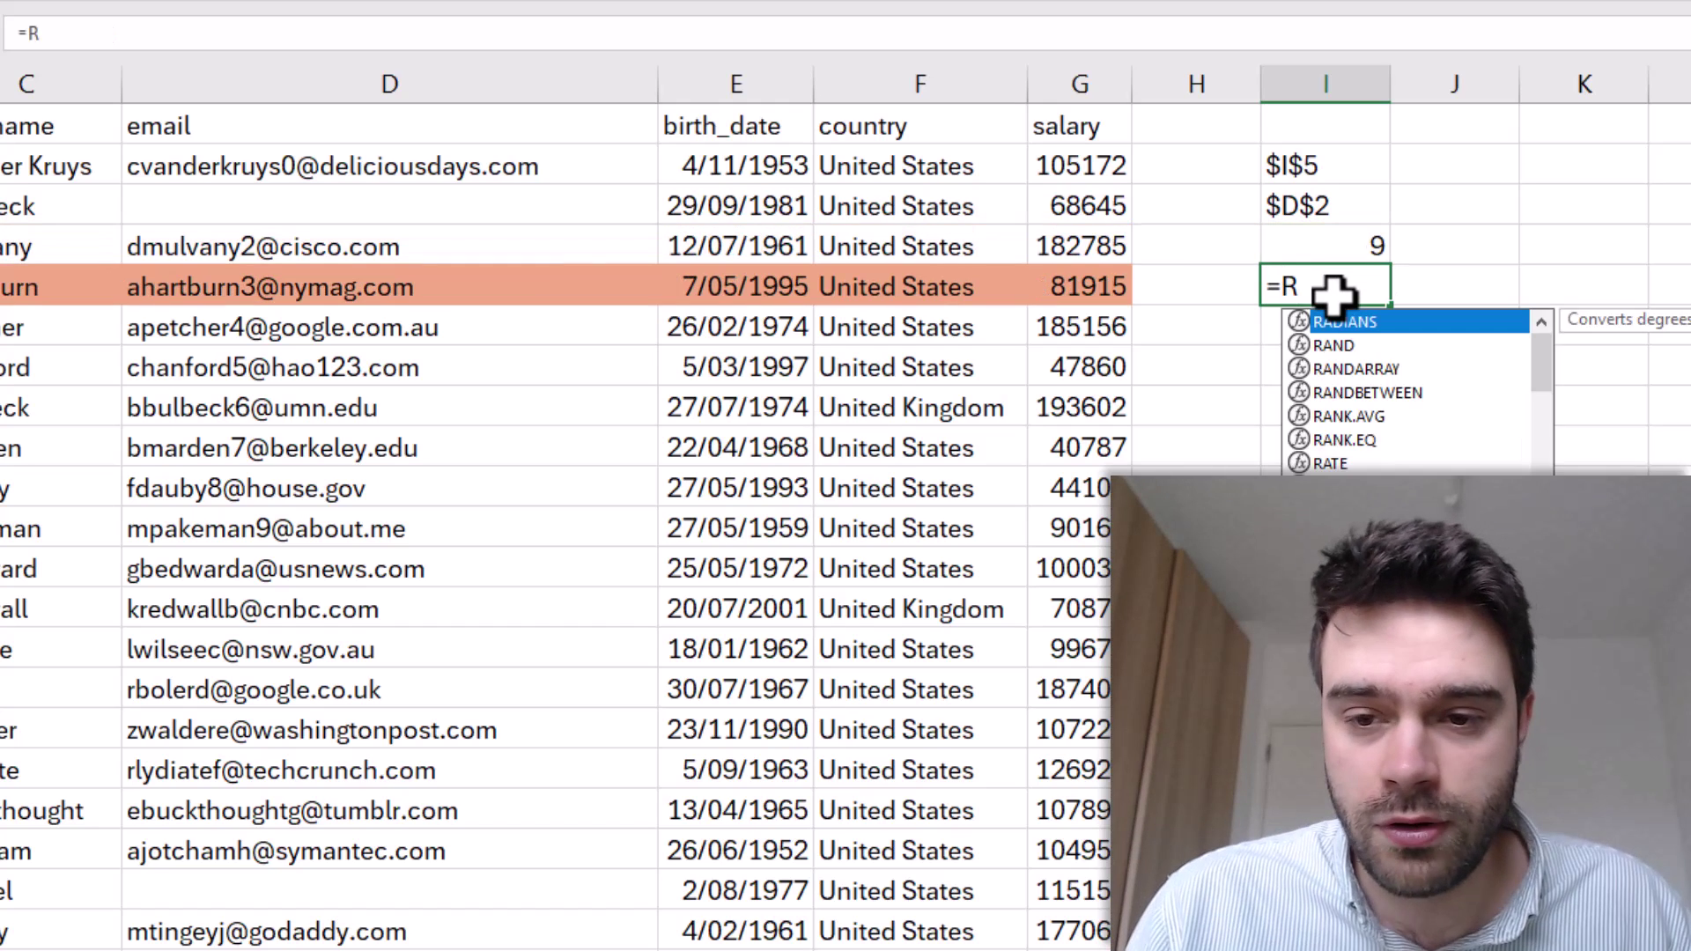
pyautogui.write('OW()')
pyautogui.press('Return')
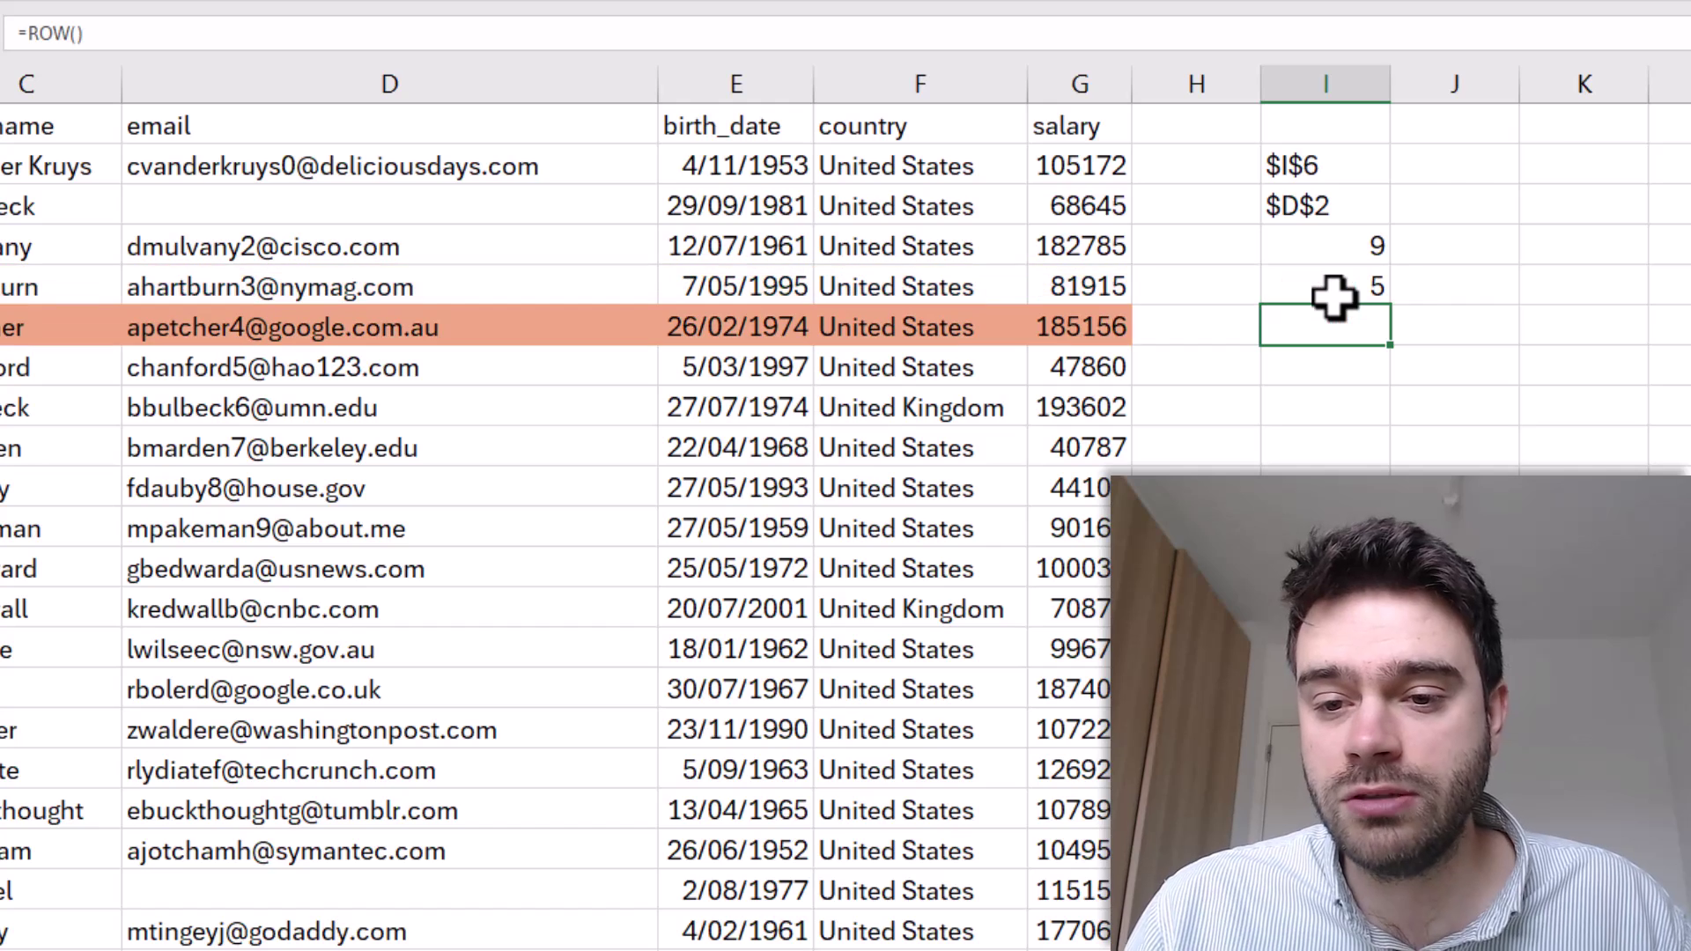
# Review the ADDRESS formula in I3, and enter =ADDRESS(I5,I4) in cell I6 using the row and column number cells
pyautogui.click(1343, 207)
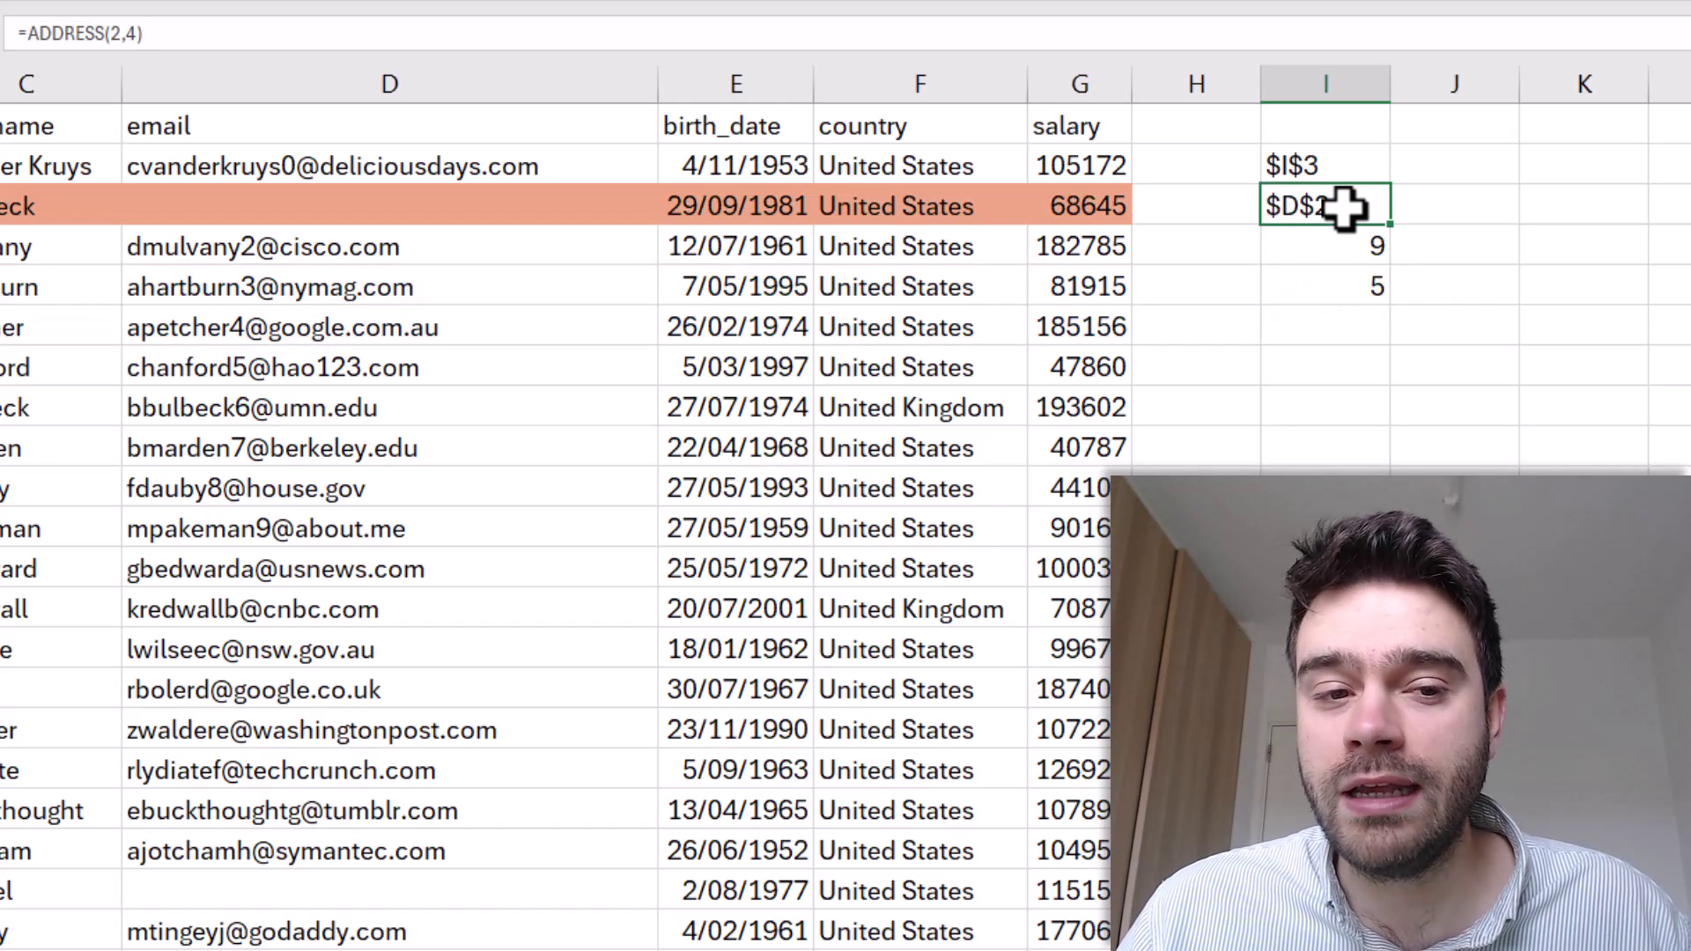
pyautogui.click(1361, 326)
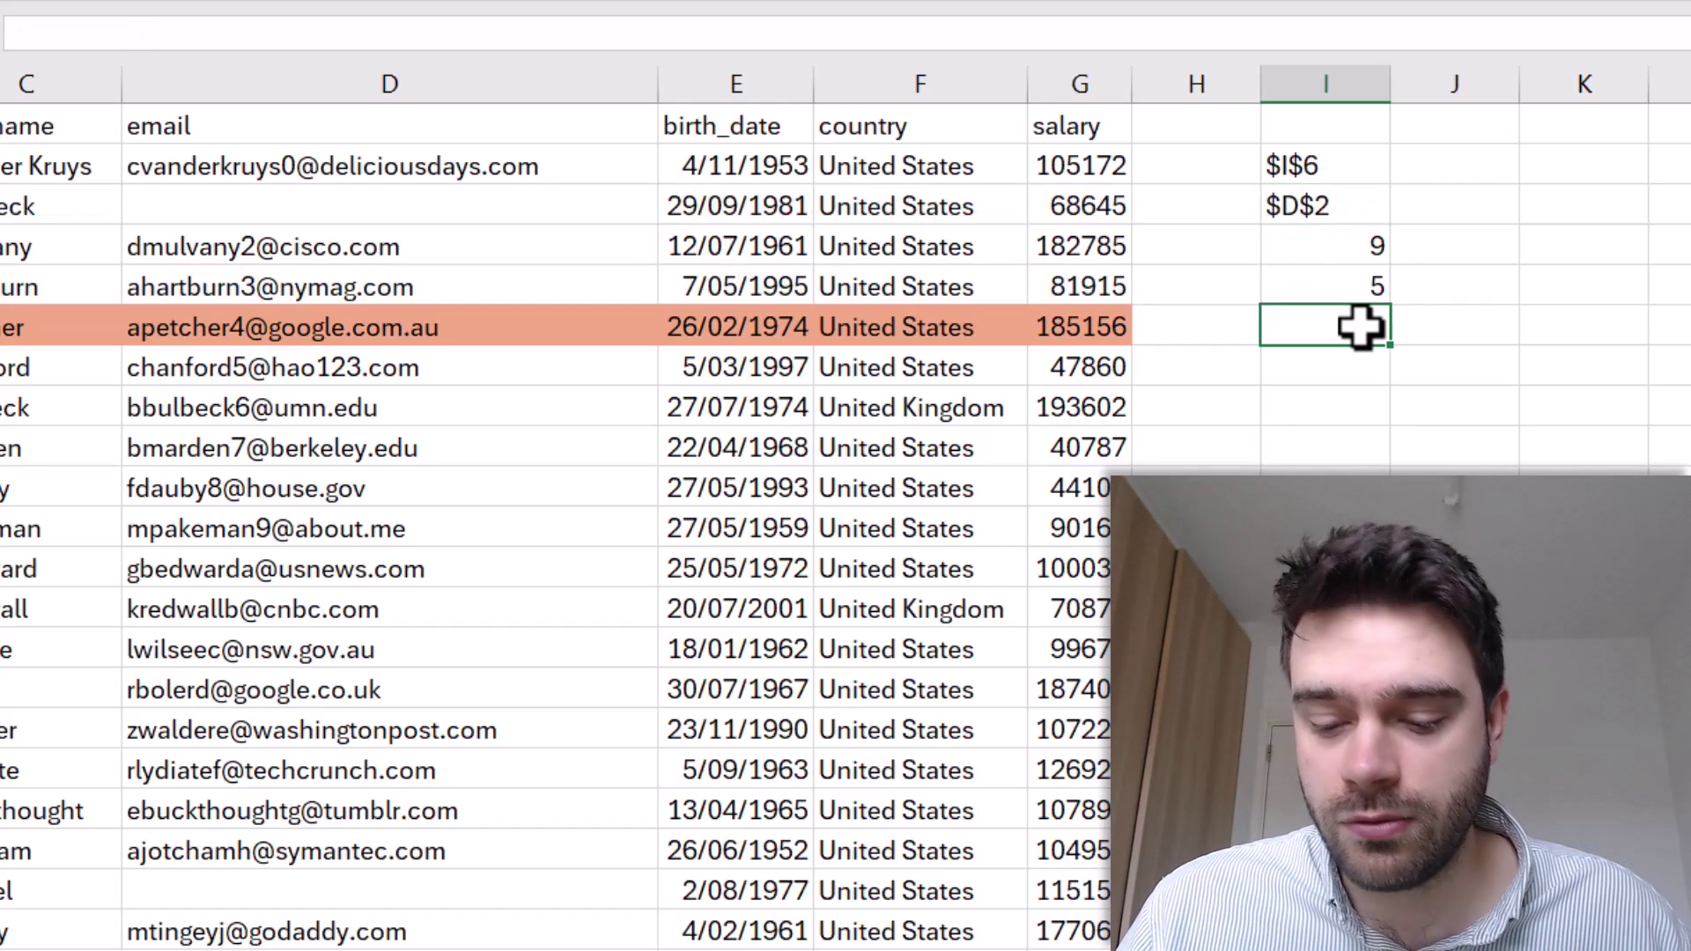
pyautogui.write('=ADD')
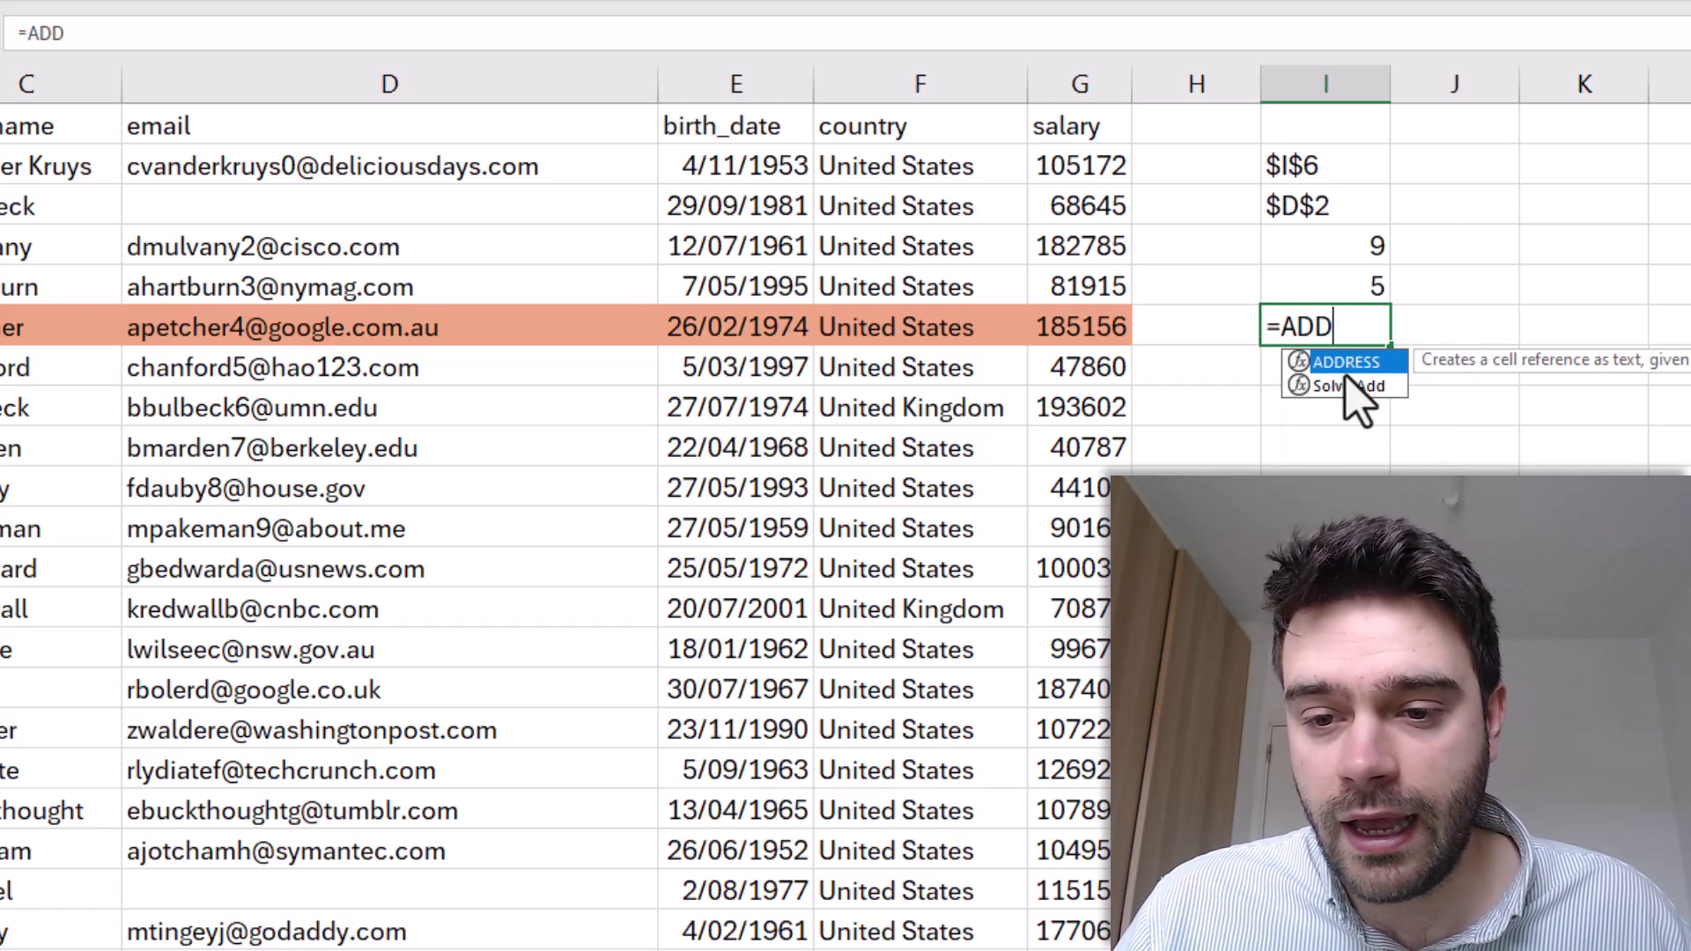
pyautogui.press('Tab')
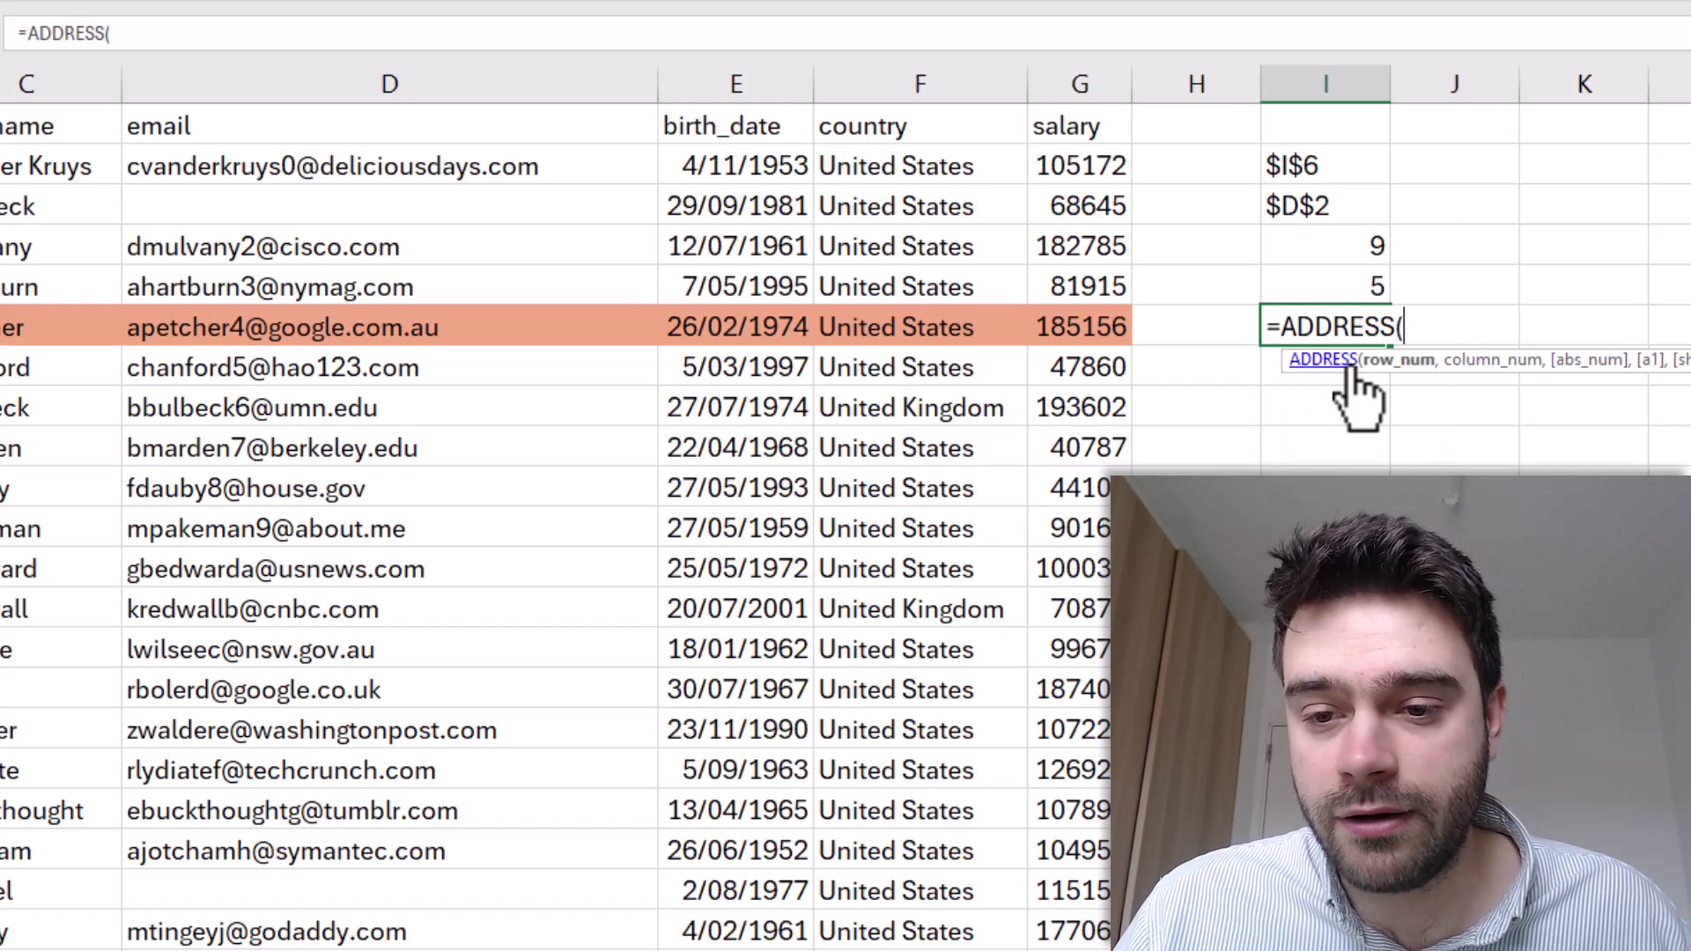
pyautogui.click(1339, 276)
pyautogui.write(',')
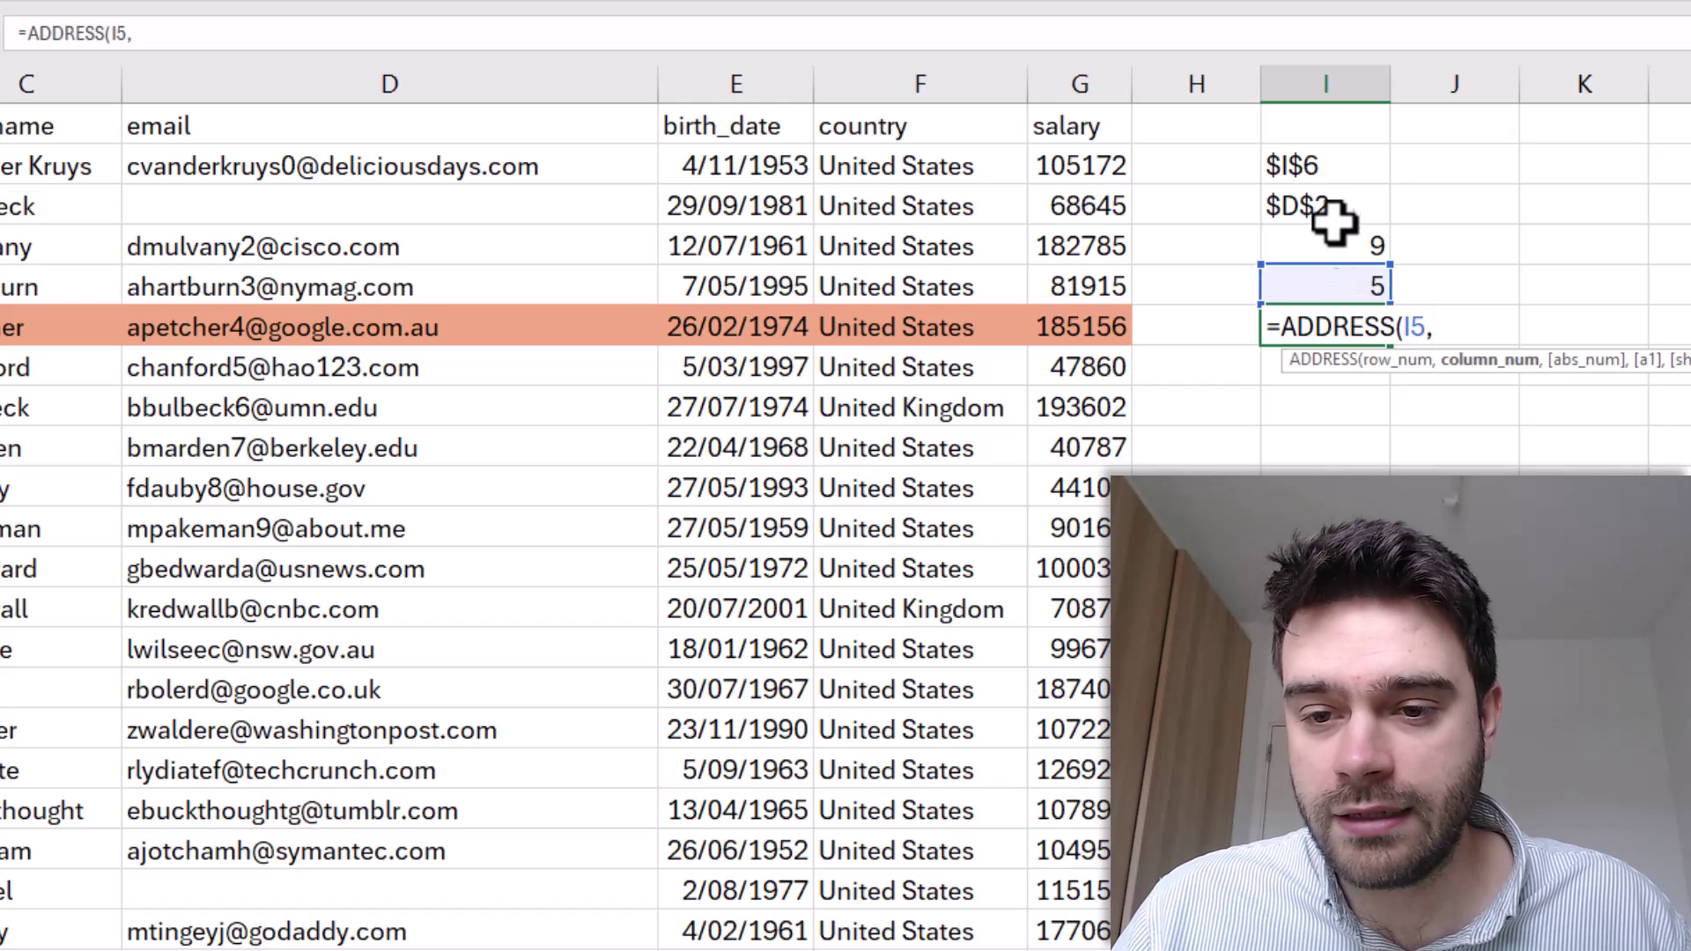
pyautogui.click(1339, 247)
pyautogui.write(')')
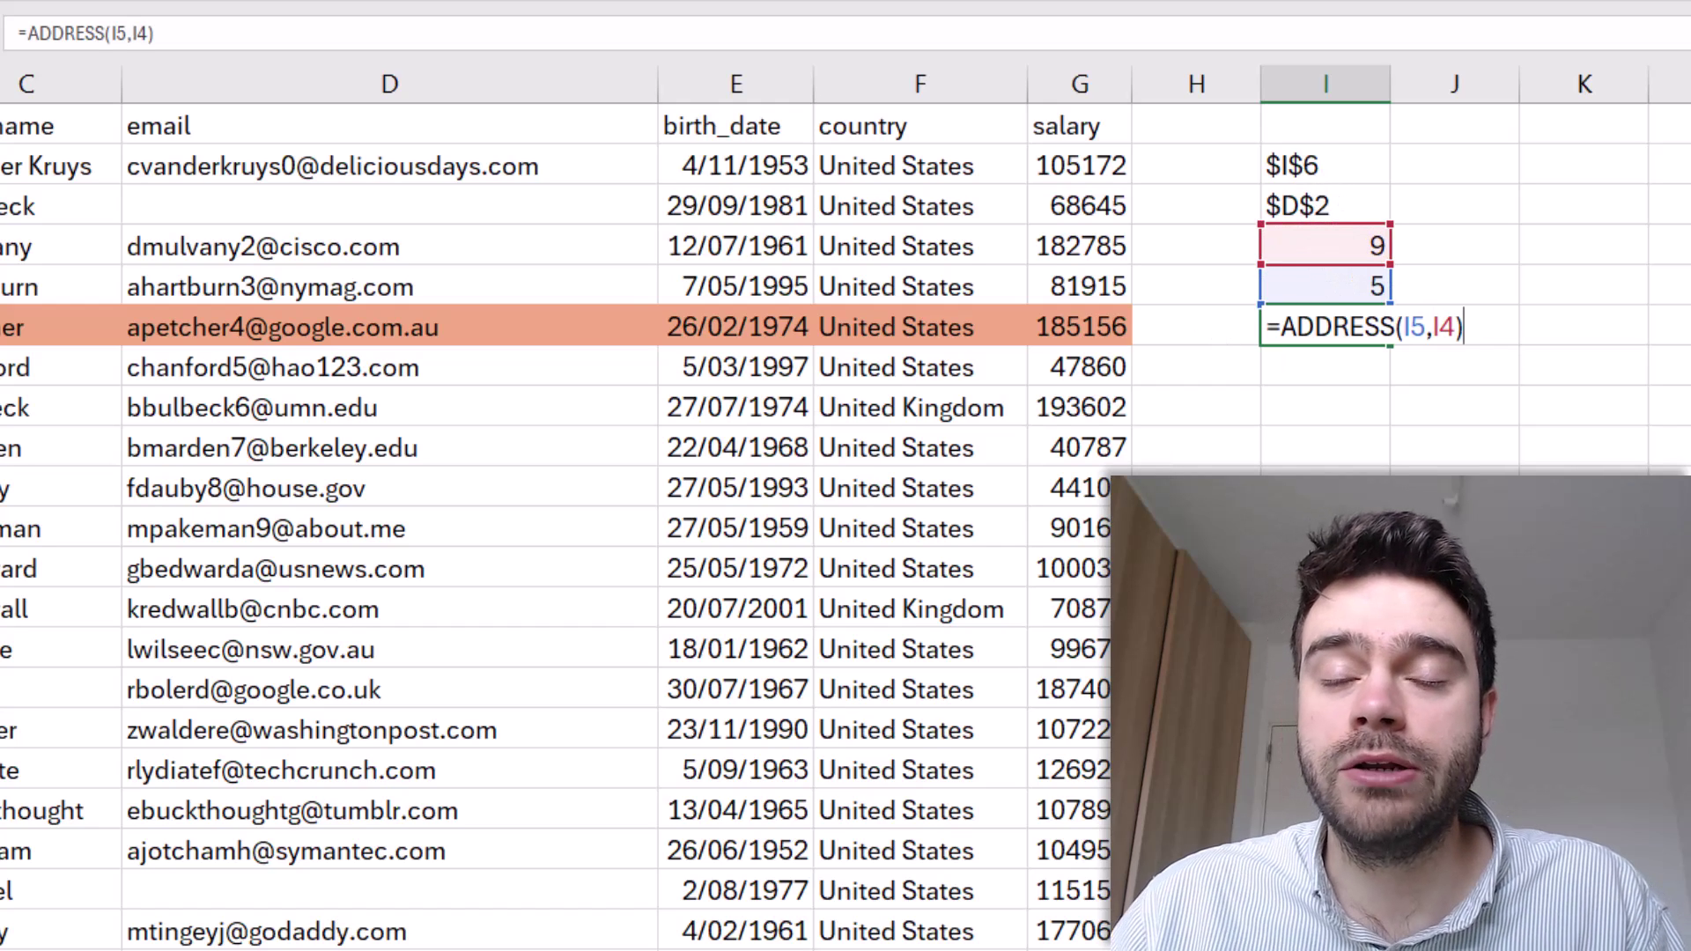
pyautogui.press('Return')
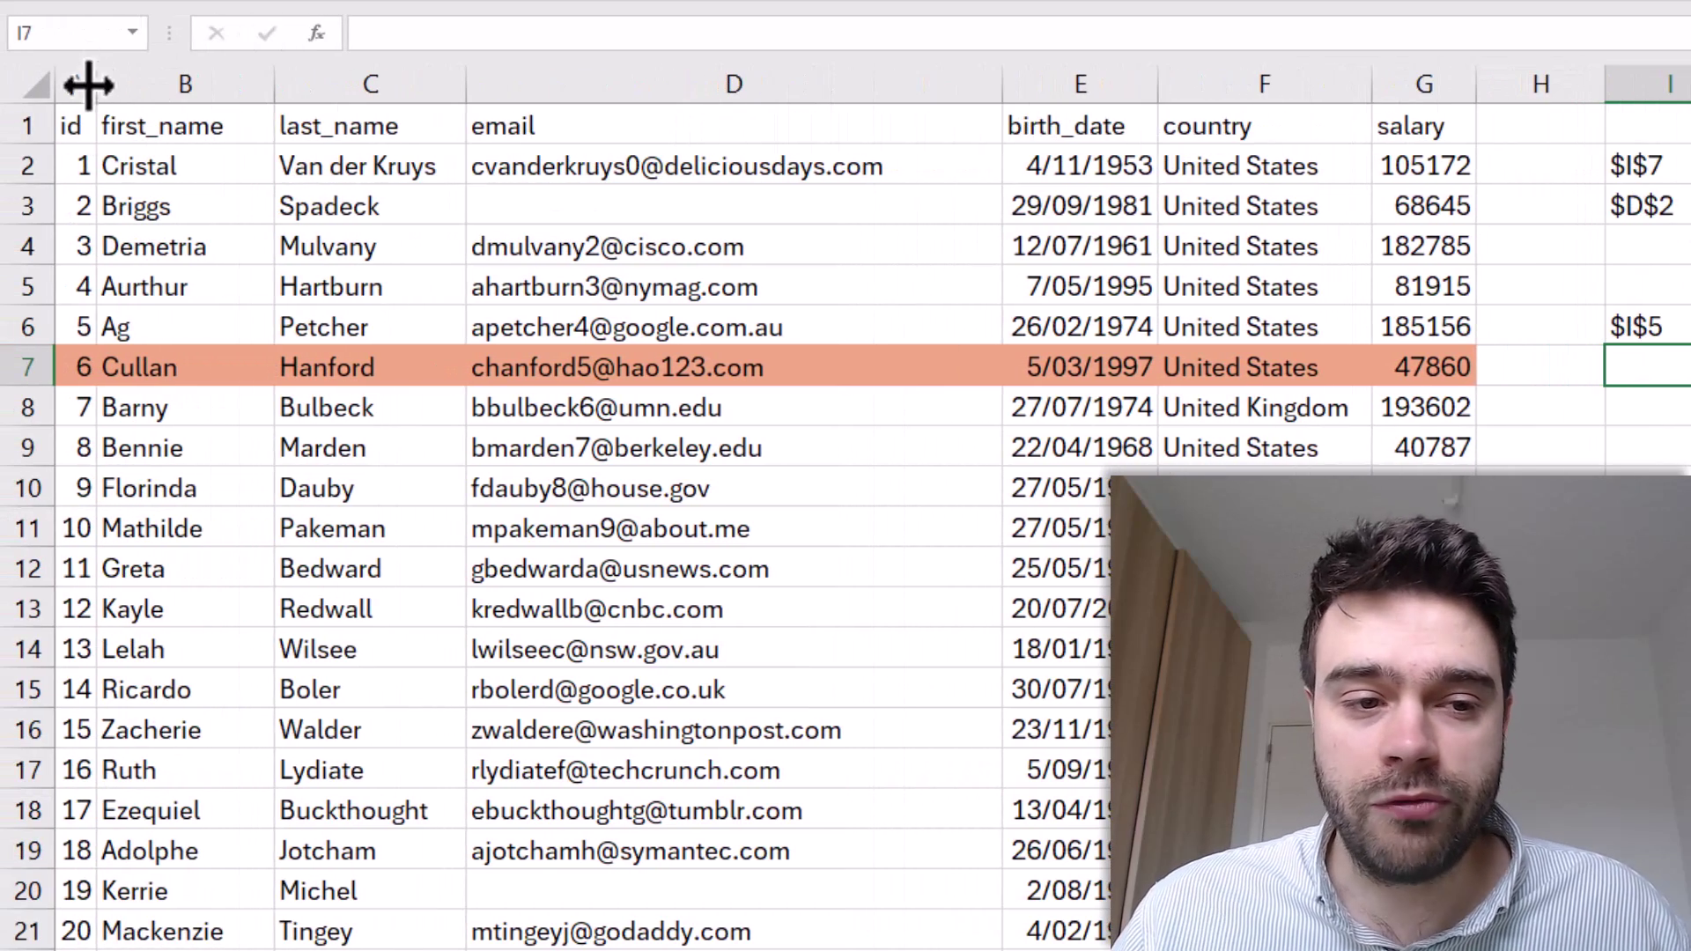
# Start a formula-based conditional formatting rule for all customer data from cell A2 through the last row of column G
pyautogui.click(79, 165)
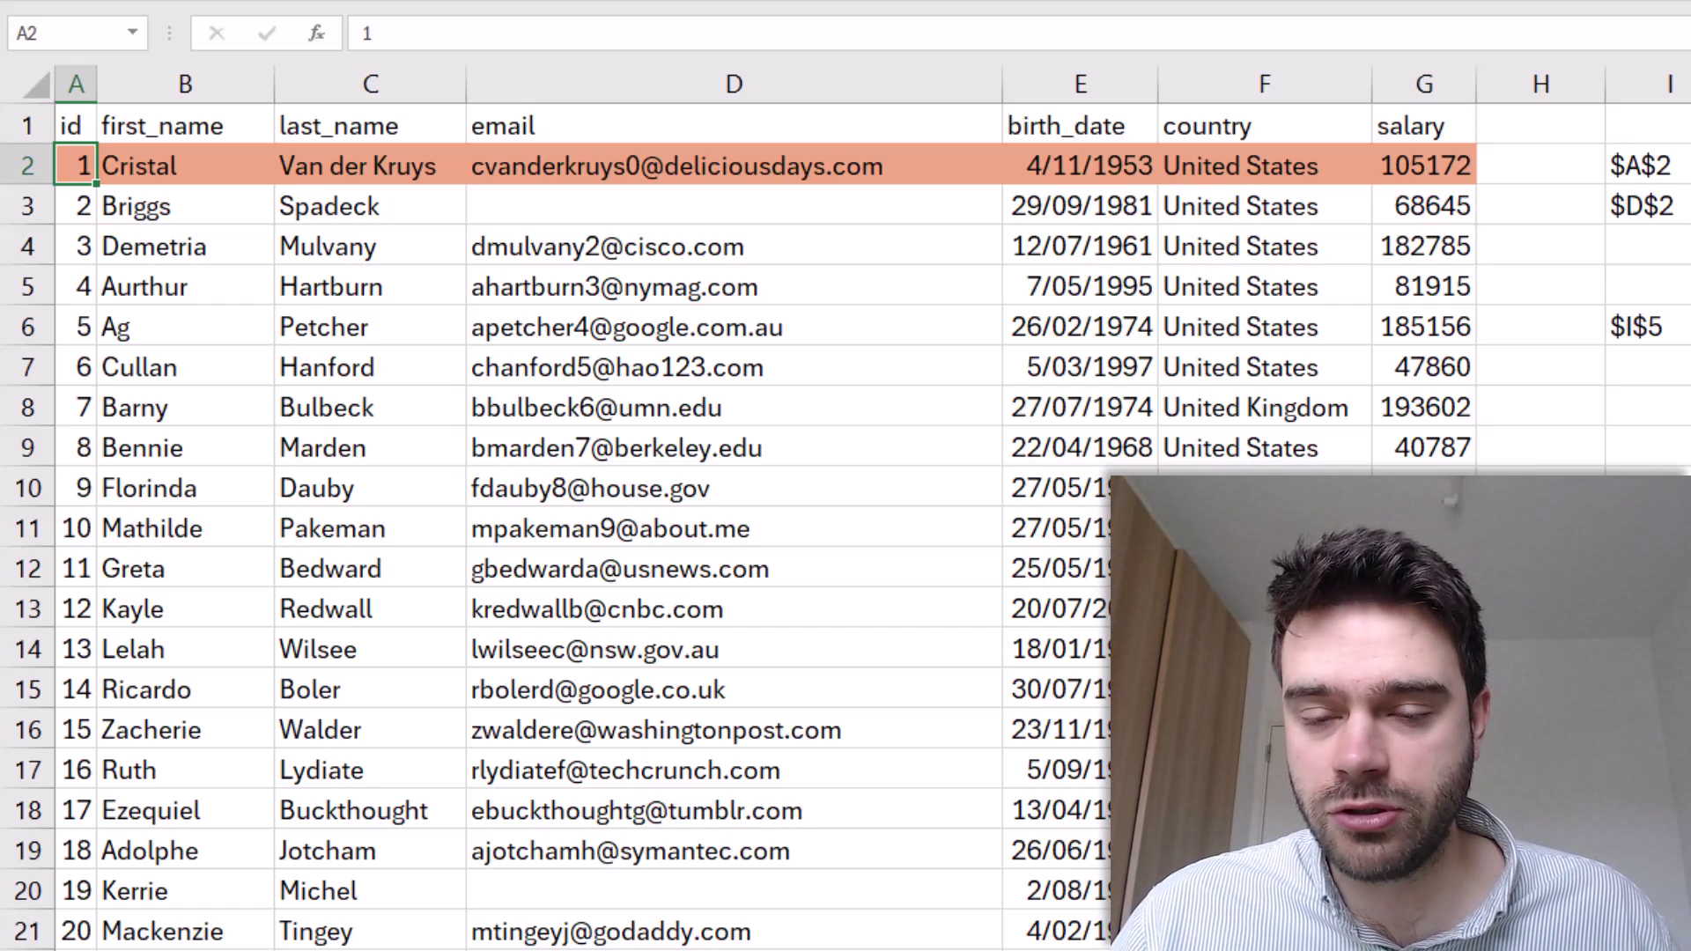
pyautogui.hotkey('ctrl', 'shift', 'Right')
pyautogui.hotkey('ctrl', 'shift', 'Down')
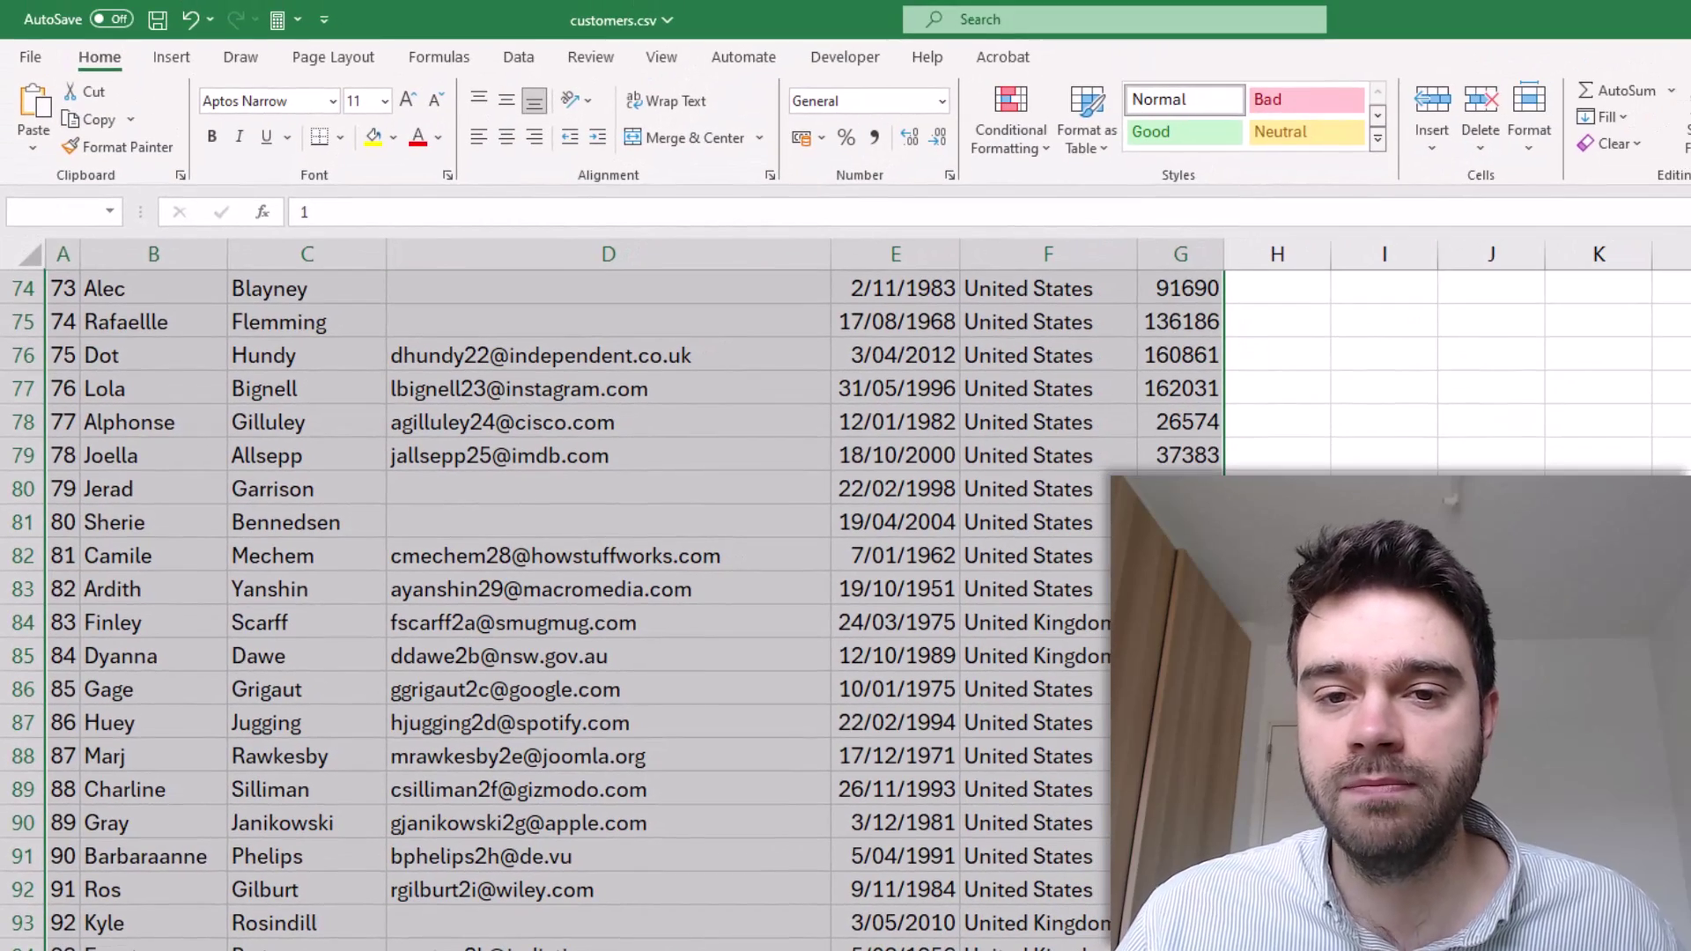
pyautogui.click(1037, 148)
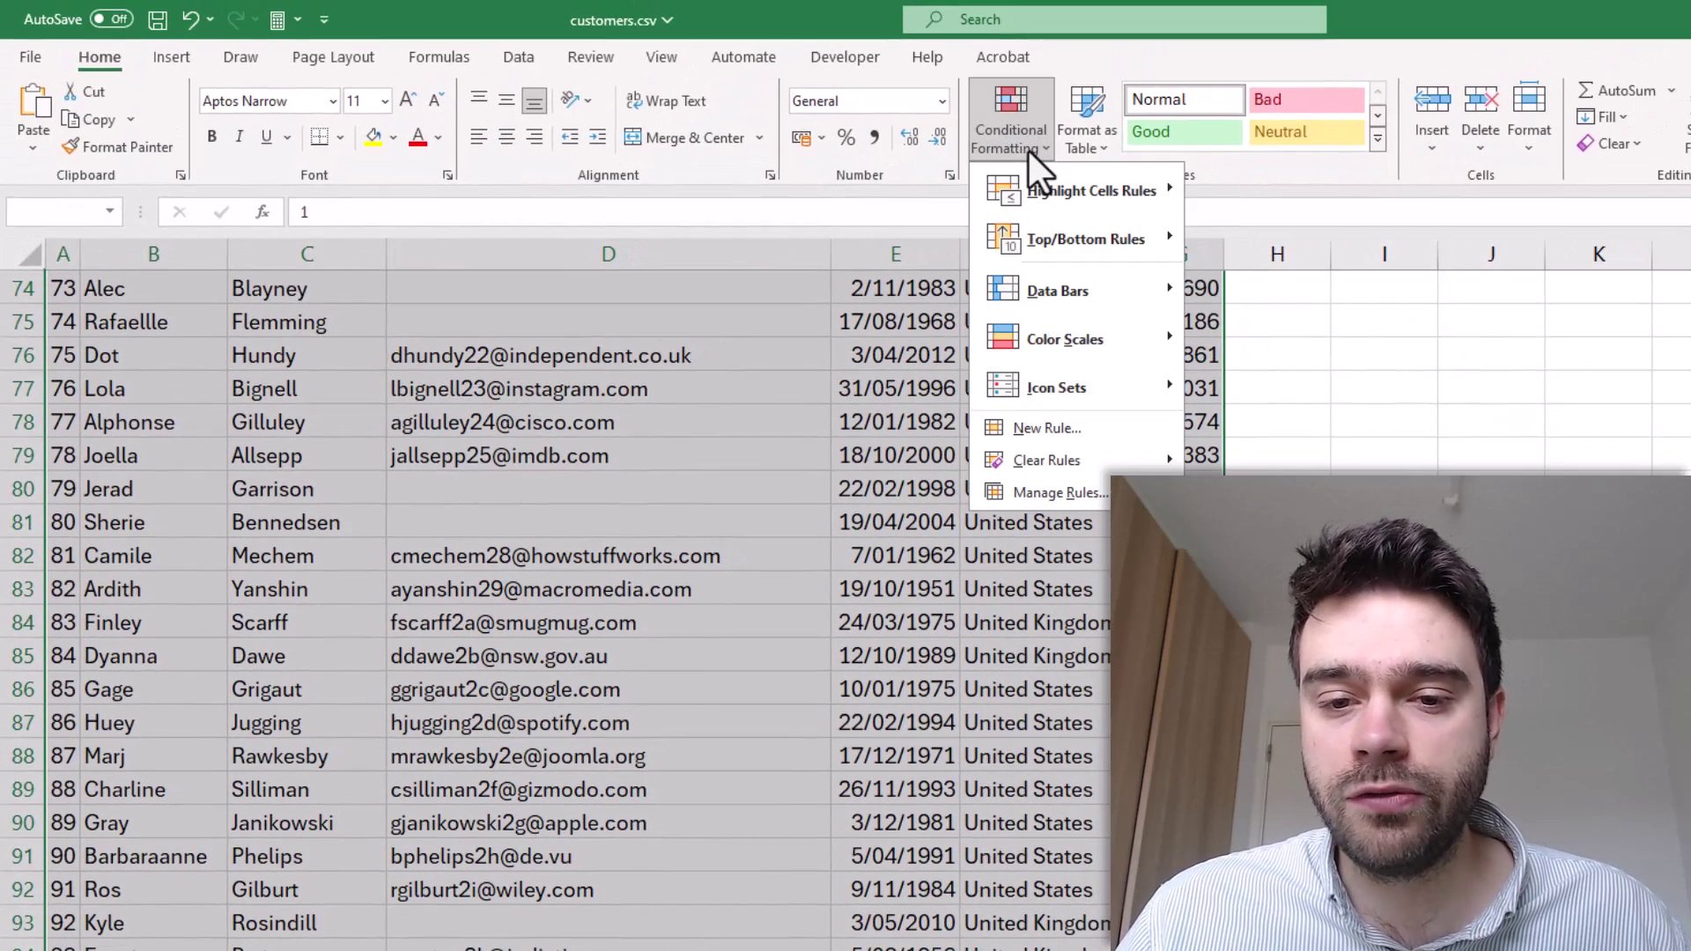
pyautogui.click(1124, 427)
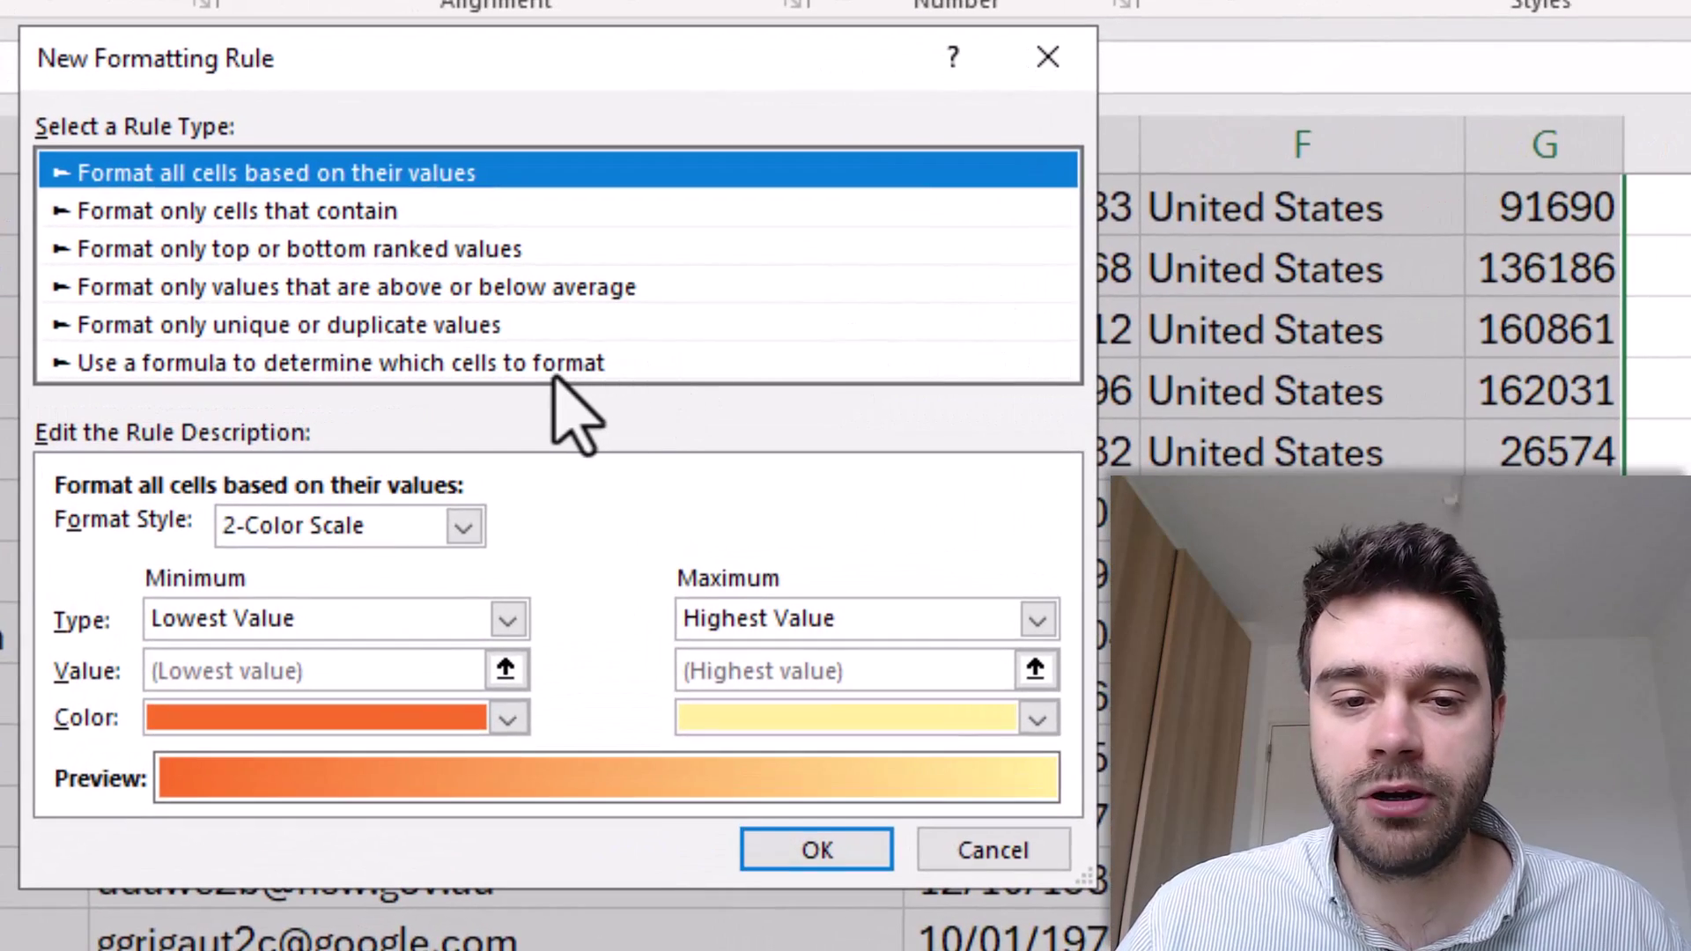
pyautogui.click(638, 374)
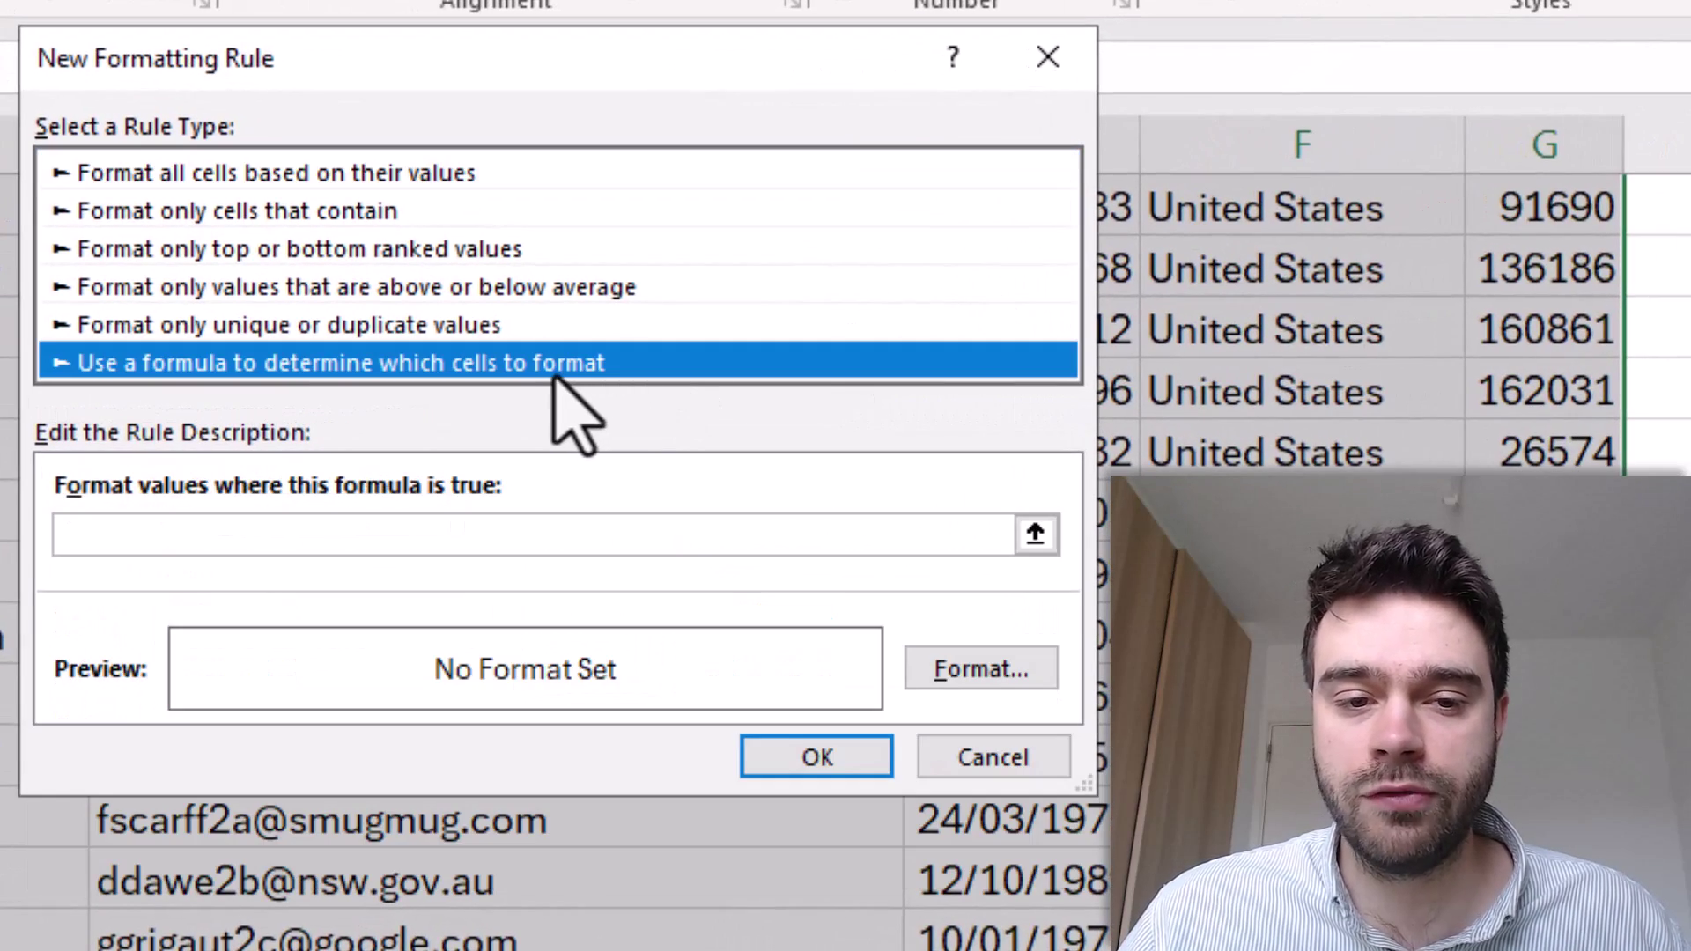
# Enter =CELL("address")=ADDRESS(ROW(),COLUMN()) as the new rule's formula
pyautogui.click(623, 528)
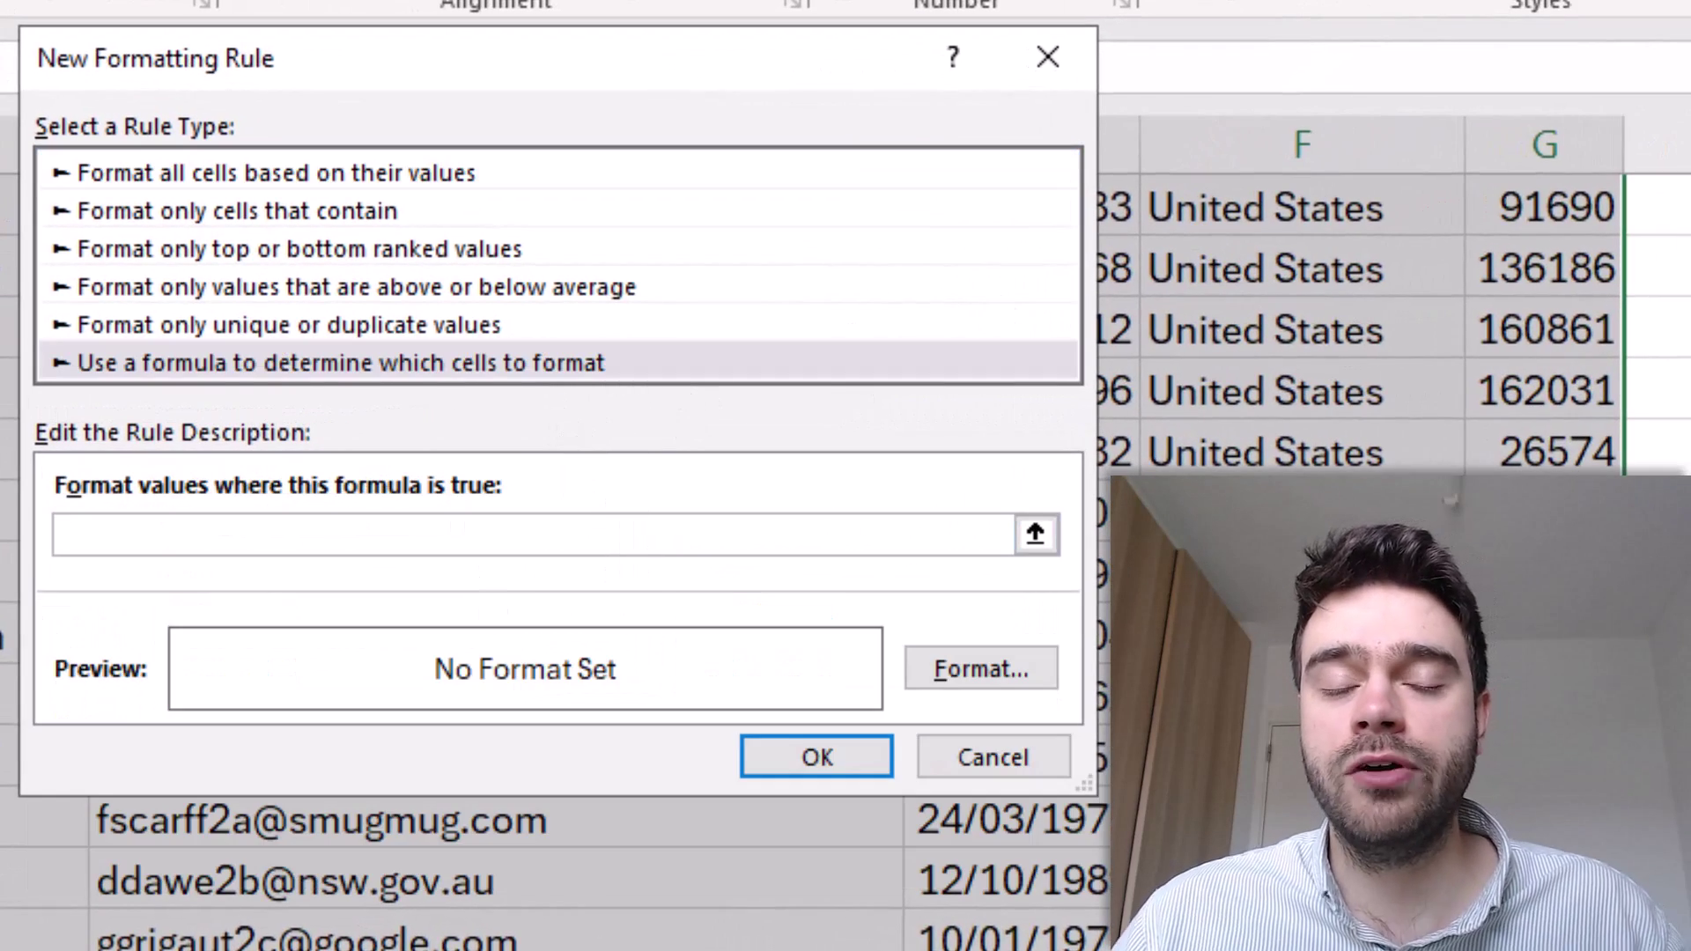
pyautogui.write('=')
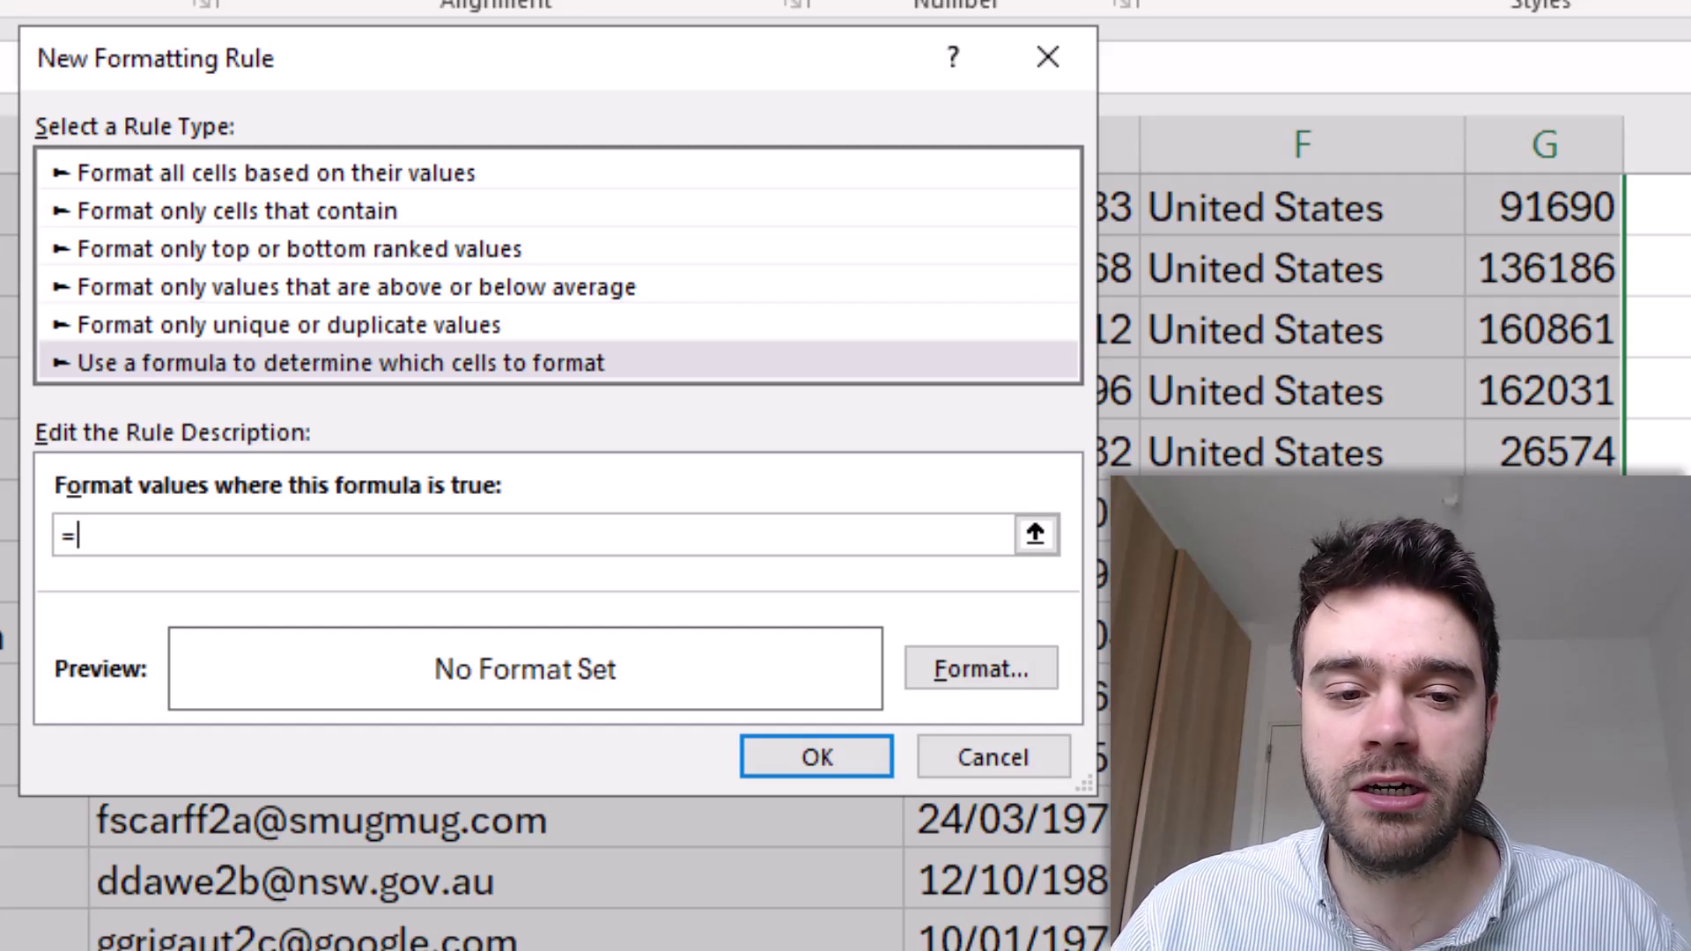
pyautogui.scroll(10, 196, 555)
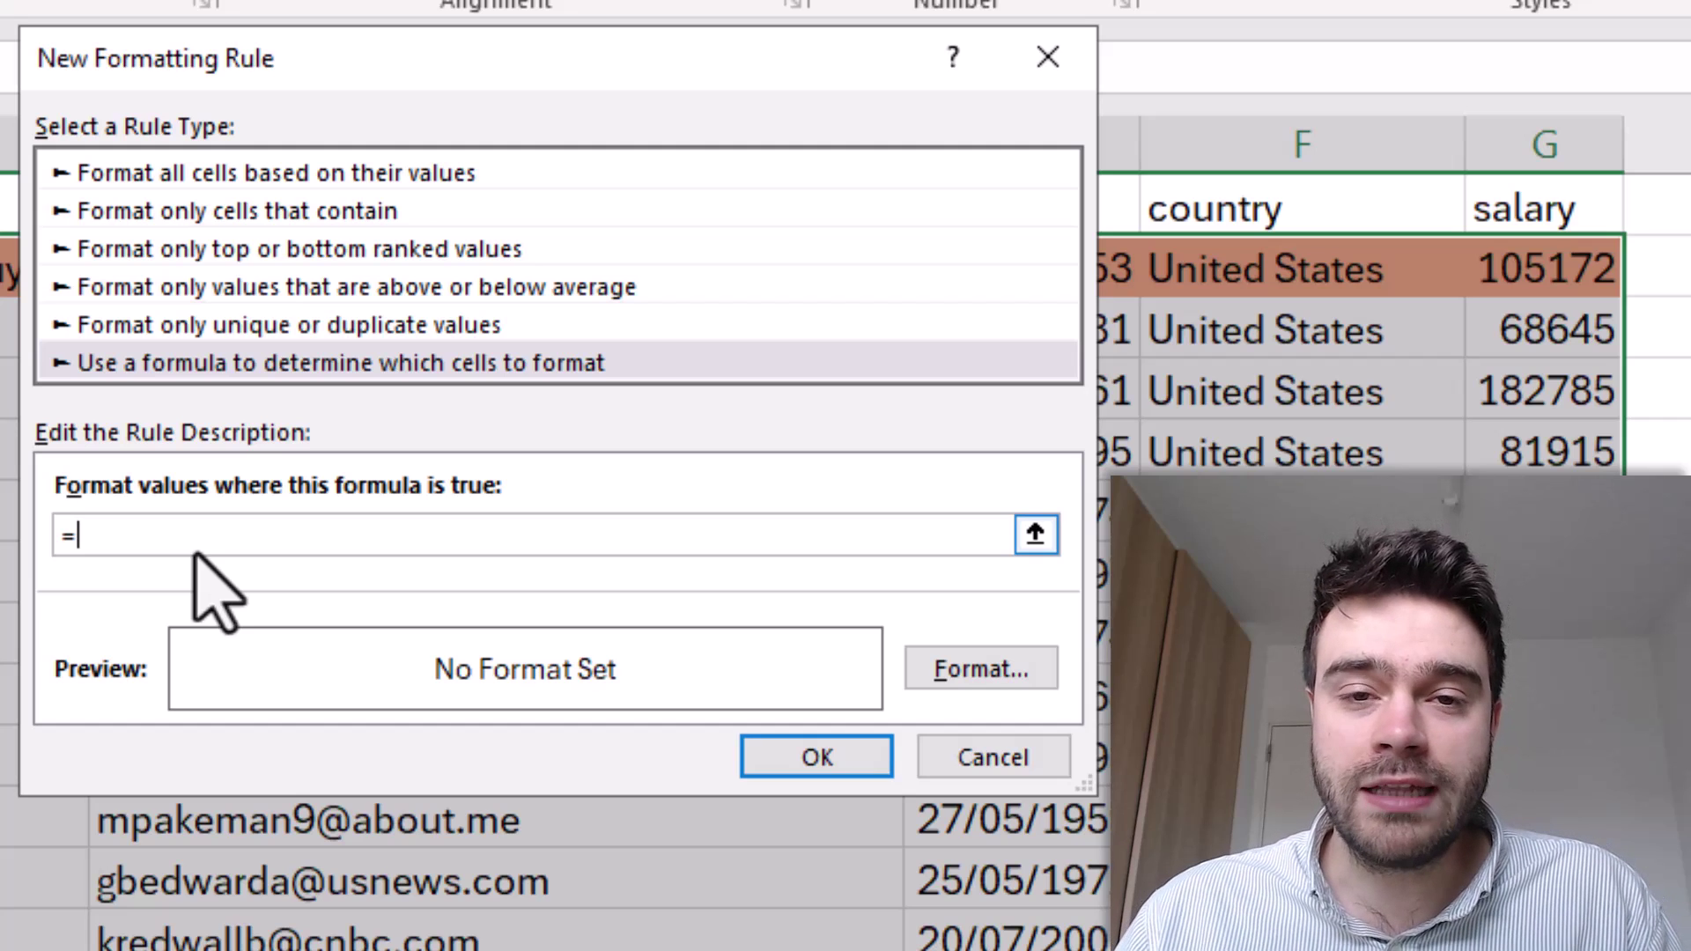
pyautogui.write('CELL(')
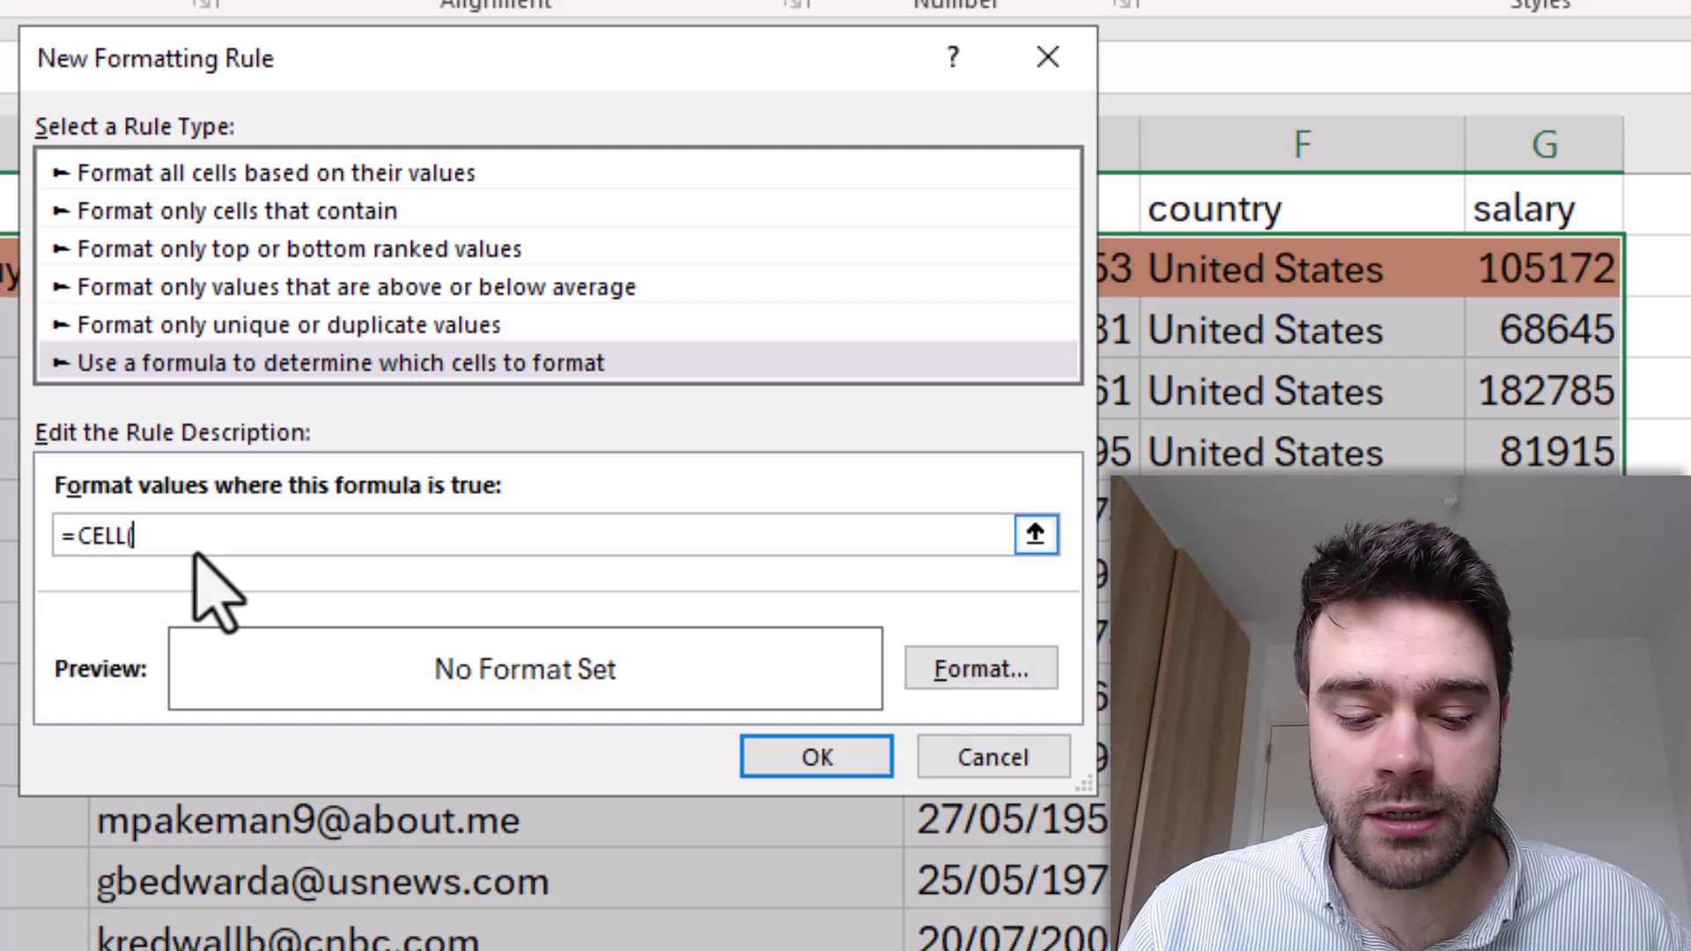
pyautogui.write('"address')
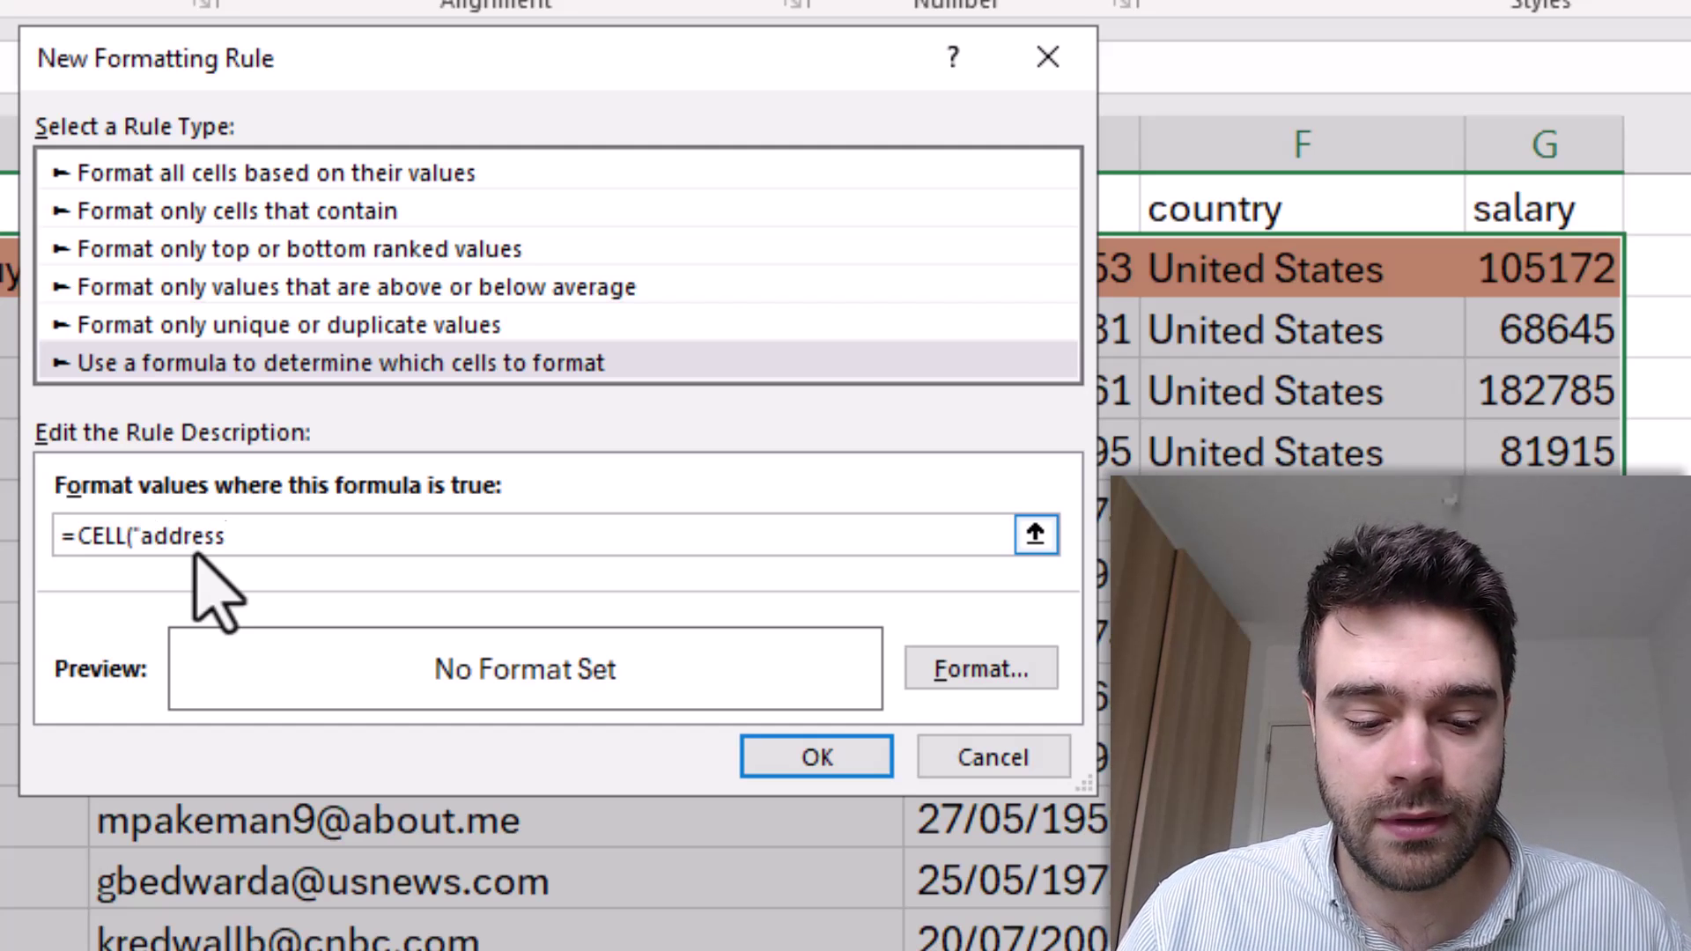
pyautogui.write('")=')
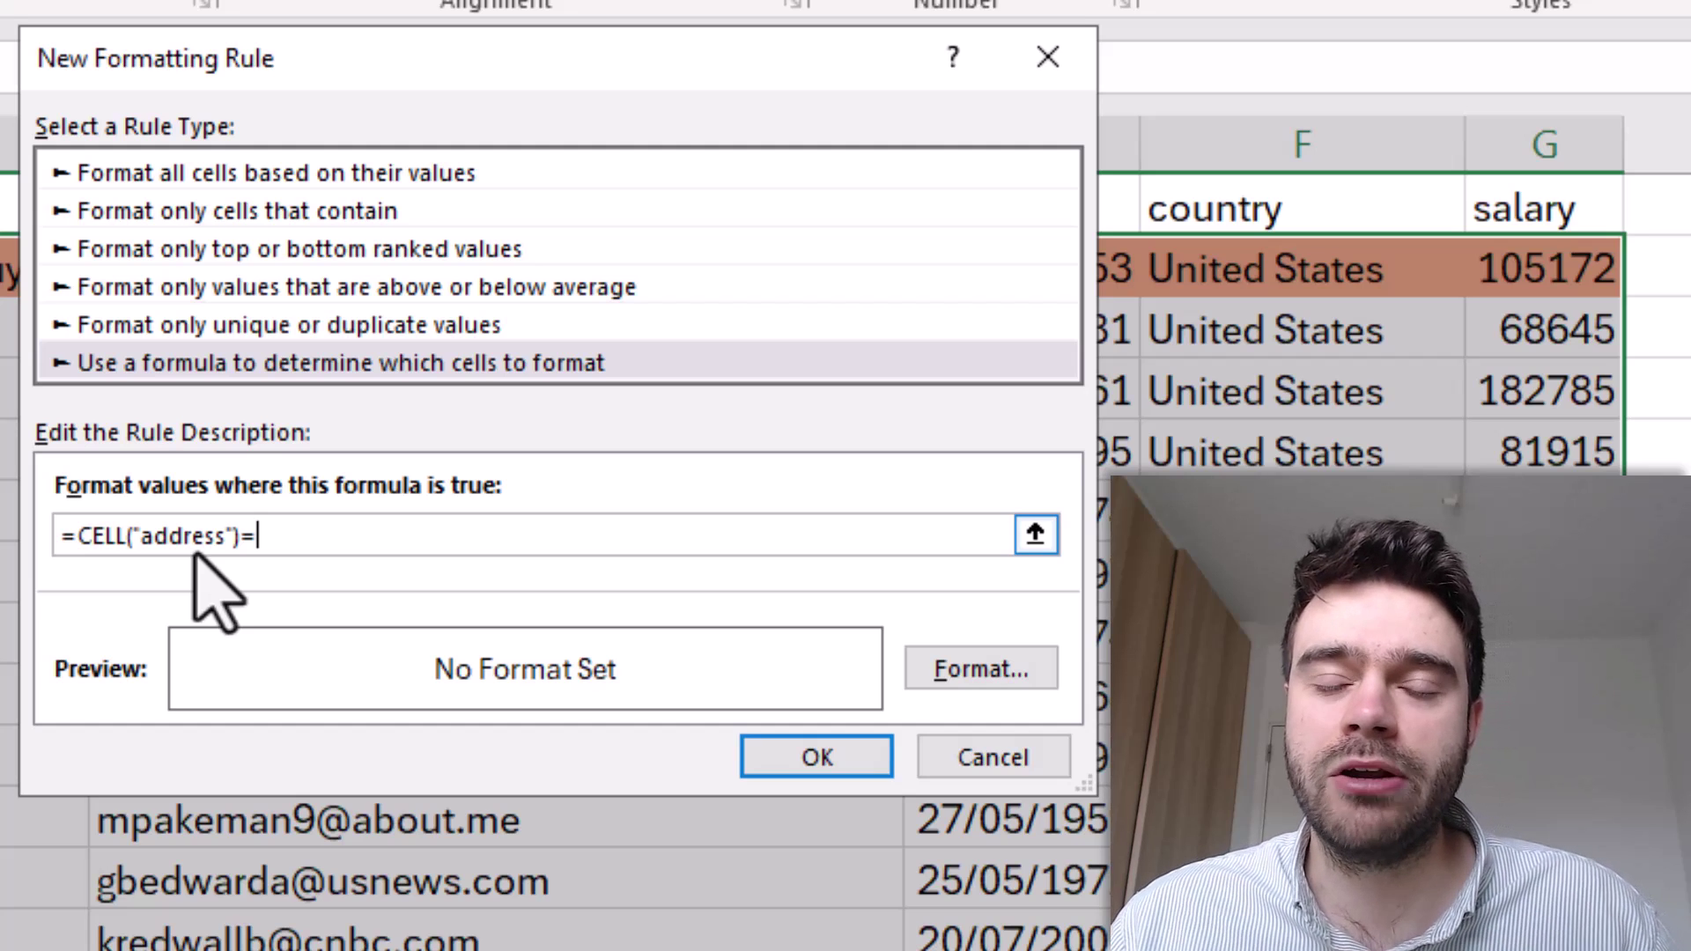
pyautogui.write('ADDR')
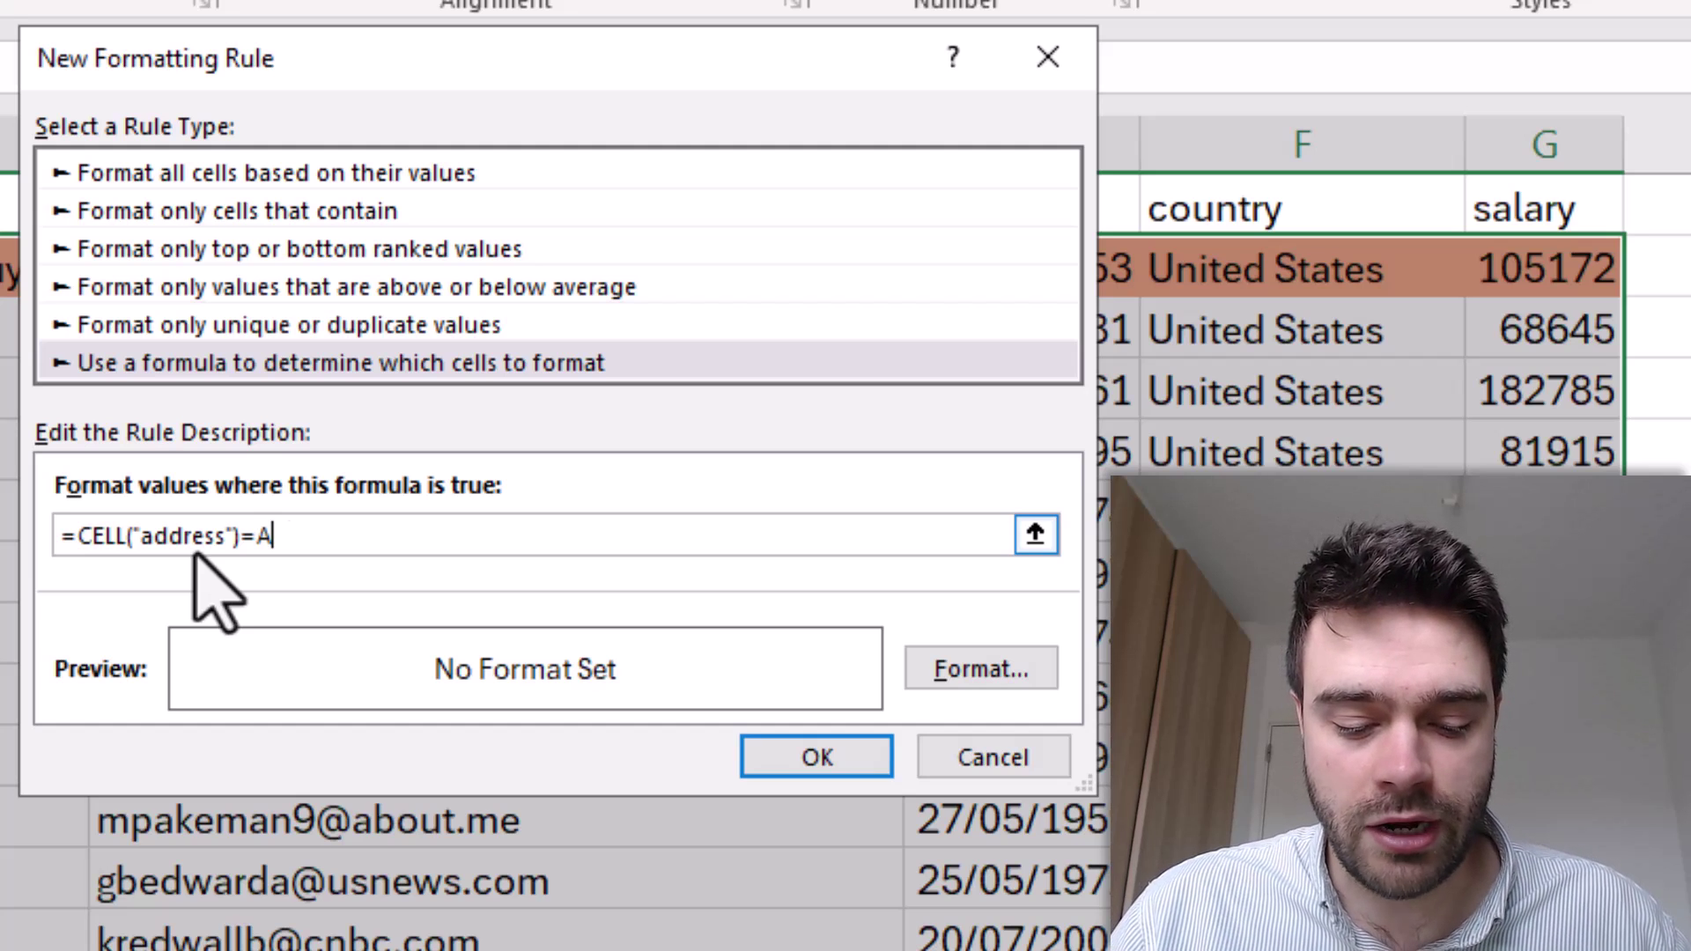
pyautogui.write('ESS')
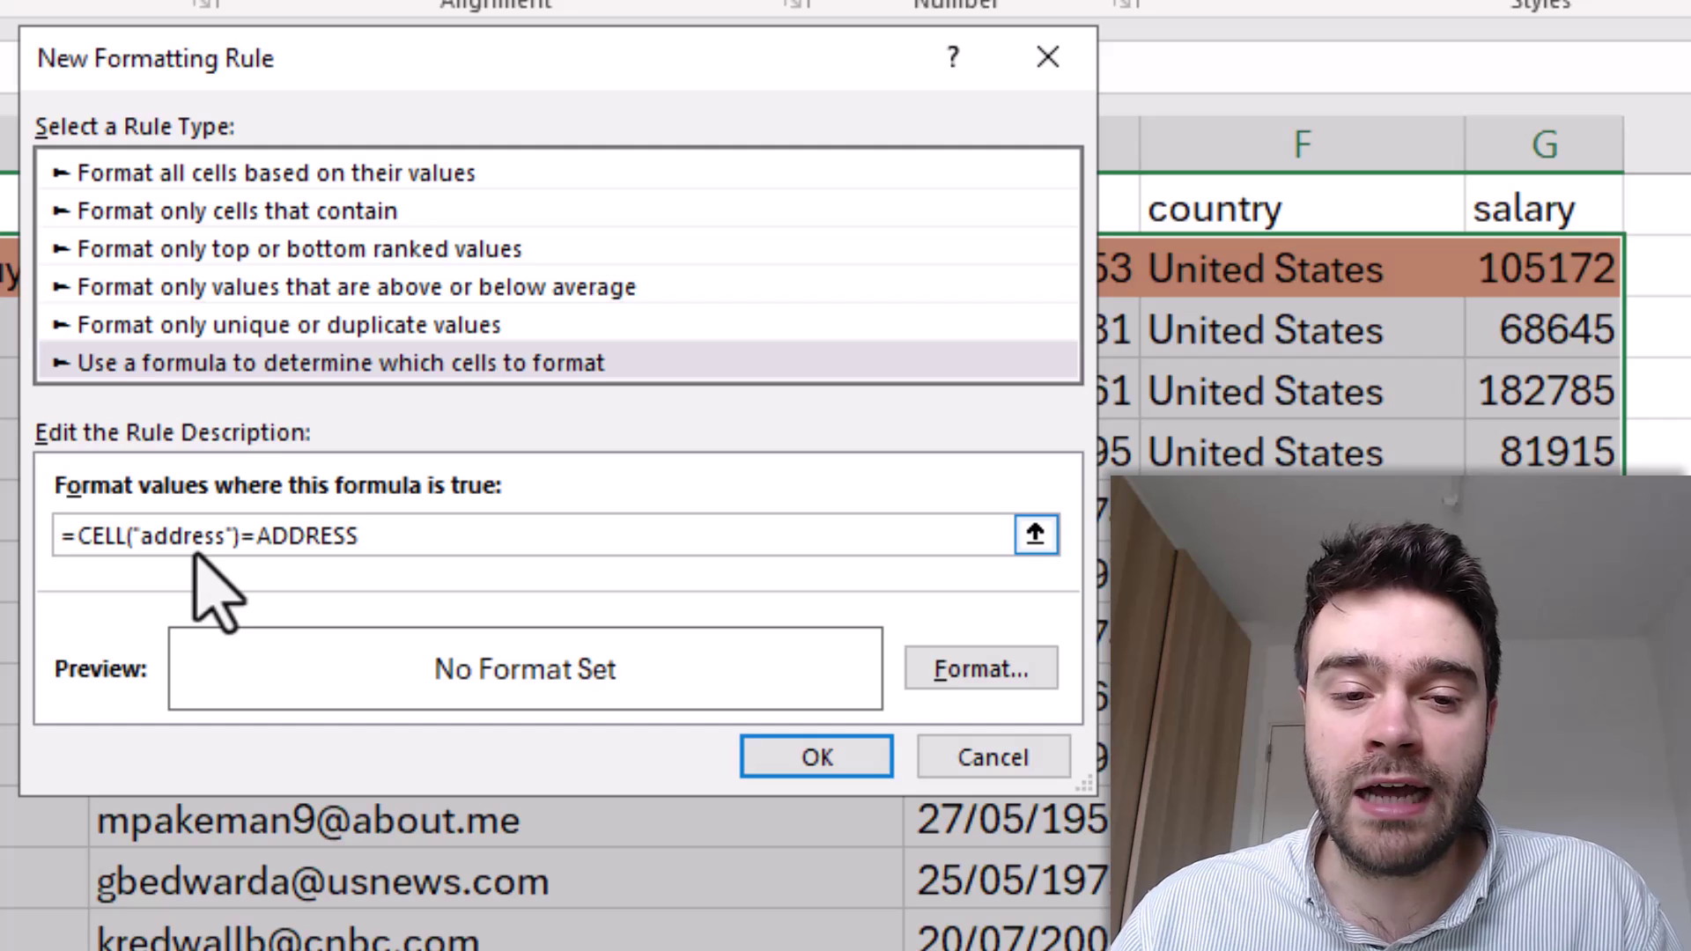
pyautogui.write('(')
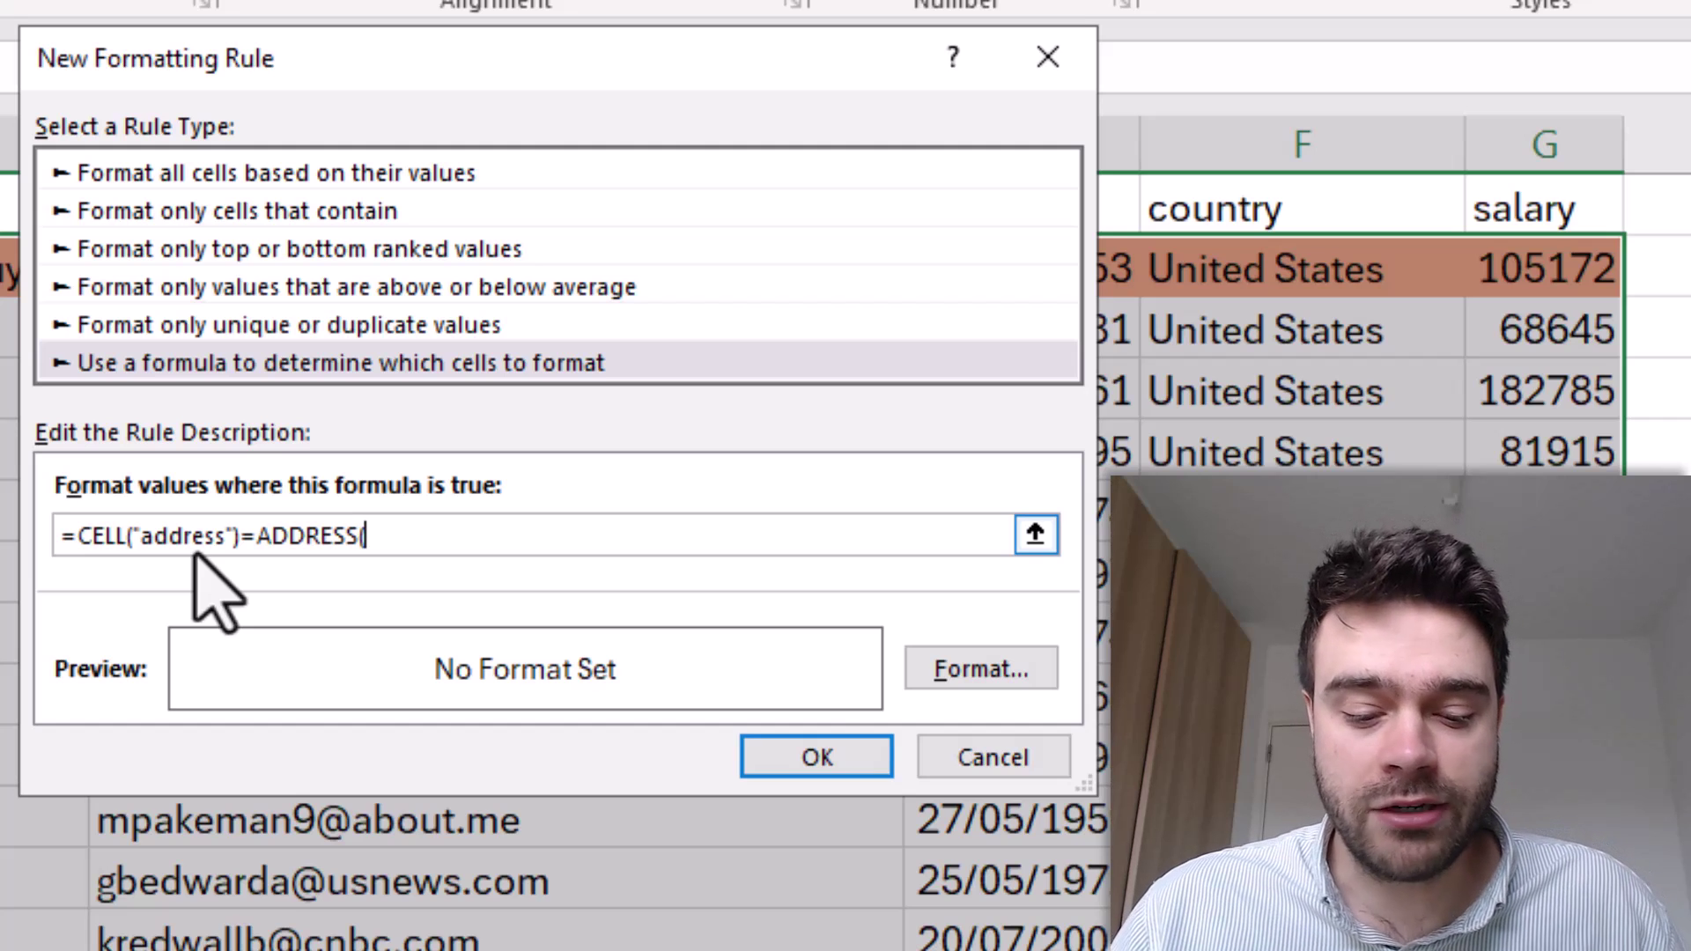
pyautogui.write('ROW')
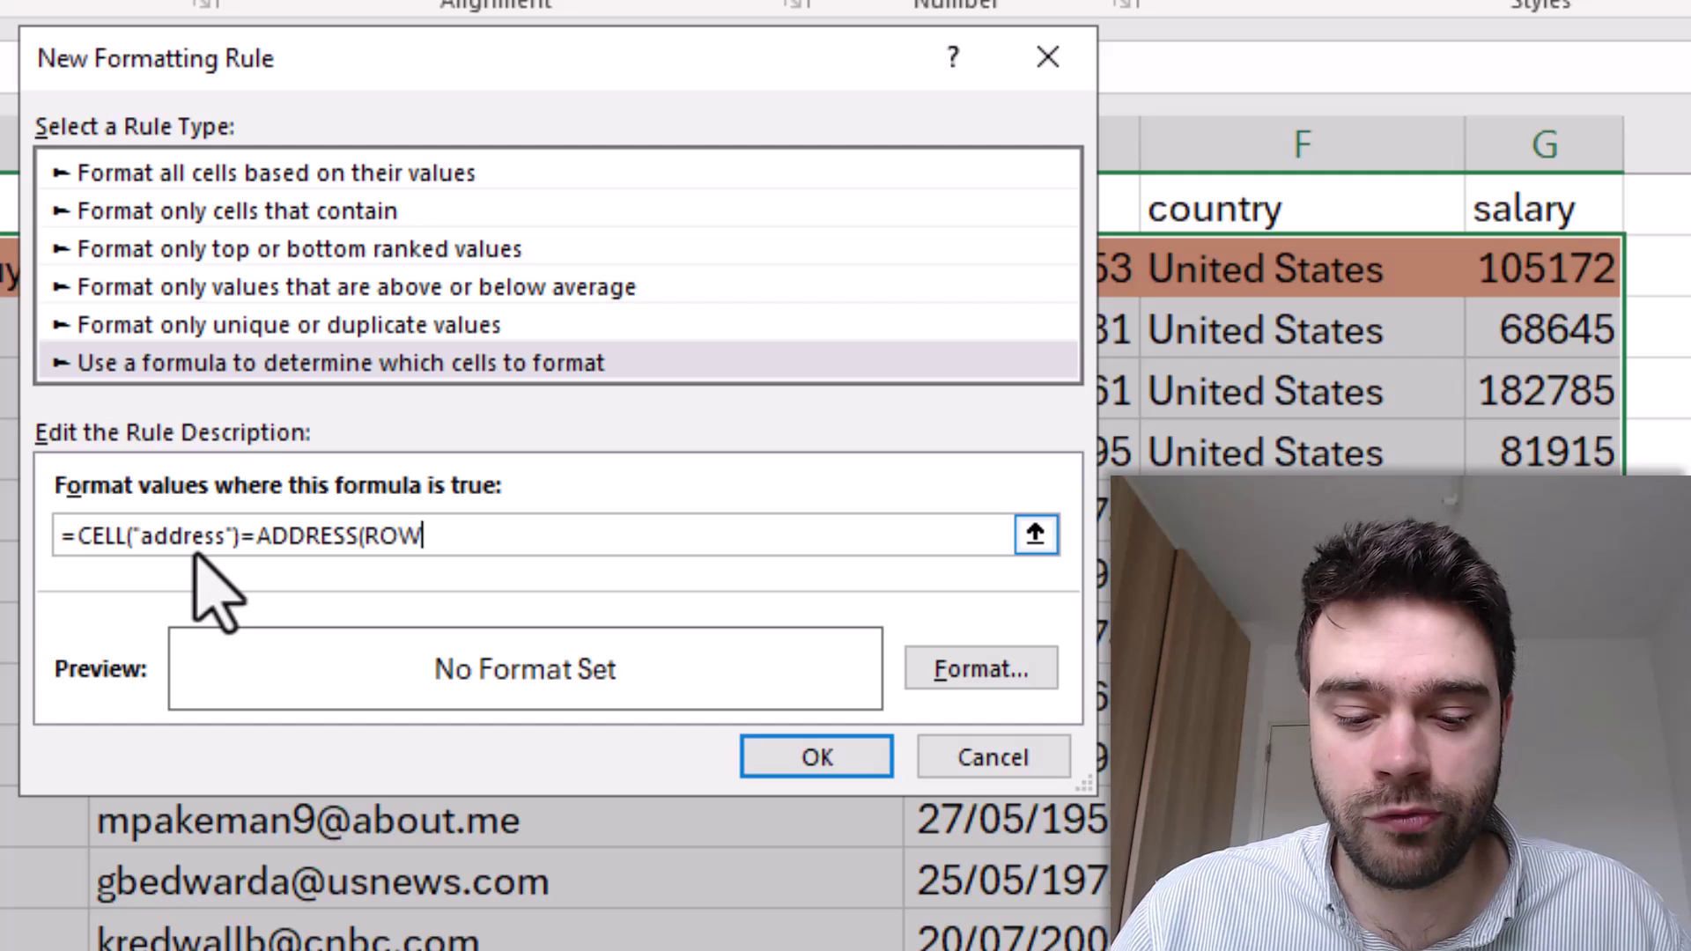
pyautogui.write('(),C')
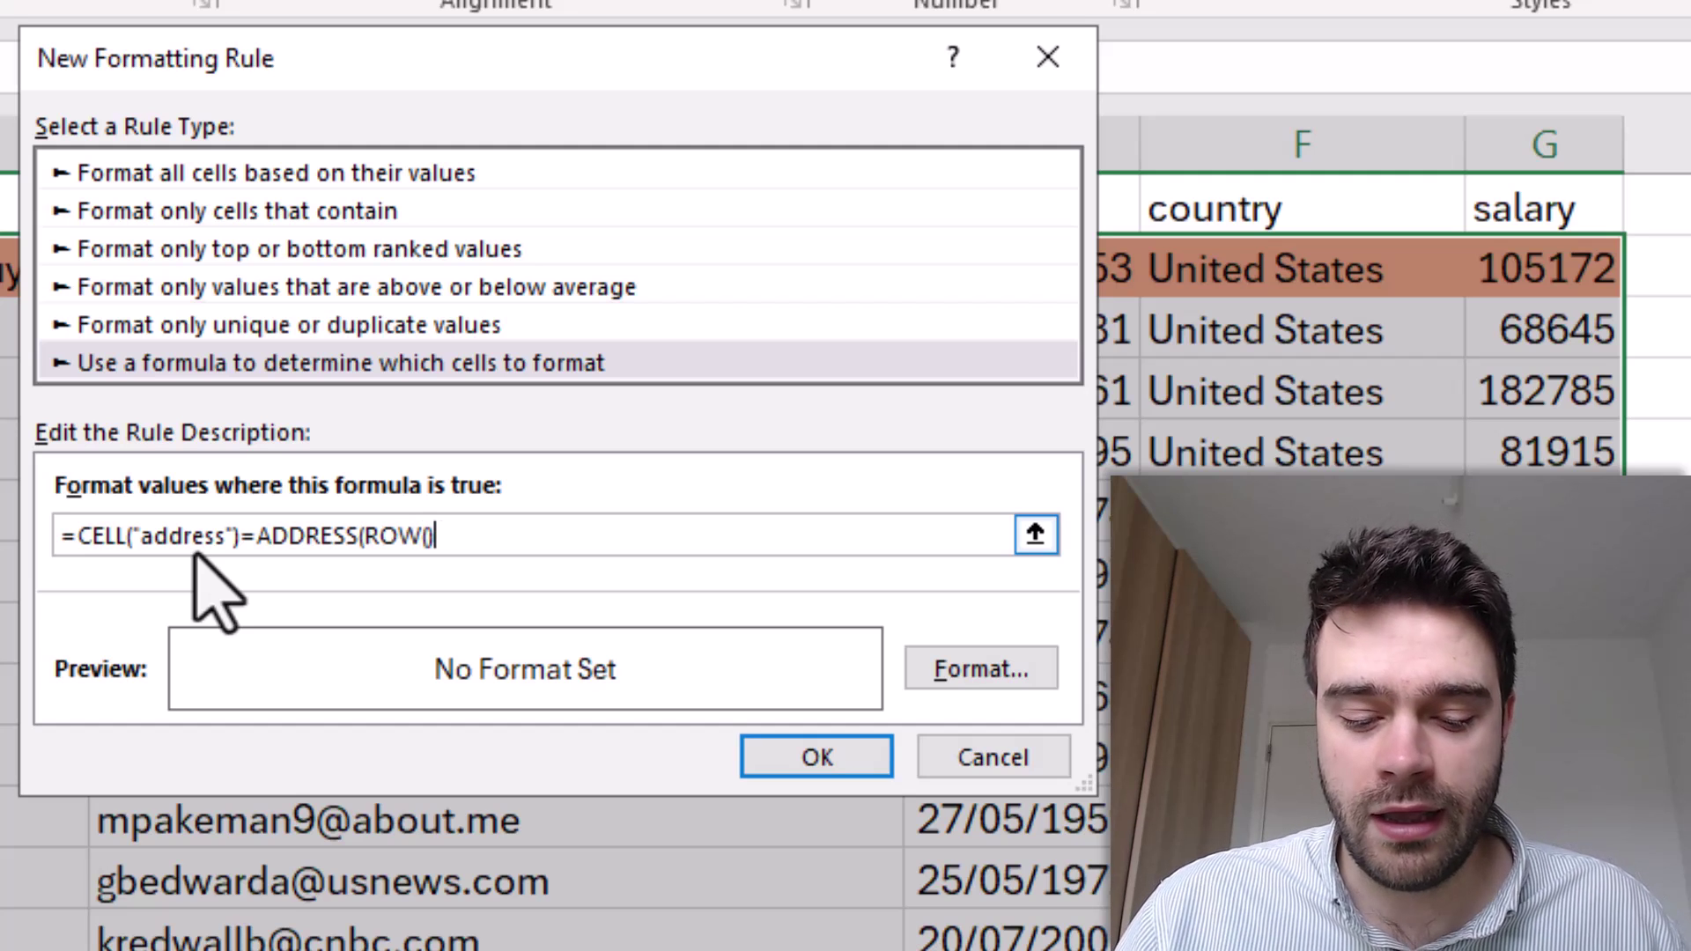
pyautogui.write('OLUMN()')
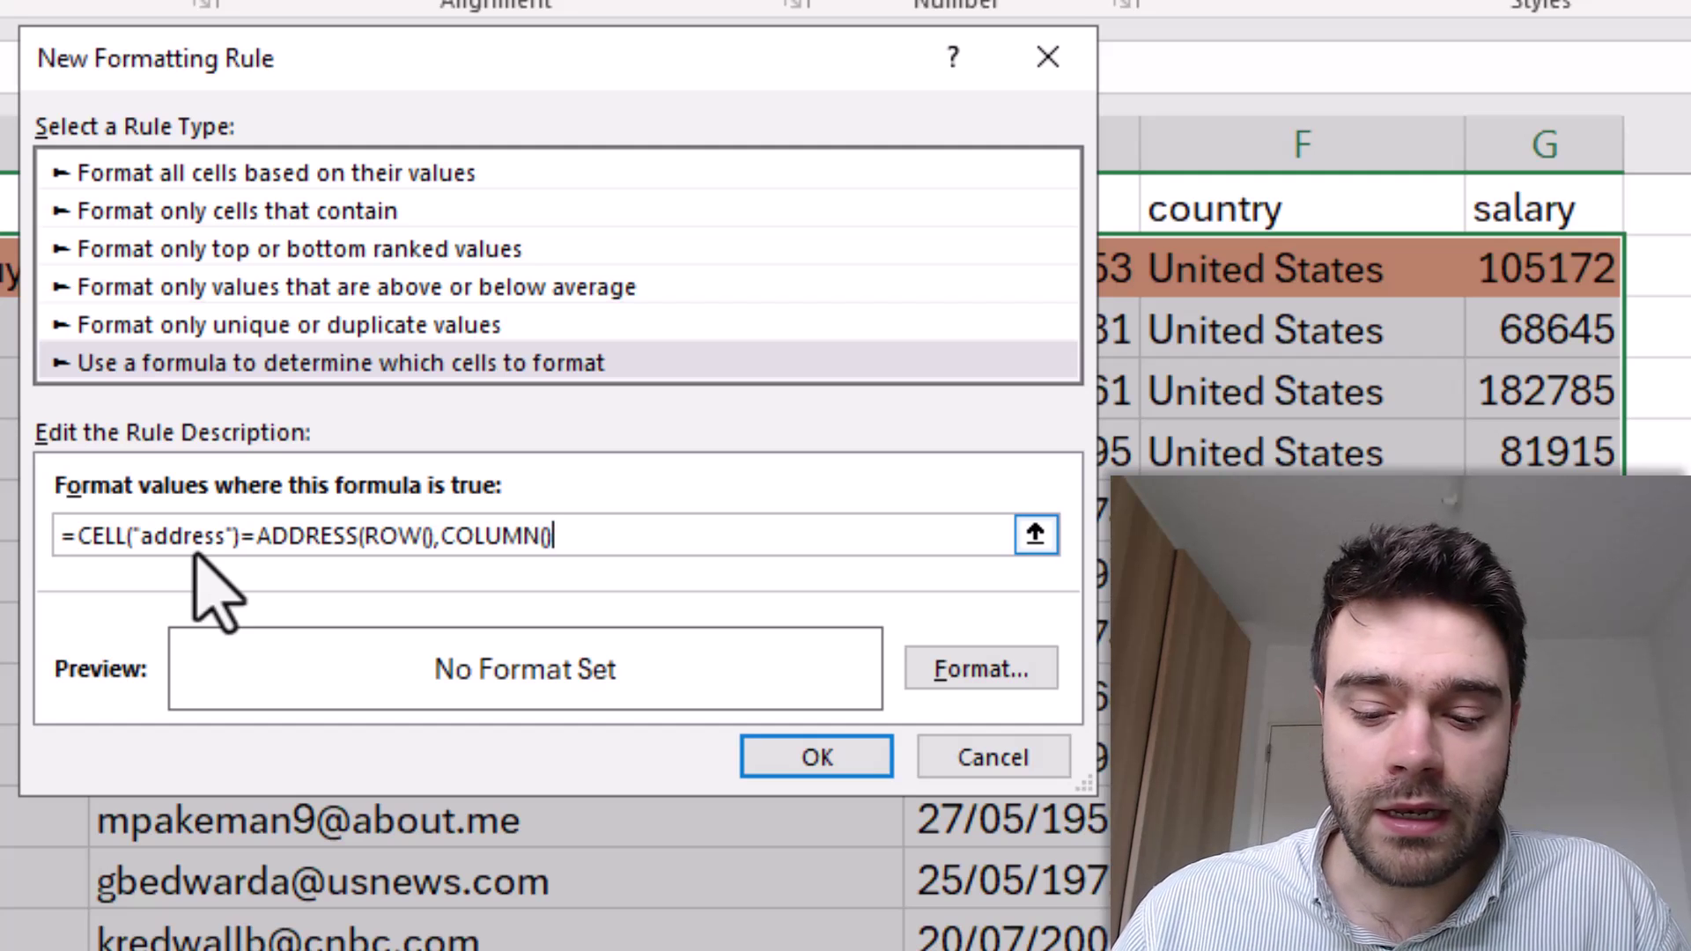
pyautogui.write(')')
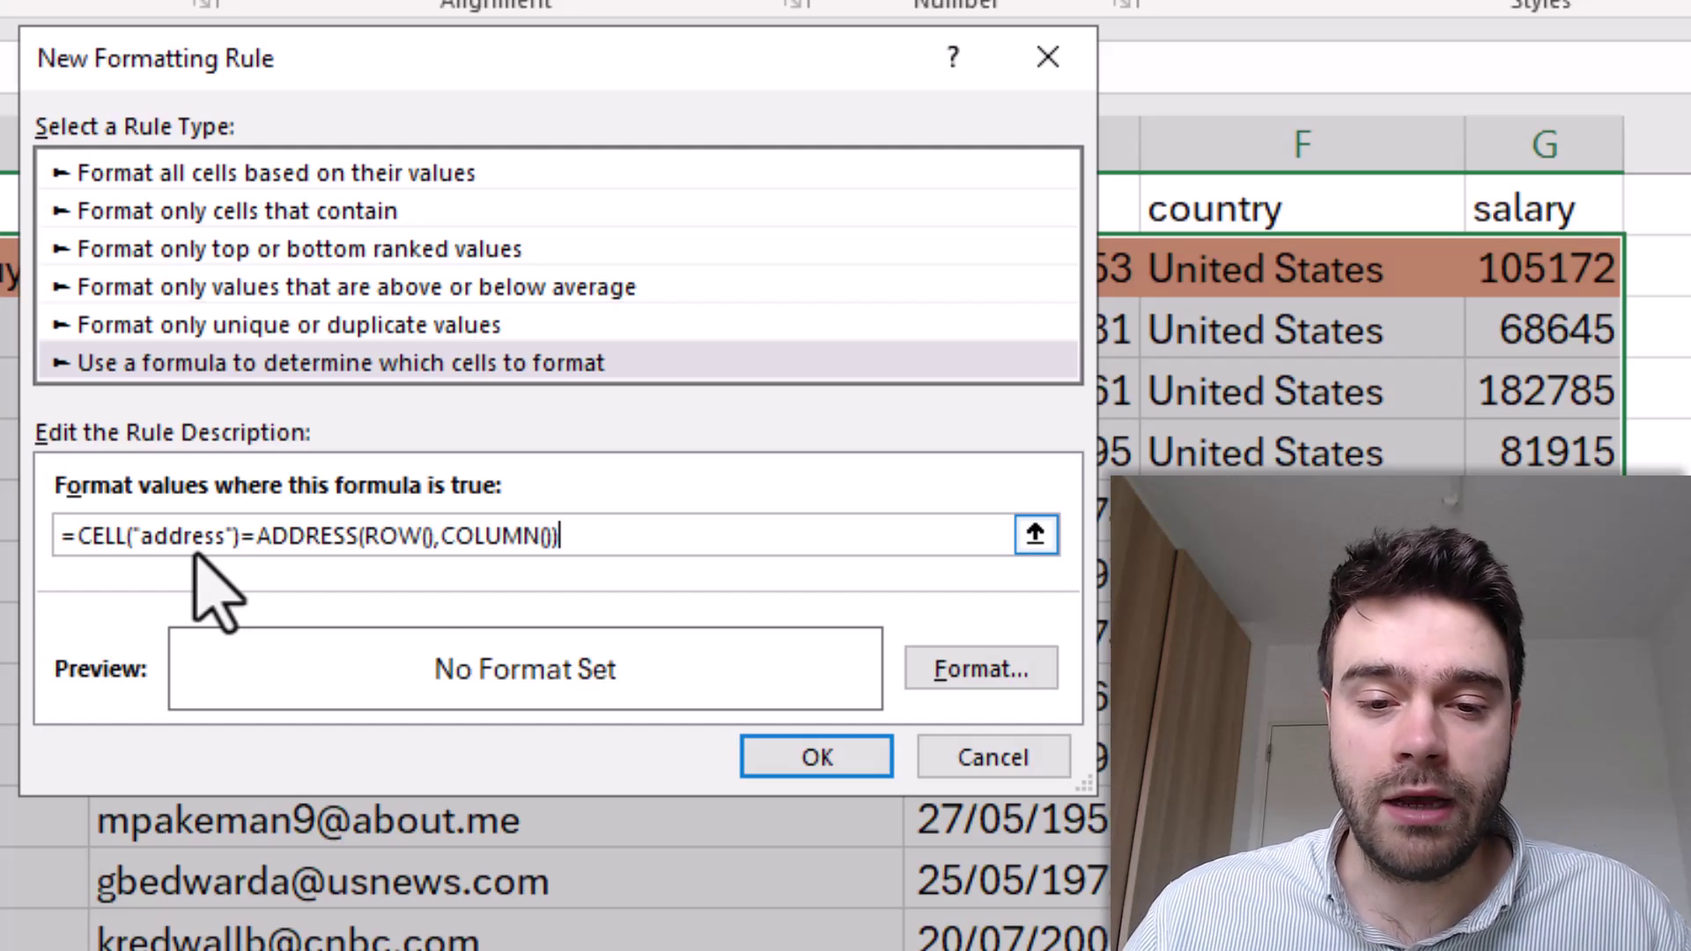
# Give the new rule a yellow background fill and apply it to the data
pyautogui.click(960, 663)
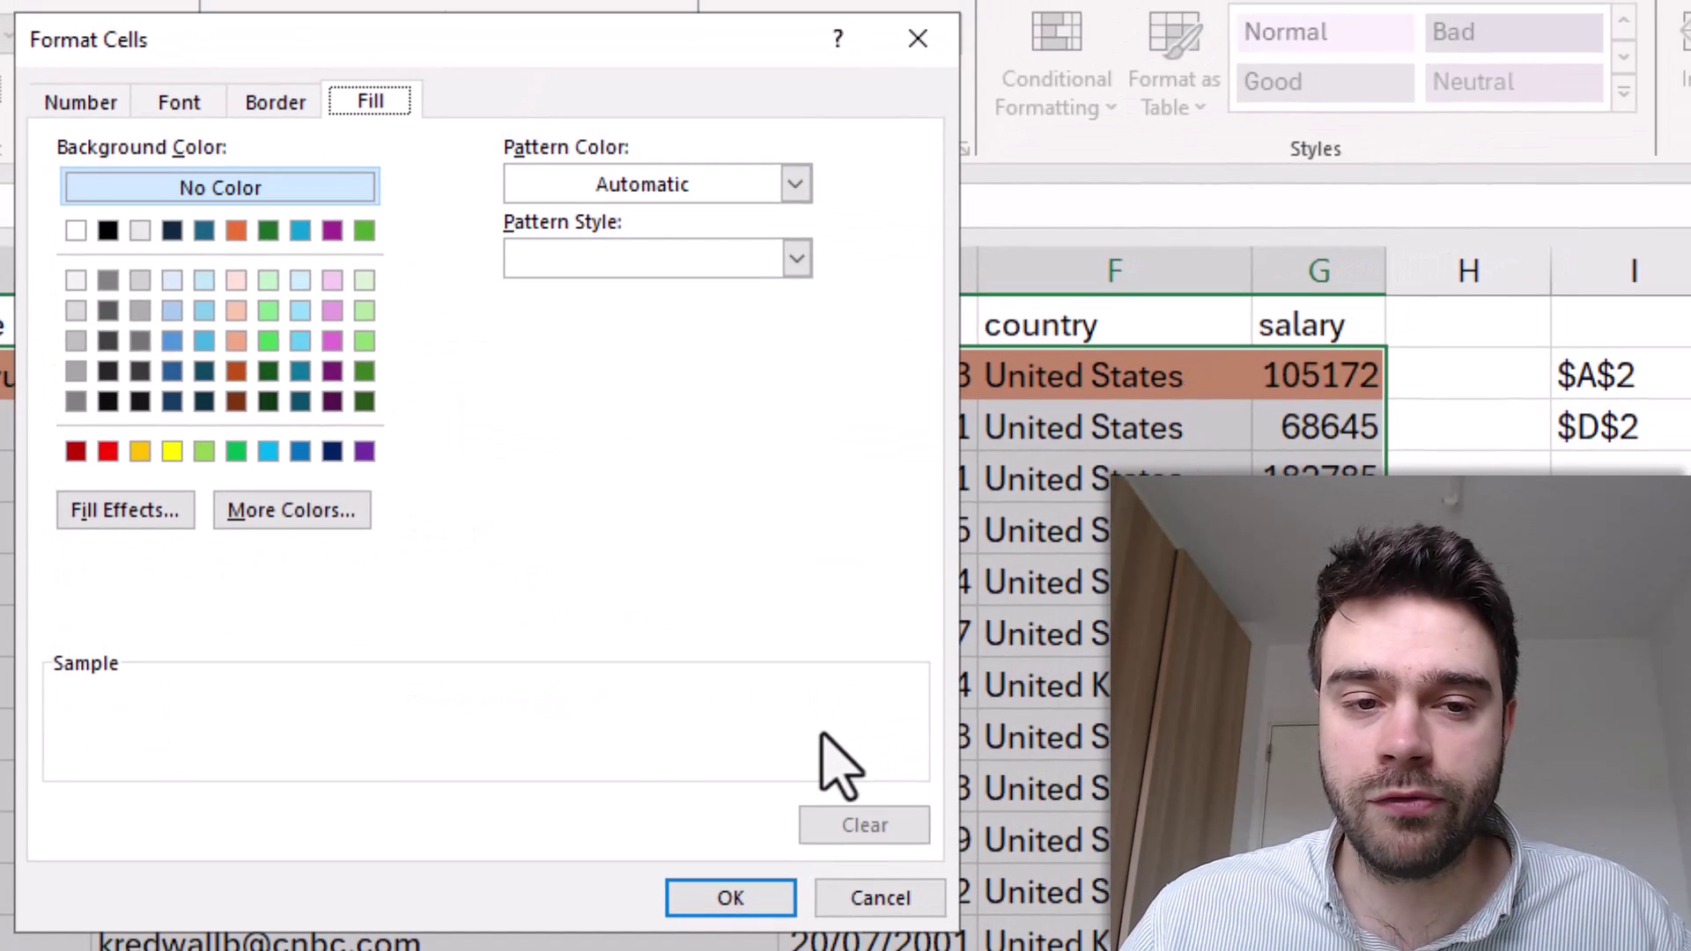
pyautogui.click(176, 419)
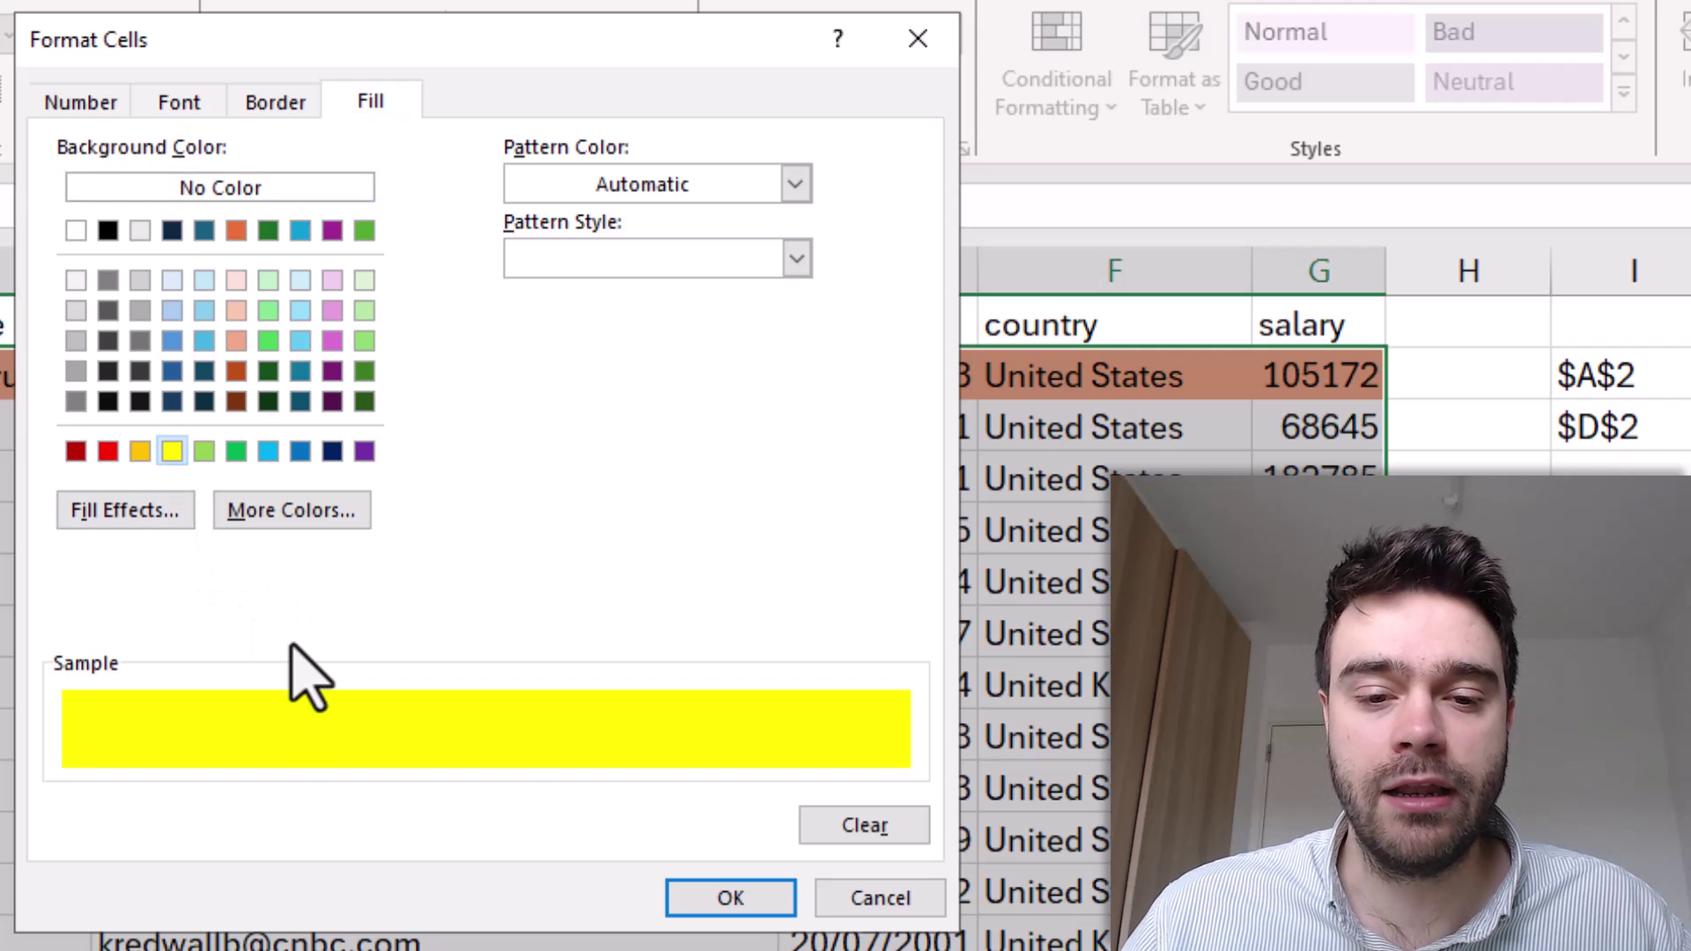
pyautogui.click(739, 902)
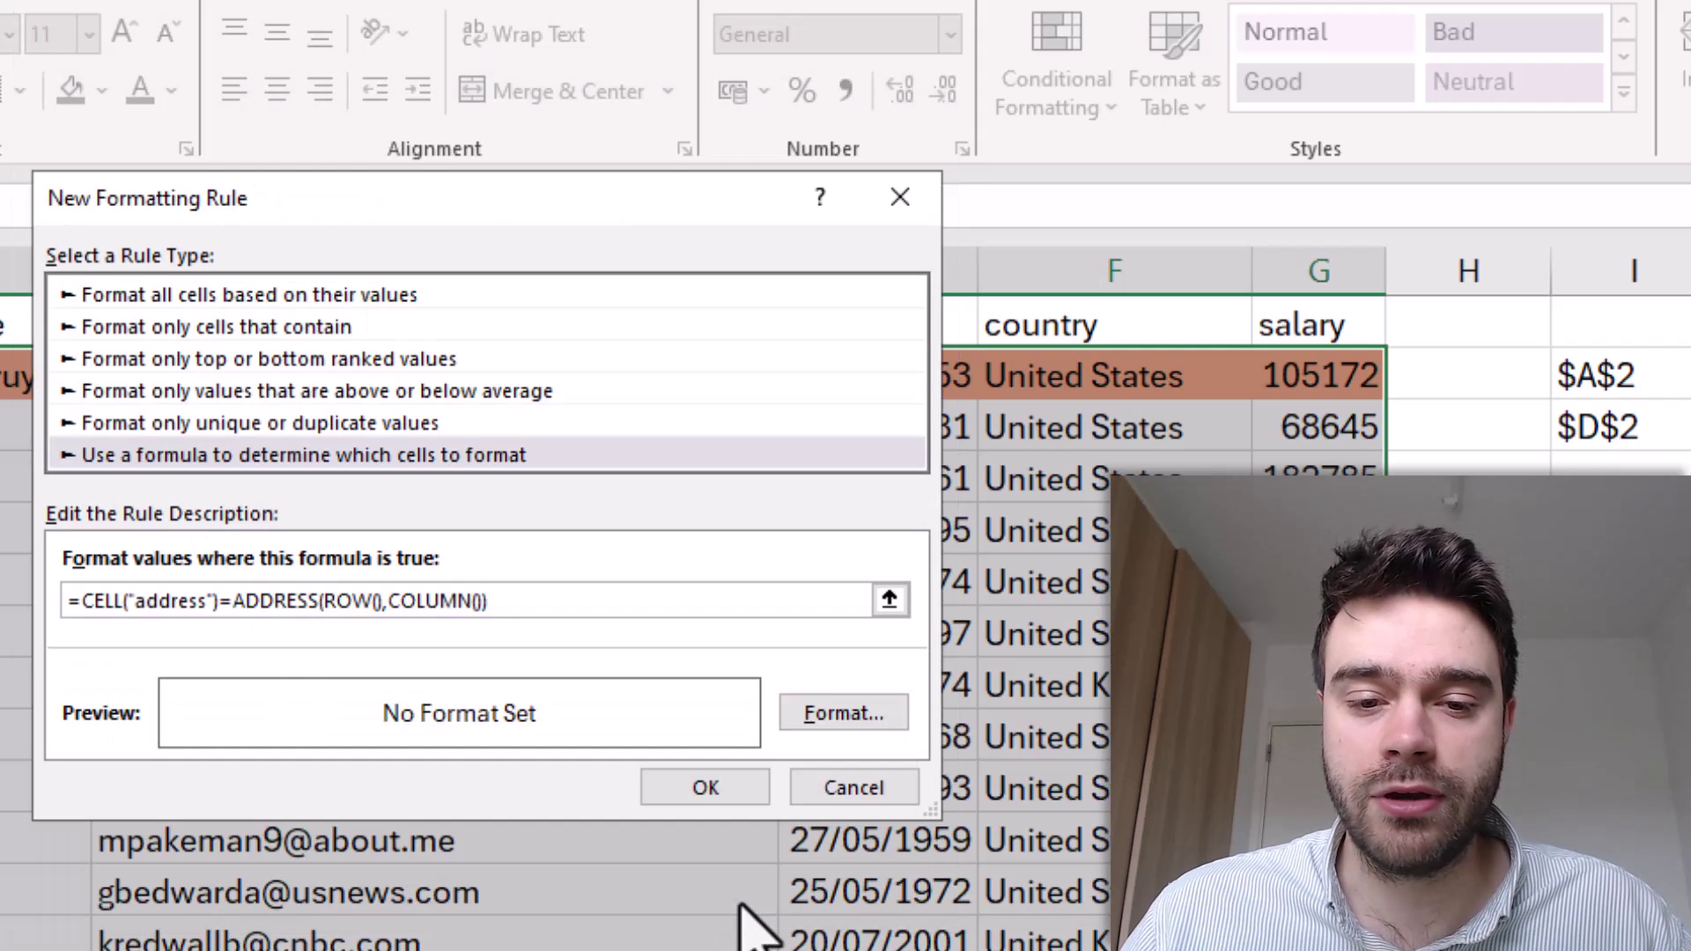
pyautogui.click(738, 797)
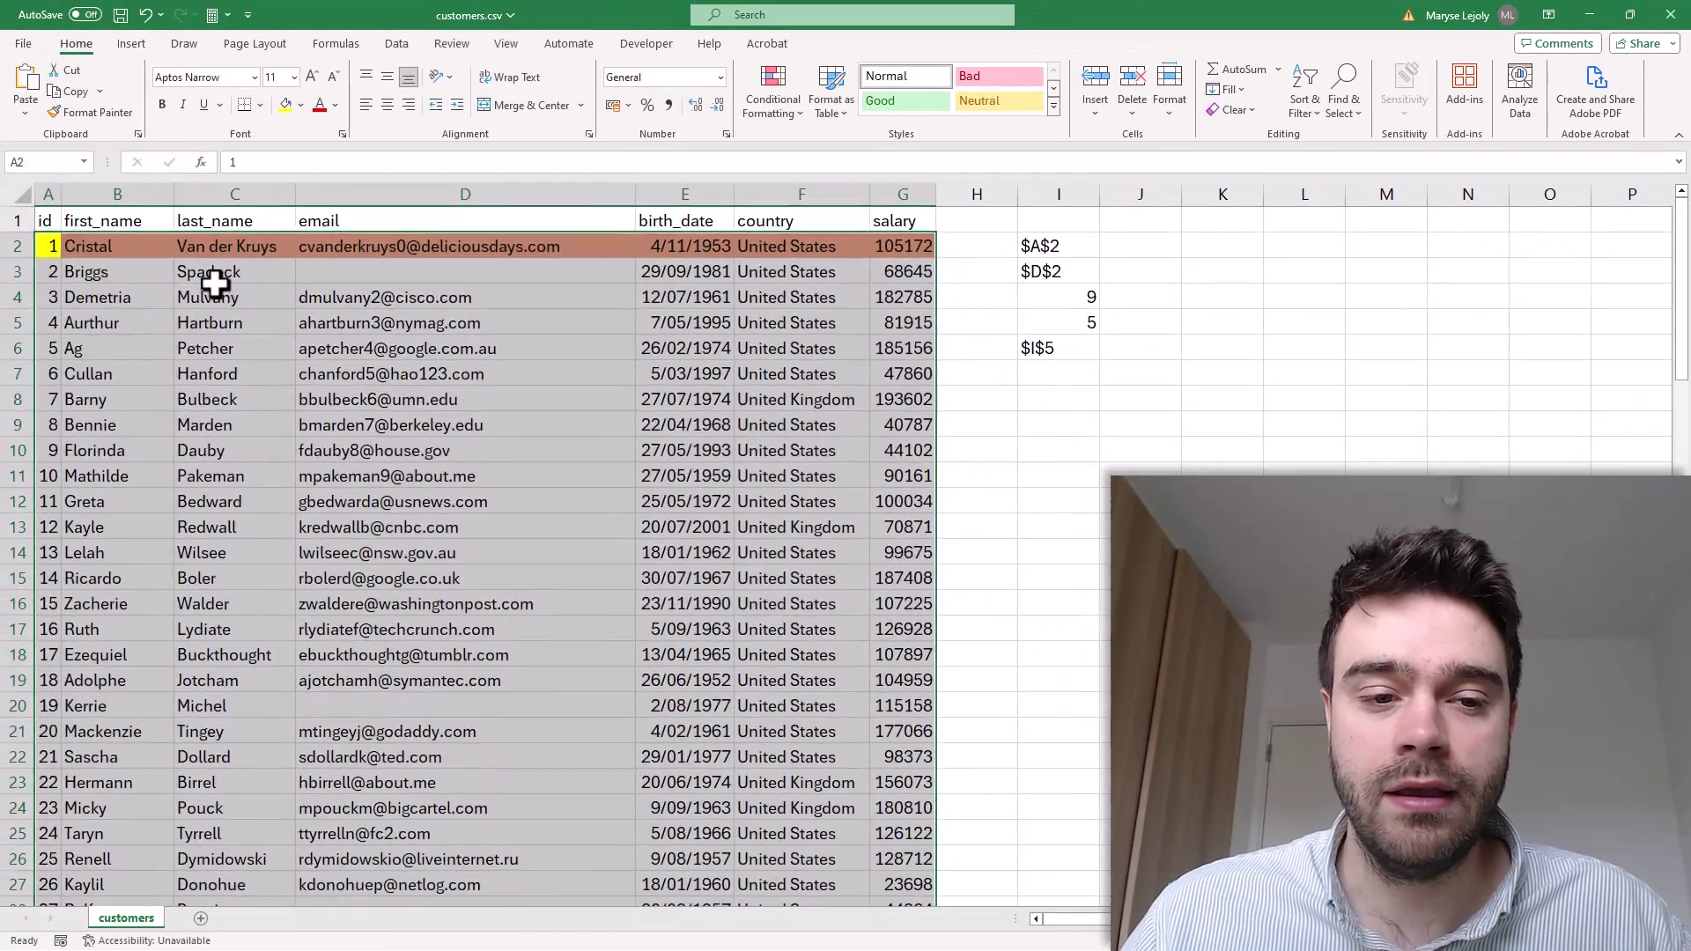
# Select various cells across the customer data to check the active cell and row highlighting
pyautogui.click(216, 290)
pyautogui.click(451, 694)
pyautogui.click(656, 346)
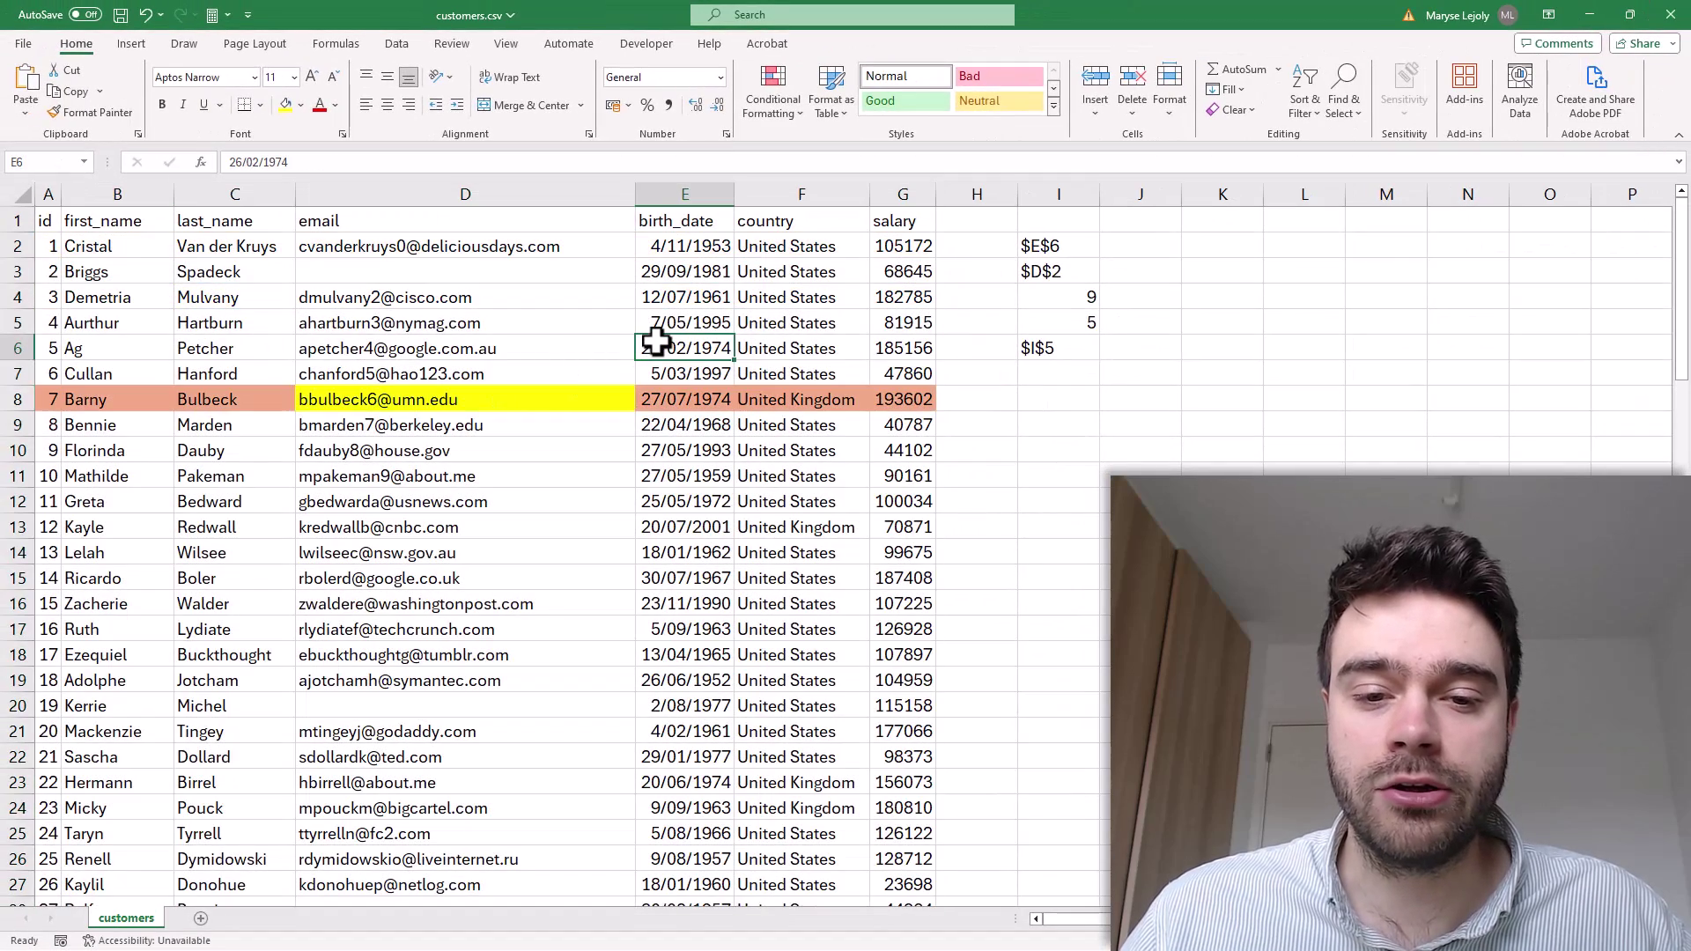
pyautogui.click(435, 324)
pyautogui.click(413, 424)
pyautogui.click(705, 426)
pyautogui.click(548, 526)
pyautogui.press('Up')
pyautogui.press('Up')
pyautogui.press('Up')
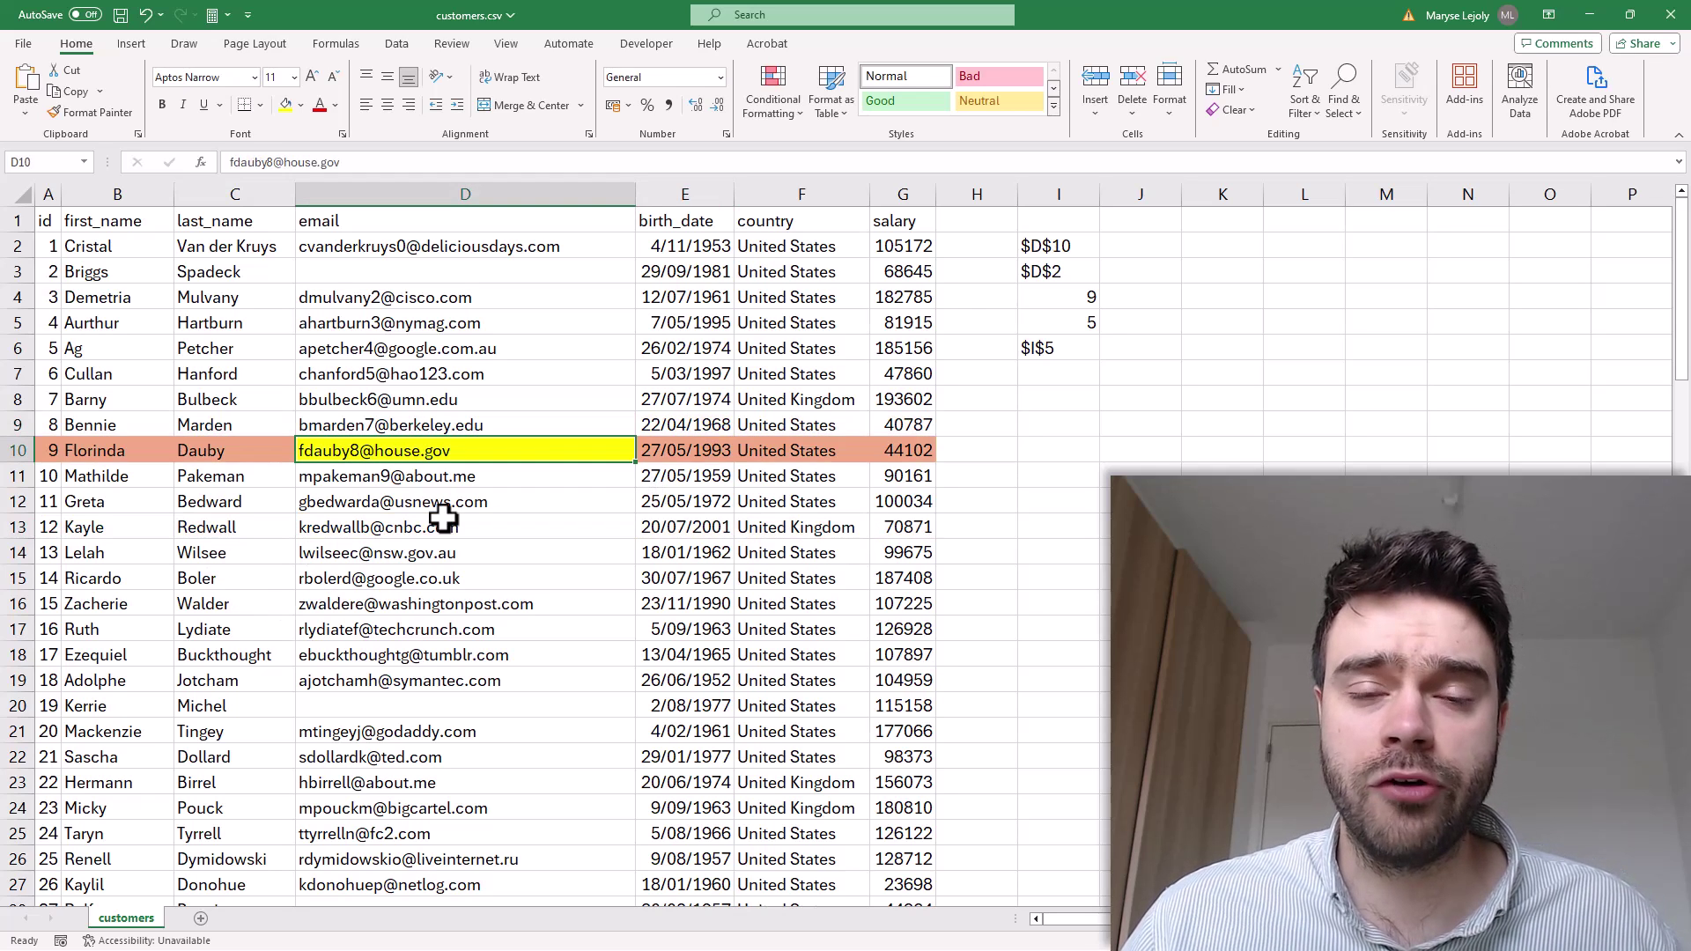